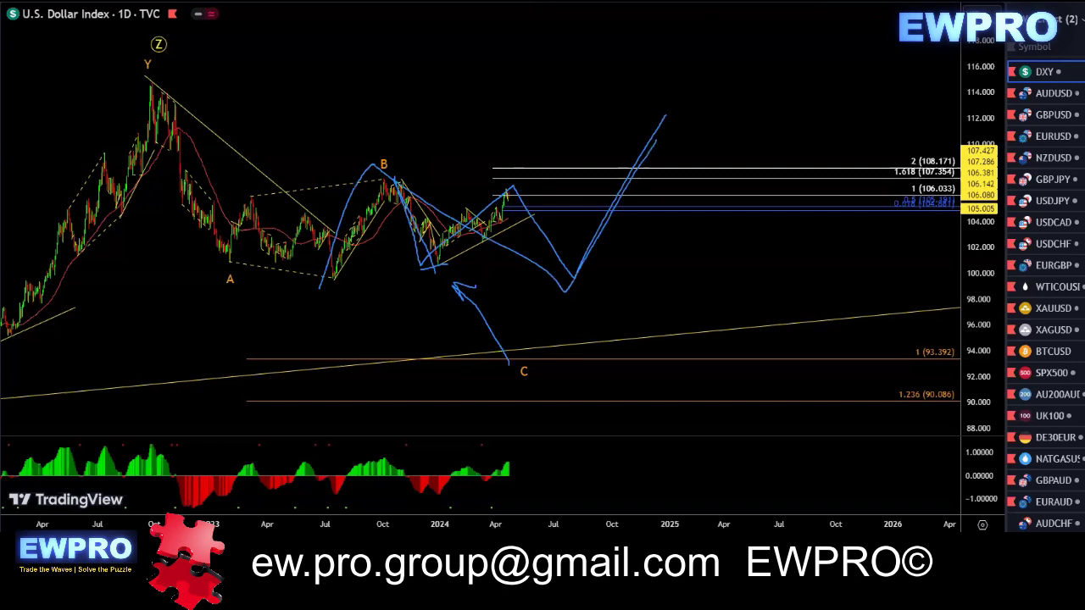
# - Clear the sketched lines from the daily U.S. Dollar Index chart and switch it to the 4-hour timeframe with a refitted price scale
pyautogui.press('Escape')
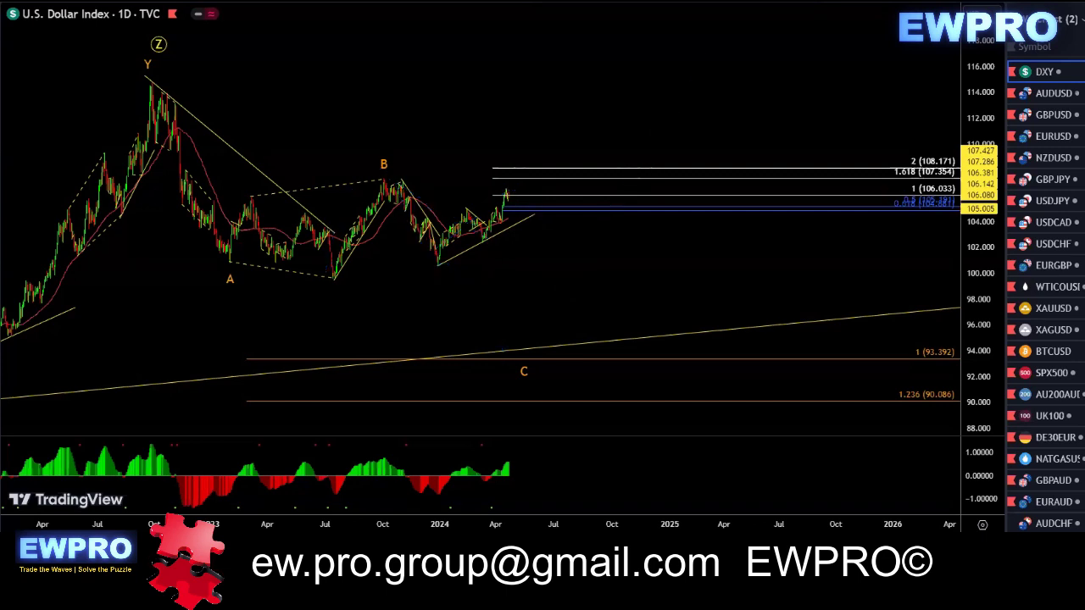
pyautogui.click(222, 2)
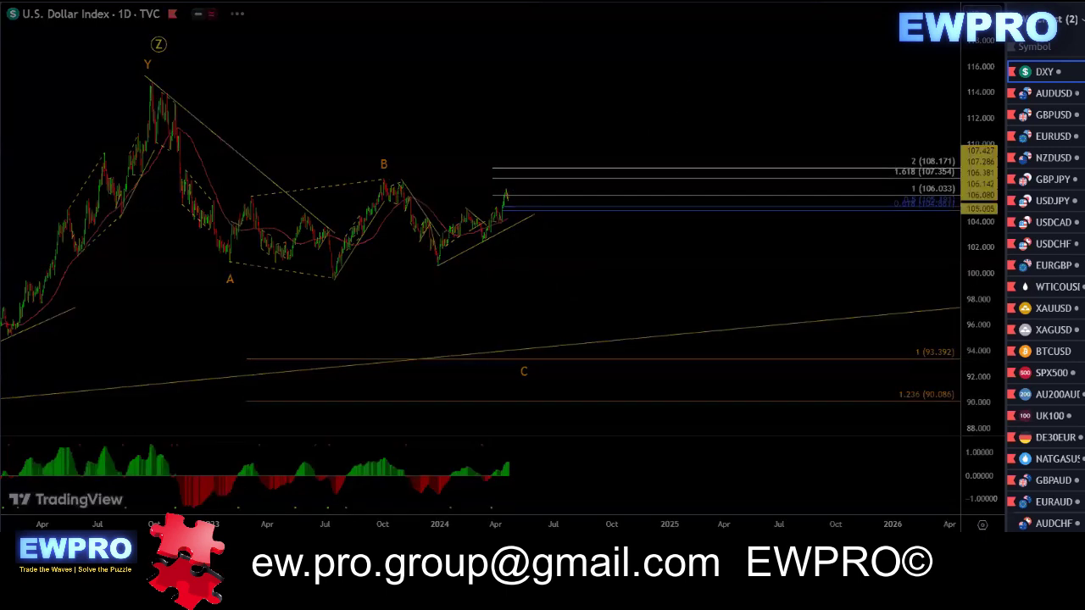
pyautogui.doubleClick(972, 250)
pyautogui.moveTo(981, 142); pyautogui.dragTo(971, 254)
pyautogui.moveTo(763, 232); pyautogui.dragTo(799, 285)
pyautogui.scroll(2, 695, 156)
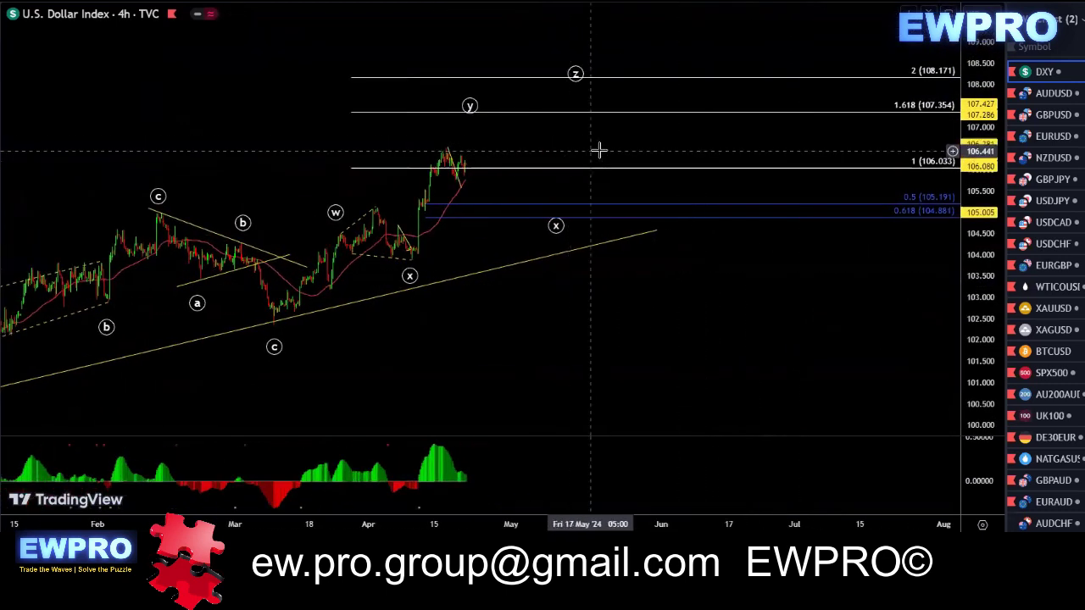
pyautogui.moveTo(602, 150); pyautogui.dragTo(656, 138)
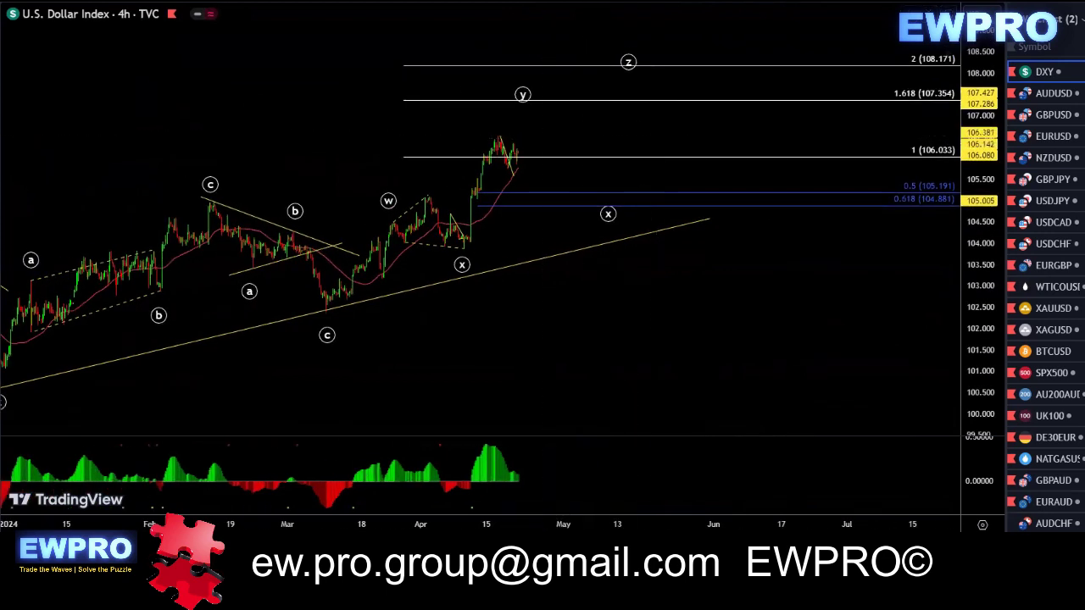
# - Sketch the wave path from the March c low through w, x, y and x up towards z, mark the pullbacks, and clear the ink
pyautogui.moveTo(327, 303)
pyautogui.mouseDown()
pyautogui.moveTo(390, 227)
pyautogui.moveTo(463, 241)
pyautogui.moveTo(512, 136)
pyautogui.moveTo(570, 187)
pyautogui.moveTo(612, 72)
pyautogui.mouseUp()
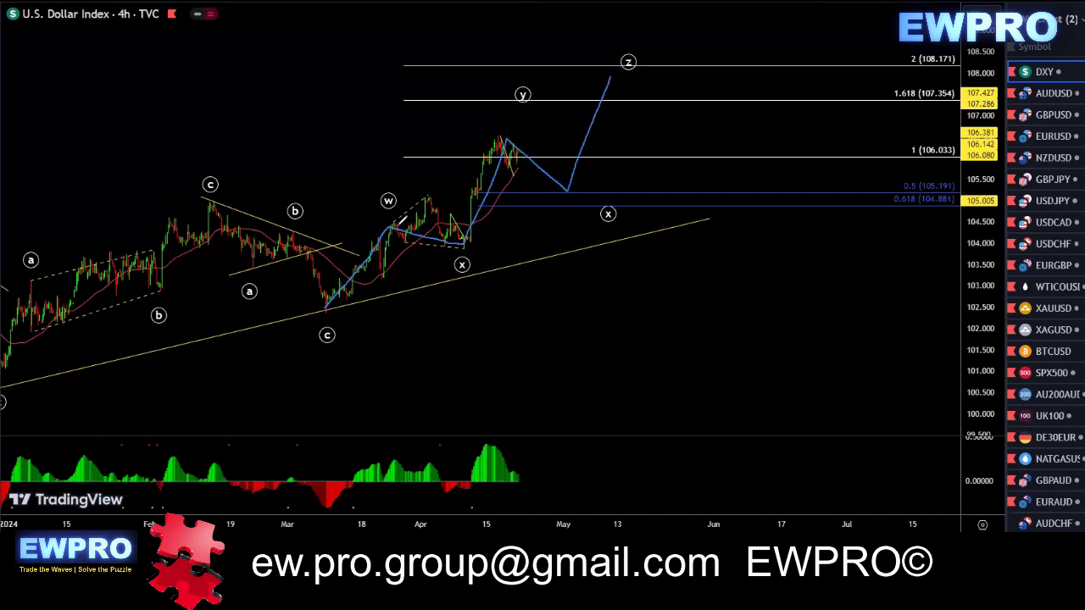
pyautogui.moveTo(395, 226); pyautogui.dragTo(462, 238)
pyautogui.moveTo(493, 157); pyautogui.dragTo(545, 166)
pyautogui.press('Escape')
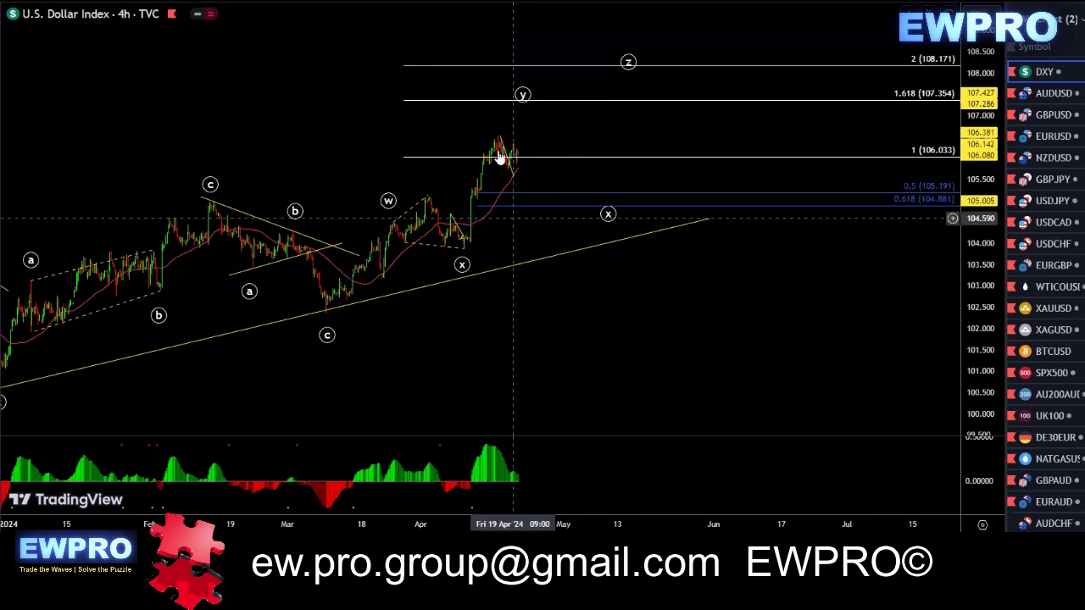
# - Switch the U.S. Dollar Index chart to the 1-hour timeframe and rescale prices to show the levels from 104.881 to 107.354
pyautogui.scroll(3, 501, 159)
pyautogui.moveTo(540, 129); pyautogui.dragTo(556, 126)
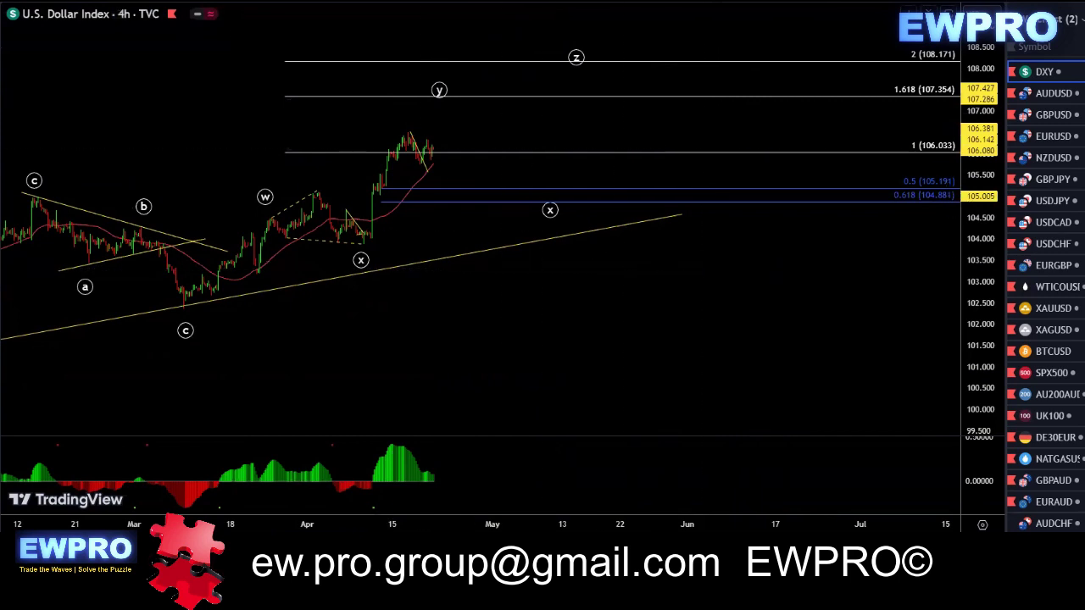
pyautogui.click(127, 2)
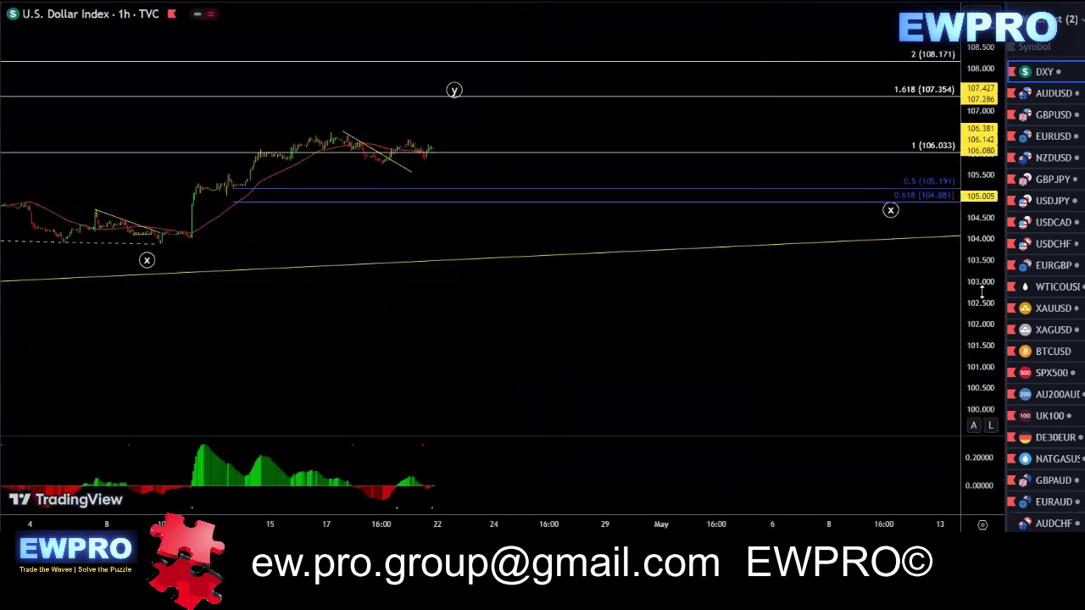
pyautogui.doubleClick(981, 250)
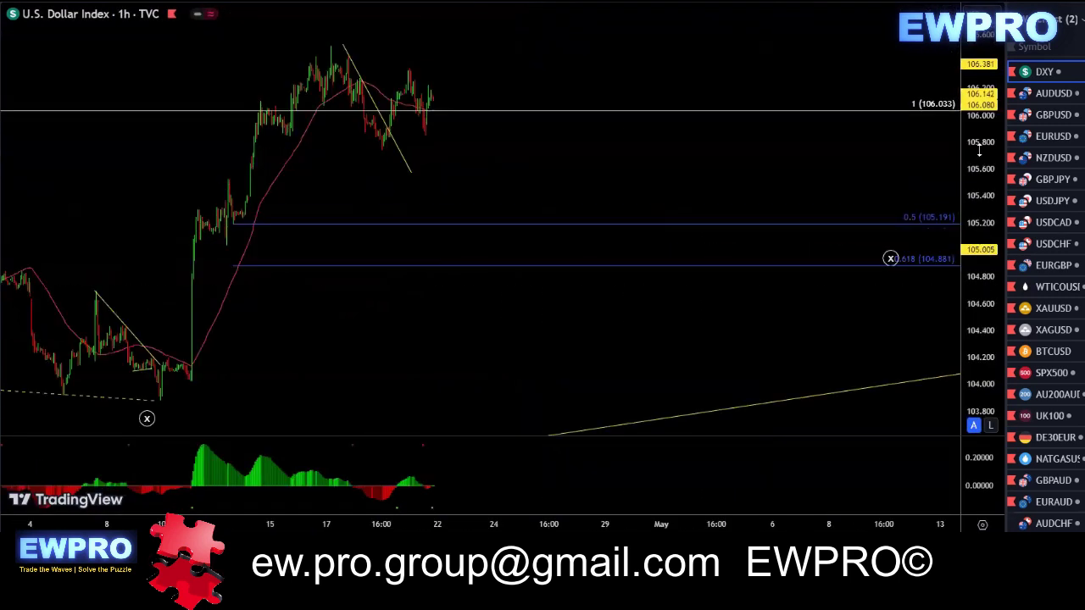
pyautogui.moveTo(979, 150); pyautogui.dragTo(980, 240)
pyautogui.moveTo(765, 105); pyautogui.dragTo(812, 153)
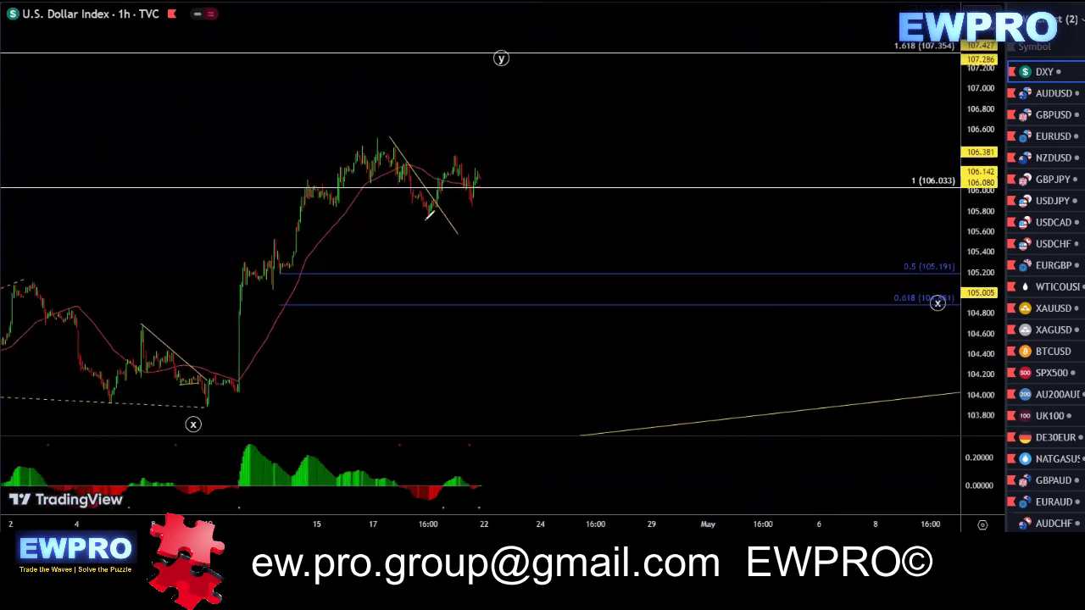
# - Sketch a push above the recent 1-hour high followed by a decline towards the 0.5 level, circle the correction, and clear the ink
pyautogui.moveTo(428, 216)
pyautogui.mouseDown()
pyautogui.moveTo(455, 158)
pyautogui.moveTo(479, 197)
pyautogui.moveTo(512, 118)
pyautogui.mouseUp()
pyautogui.moveTo(359, 137)
pyautogui.mouseDown()
pyautogui.moveTo(427, 137)
pyautogui.moveTo(406, 182)
pyautogui.moveTo(437, 197)
pyautogui.mouseUp()
pyautogui.moveTo(511, 124)
pyautogui.mouseDown()
pyautogui.moveTo(537, 133)
pyautogui.moveTo(653, 233)
pyautogui.moveTo(480, 111)
pyautogui.moveTo(667, 212)
pyautogui.mouseUp()
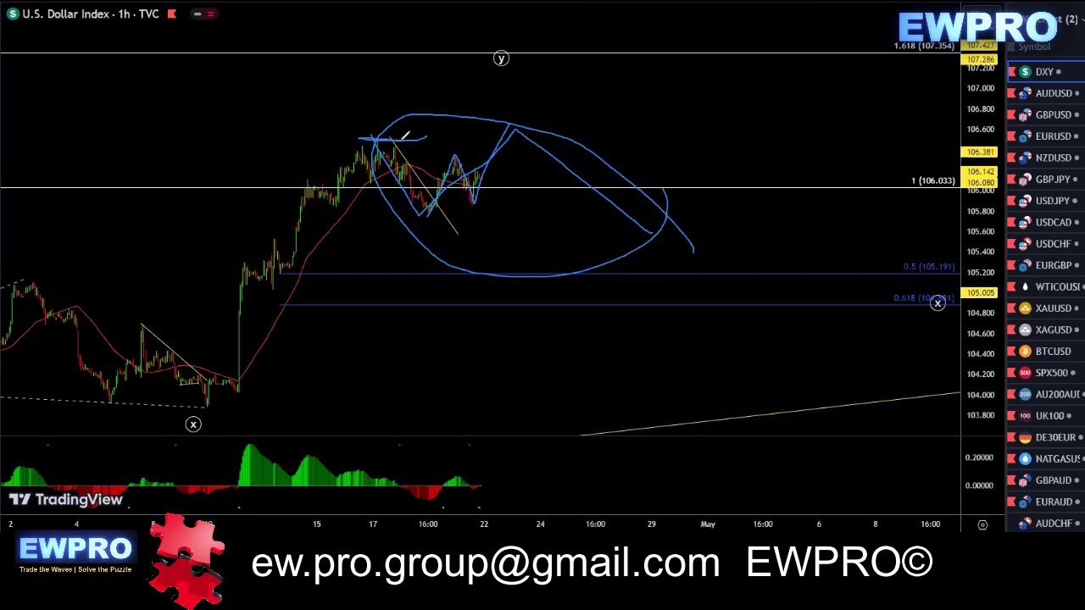
pyautogui.press('Escape')
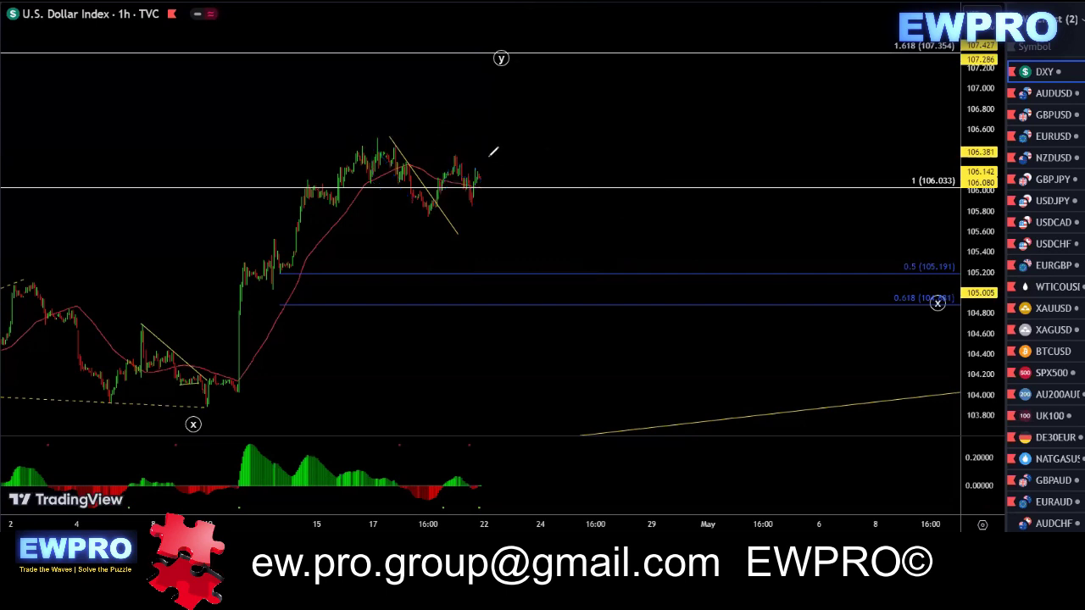
# - Open the AUDUSD chart on the daily timeframe and rescale it to show the recent candles and projected arrows
pyautogui.click(1053, 95)
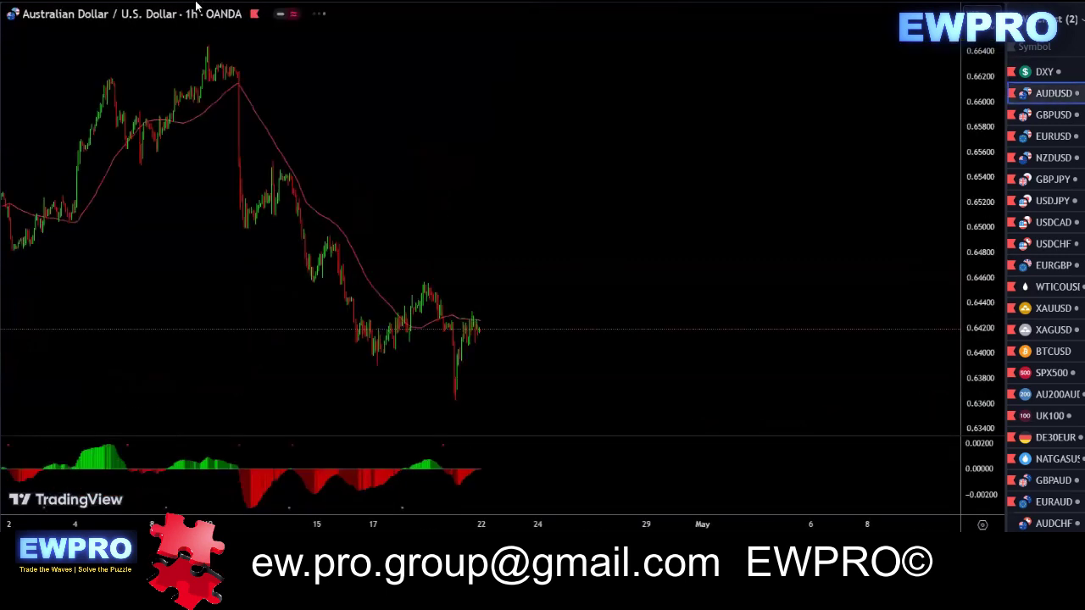
pyautogui.click(347, 2)
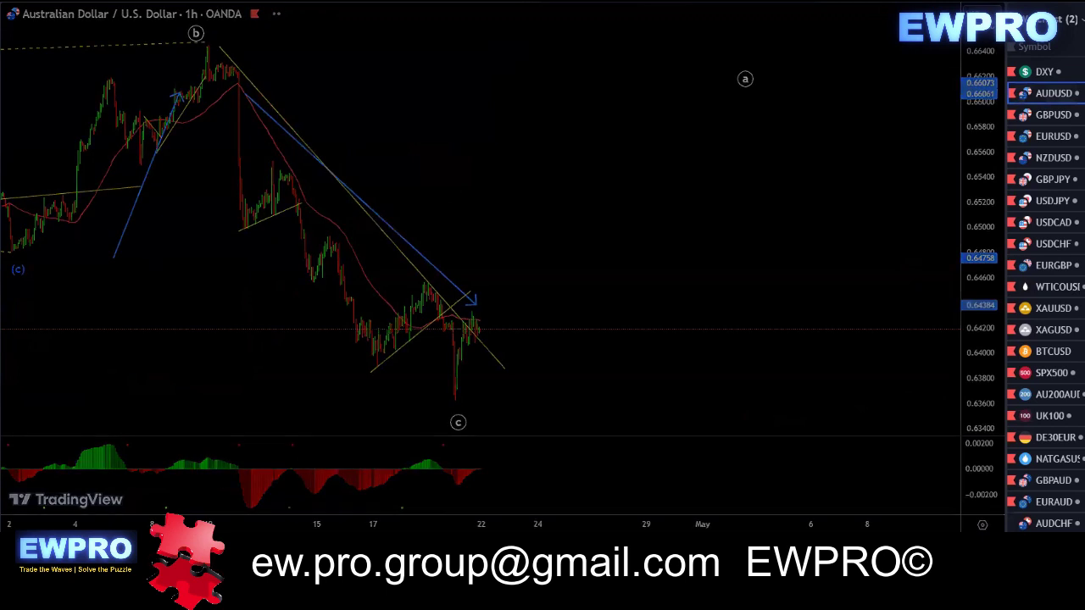
pyautogui.doubleClick(980, 250)
pyautogui.scroll(4, 743, 245)
pyautogui.scroll(2, 713, 240)
pyautogui.moveTo(534, 200); pyautogui.dragTo(815, 195)
pyautogui.moveTo(974, 173); pyautogui.dragTo(970, 245)
pyautogui.scroll(3, 697, 218)
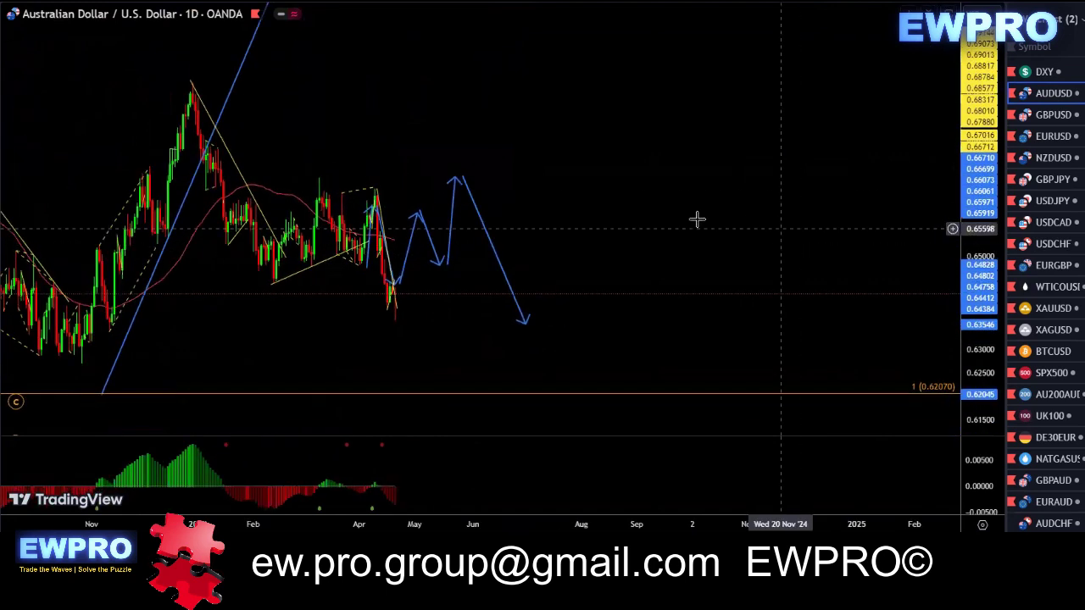
# - Sketch the daily AUDUSD path from the wave B low through the rally, pullback and projected rise and decline, and clear the ink
pyautogui.moveTo(624, 204); pyautogui.dragTo(823, 192)
pyautogui.scroll(2, 704, 188)
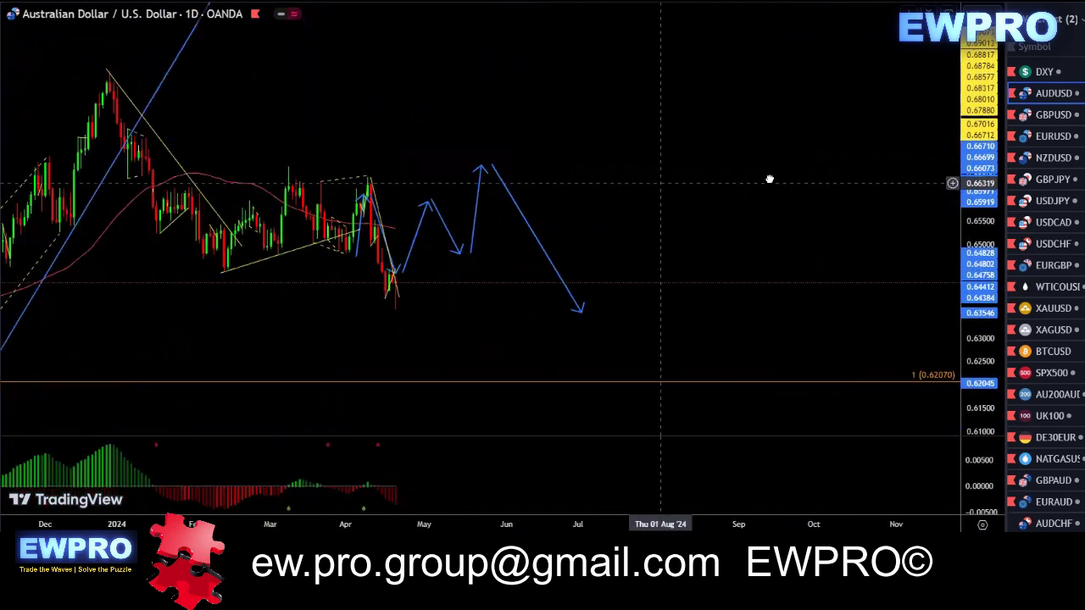
pyautogui.scroll(-5, 850, 201)
pyautogui.scroll(-3, 833, 170)
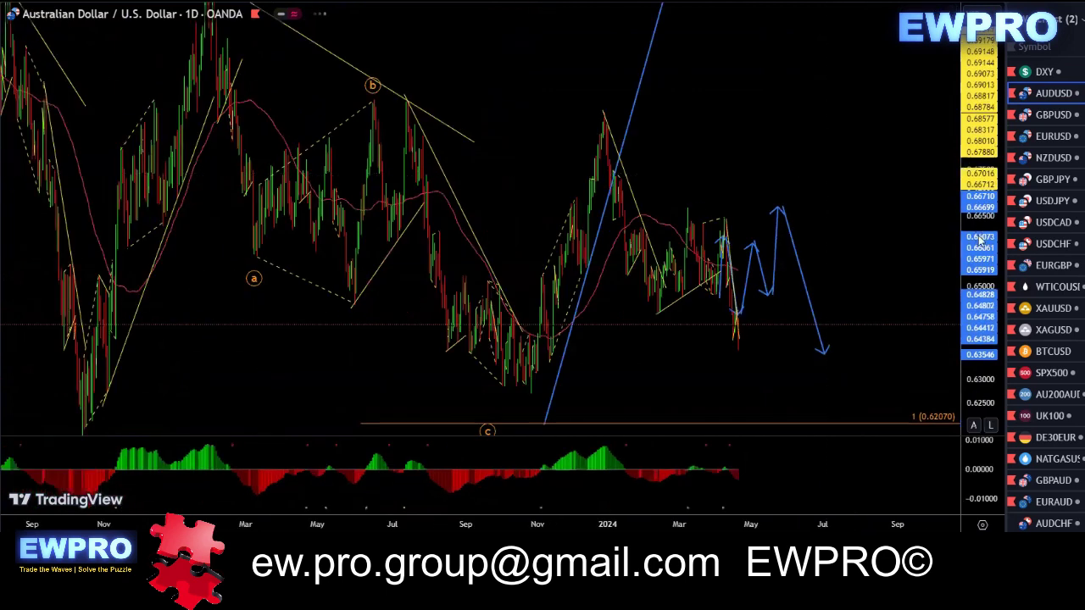
pyautogui.scroll(-5, 977, 238)
pyautogui.moveTo(902, 185); pyautogui.dragTo(825, 184)
pyautogui.scroll(-1, 972, 236)
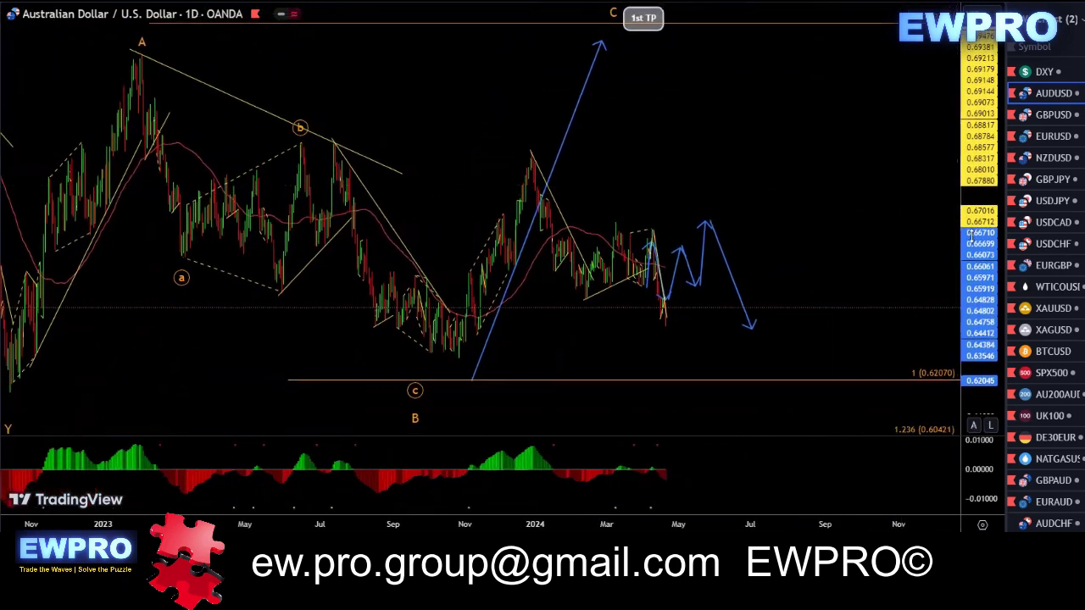
pyautogui.scroll(-2, 972, 236)
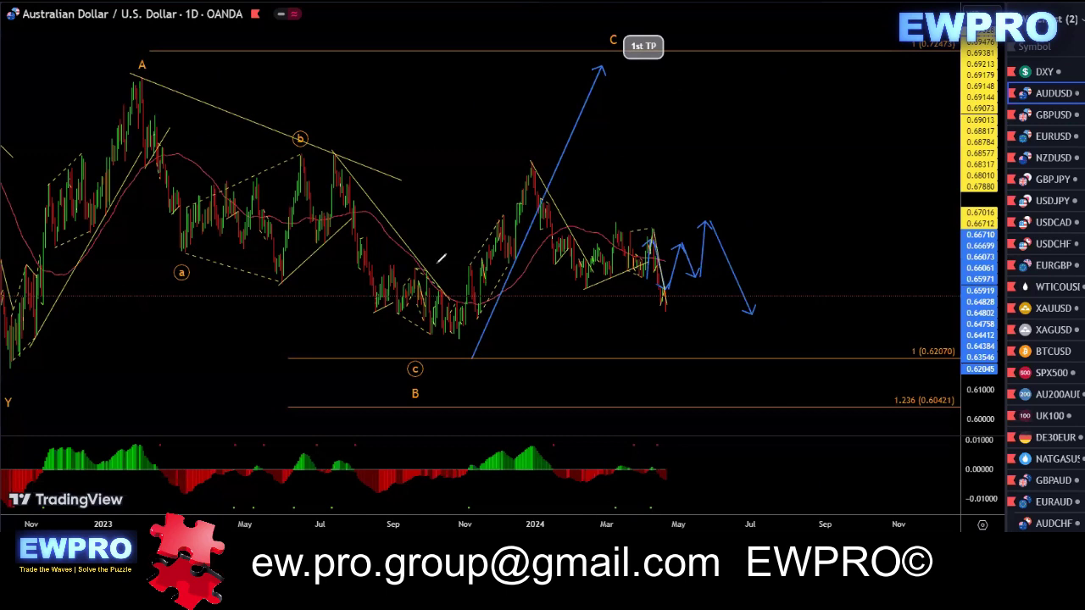
pyautogui.moveTo(456, 342)
pyautogui.mouseDown()
pyautogui.moveTo(532, 171)
pyautogui.moveTo(583, 288)
pyautogui.moveTo(687, 211)
pyautogui.moveTo(720, 245)
pyautogui.moveTo(750, 309)
pyautogui.mouseUp()
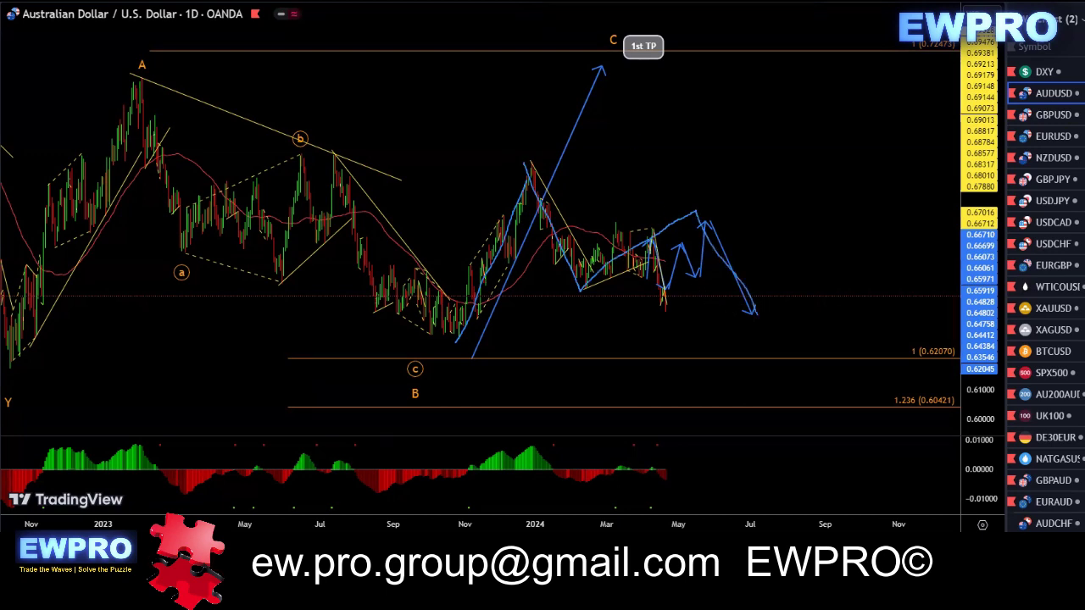
pyautogui.press('Escape')
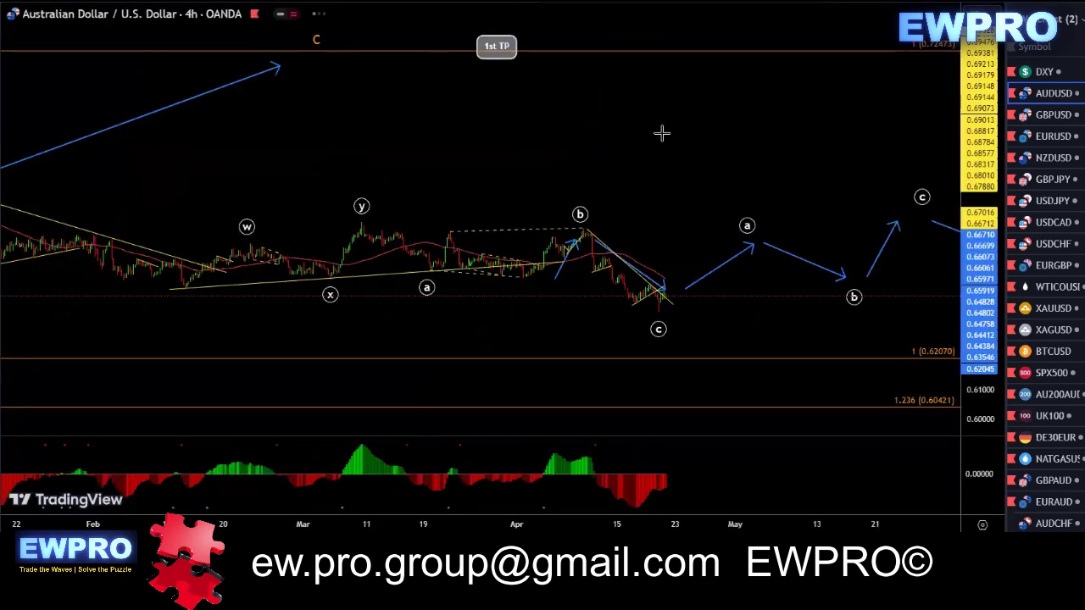
# - Rescale the 4-hour AUDUSD chart so the recent waves and the projected a-b-c arrows all fit
pyautogui.doubleClick(980, 303)
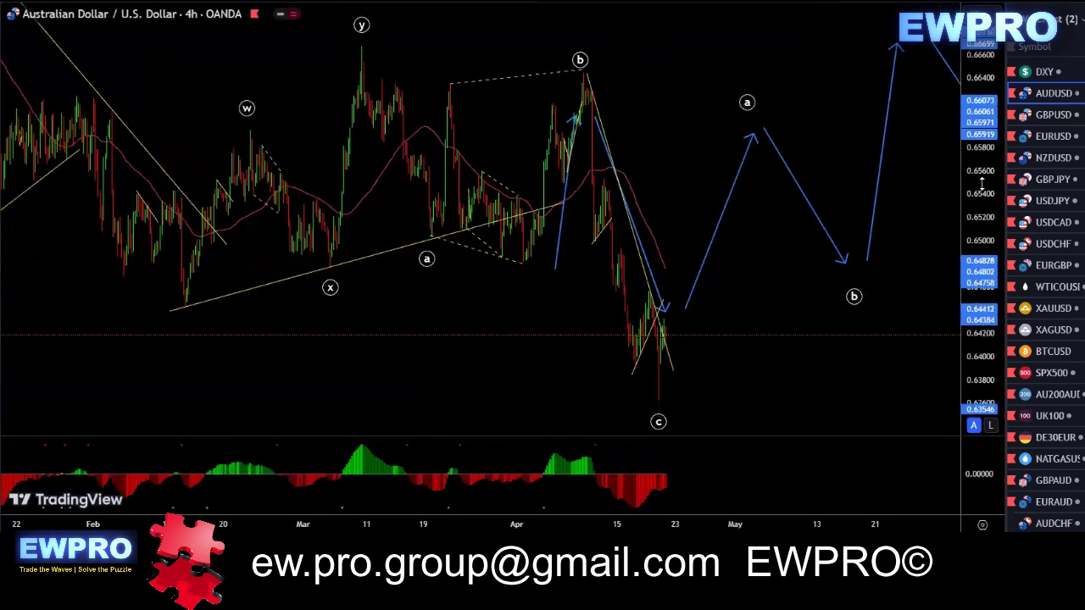
pyautogui.moveTo(983, 199); pyautogui.dragTo(985, 305)
pyautogui.moveTo(807, 81); pyautogui.dragTo(679, 107)
pyautogui.scroll(-3, 678, 106)
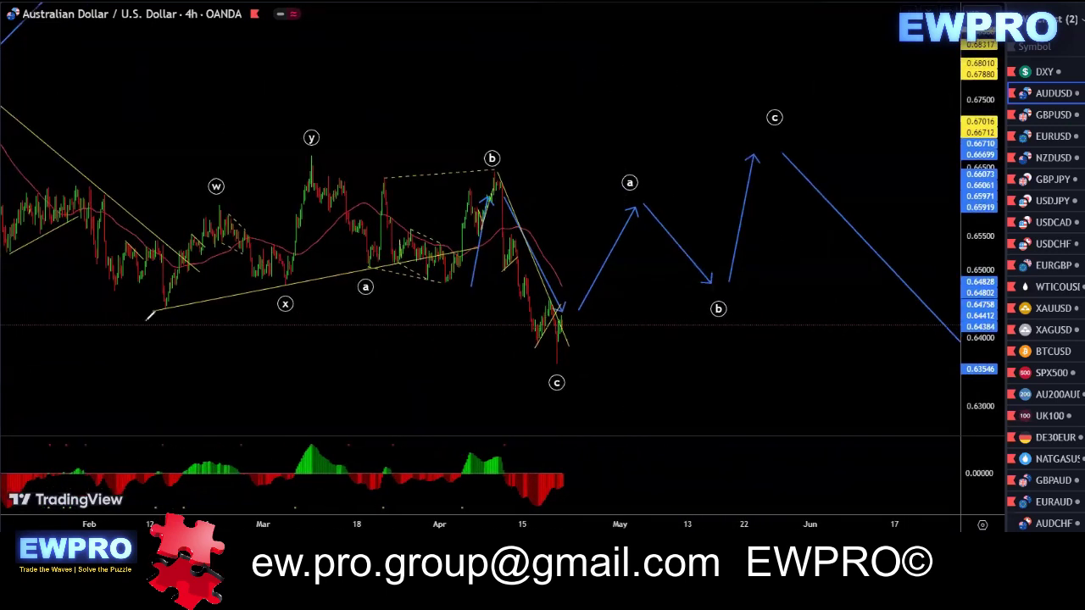
# - Trace the 4-hour w-x-y and a-b-c waves, sketch the projected rise to a and an alternative short rally and drop, and clear the ink
pyautogui.moveTo(151, 314)
pyautogui.mouseDown()
pyautogui.moveTo(256, 284)
pyautogui.moveTo(325, 151)
pyautogui.moveTo(373, 257)
pyautogui.moveTo(398, 193)
pyautogui.moveTo(454, 275)
pyautogui.moveTo(505, 164)
pyautogui.mouseUp()
pyautogui.moveTo(315, 151)
pyautogui.mouseDown()
pyautogui.moveTo(408, 227)
pyautogui.moveTo(505, 164)
pyautogui.moveTo(565, 346)
pyautogui.moveTo(634, 212)
pyautogui.mouseUp()
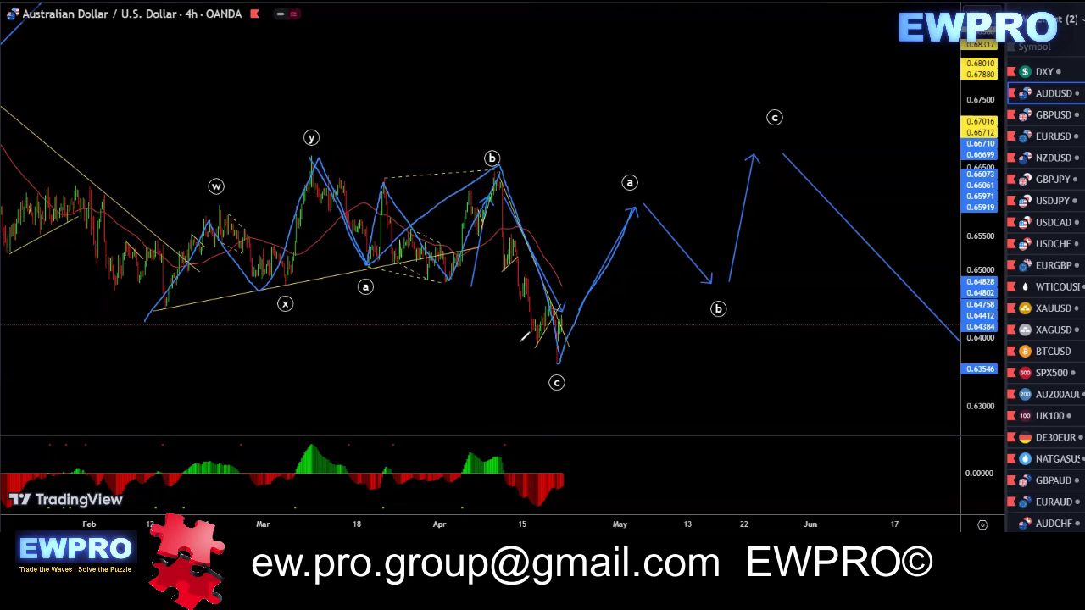
pyautogui.moveTo(577, 313)
pyautogui.mouseDown()
pyautogui.moveTo(654, 254)
pyautogui.moveTo(683, 382)
pyautogui.mouseUp()
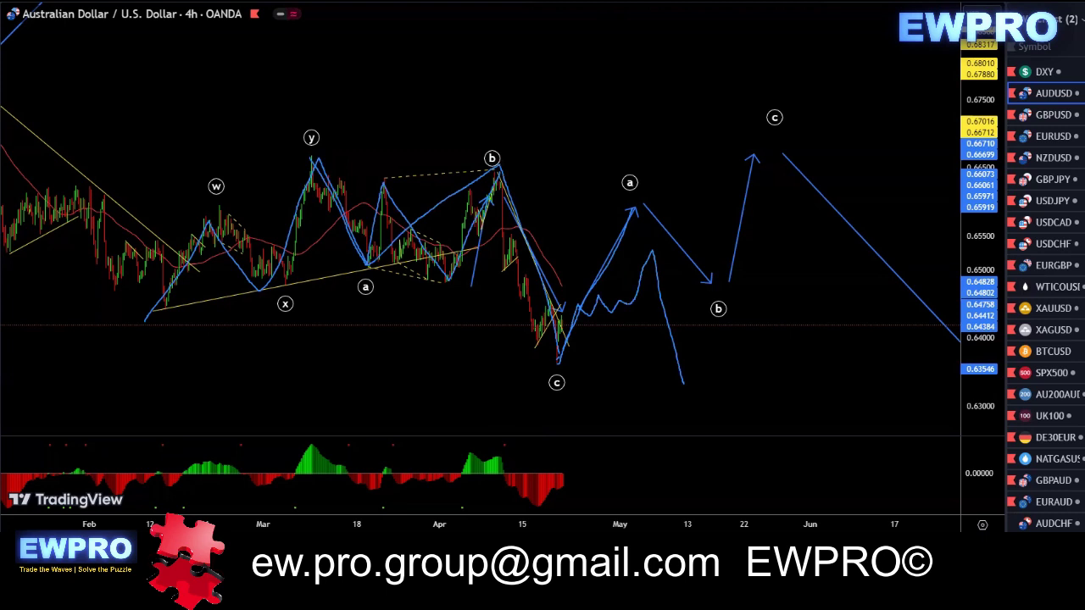
pyautogui.press('Escape')
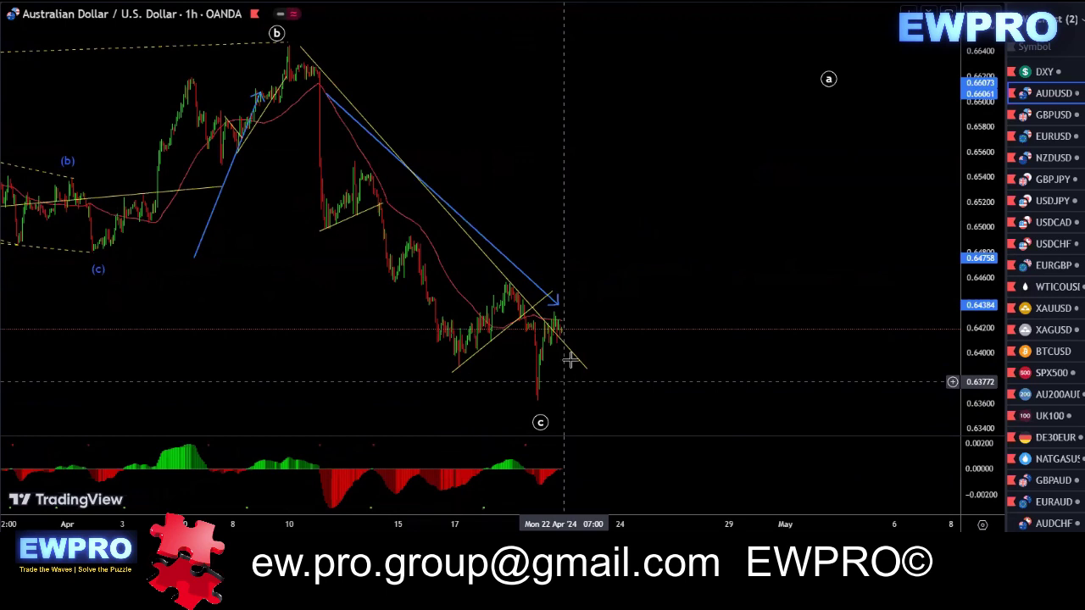
# - Sketch on the 1-hour AUDUSD chart a rise above the previous swing high, a descending channel pullback and an upward breakout, and clear the ink
pyautogui.scroll(2, 603, 286)
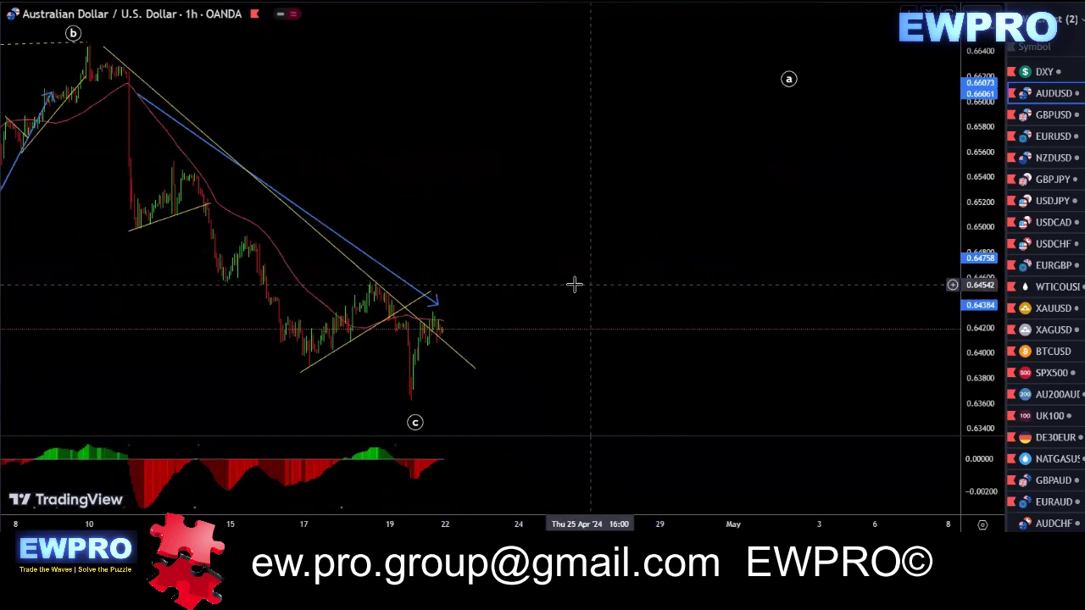
pyautogui.moveTo(506, 291); pyautogui.dragTo(644, 293)
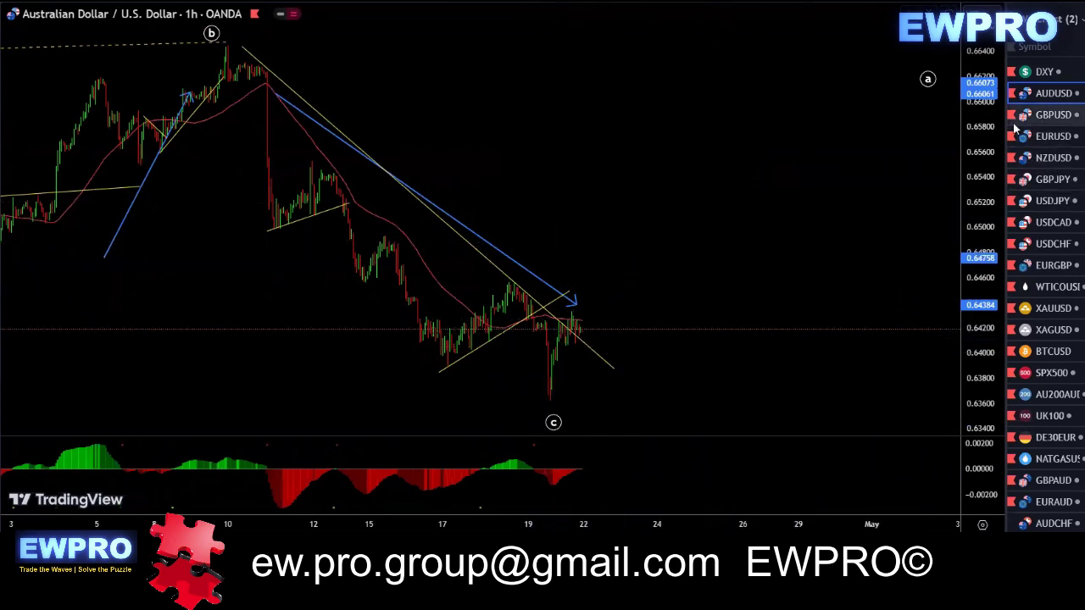
pyautogui.scroll(-1, 647, 126)
pyautogui.moveTo(647, 126); pyautogui.dragTo(543, 111)
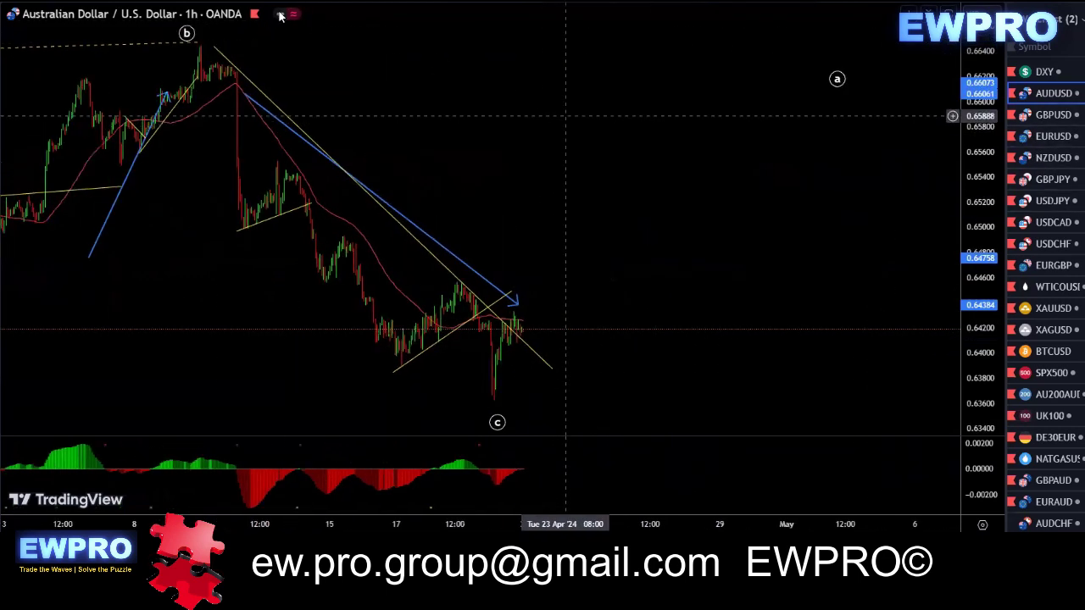
pyautogui.scroll(2, 535, 143)
pyautogui.moveTo(552, 149); pyautogui.dragTo(593, 141)
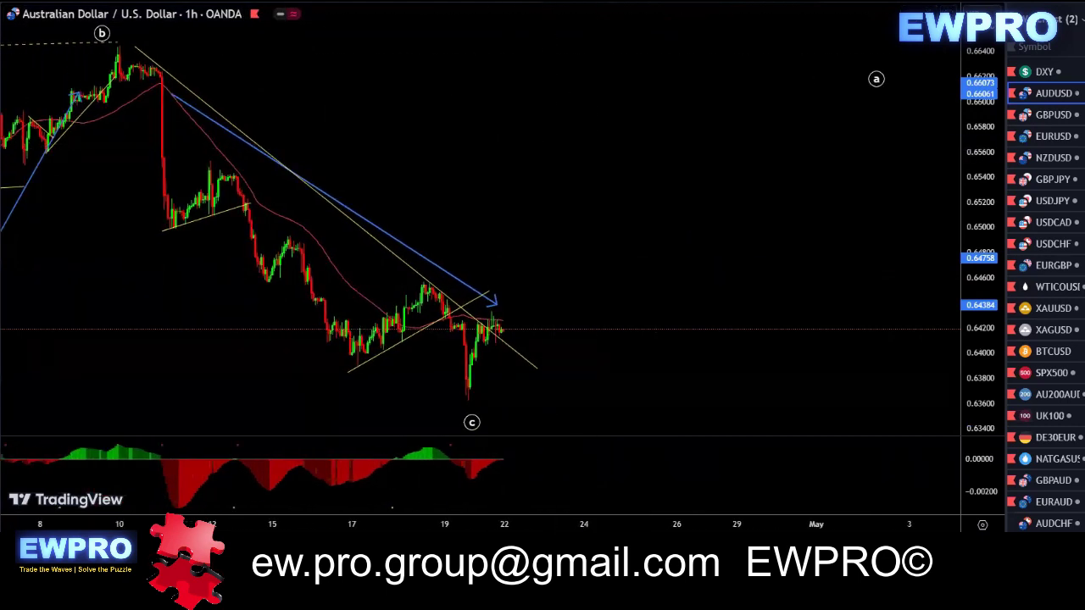
pyautogui.moveTo(467, 398); pyautogui.dragTo(518, 269)
pyautogui.moveTo(406, 282); pyautogui.dragTo(458, 280)
pyautogui.moveTo(525, 269); pyautogui.dragTo(584, 330)
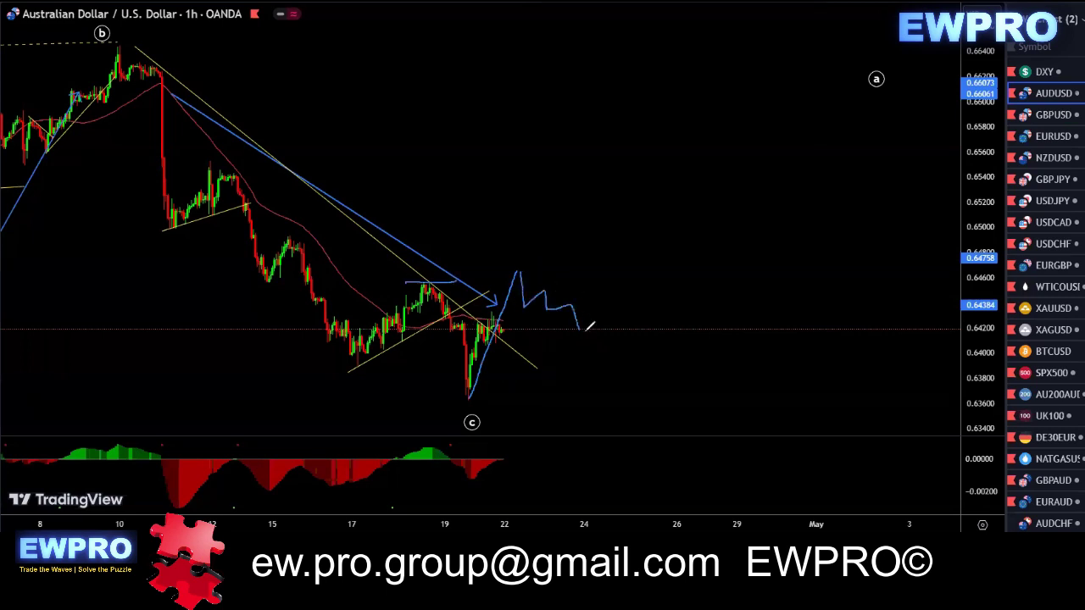
pyautogui.moveTo(512, 263); pyautogui.dragTo(618, 324)
pyautogui.moveTo(506, 295)
pyautogui.mouseDown()
pyautogui.moveTo(583, 354)
pyautogui.moveTo(675, 198)
pyautogui.mouseUp()
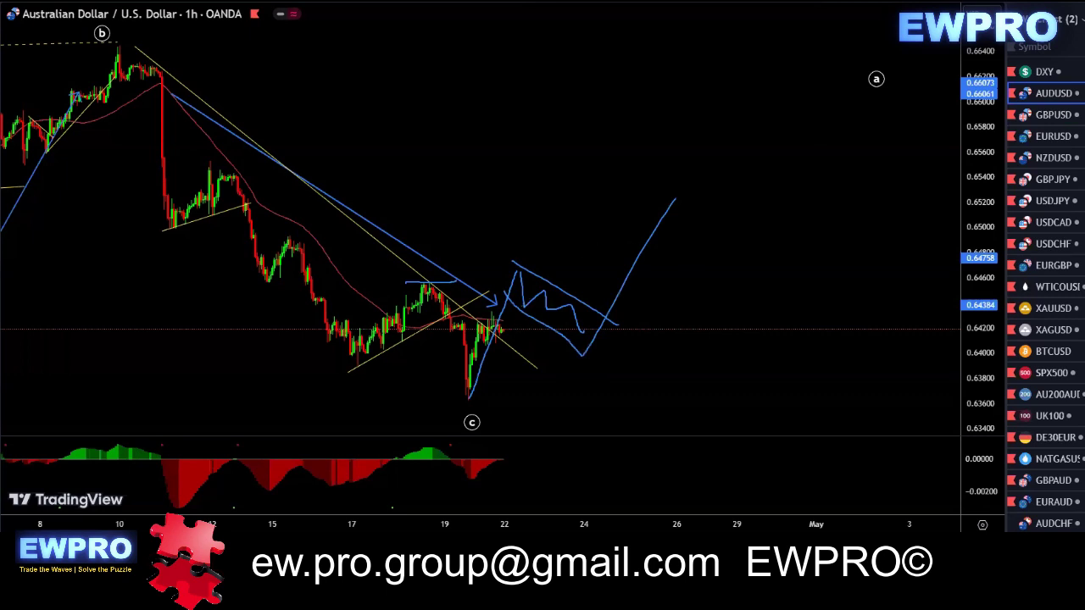
pyautogui.press('Escape')
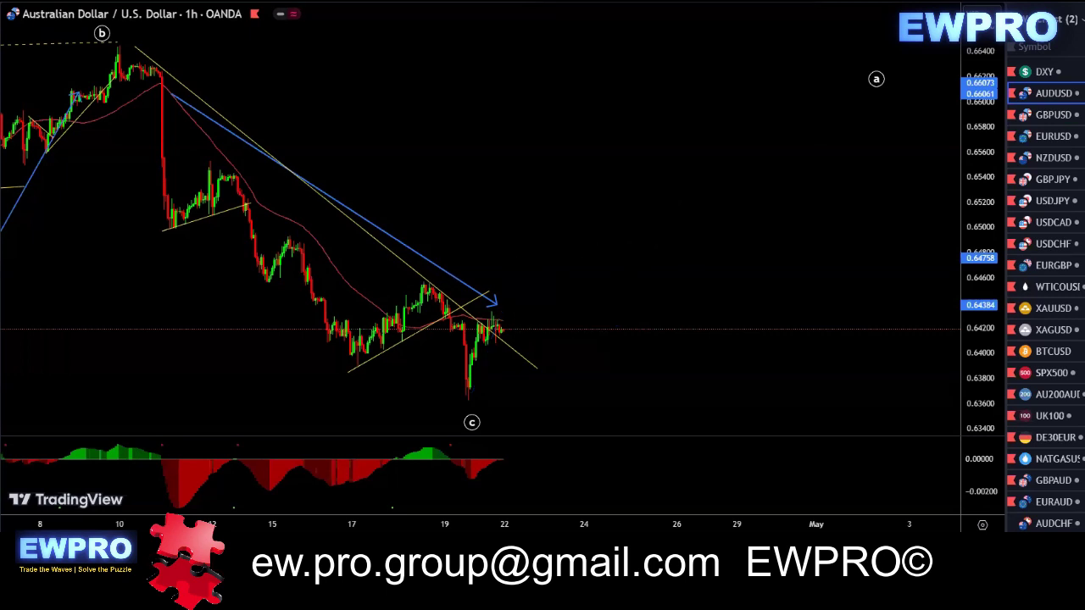
# - Switch the AUDUSD chart to the 15-minute timeframe and show the price action around the wave c low
pyautogui.click(204, 1)
pyautogui.click(217, 179)
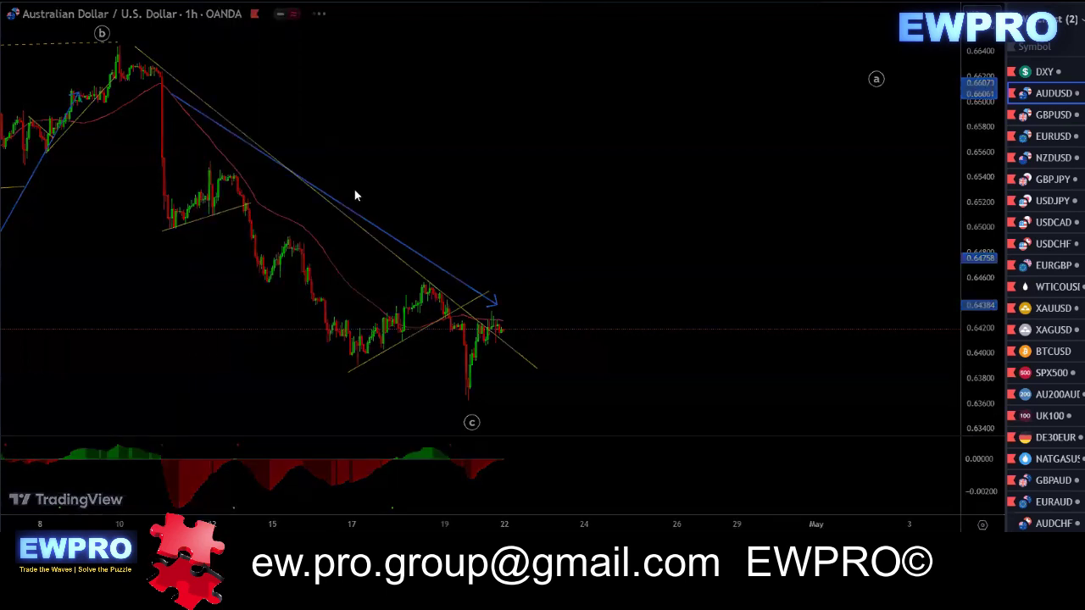
pyautogui.scroll(-3, 627, 265)
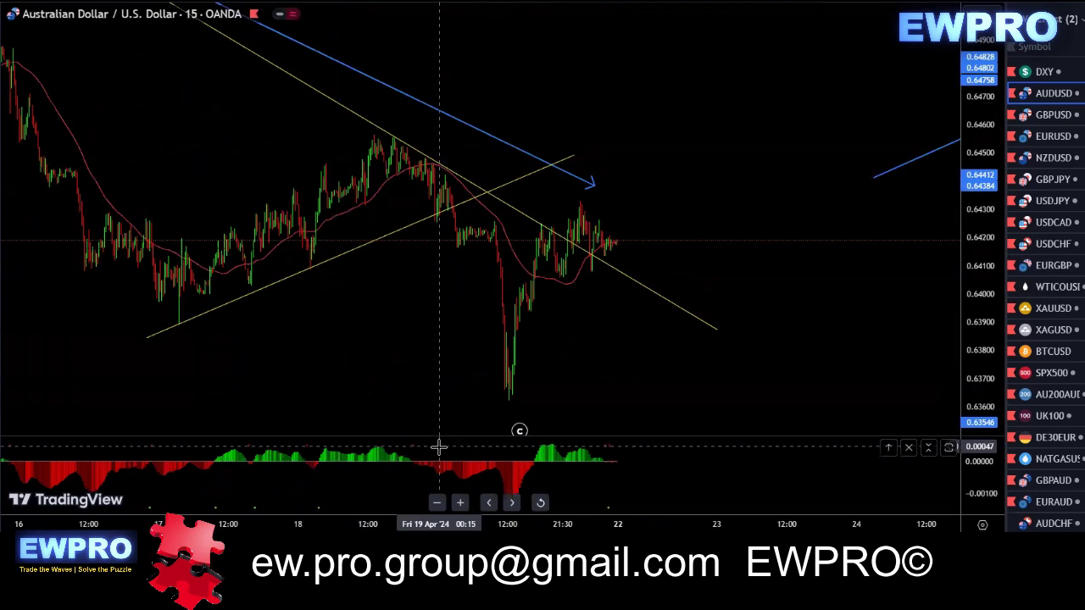
# - Mark the histogram peaks and swing highs on the 15-minute AUDUSD chart, sketch a short bounce and drop below the underlined low, and clear the ink
pyautogui.scroll(-1, 775, 255)
pyautogui.moveTo(828, 189); pyautogui.dragTo(721, 150)
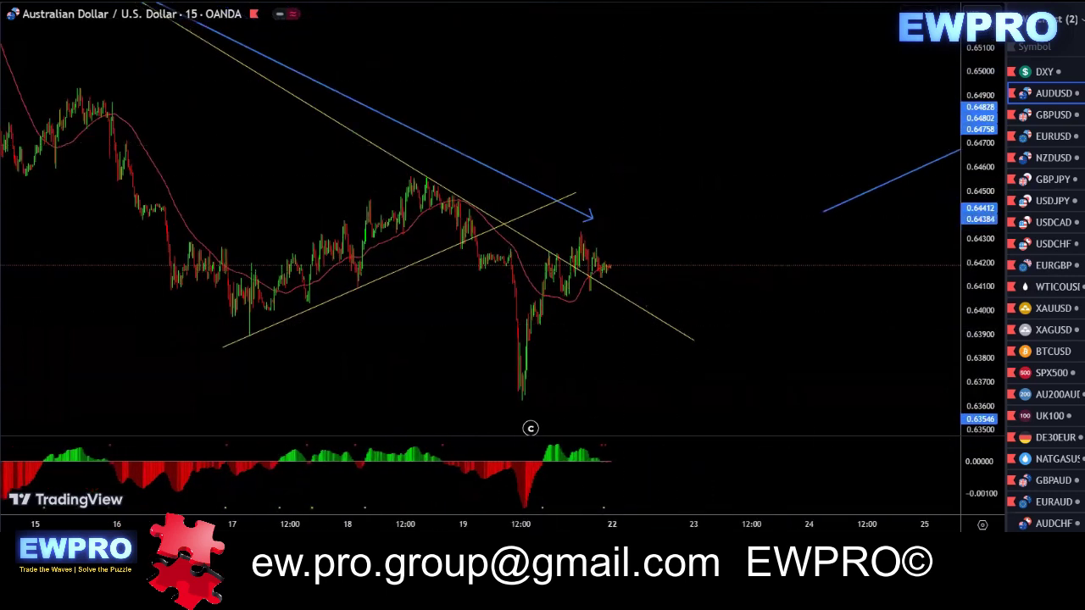
pyautogui.moveTo(552, 456)
pyautogui.mouseDown()
pyautogui.moveTo(428, 451)
pyautogui.moveTo(576, 443)
pyautogui.mouseUp()
pyautogui.moveTo(402, 171); pyautogui.dragTo(423, 169)
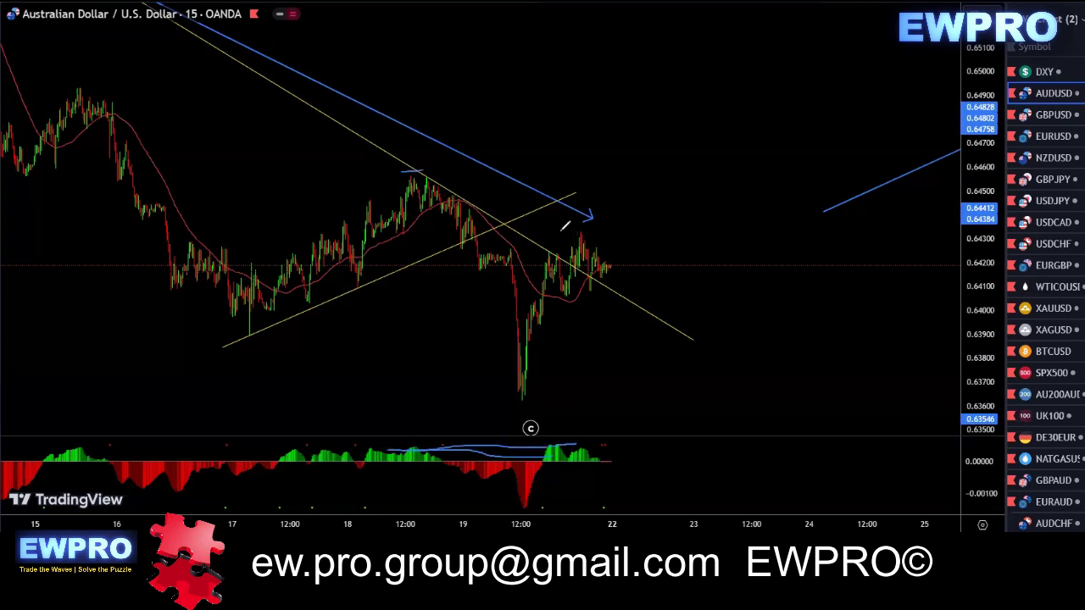
pyautogui.moveTo(560, 231); pyautogui.dragTo(599, 222)
pyautogui.moveTo(593, 251)
pyautogui.mouseDown()
pyautogui.moveTo(617, 251)
pyautogui.moveTo(629, 225)
pyautogui.moveTo(591, 227)
pyautogui.mouseUp()
pyautogui.moveTo(607, 273)
pyautogui.mouseDown()
pyautogui.moveTo(635, 224)
pyautogui.moveTo(674, 431)
pyautogui.mouseUp()
pyautogui.moveTo(486, 398); pyautogui.dragTo(569, 403)
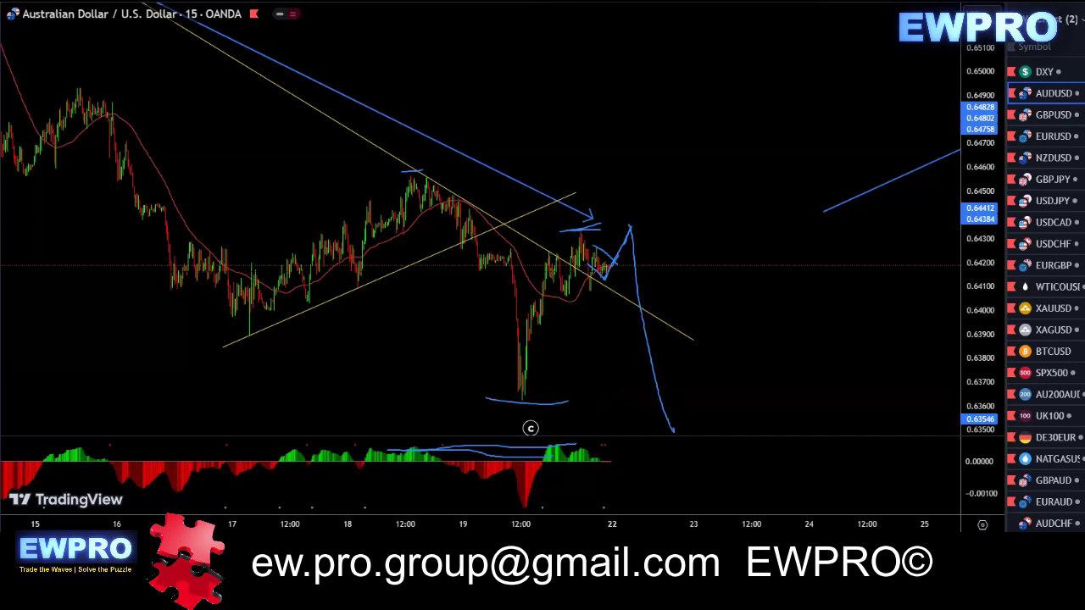
pyautogui.press('Escape')
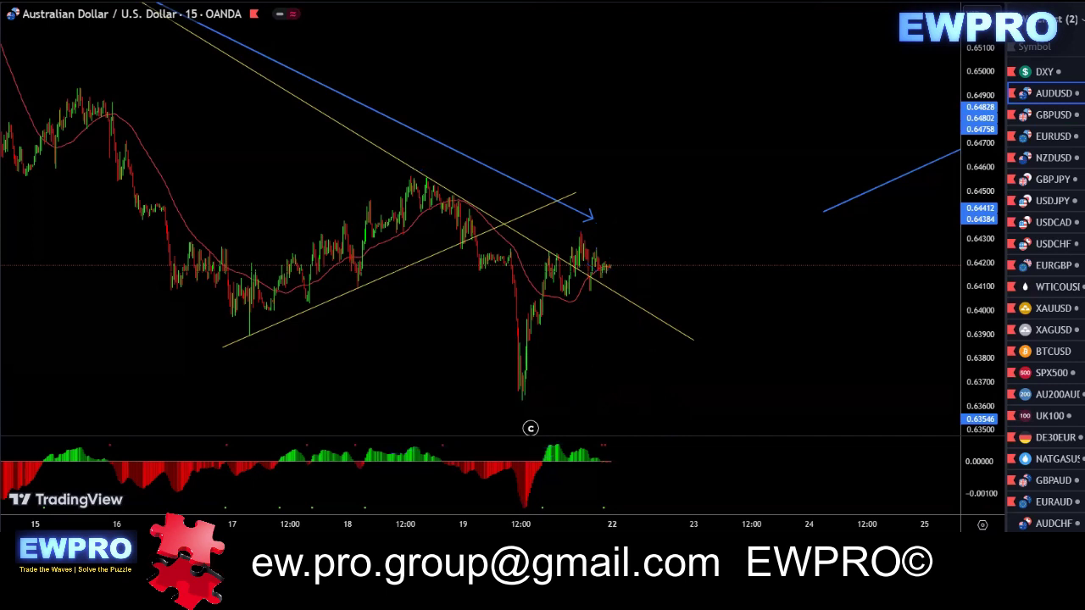
# - Open the GBPUSD chart on the daily timeframe and rescale it so the waves and the projected rise to c fit
pyautogui.click(1051, 118)
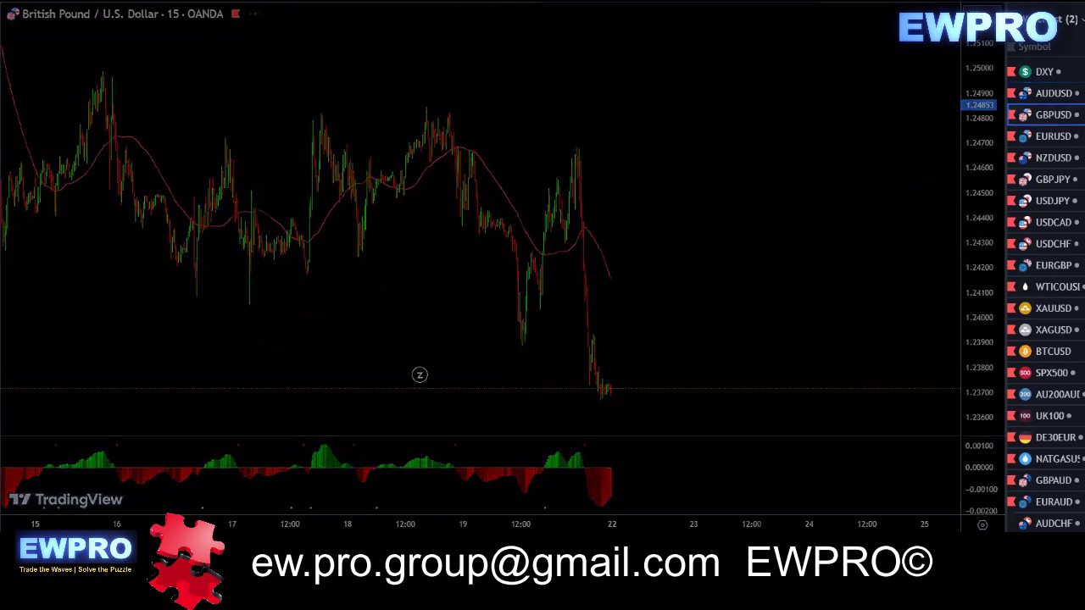
pyautogui.click(164, 2)
pyautogui.moveTo(978, 254); pyautogui.dragTo(978, 279)
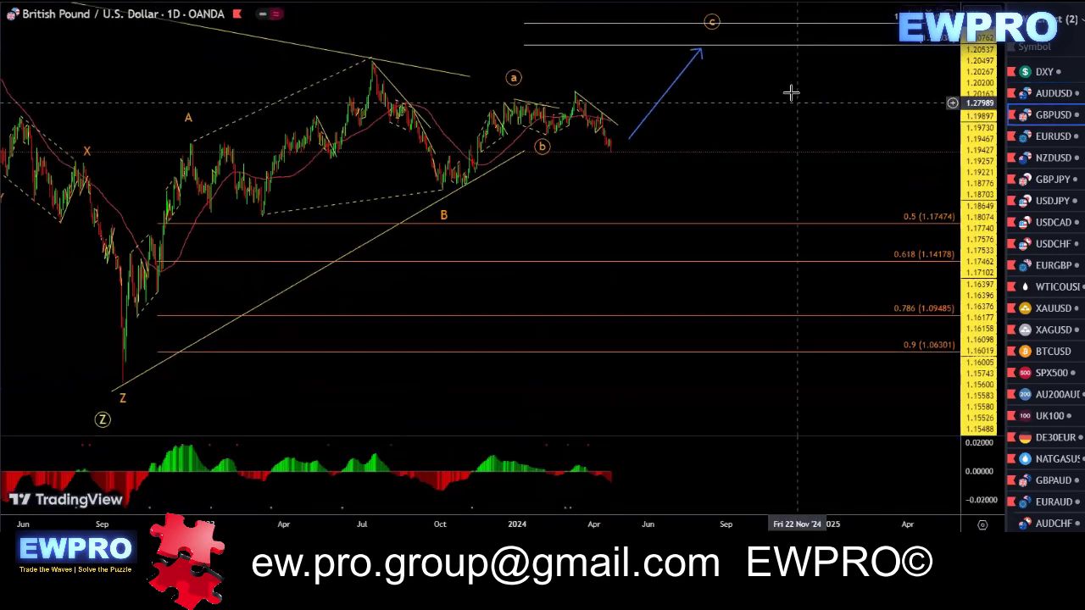
pyautogui.moveTo(778, 90); pyautogui.dragTo(746, 124)
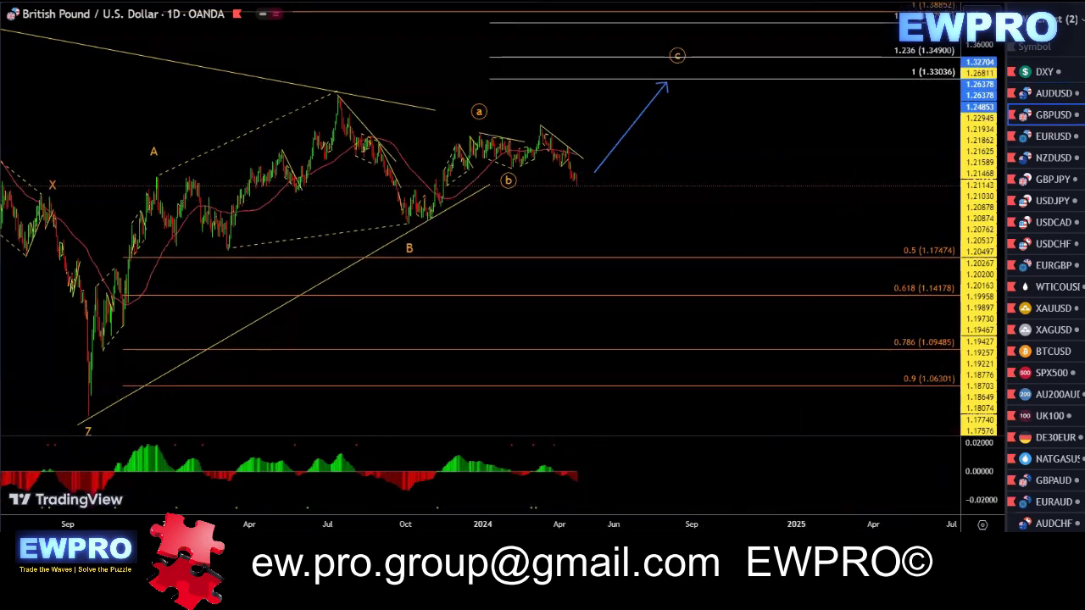
# - Trace the daily GBPUSD rise from B to wave a, the dip to b and the rally off it, and clear the ink
pyautogui.moveTo(405, 230)
pyautogui.mouseDown()
pyautogui.moveTo(470, 140)
pyautogui.moveTo(514, 169)
pyautogui.mouseUp()
pyautogui.click(513, 167)
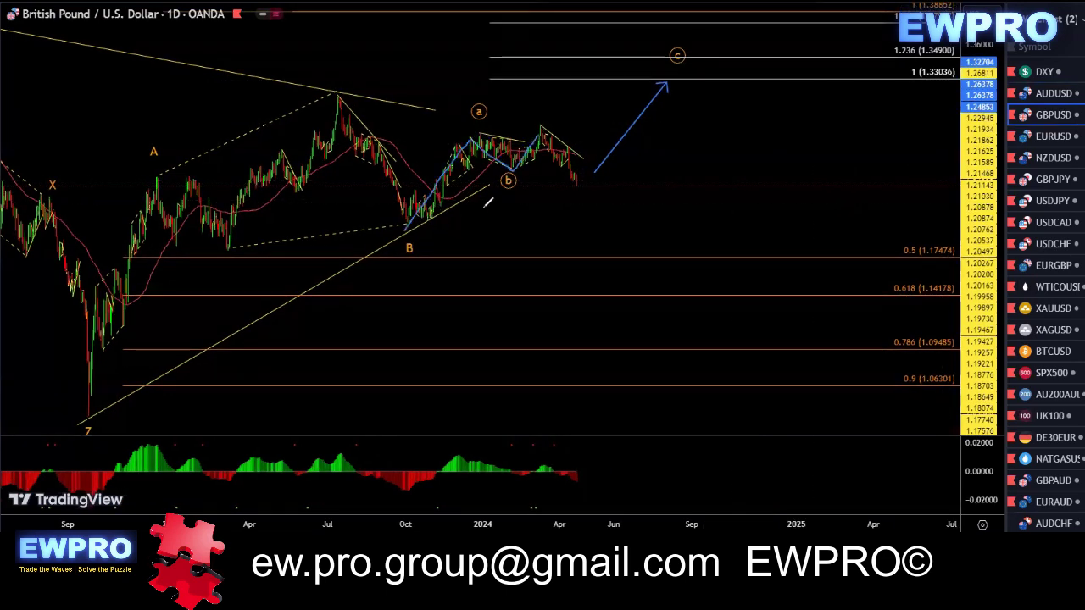
pyautogui.click(541, 125)
pyautogui.hotkey('ctrl', 'z')
# - Switch the GBPUSD chart to the 4-hour timeframe and rescale it to leave room below and beyond the wave z low
pyautogui.click(164, 3)
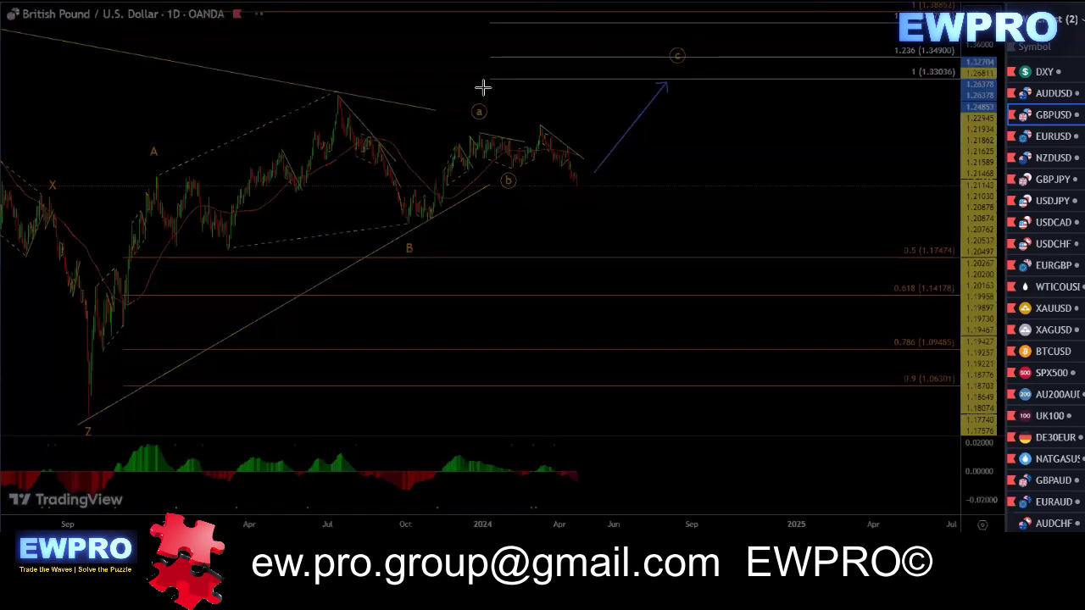
pyautogui.doubleClick(976, 292)
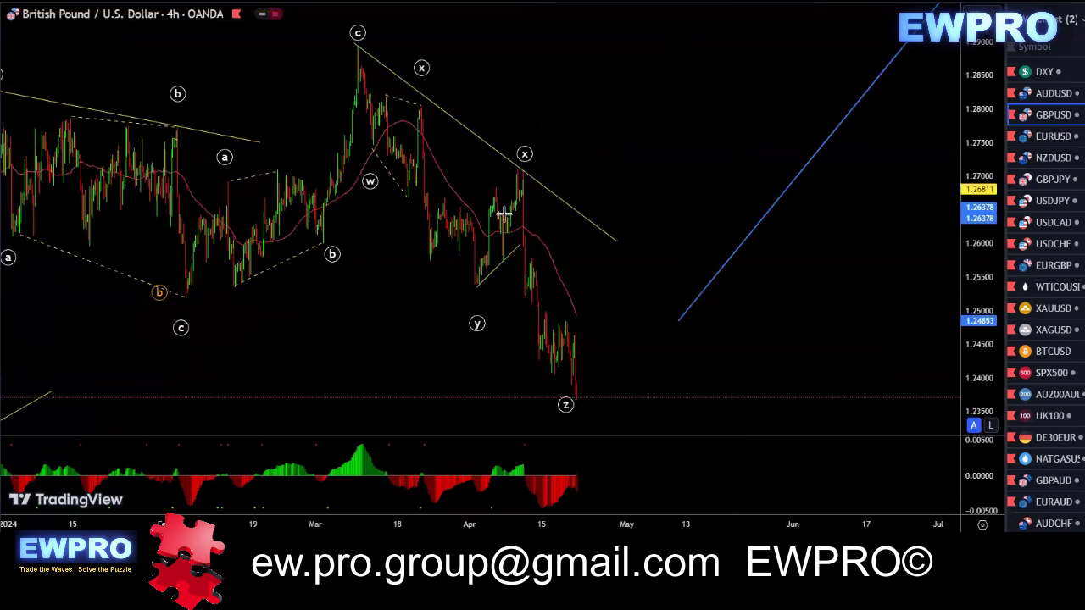
pyautogui.scroll(3, 716, 308)
pyautogui.moveTo(993, 276); pyautogui.dragTo(991, 326)
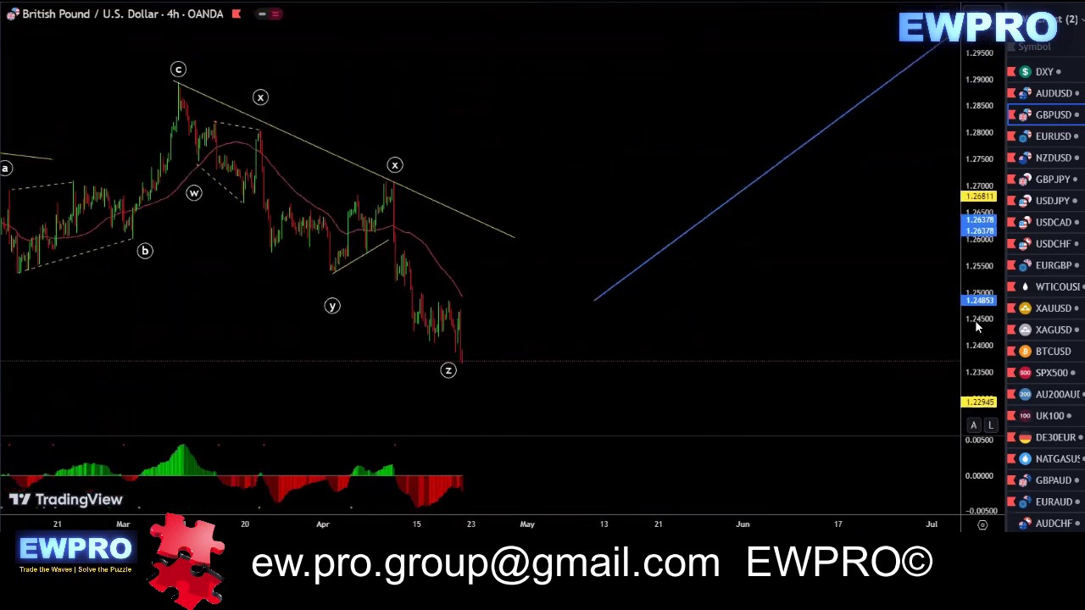
pyautogui.moveTo(816, 298); pyautogui.dragTo(845, 245)
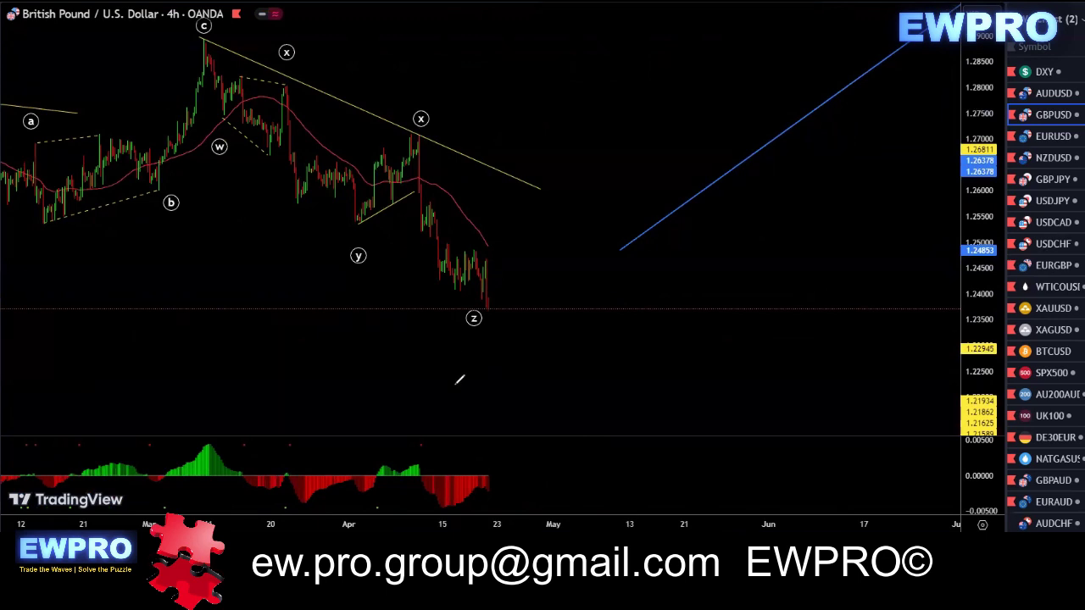
# - Underline the 4-hour histogram troughs, sketch the fall from x past z, a stepped rise and a sharp drop, and clear the ink
pyautogui.moveTo(302, 498); pyautogui.dragTo(453, 507)
pyautogui.moveTo(420, 140)
pyautogui.mouseDown()
pyautogui.moveTo(496, 342)
pyautogui.moveTo(526, 285)
pyautogui.moveTo(585, 284)
pyautogui.moveTo(640, 260)
pyautogui.moveTo(685, 213)
pyautogui.moveTo(759, 425)
pyautogui.mouseUp()
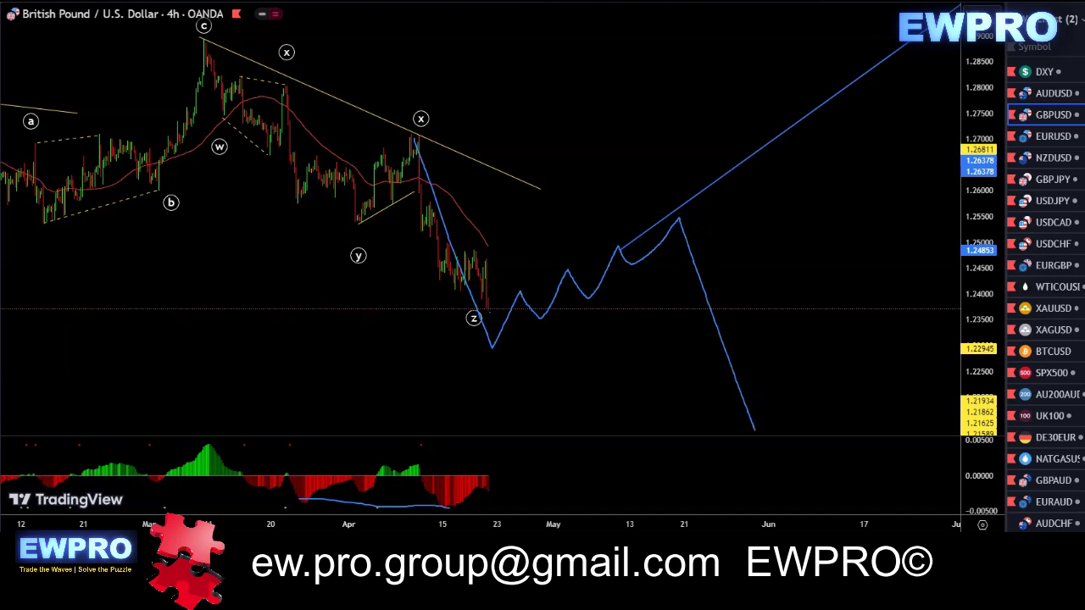
pyautogui.hotkey('ctrl', 'z')
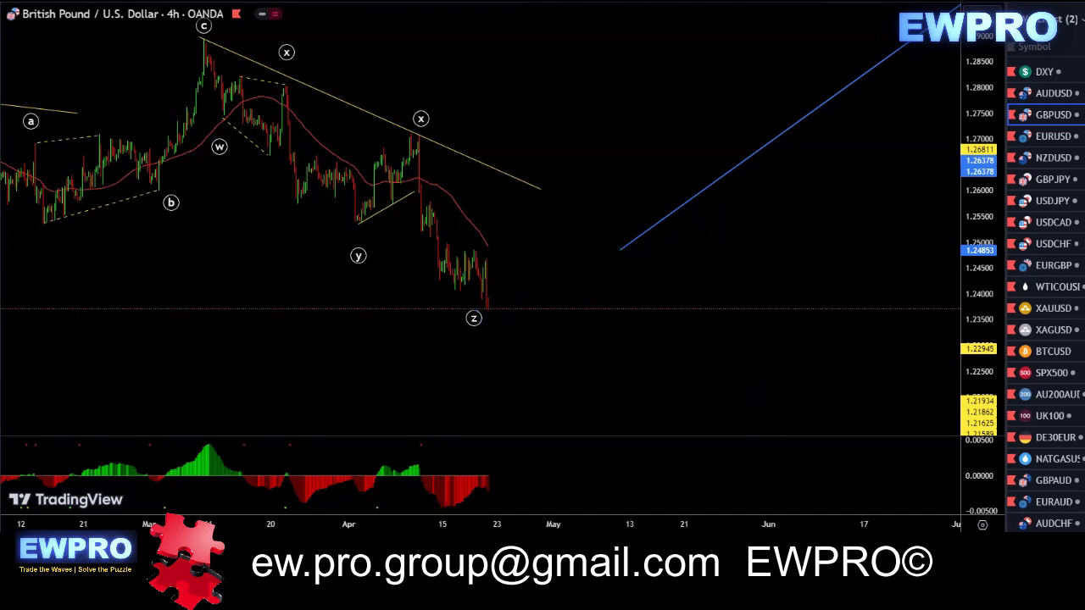
# - Trace the 4-hour GBPUSD waves from the October low, circle the decline from c to z, sketch the projected rally, and clear the ink
pyautogui.scroll(-3, 590, 68)
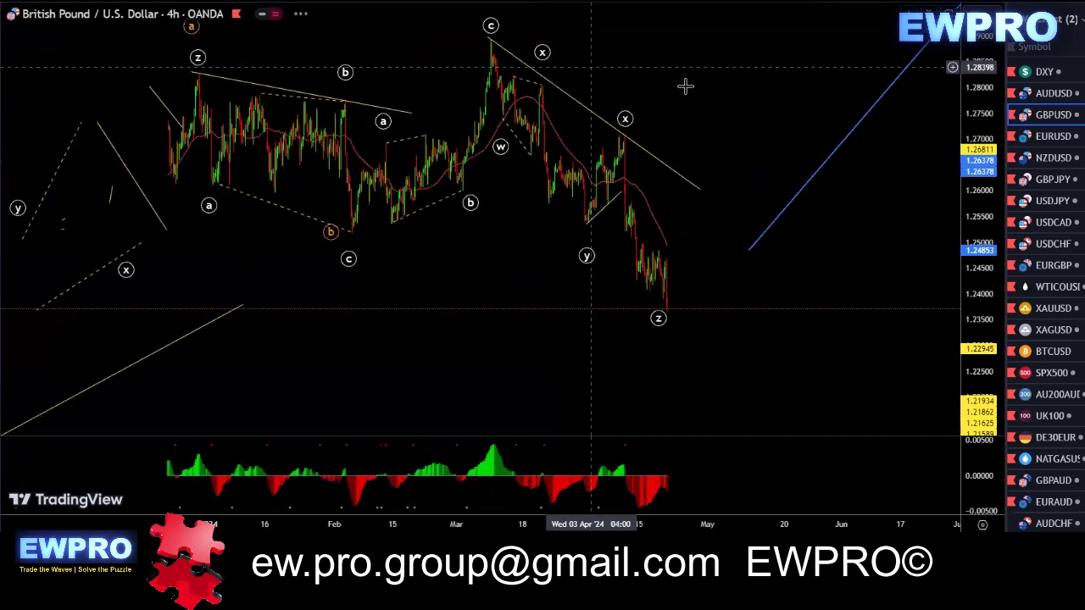
pyautogui.scroll(-3, 685, 86)
pyautogui.moveTo(970, 246); pyautogui.dragTo(971, 331)
pyautogui.moveTo(774, 80); pyautogui.dragTo(725, 93)
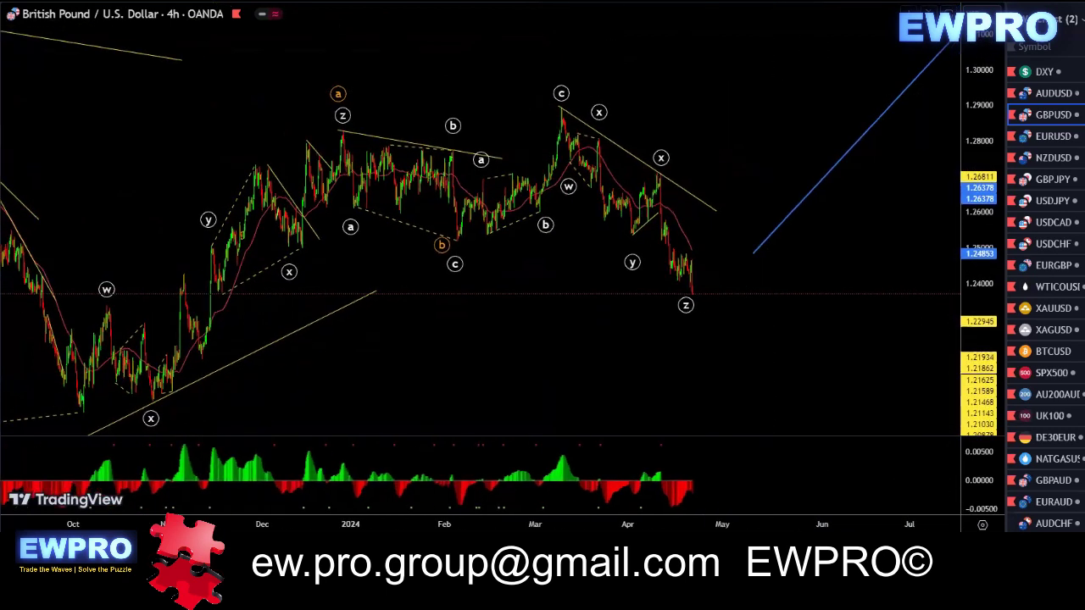
pyautogui.moveTo(98, 392)
pyautogui.mouseDown()
pyautogui.moveTo(276, 216)
pyautogui.moveTo(341, 129)
pyautogui.moveTo(365, 210)
pyautogui.moveTo(447, 141)
pyautogui.moveTo(466, 220)
pyautogui.moveTo(495, 200)
pyautogui.moveTo(547, 222)
pyautogui.moveTo(566, 111)
pyautogui.mouseUp()
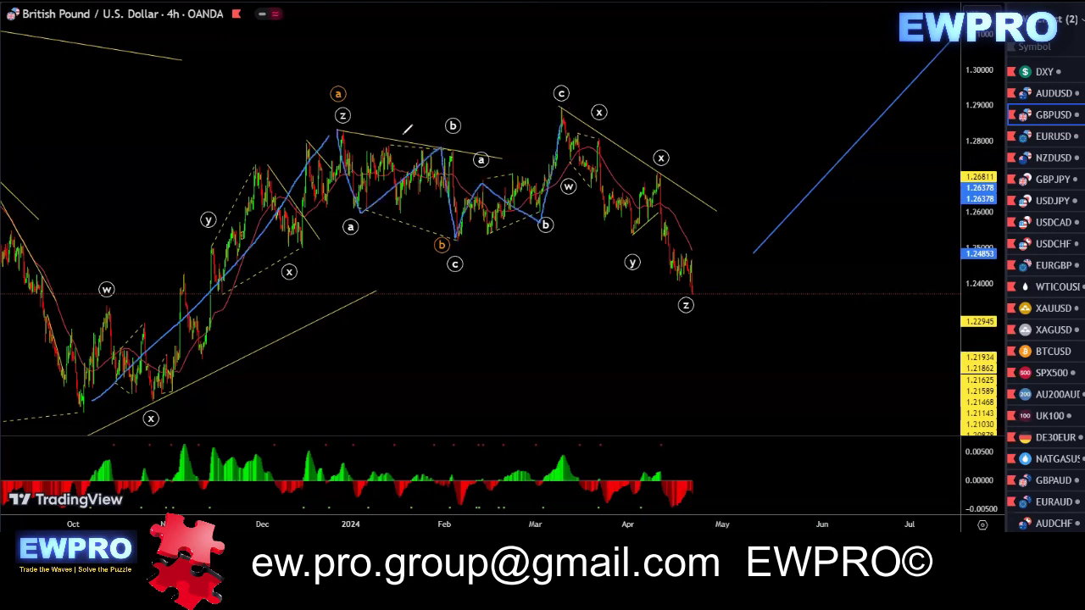
pyautogui.moveTo(347, 127)
pyautogui.mouseDown()
pyautogui.moveTo(356, 210)
pyautogui.moveTo(441, 149)
pyautogui.moveTo(535, 219)
pyautogui.moveTo(564, 110)
pyautogui.moveTo(691, 295)
pyautogui.moveTo(657, 144)
pyautogui.moveTo(549, 191)
pyautogui.moveTo(708, 290)
pyautogui.moveTo(719, 246)
pyautogui.mouseUp()
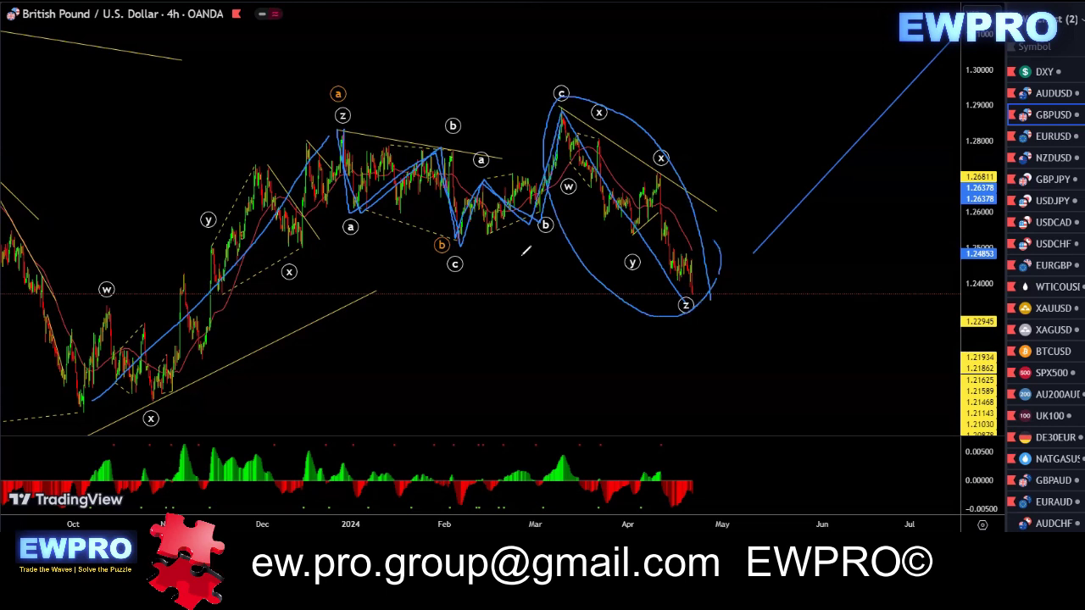
pyautogui.moveTo(710, 296); pyautogui.dragTo(820, 3)
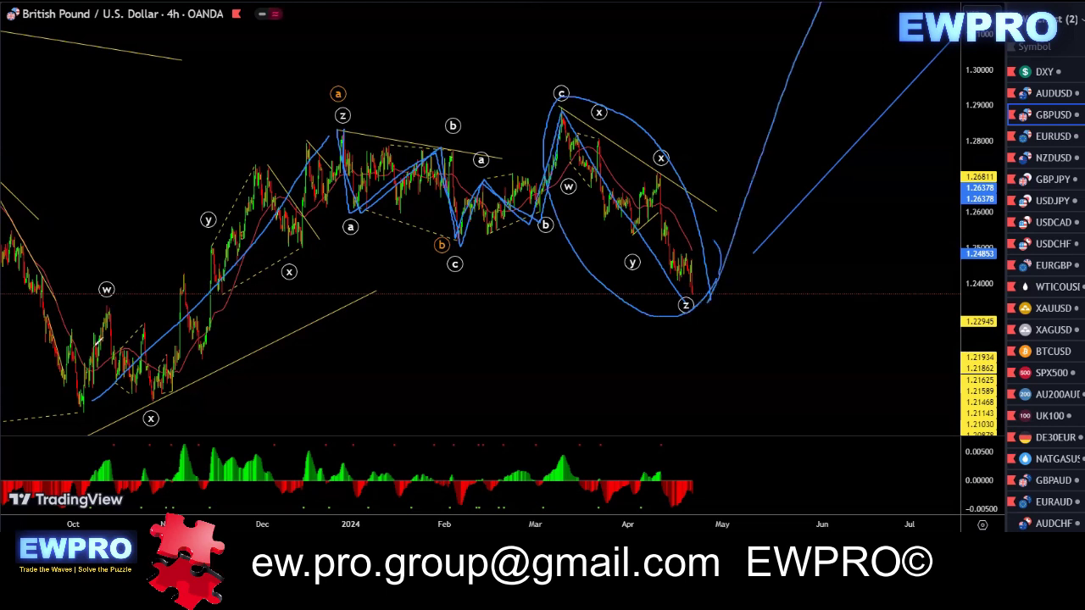
pyautogui.moveTo(85, 396)
pyautogui.mouseDown()
pyautogui.moveTo(178, 273)
pyautogui.moveTo(536, 219)
pyautogui.moveTo(766, 140)
pyautogui.moveTo(822, 17)
pyautogui.mouseUp()
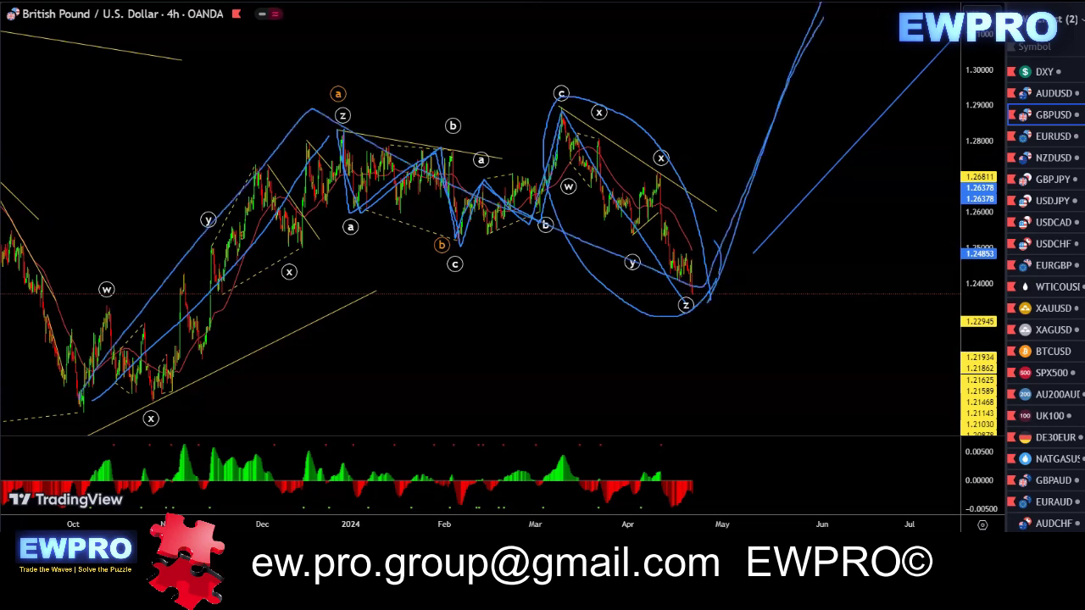
pyautogui.press('Escape')
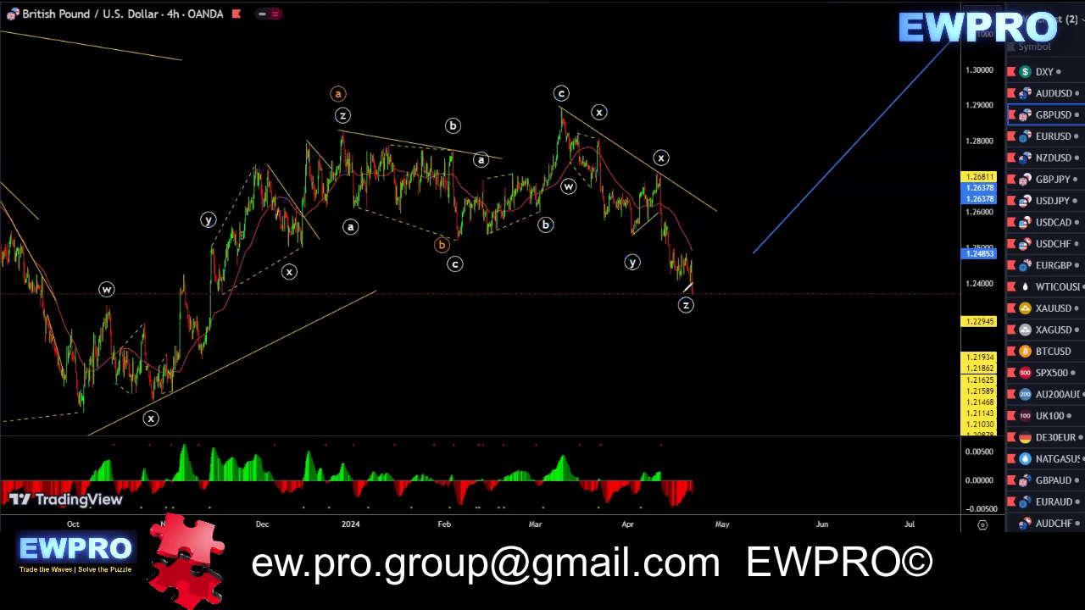
# - Underline the latest 4-hour histogram troughs, clear the ink, and show the GBPUSD decline from x to z on the 15-minute timeframe
pyautogui.moveTo(601, 499); pyautogui.dragTo(663, 507)
pyautogui.press('e')
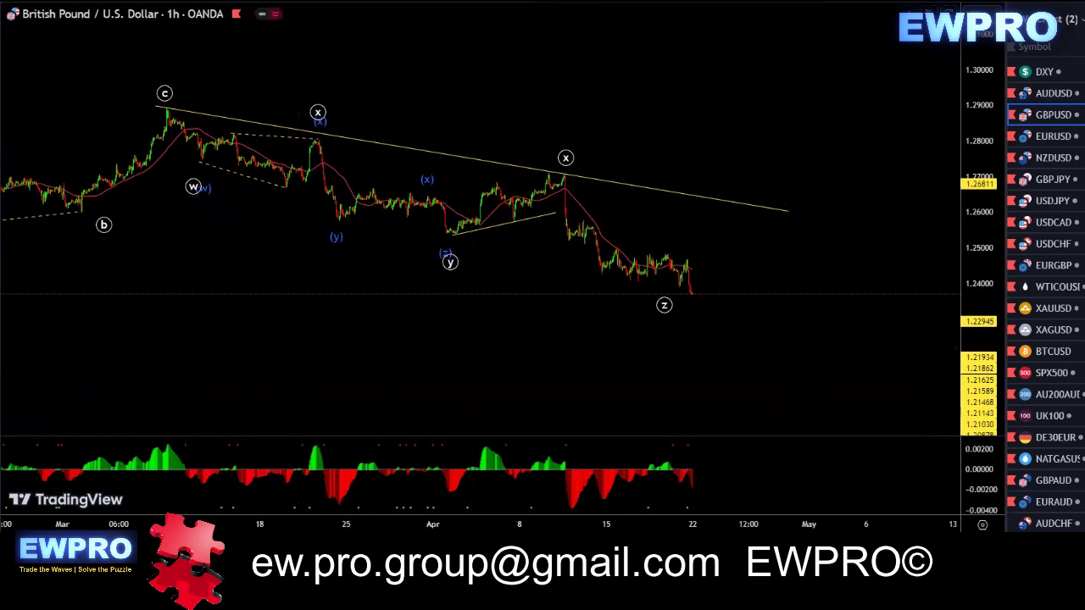
pyautogui.click(339, 2)
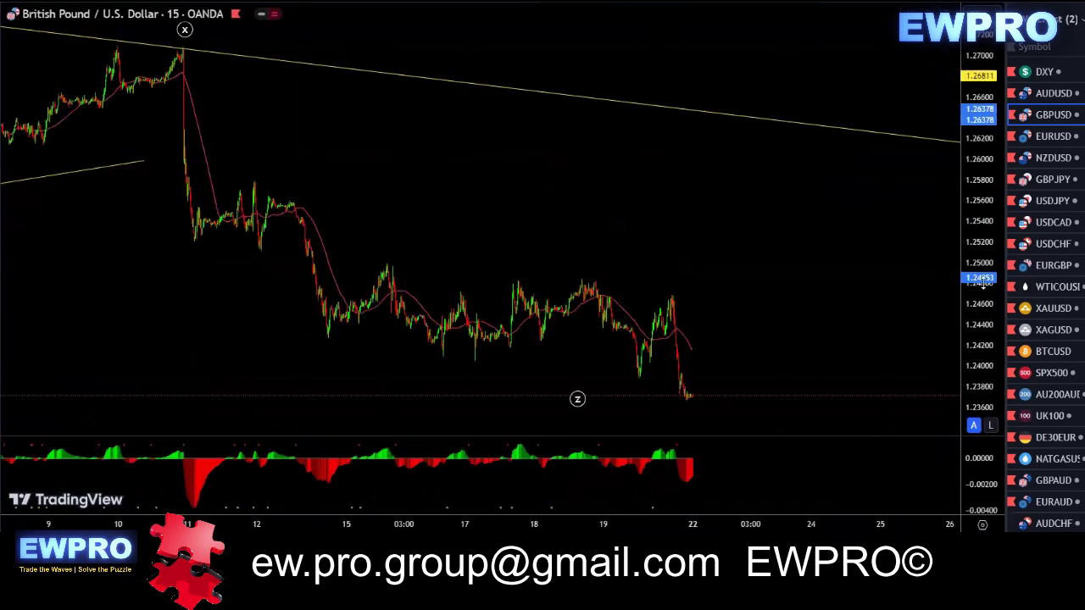
pyautogui.moveTo(868, 241); pyautogui.dragTo(663, 179)
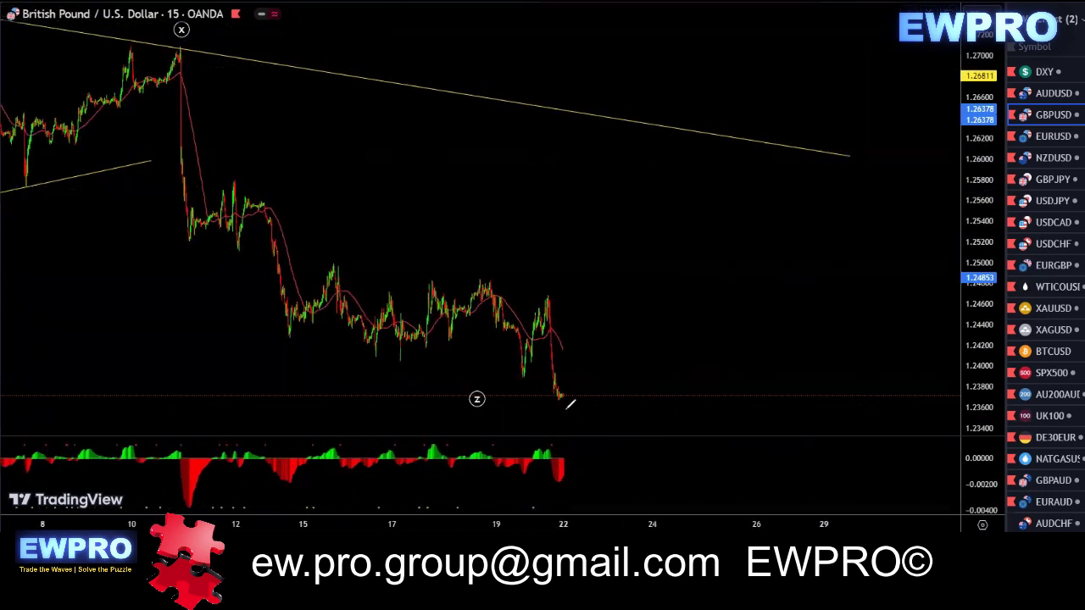
# - Sketch on the 15-minute GBPUSD chart a rally, descending channel and breakout, replace it with a stepped rise and steep drop, and clear the ink
pyautogui.moveTo(565, 409)
pyautogui.mouseDown()
pyautogui.moveTo(628, 277)
pyautogui.moveTo(705, 322)
pyautogui.mouseUp()
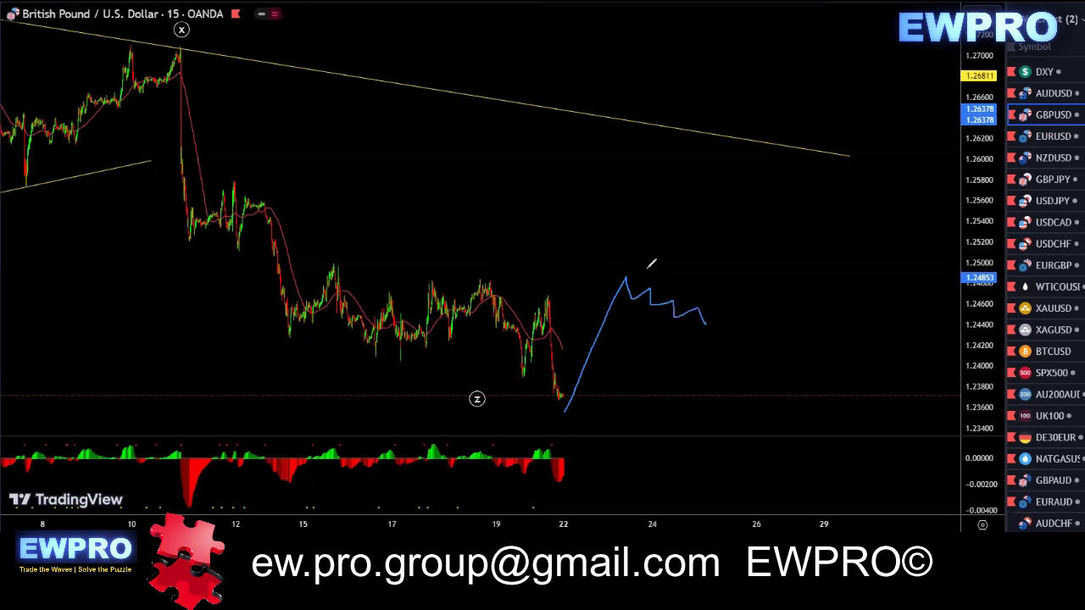
pyautogui.moveTo(622, 270); pyautogui.dragTo(749, 314)
pyautogui.moveTo(624, 296)
pyautogui.mouseDown()
pyautogui.moveTo(716, 319)
pyautogui.moveTo(789, 137)
pyautogui.mouseUp()
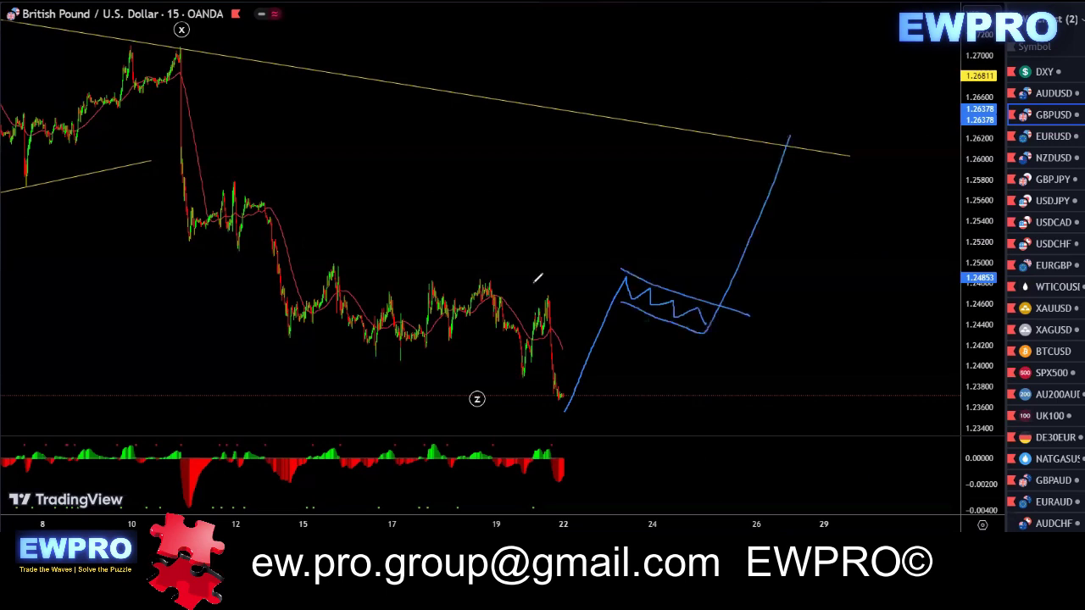
pyautogui.hotkey('ctrl', 'z')
pyautogui.hotkey('ctrl', 'z')
pyautogui.hotkey('ctrl', 'z')
pyautogui.moveTo(560, 402)
pyautogui.mouseDown()
pyautogui.moveTo(584, 359)
pyautogui.moveTo(774, 261)
pyautogui.moveTo(844, 185)
pyautogui.moveTo(895, 450)
pyautogui.mouseUp()
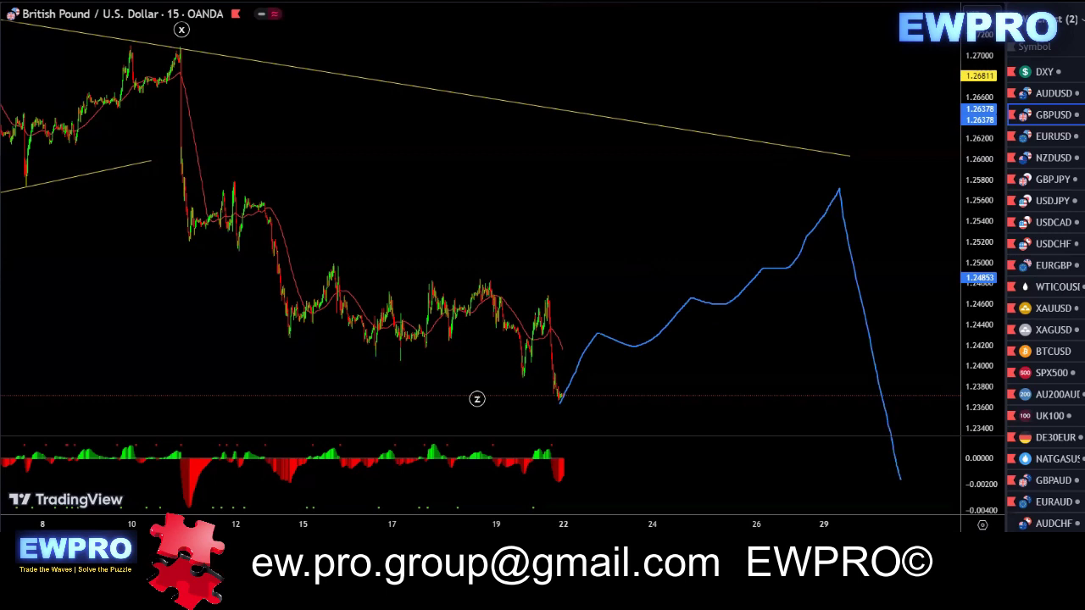
pyautogui.press('Escape')
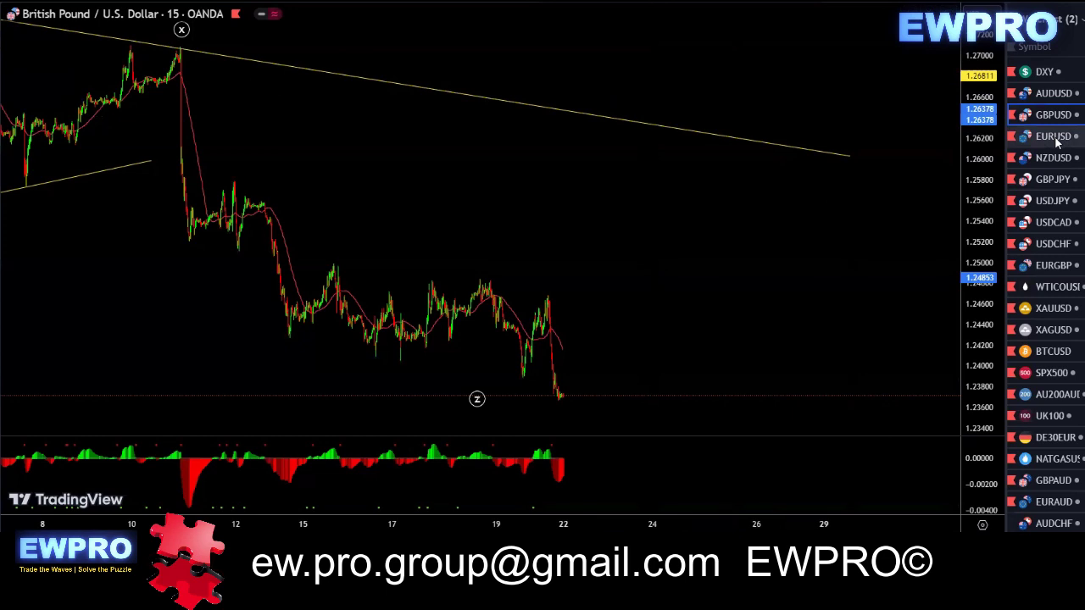
# - Open the EURUSD chart on the daily timeframe and rescale it so the waves and the projected rise to C fit
pyautogui.click(1055, 138)
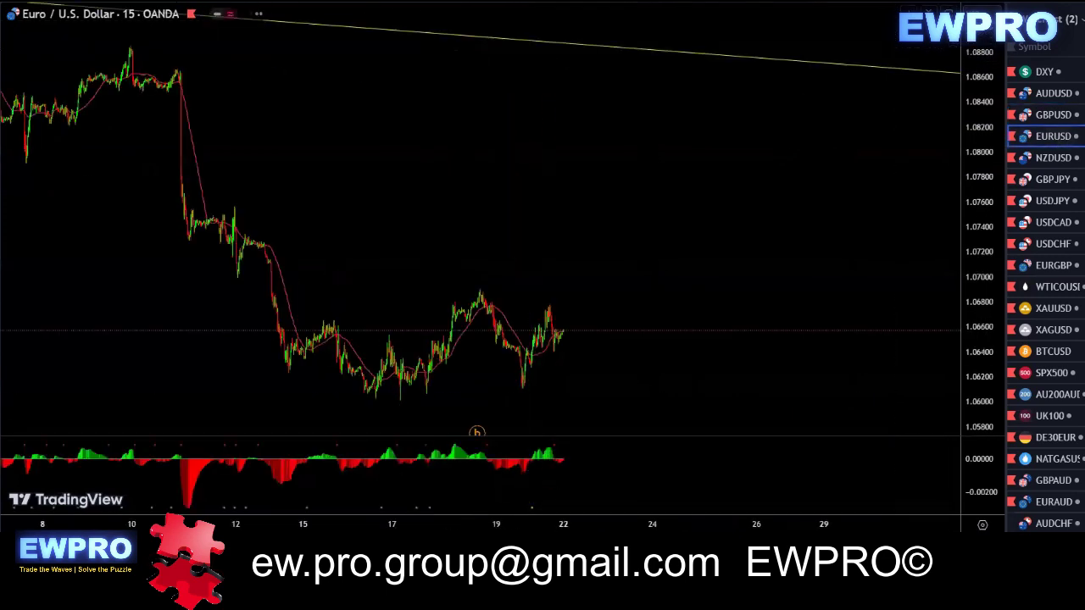
pyautogui.write('1d')
pyautogui.press('Return')
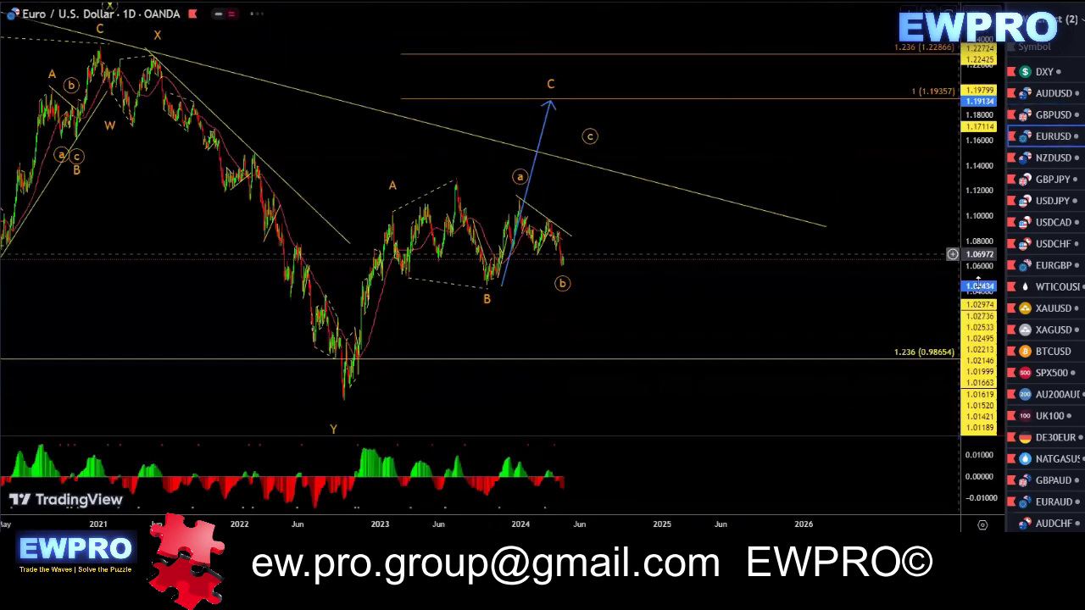
pyautogui.moveTo(969, 265); pyautogui.dragTo(968, 312)
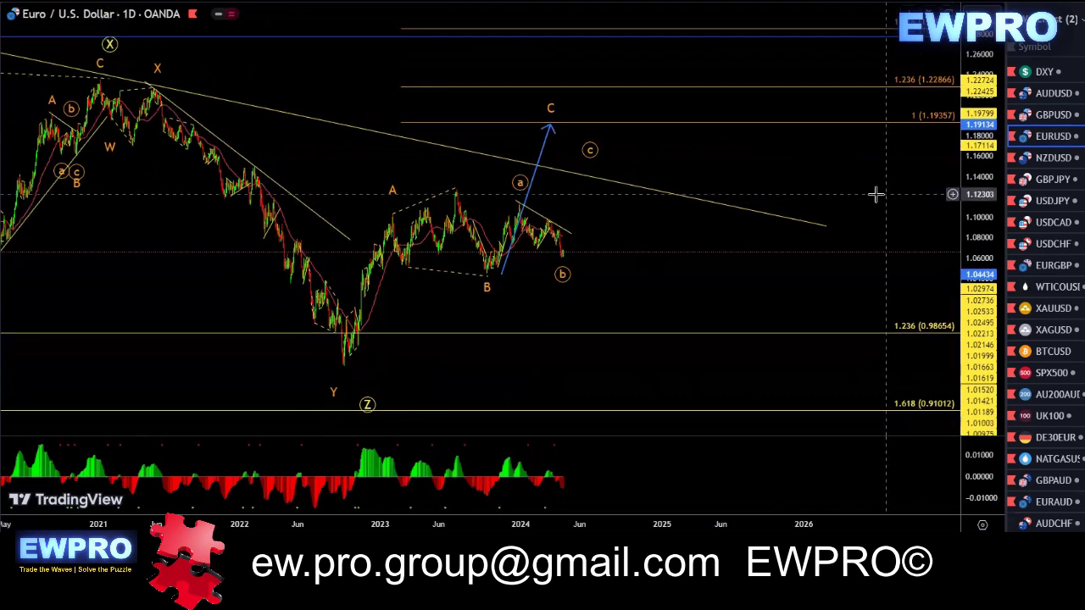
pyautogui.moveTo(859, 192); pyautogui.dragTo(794, 203)
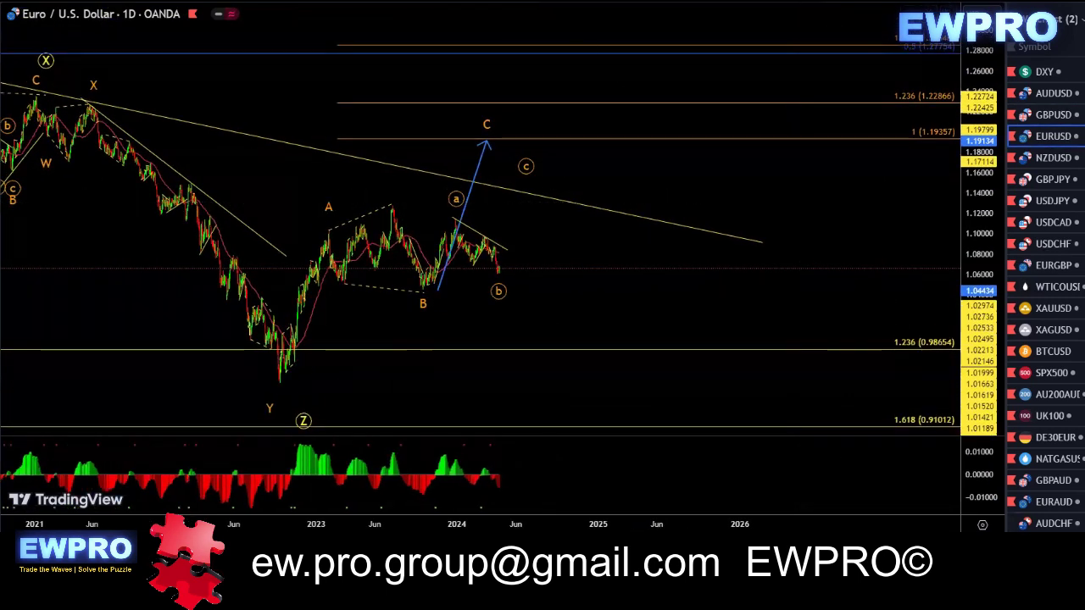
# - Trace the daily EURUSD rise from B through a and the zigzag decline to b, and switch the chart to the 4-hour timeframe
pyautogui.moveTo(422, 294); pyautogui.dragTo(464, 175)
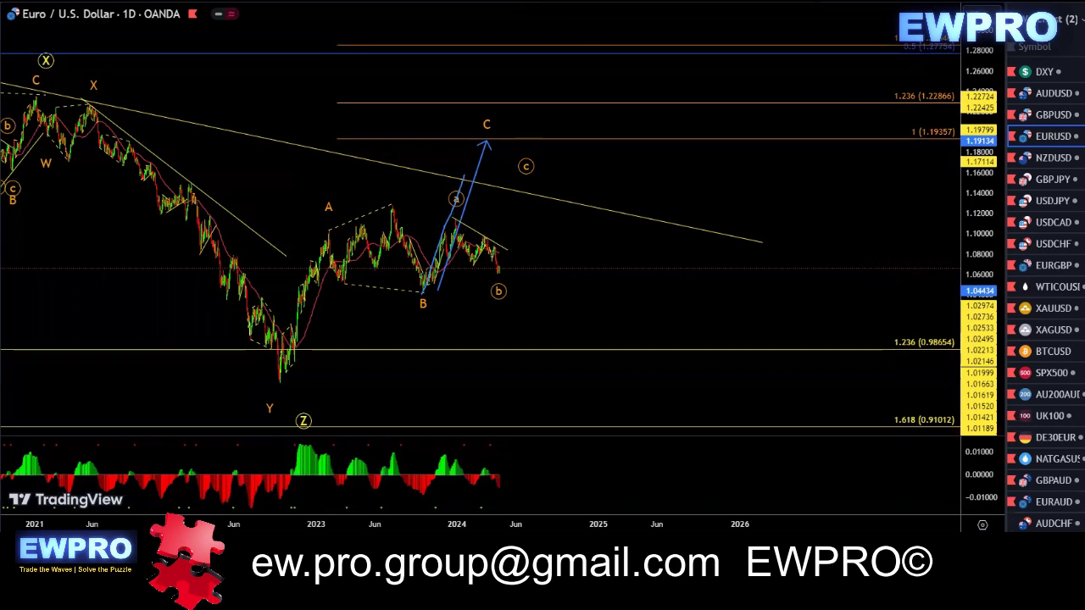
pyautogui.moveTo(456, 221)
pyautogui.mouseDown()
pyautogui.moveTo(468, 268)
pyautogui.moveTo(487, 236)
pyautogui.moveTo(500, 287)
pyautogui.mouseUp()
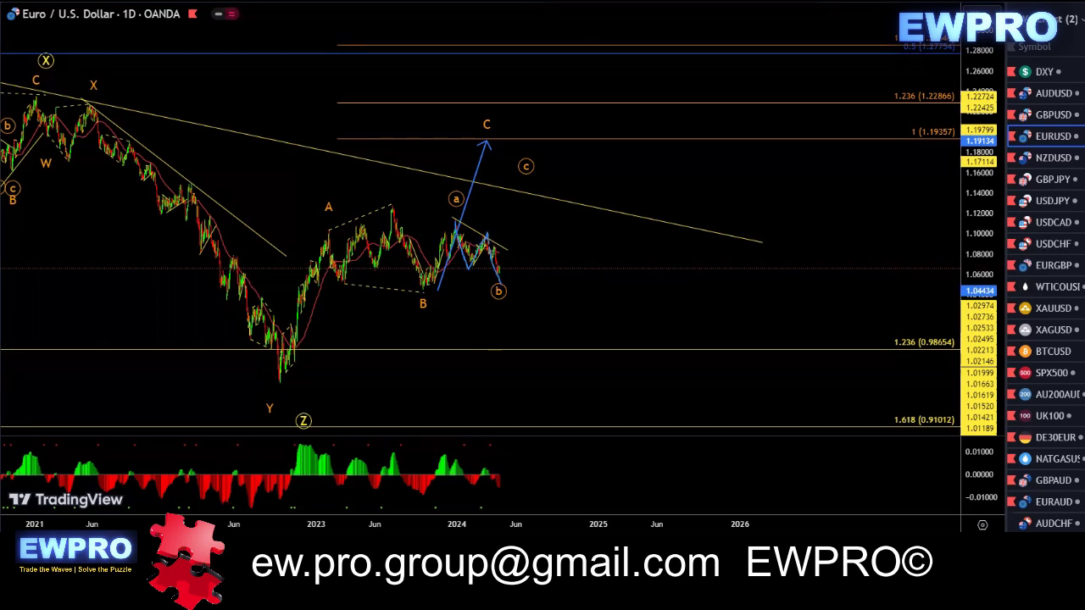
pyautogui.click(163, 4)
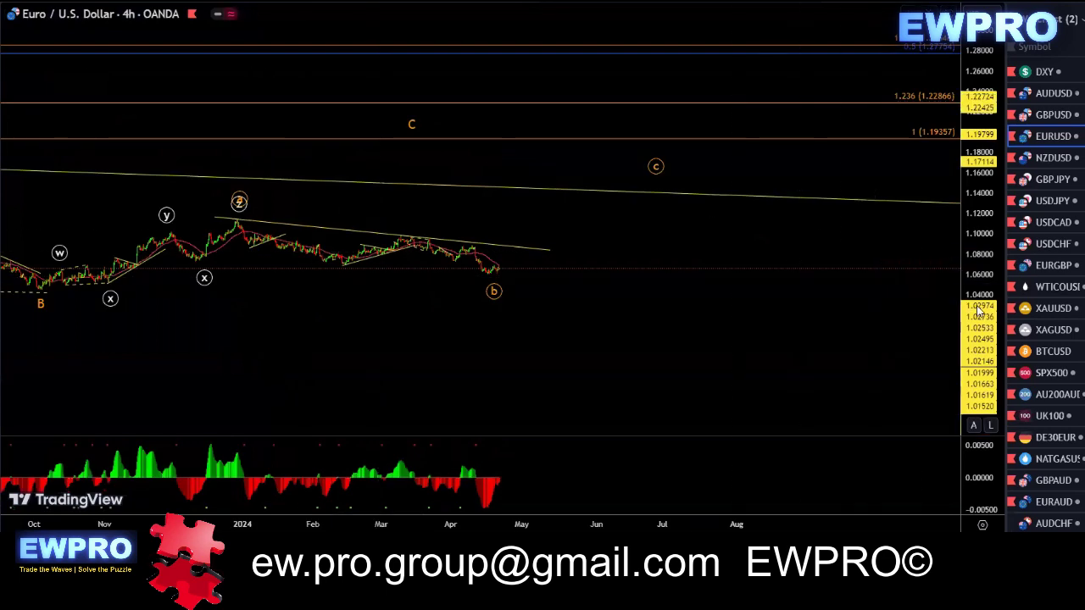
# - Fit the 4-hour EURUSD waves, underline the histogram peaks of the rise from B to a, and trace the waves with ink
pyautogui.doubleClick(977, 311)
pyautogui.moveTo(980, 268); pyautogui.dragTo(973, 327)
pyautogui.moveTo(706, 133); pyautogui.dragTo(859, 190)
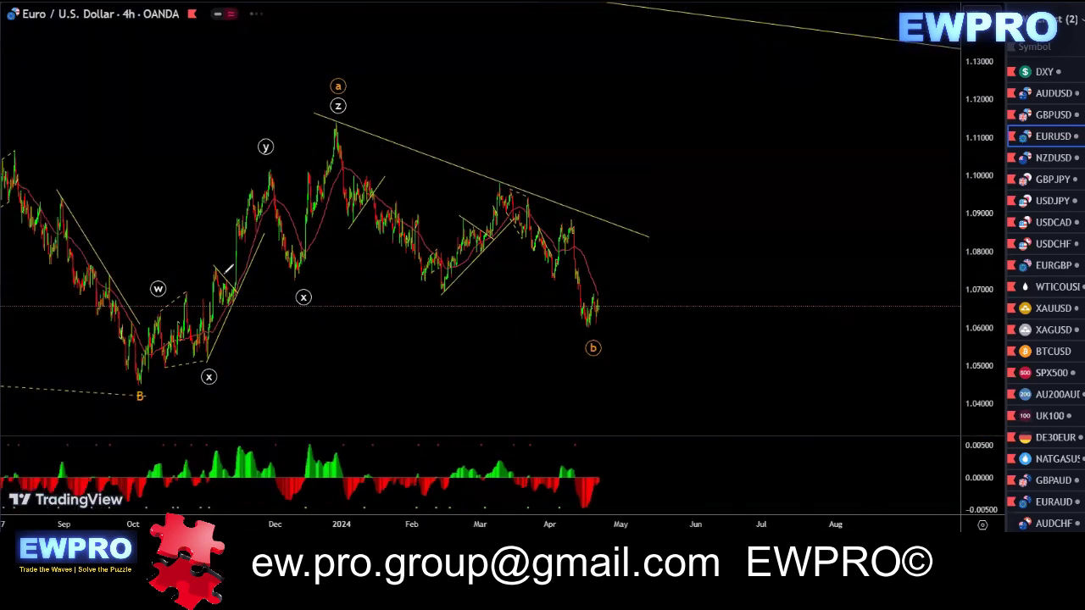
pyautogui.moveTo(137, 383); pyautogui.dragTo(335, 123)
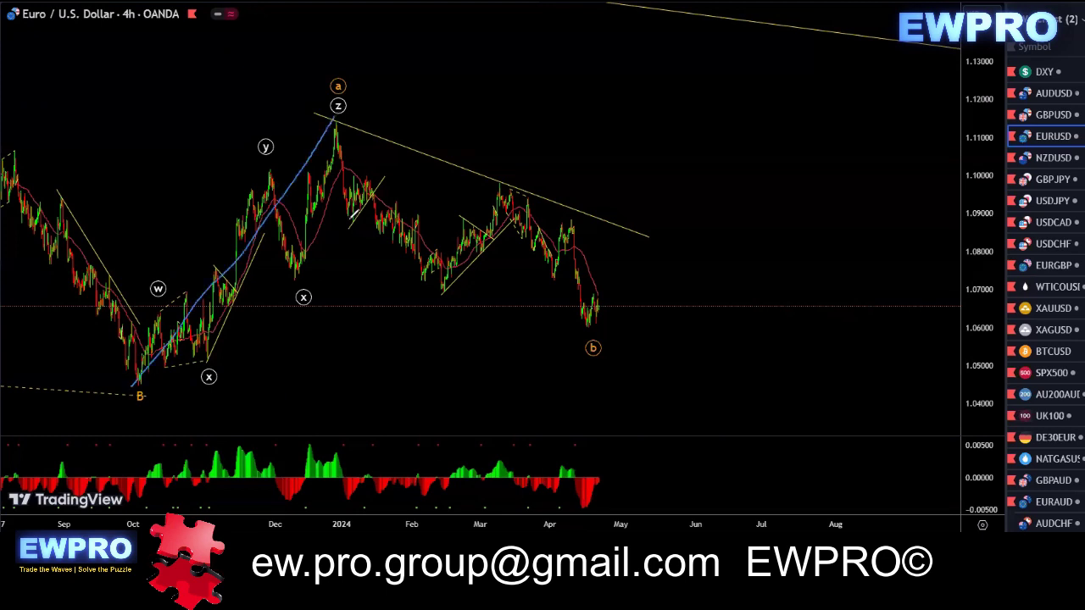
pyautogui.moveTo(228, 444); pyautogui.dragTo(312, 442)
pyautogui.moveTo(335, 123)
pyautogui.mouseDown()
pyautogui.moveTo(377, 198)
pyautogui.moveTo(438, 266)
pyautogui.moveTo(508, 193)
pyautogui.moveTo(596, 300)
pyautogui.moveTo(665, 141)
pyautogui.mouseUp()
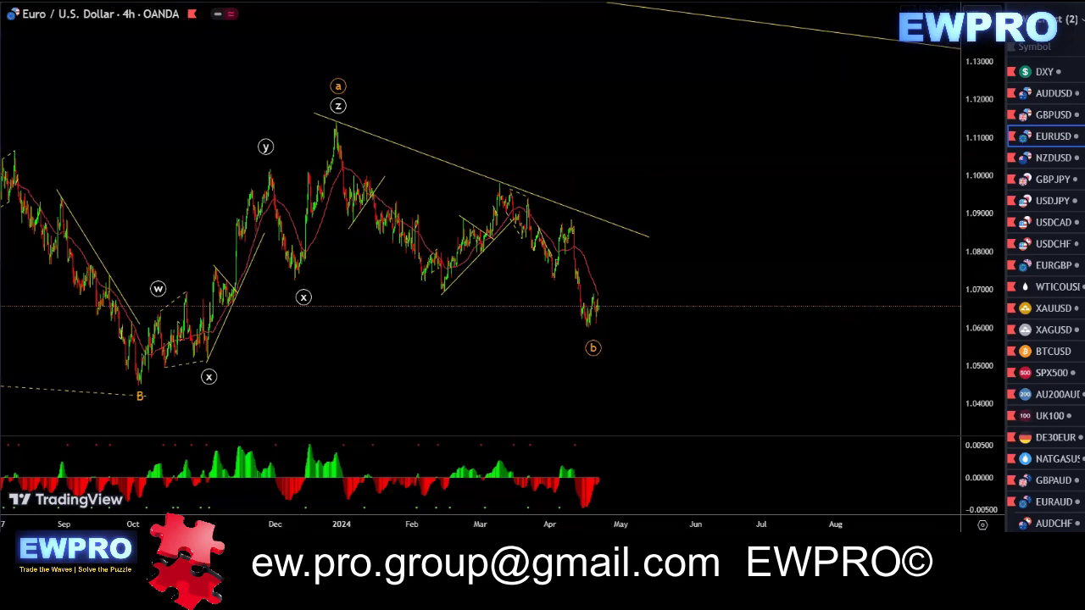
# - Switch the EURUSD chart to the 1-hour timeframe and fit the decline into b with room for projections
pyautogui.click(161, 1)
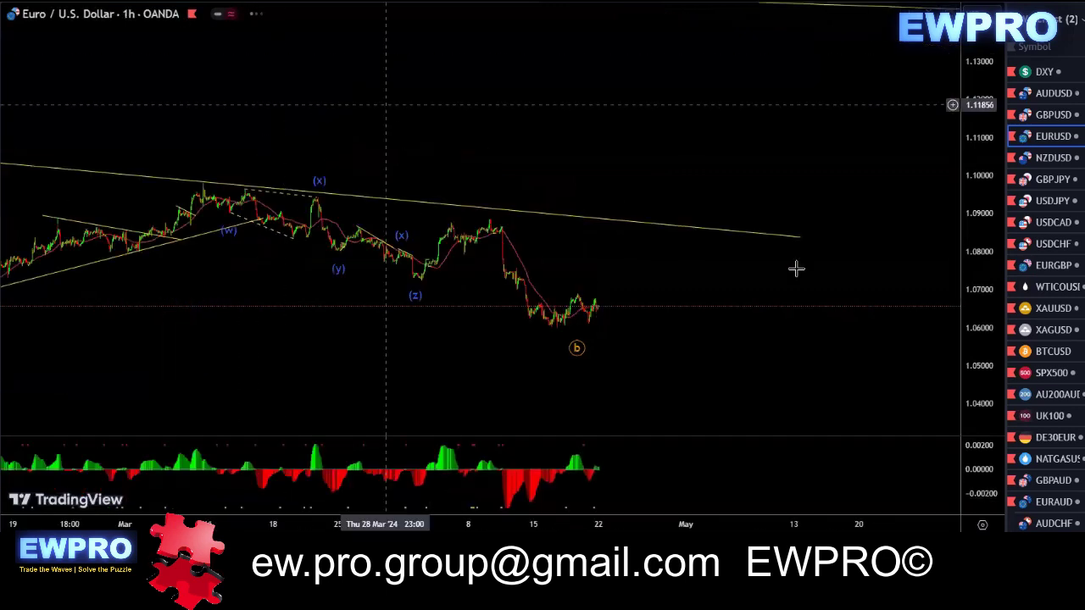
pyautogui.doubleClick(986, 332)
pyautogui.moveTo(991, 230); pyautogui.dragTo(976, 298)
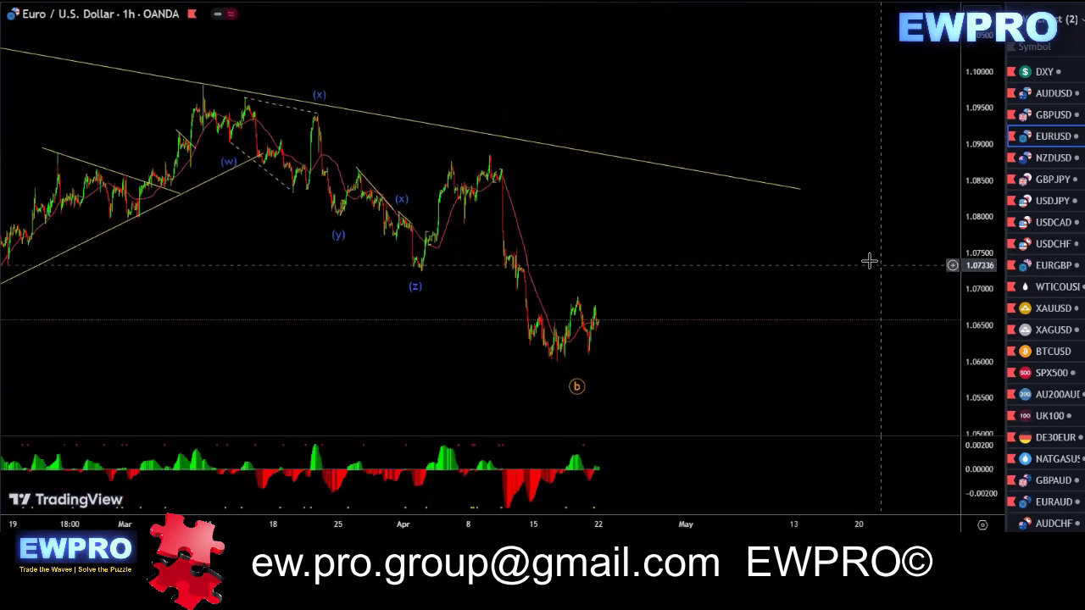
pyautogui.scroll(-2, 868, 259)
pyautogui.moveTo(851, 254); pyautogui.dragTo(710, 218)
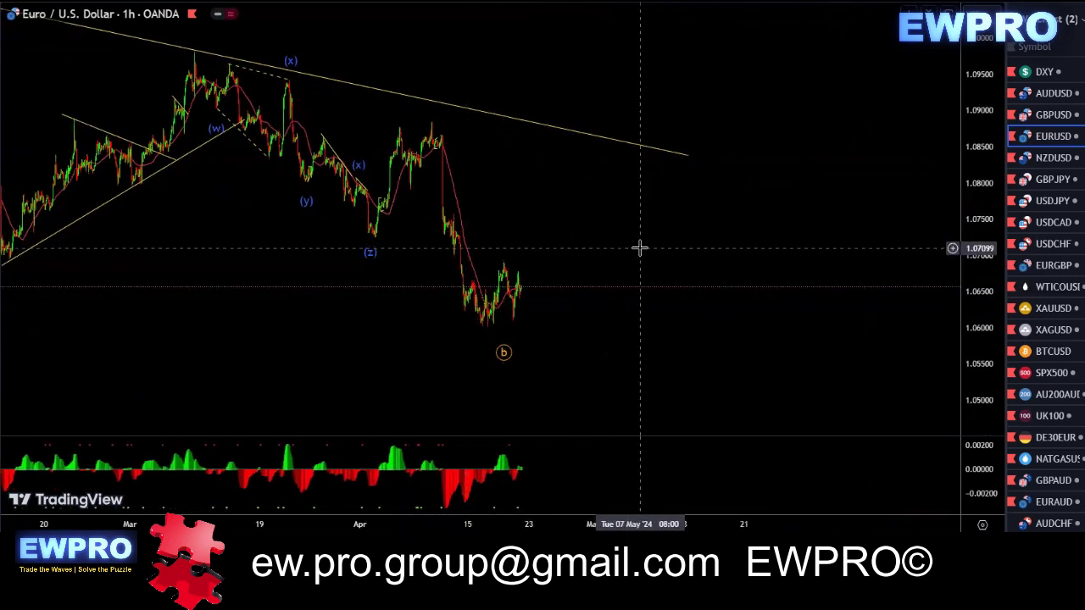
pyautogui.scroll(-2, 703, 247)
pyautogui.scroll(2, 685, 245)
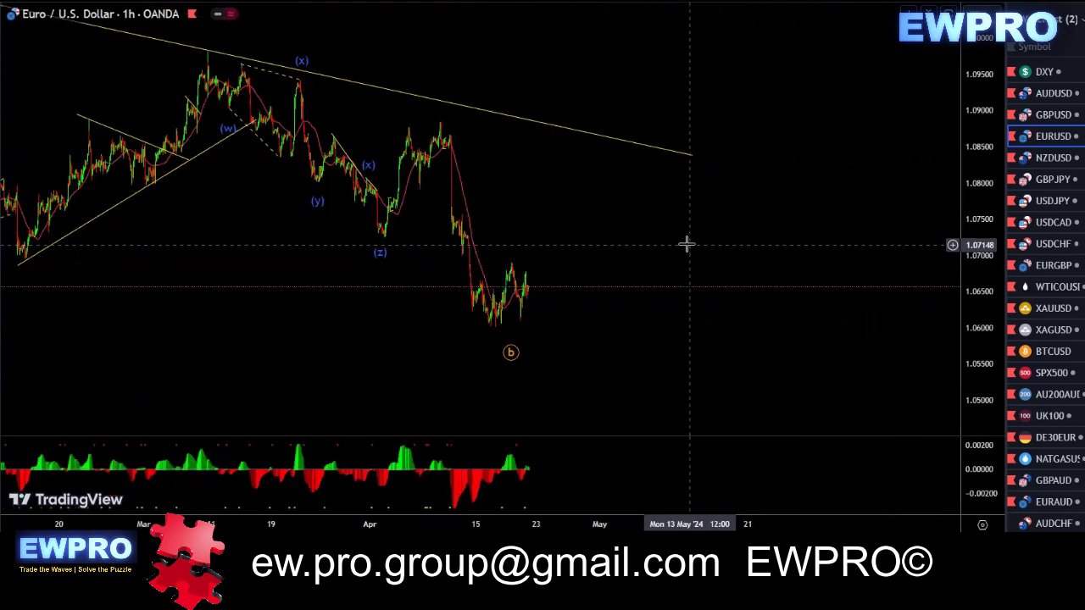
pyautogui.scroll(2, 683, 245)
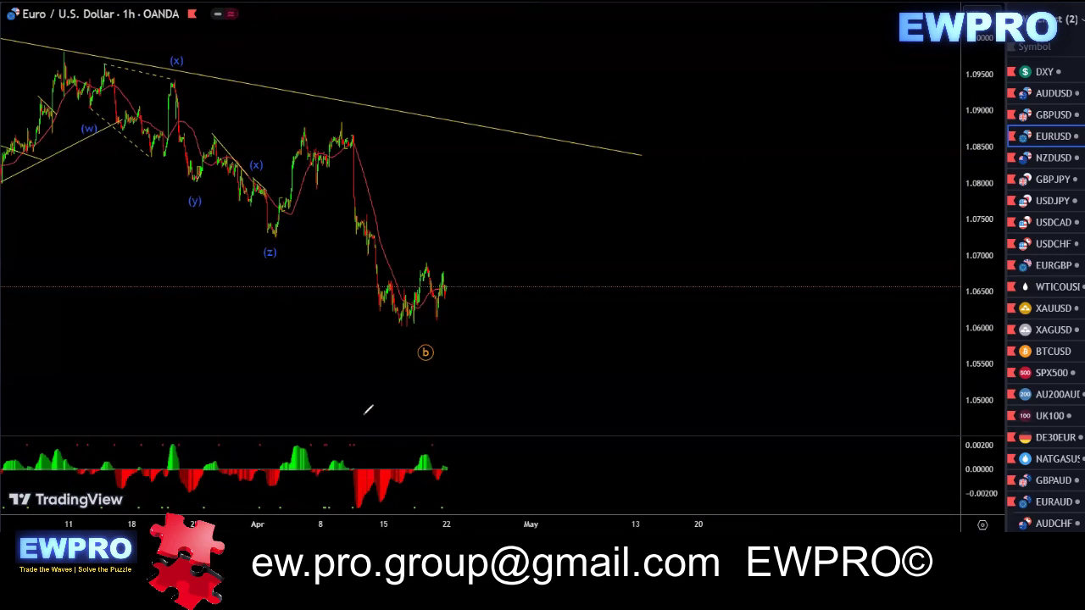
# - Mark the April swing highs and matching histogram peaks on the 1-hour EURUSD chart, and sketch a short rise from the current price
pyautogui.moveTo(327, 116); pyautogui.dragTo(355, 114)
pyautogui.moveTo(336, 460); pyautogui.dragTo(356, 459)
pyautogui.moveTo(390, 455); pyautogui.dragTo(437, 452)
pyautogui.moveTo(455, 281)
pyautogui.mouseDown()
pyautogui.moveTo(448, 285)
pyautogui.moveTo(467, 235)
pyautogui.mouseUp()
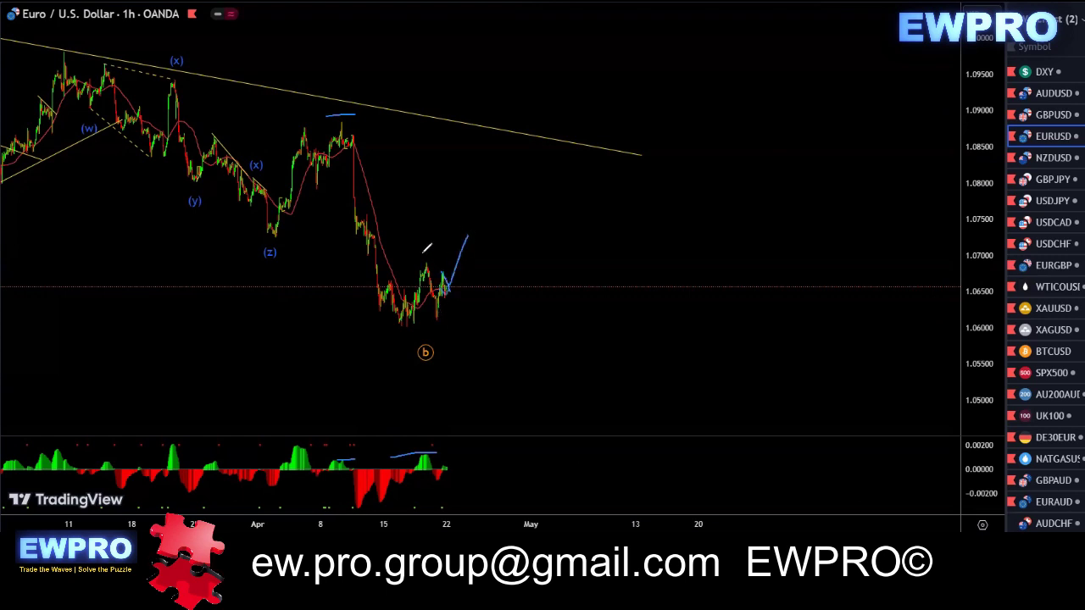
pyautogui.moveTo(413, 260); pyautogui.dragTo(441, 256)
# - Sketch a EURUSD rally, a drop below the recent lows and a rebound with a descending-channel breakout, and clear the ink
pyautogui.moveTo(411, 323)
pyautogui.mouseDown()
pyautogui.moveTo(429, 259)
pyautogui.moveTo(442, 298)
pyautogui.moveTo(467, 246)
pyautogui.moveTo(498, 351)
pyautogui.mouseUp()
pyautogui.moveTo(388, 328); pyautogui.dragTo(421, 321)
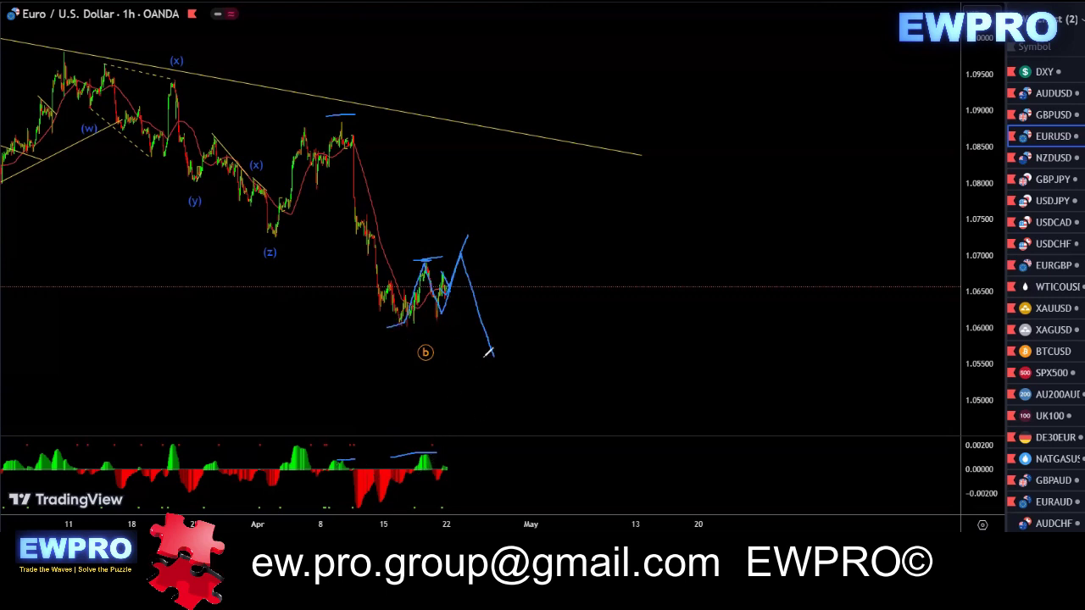
pyautogui.moveTo(489, 352)
pyautogui.mouseDown()
pyautogui.moveTo(537, 246)
pyautogui.moveTo(548, 276)
pyautogui.moveTo(575, 291)
pyautogui.mouseUp()
pyautogui.moveTo(524, 248); pyautogui.dragTo(598, 282)
pyautogui.moveTo(523, 270)
pyautogui.mouseDown()
pyautogui.moveTo(559, 292)
pyautogui.moveTo(637, 131)
pyautogui.mouseUp()
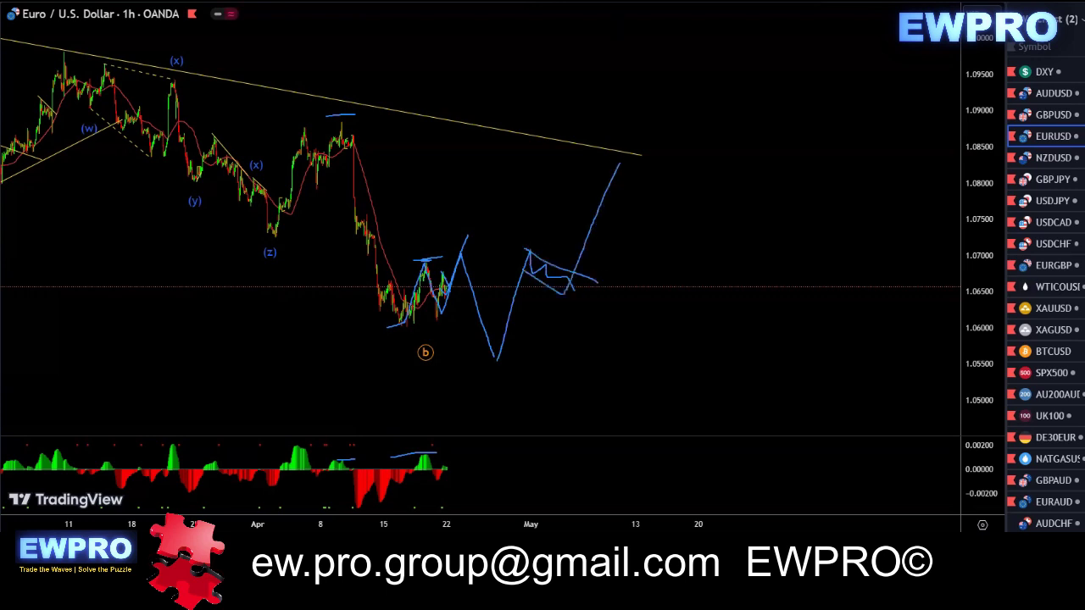
pyautogui.press('Escape')
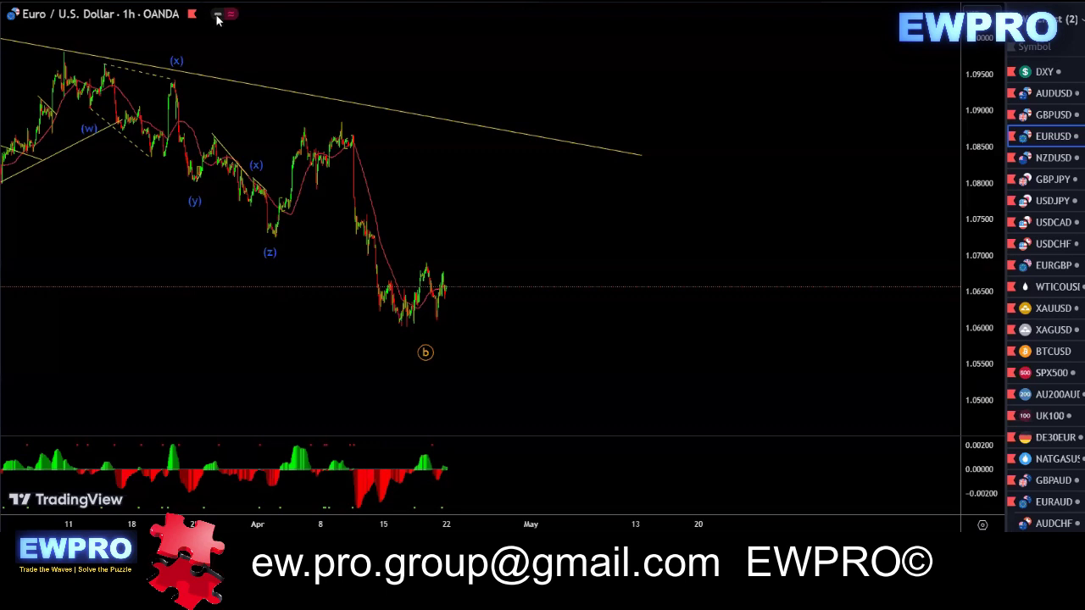
# - Show EURUSD on the 15-minute timeframe, and mark the latest swing high and the falling histogram troughs
pyautogui.write('15')
pyautogui.press('Return')
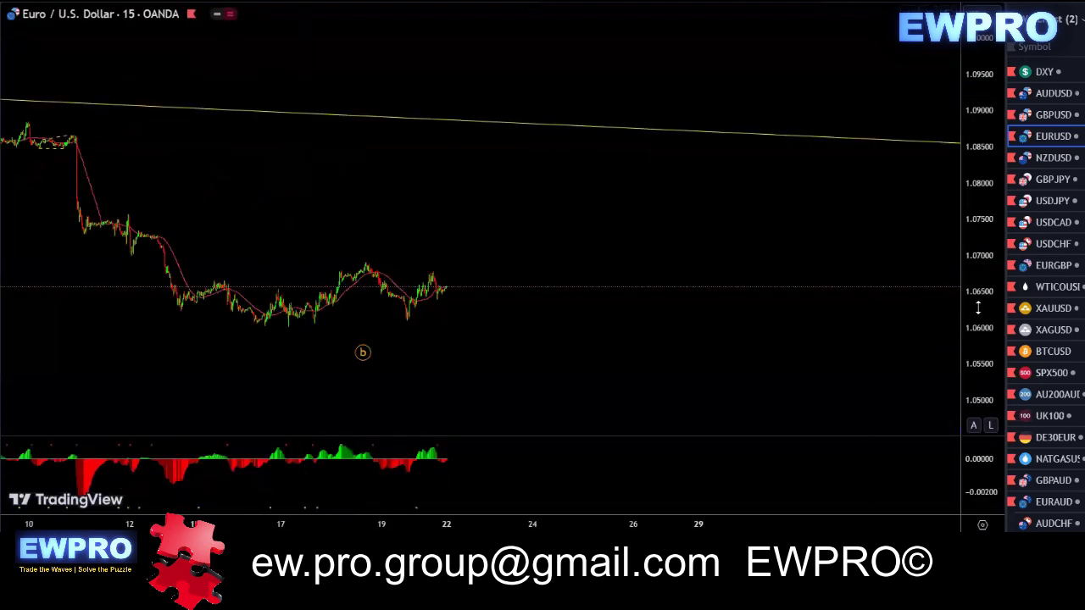
pyautogui.doubleClick(978, 305)
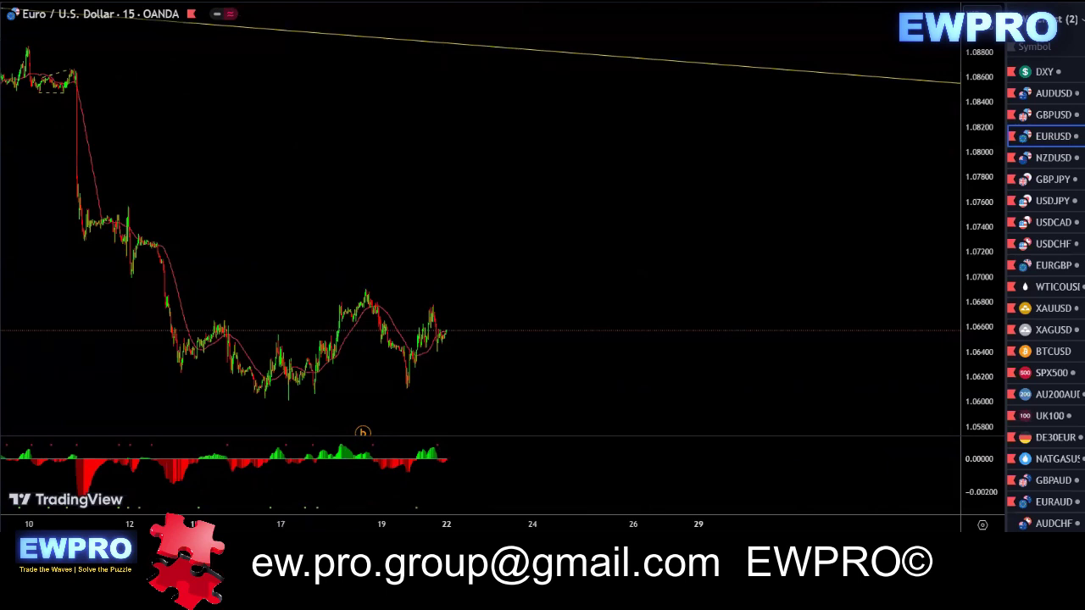
pyautogui.moveTo(354, 287); pyautogui.dragTo(380, 286)
pyautogui.moveTo(315, 455); pyautogui.dragTo(406, 472)
# - Sketch a 15-minute EURUSD push to the prior swing high and a steep drop, and draw a line under the recent lows
pyautogui.moveTo(441, 344); pyautogui.dragTo(461, 285)
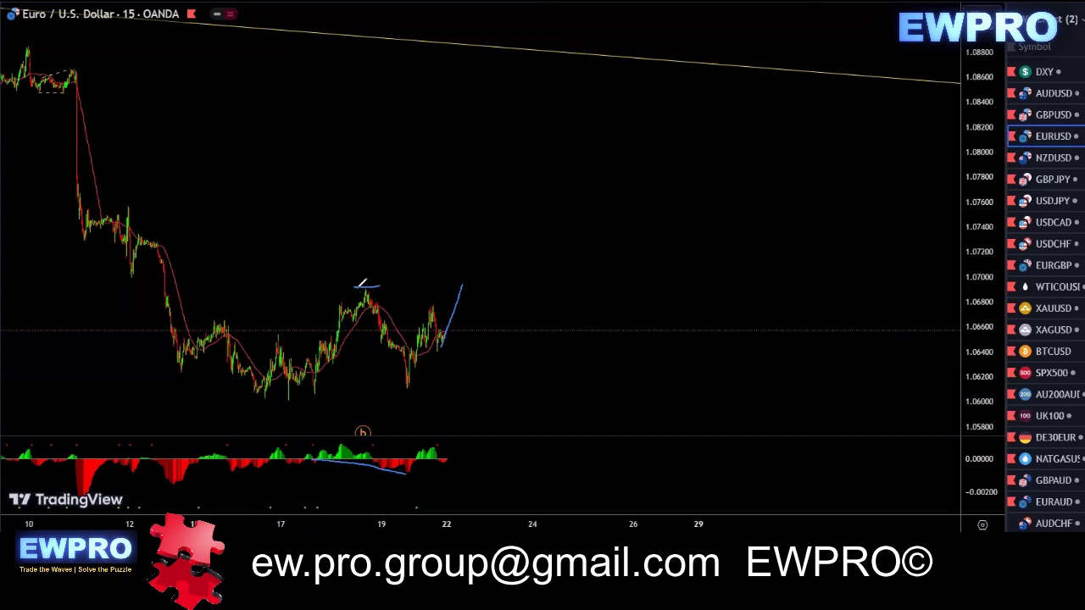
pyautogui.moveTo(357, 287)
pyautogui.mouseDown()
pyautogui.moveTo(374, 288)
pyautogui.moveTo(362, 287)
pyautogui.mouseUp()
pyautogui.moveTo(443, 341)
pyautogui.mouseDown()
pyautogui.moveTo(462, 287)
pyautogui.moveTo(493, 446)
pyautogui.mouseUp()
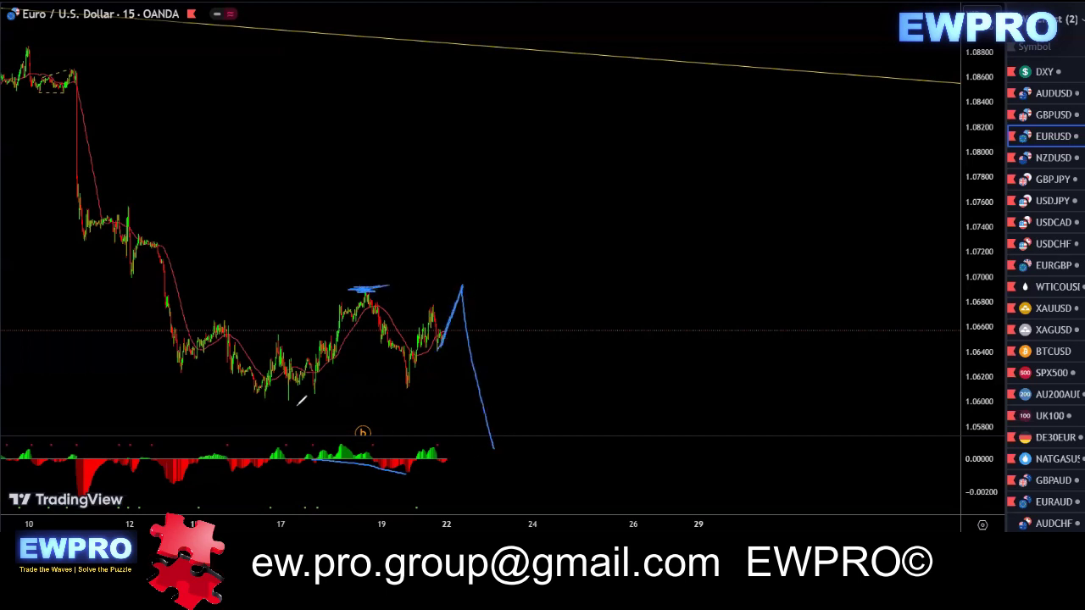
pyautogui.moveTo(267, 407); pyautogui.dragTo(483, 377)
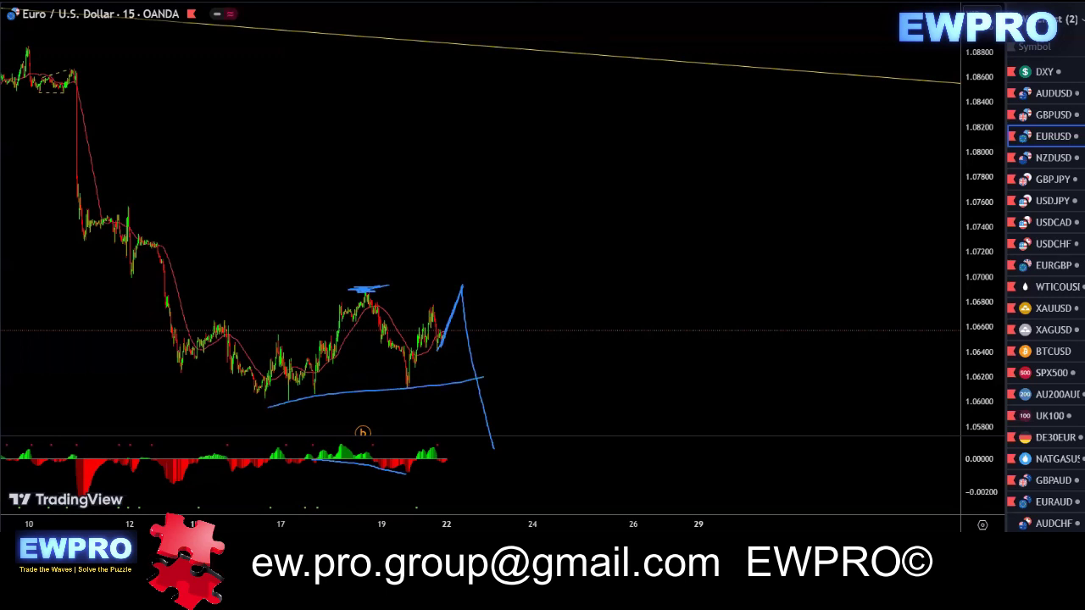
# - Open the NZDUSD chart on the daily timeframe, and trace the rise to A, the zigzag down to B and the rise to a
pyautogui.click(1061, 159)
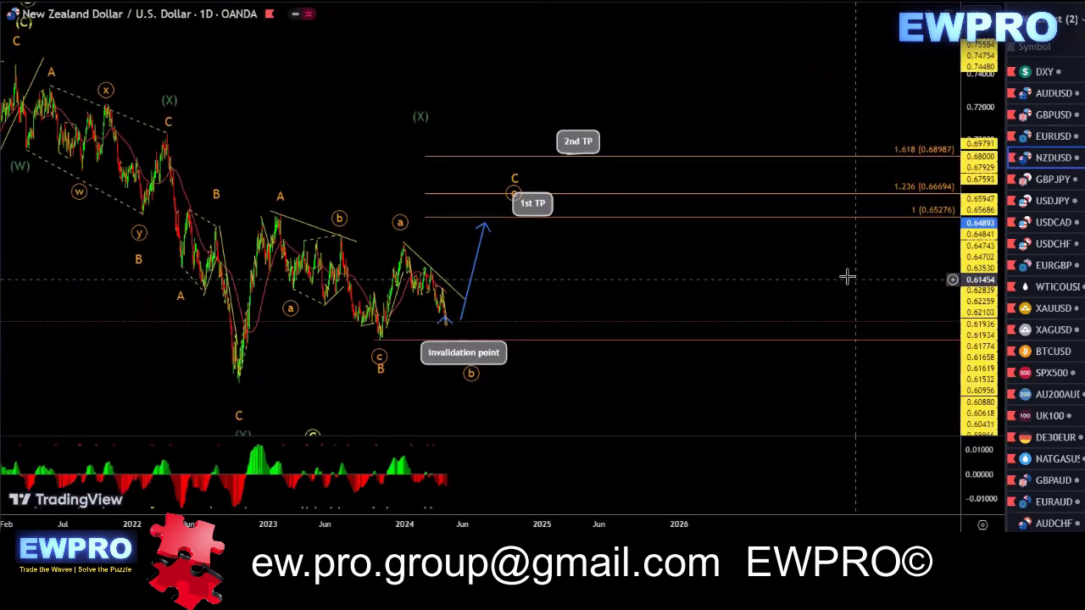
pyautogui.scroll(-3, 847, 277)
pyautogui.moveTo(628, 272); pyautogui.dragTo(647, 268)
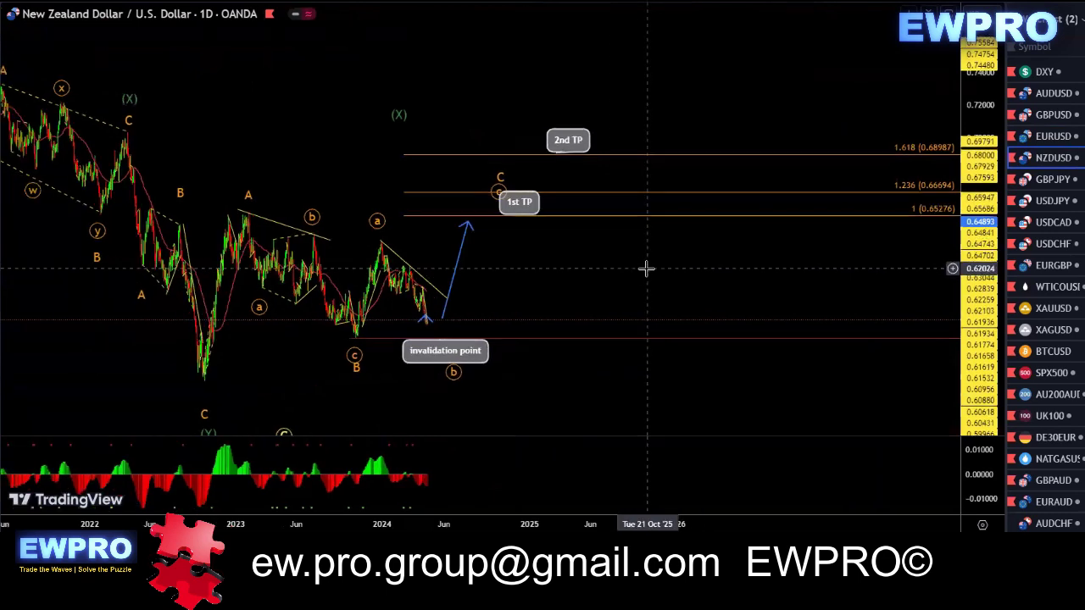
pyautogui.scroll(2, 631, 268)
pyautogui.moveTo(561, 270); pyautogui.dragTo(726, 266)
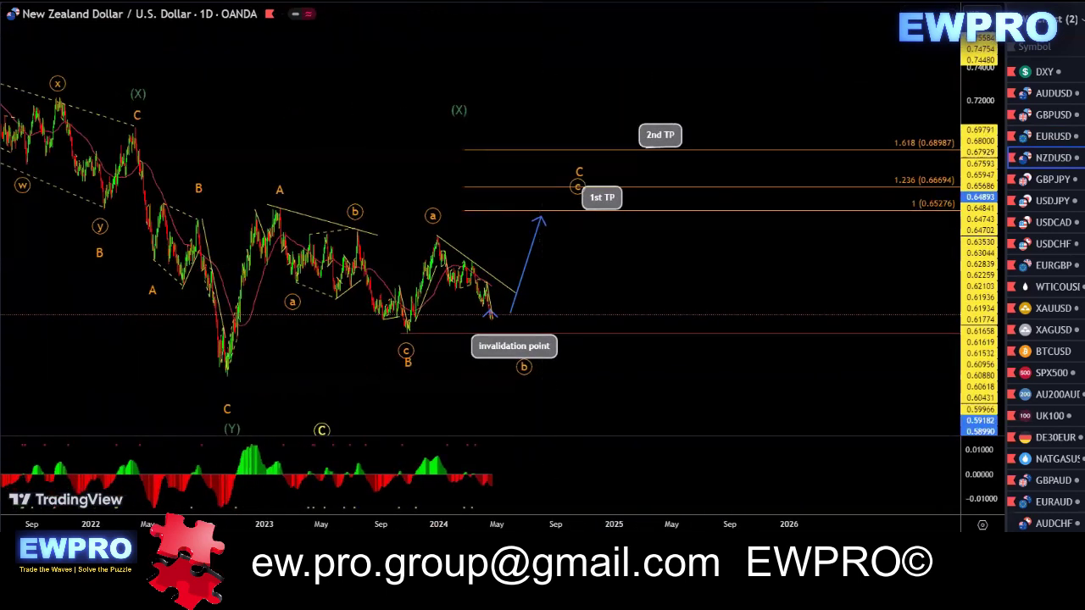
pyautogui.moveTo(288, 206)
pyautogui.mouseDown()
pyautogui.moveTo(359, 229)
pyautogui.moveTo(416, 328)
pyautogui.mouseUp()
pyautogui.moveTo(227, 372)
pyautogui.mouseDown()
pyautogui.moveTo(284, 227)
pyautogui.moveTo(405, 332)
pyautogui.moveTo(458, 212)
pyautogui.mouseUp()
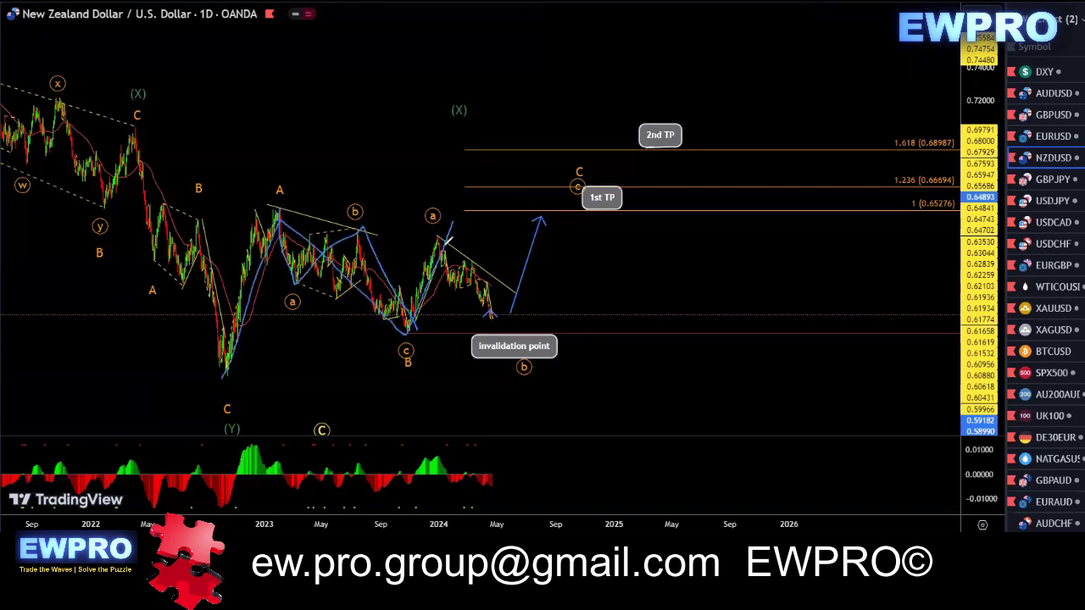
# - Underline AUDUSD and GBPUSD in the watchlist, and sketch the daily NZDUSD zigzag decline from a with a rise to the 0.65276 level
pyautogui.moveTo(1034, 97); pyautogui.dragTo(1083, 89)
pyautogui.moveTo(1039, 118); pyautogui.dragTo(1083, 109)
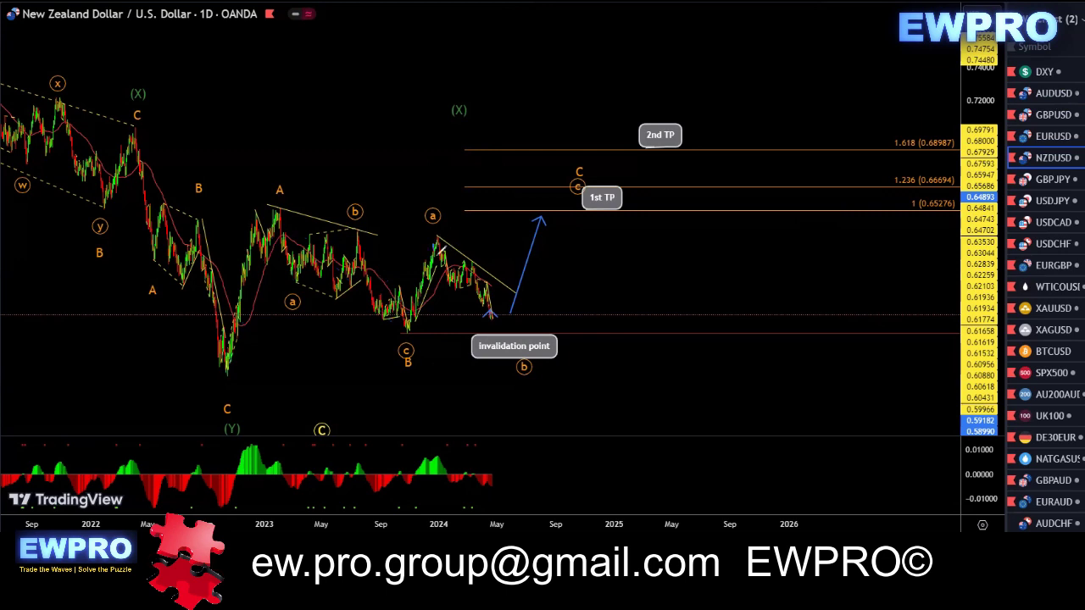
pyautogui.moveTo(439, 249)
pyautogui.mouseDown()
pyautogui.moveTo(477, 260)
pyautogui.moveTo(494, 313)
pyautogui.moveTo(536, 207)
pyautogui.mouseUp()
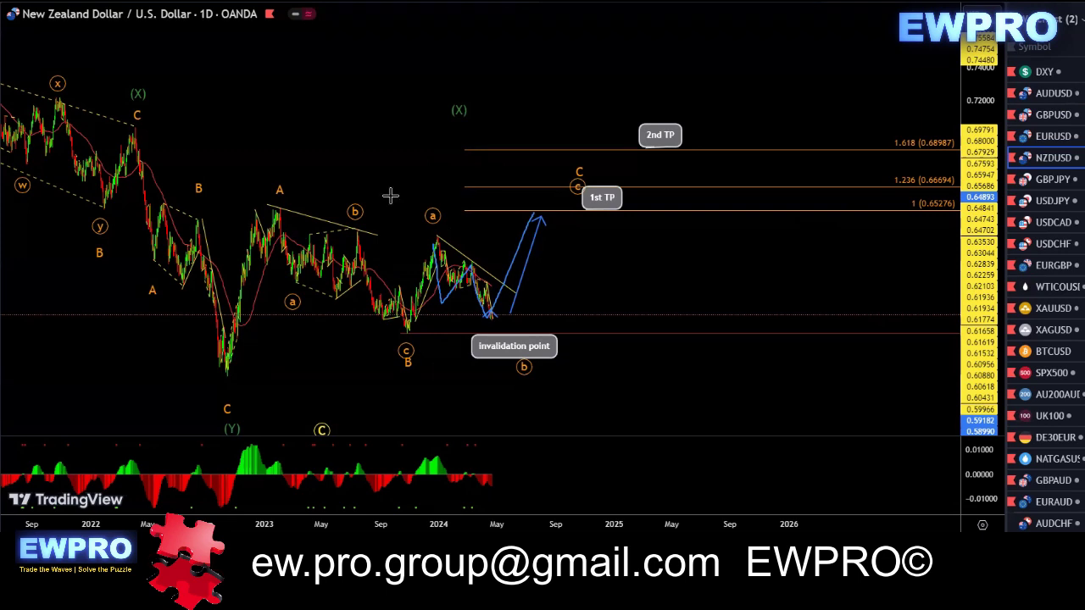
# - Move the "invalidation point" callout slightly lower, clear of the horizontal red line on the daily NZDUSD chart
pyautogui.scroll(2, 593, 295)
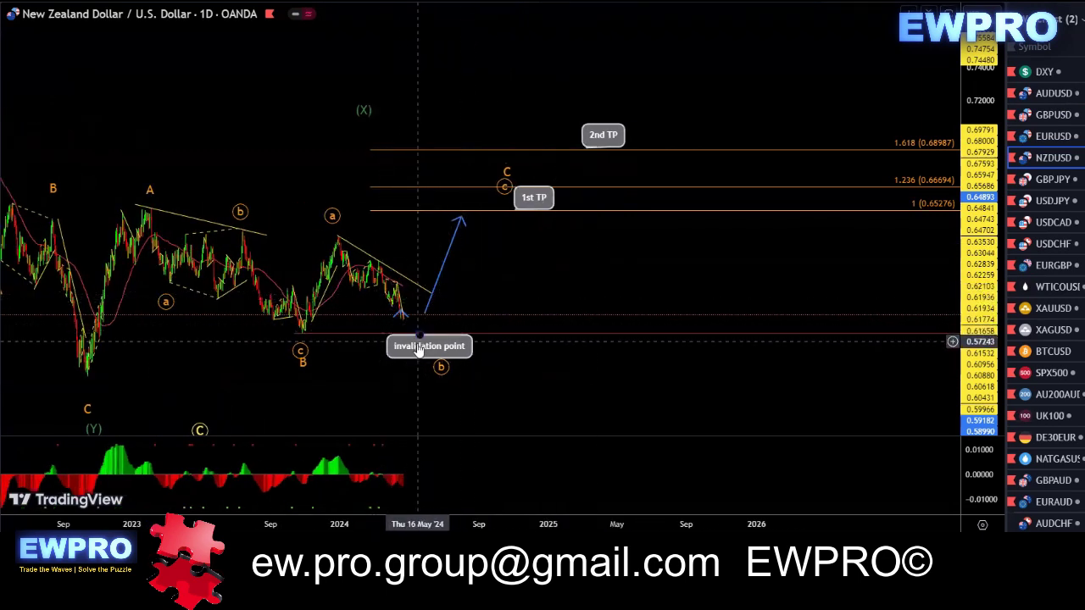
pyautogui.moveTo(429, 346); pyautogui.dragTo(432, 354)
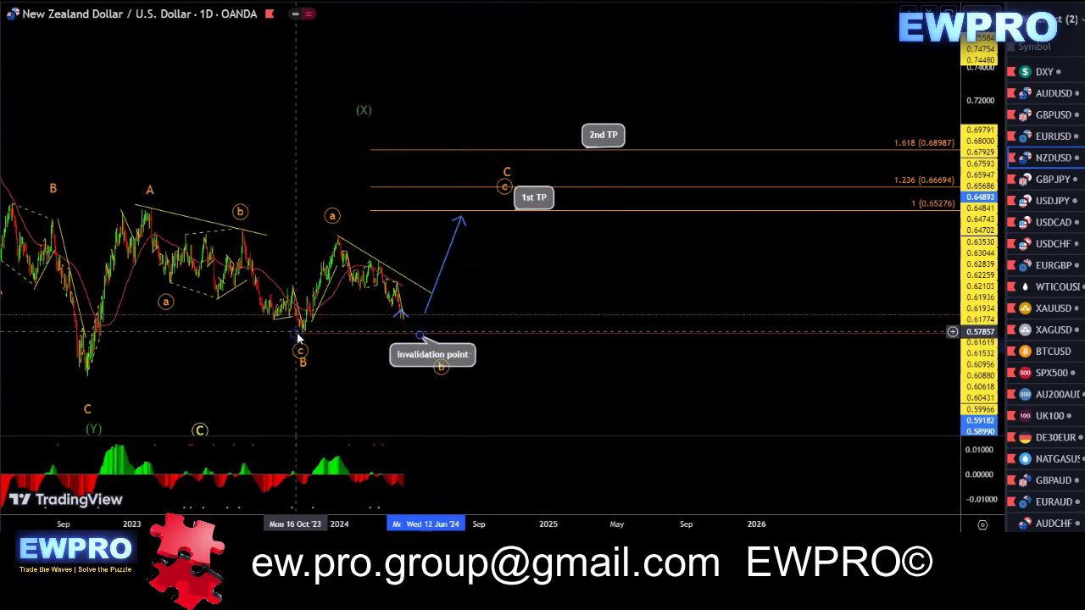
pyautogui.scroll(-1, 600, 273)
pyautogui.click(602, 271)
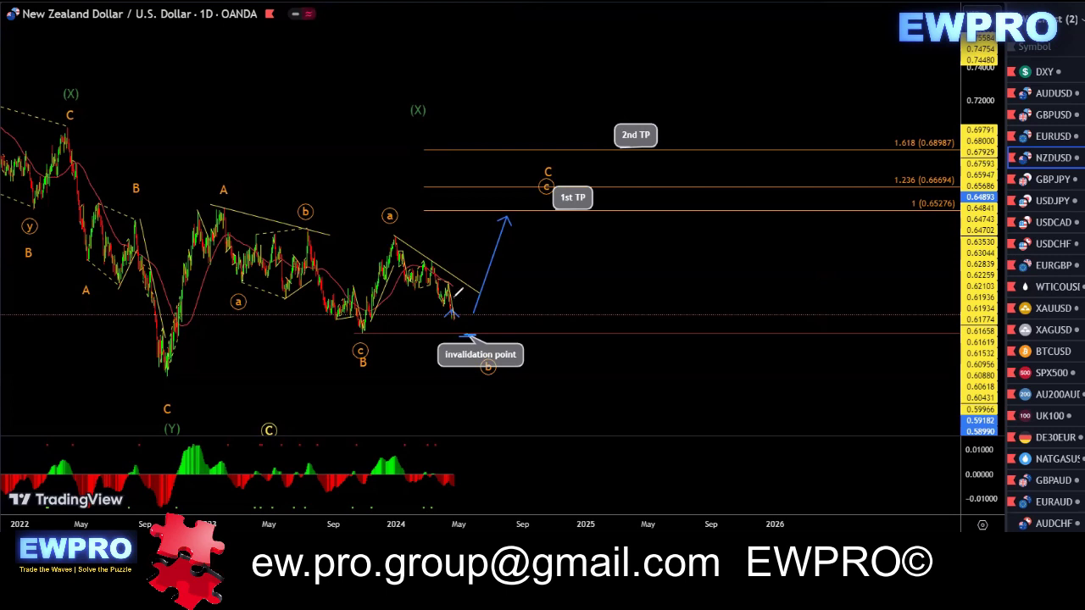
# - Mark the low at B, and sketch the NZDUSD decline from a to the invalidation level, a rise to the 1st TP and a steep drop
pyautogui.moveTo(405, 252); pyautogui.dragTo(484, 338)
pyautogui.moveTo(366, 340)
pyautogui.mouseDown()
pyautogui.moveTo(349, 338)
pyautogui.moveTo(366, 335)
pyautogui.mouseUp()
pyautogui.moveTo(400, 240)
pyautogui.mouseDown()
pyautogui.moveTo(475, 341)
pyautogui.moveTo(525, 267)
pyautogui.mouseUp()
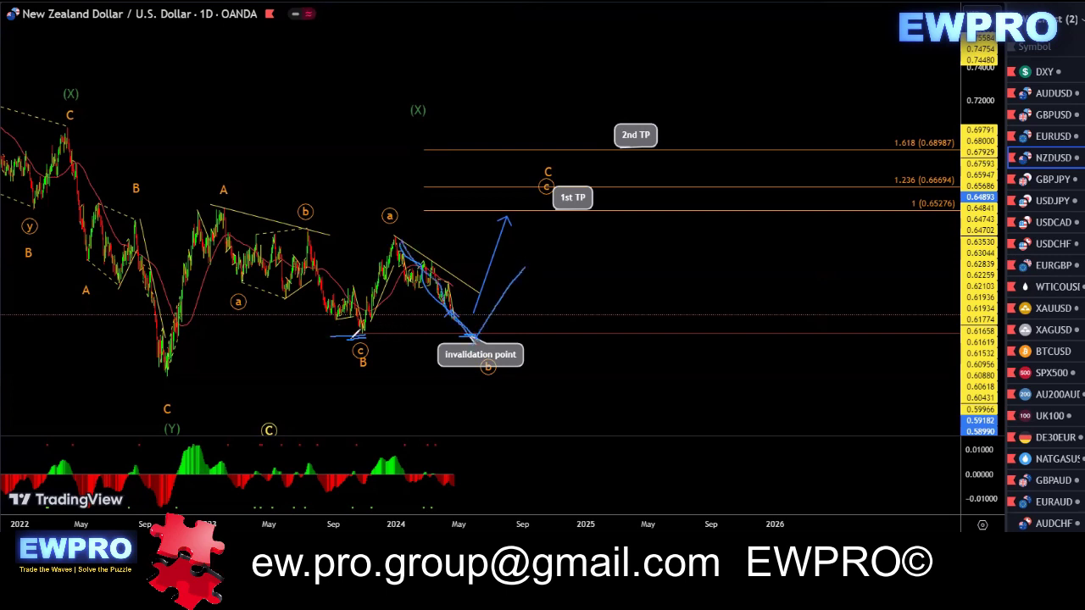
pyautogui.moveTo(354, 336)
pyautogui.mouseDown()
pyautogui.moveTo(394, 238)
pyautogui.moveTo(481, 334)
pyautogui.moveTo(572, 219)
pyautogui.moveTo(615, 382)
pyautogui.mouseUp()
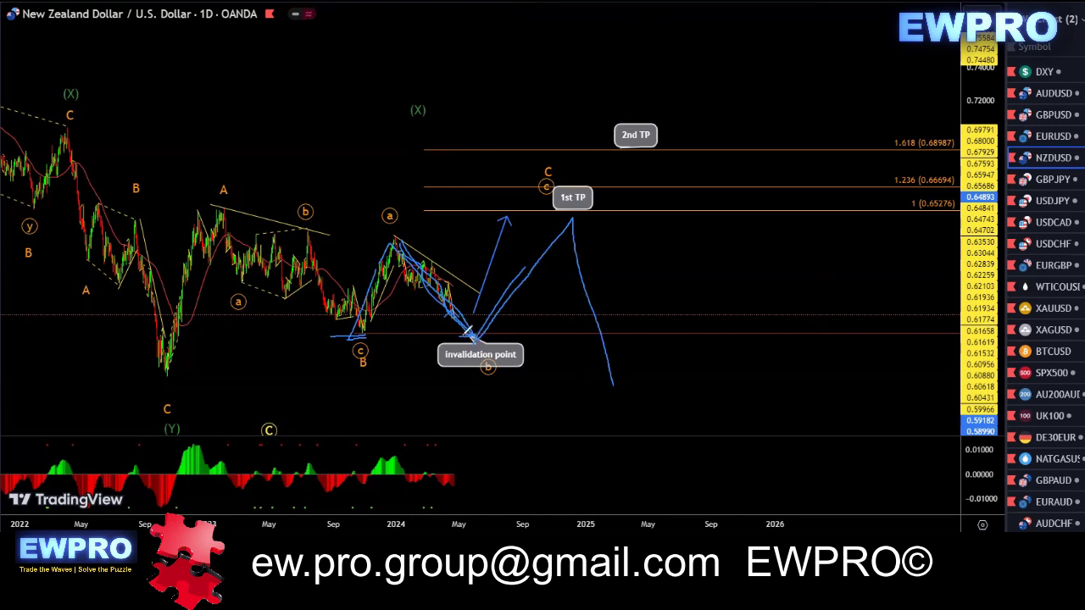
pyautogui.moveTo(468, 331); pyautogui.dragTo(544, 234)
pyautogui.moveTo(484, 325); pyautogui.dragTo(541, 241)
# - Switch NZDUSD to the 4-hour timeframe, fit the waves, and trace the path from c through w, x, y and x towards z
pyautogui.click(137, 3)
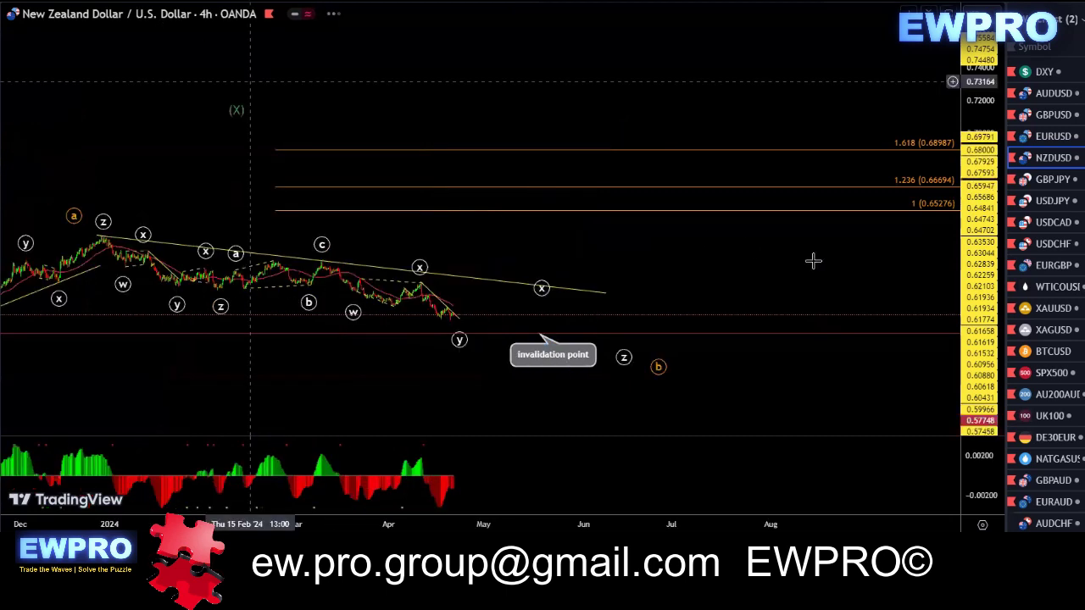
pyautogui.doubleClick(982, 298)
pyautogui.scroll(-2, 903, 262)
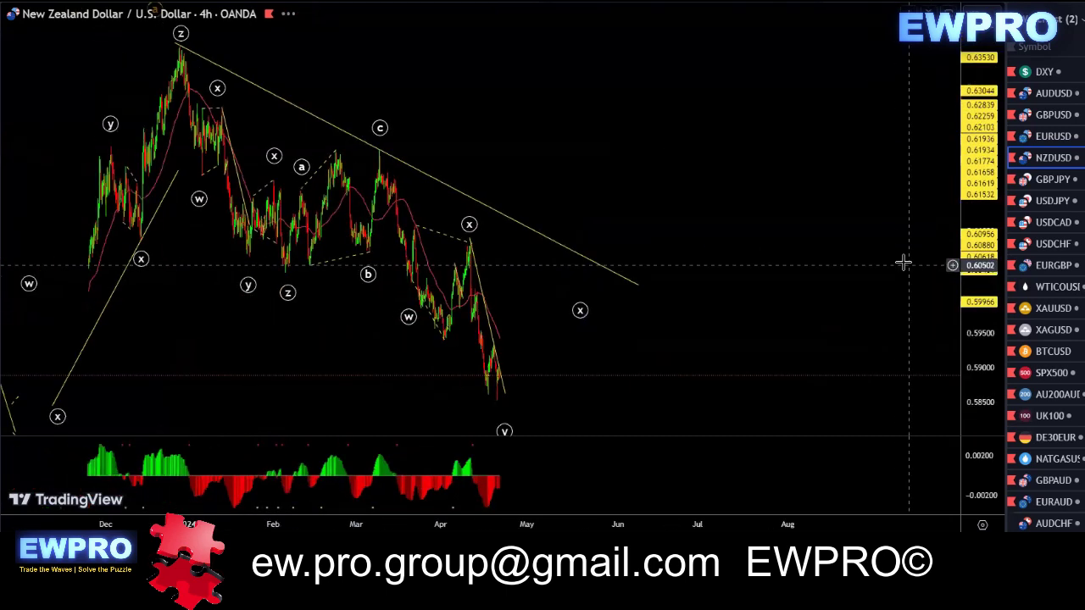
pyautogui.moveTo(980, 206); pyautogui.dragTo(978, 245)
pyautogui.scroll(4, 743, 187)
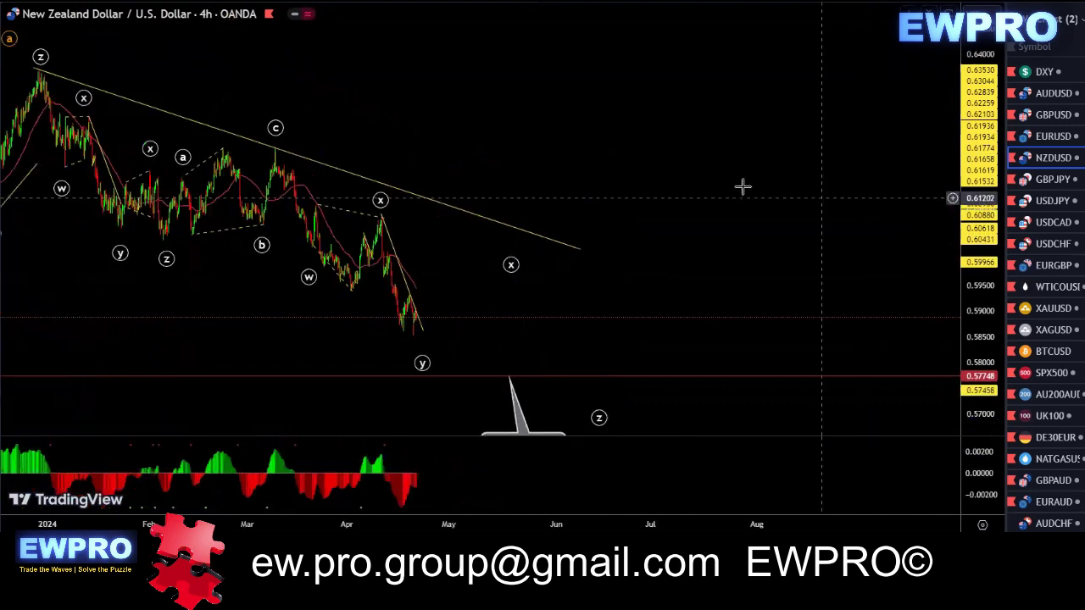
pyautogui.moveTo(576, 149); pyautogui.dragTo(683, 151)
pyautogui.scroll(1, 610, 158)
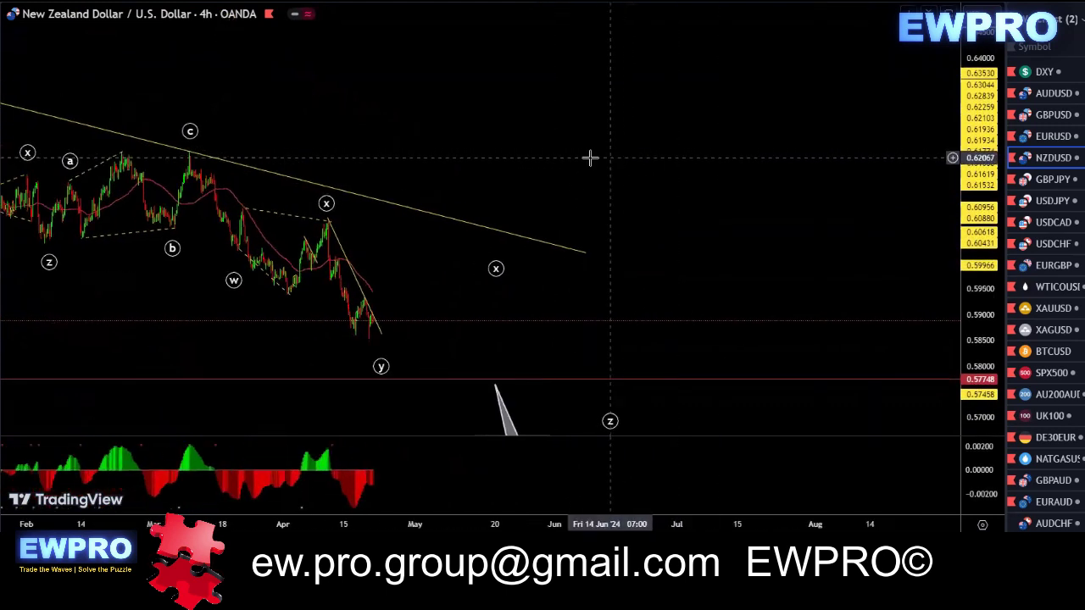
pyautogui.moveTo(517, 146); pyautogui.dragTo(683, 142)
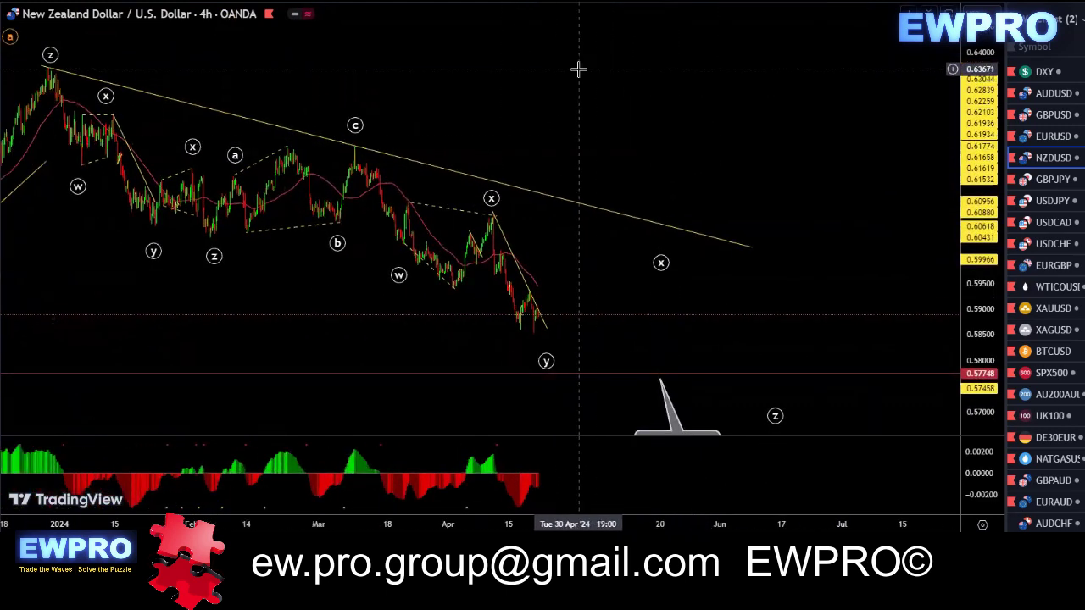
pyautogui.scroll(-1, 608, 82)
pyautogui.moveTo(618, 92); pyautogui.dragTo(598, 93)
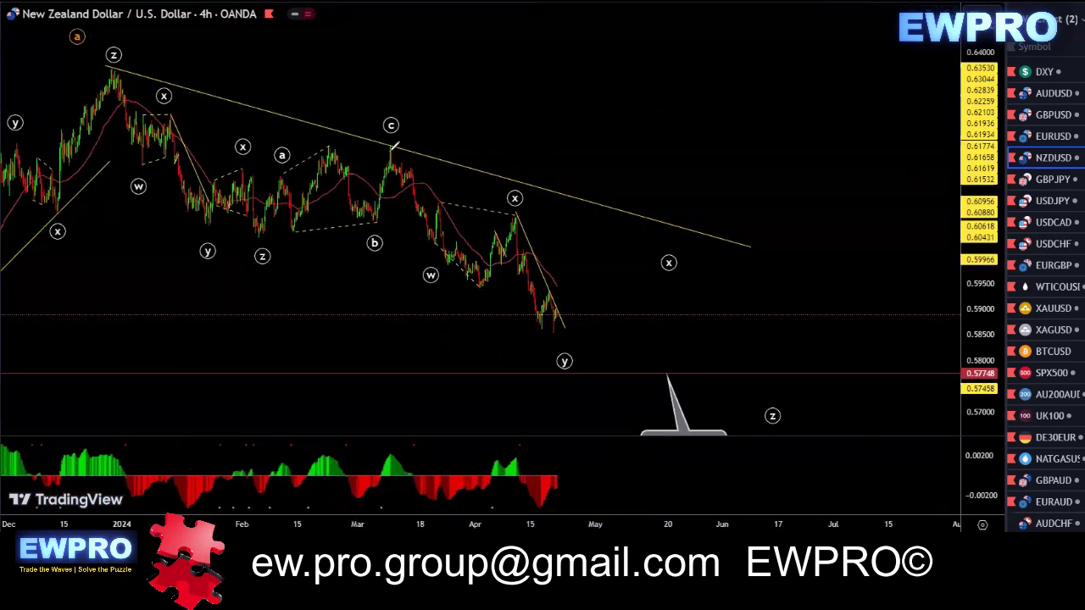
pyautogui.moveTo(392, 149)
pyautogui.mouseDown()
pyautogui.moveTo(434, 253)
pyautogui.moveTo(516, 215)
pyautogui.moveTo(566, 351)
pyautogui.moveTo(671, 269)
pyautogui.moveTo(760, 377)
pyautogui.mouseUp()
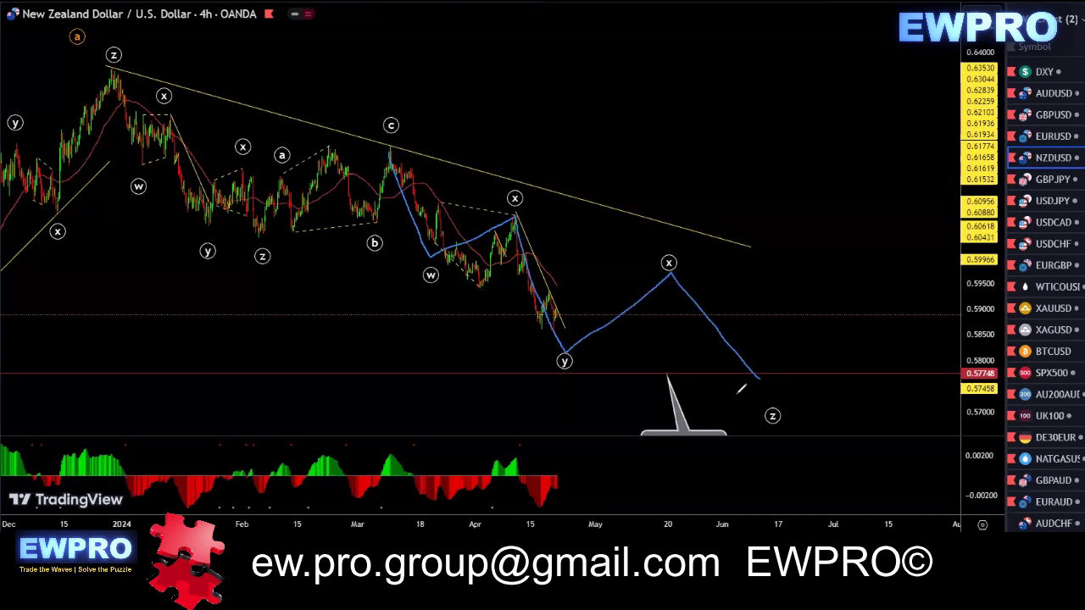
# - Underline the invalidation level and sketch the 4-hour NZDUSD decline from the z high to just below it, clearing the sketches when done
pyautogui.moveTo(701, 376); pyautogui.dragTo(726, 375)
pyautogui.moveTo(121, 79)
pyautogui.mouseDown()
pyautogui.moveTo(360, 210)
pyautogui.moveTo(656, 398)
pyautogui.mouseUp()
pyautogui.moveTo(514, 386); pyautogui.dragTo(665, 390)
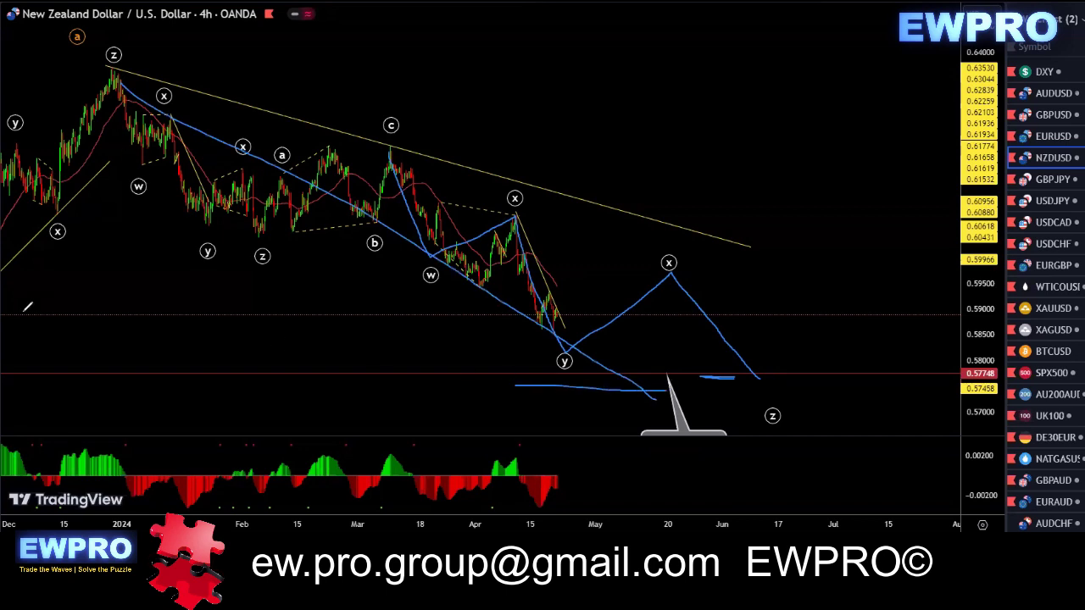
pyautogui.moveTo(90, 28)
pyautogui.mouseDown()
pyautogui.moveTo(62, 35)
pyautogui.moveTo(88, 32)
pyautogui.mouseUp()
pyautogui.moveTo(2, 369); pyautogui.dragTo(41, 357)
pyautogui.press('e')
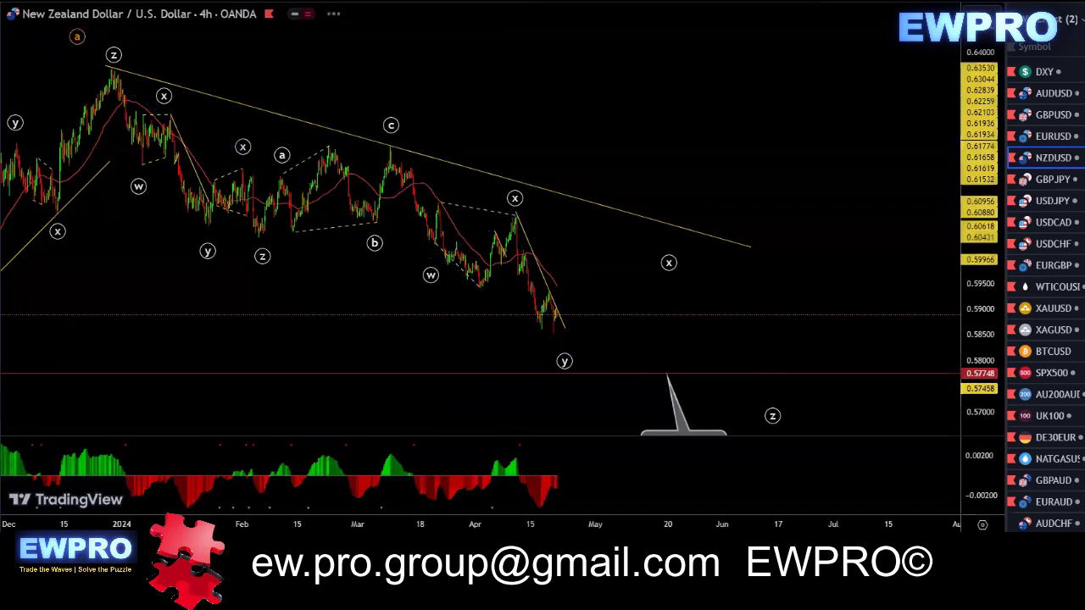
# - Switch NZDUSD to the 1-hour timeframe and fit the decline from x towards y beneath its descending trendline
pyautogui.click(169, 3)
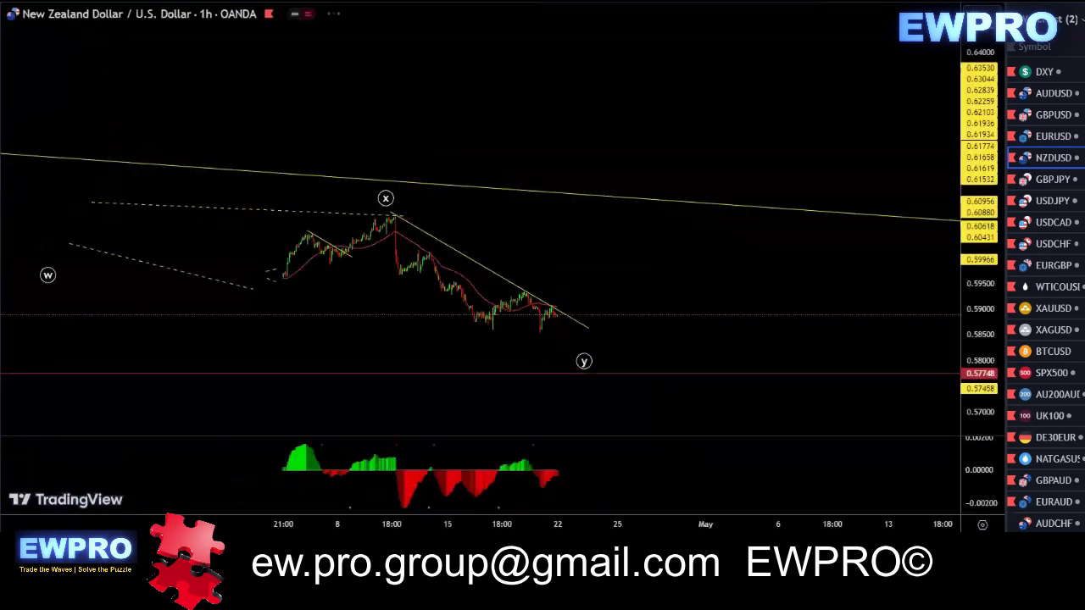
pyautogui.doubleClick(980, 360)
pyautogui.scroll(3, 854, 332)
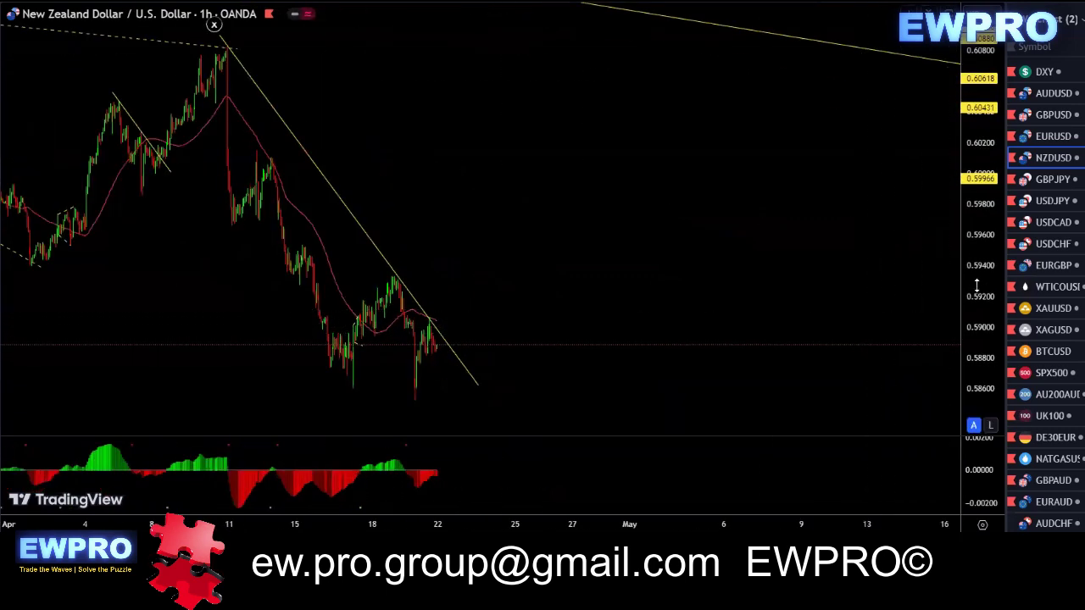
pyautogui.moveTo(988, 261); pyautogui.dragTo(977, 316)
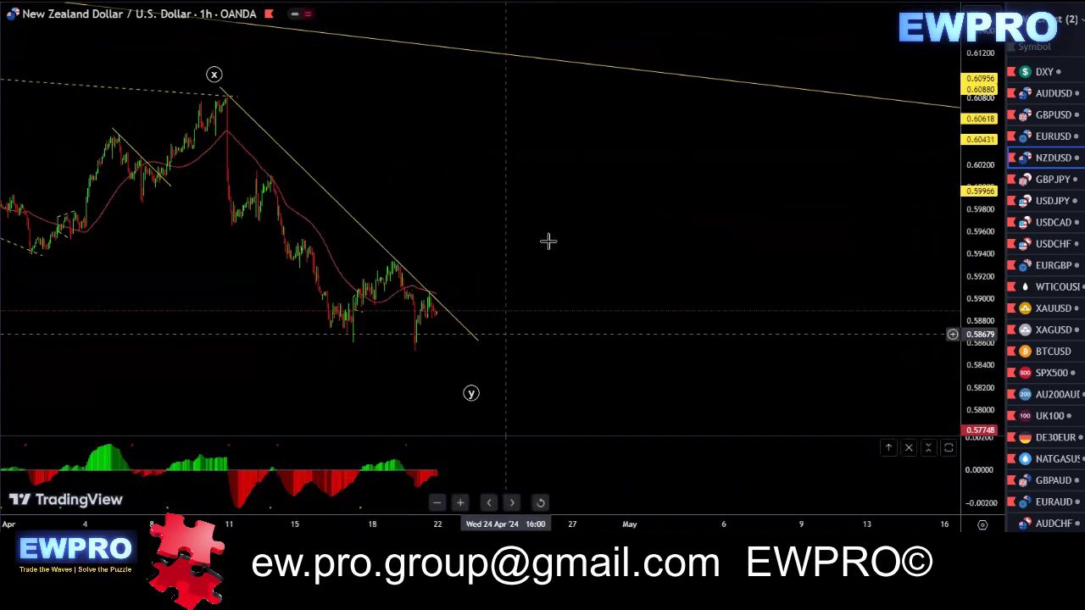
pyautogui.moveTo(610, 213); pyautogui.dragTo(679, 217)
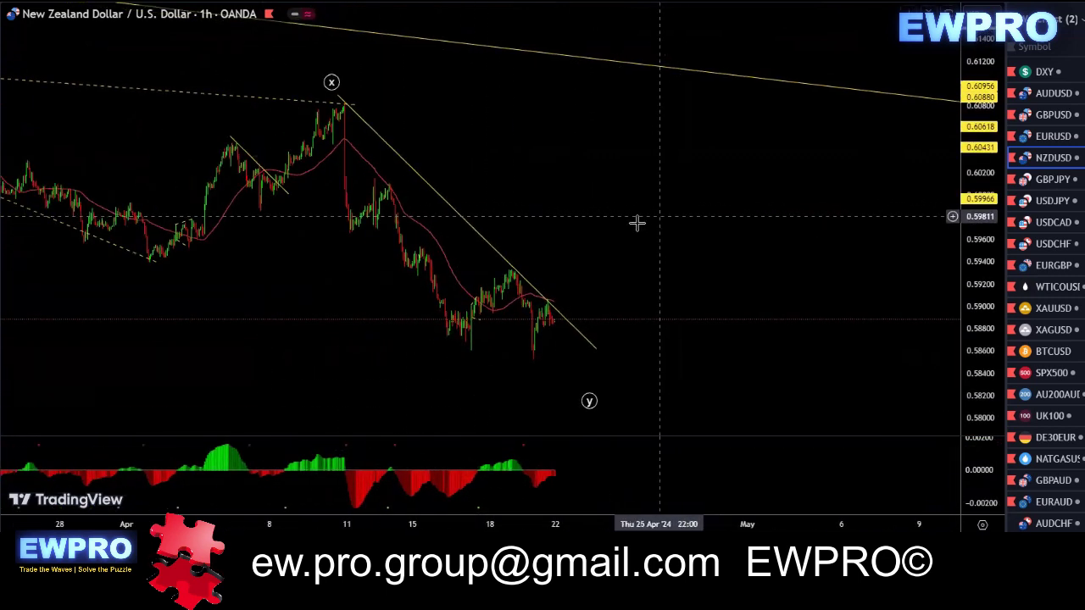
# - Switch NZDUSD to the 15-minute timeframe and examine the recent price action beneath the descending trendline
pyautogui.click(208, 2)
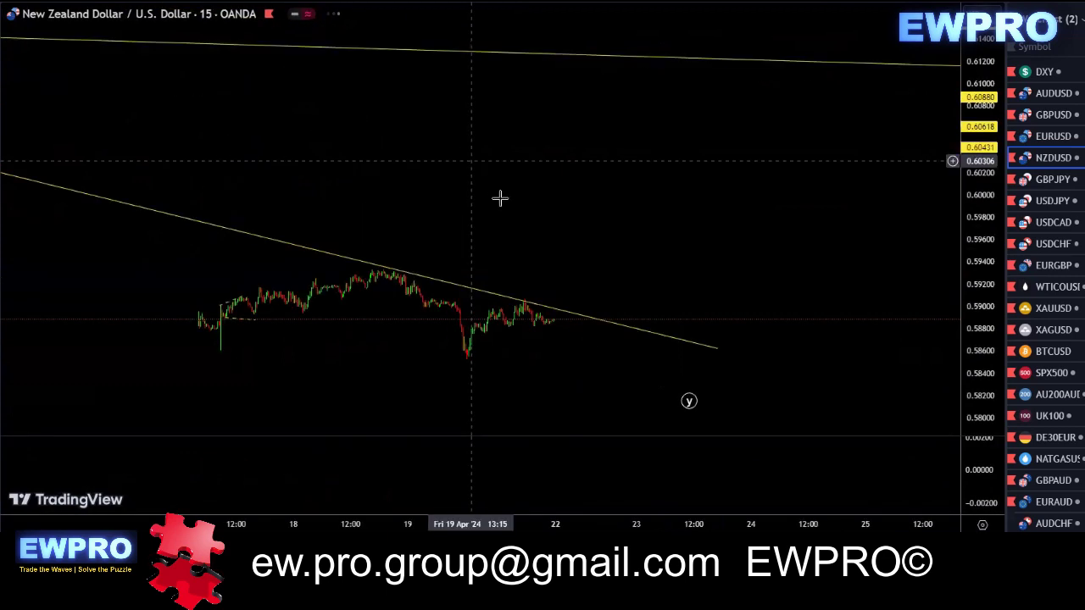
pyautogui.doubleClick(973, 364)
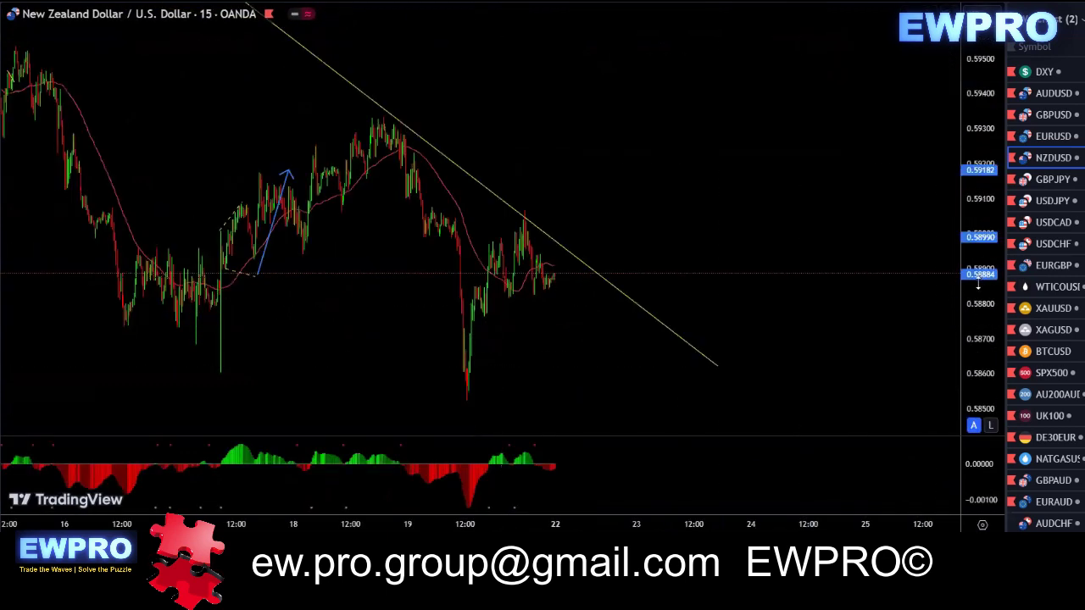
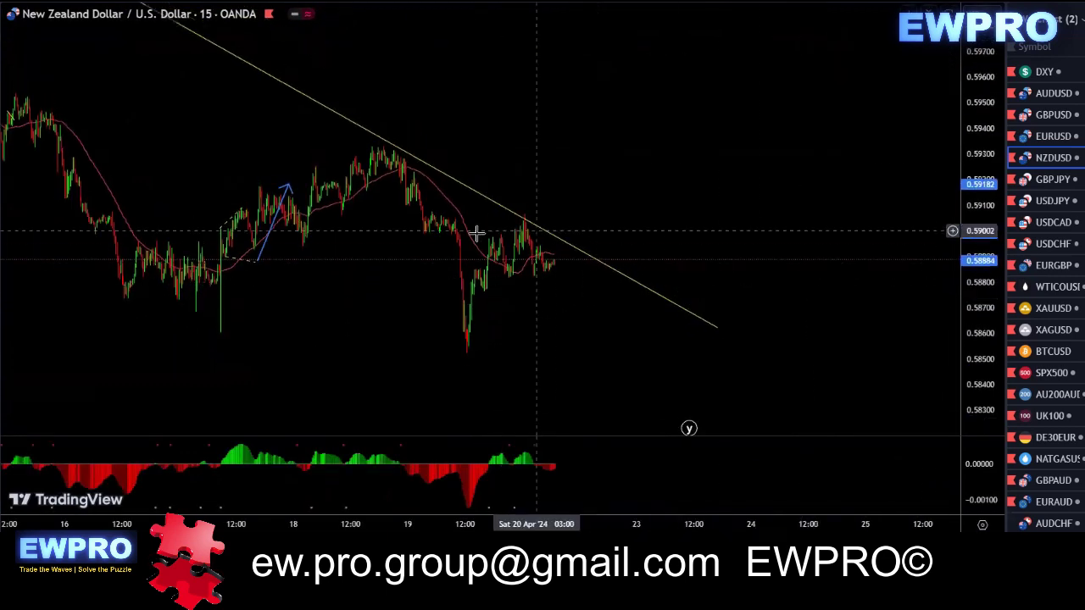
pyautogui.moveTo(643, 220); pyautogui.dragTo(660, 220)
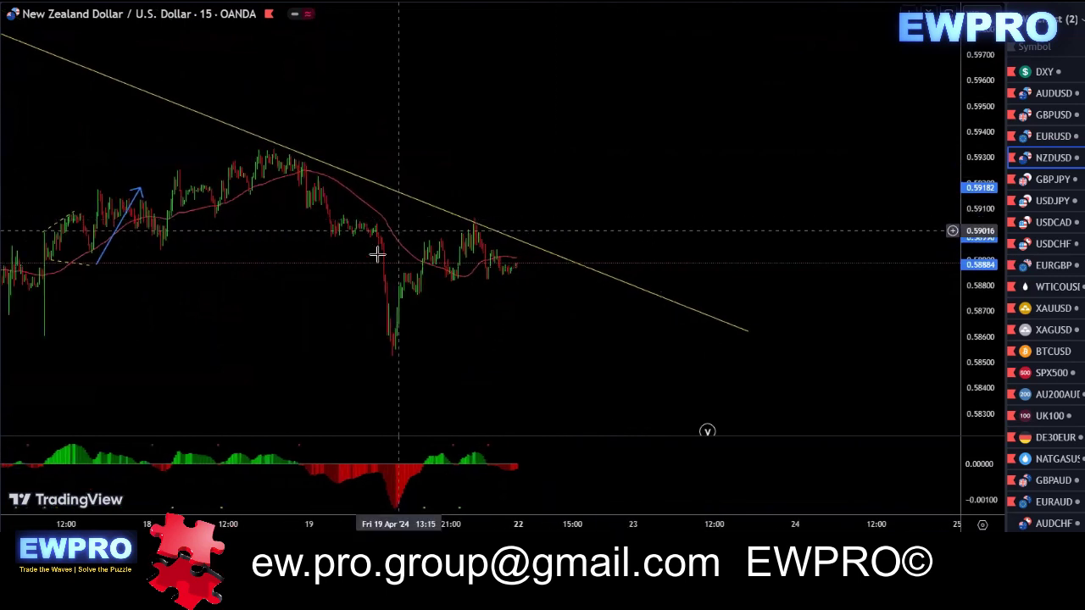
pyautogui.scroll(-3, 620, 223)
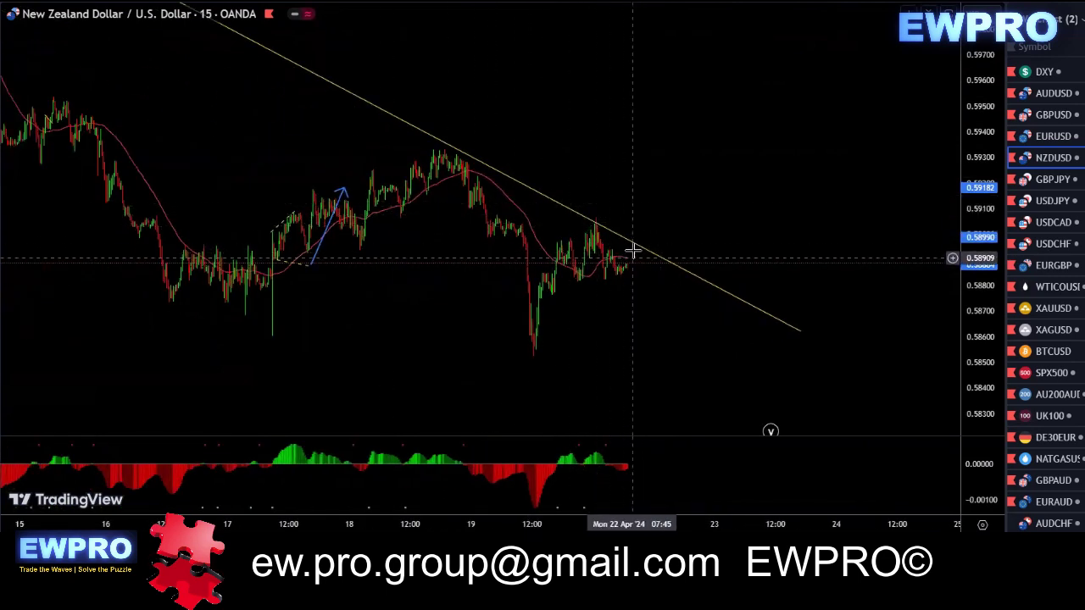
# - On the daily GBPJPY chart, trace the advance through W, X, Y and X towards Z, and the falling oscillator peaks
pyautogui.click(1052, 179)
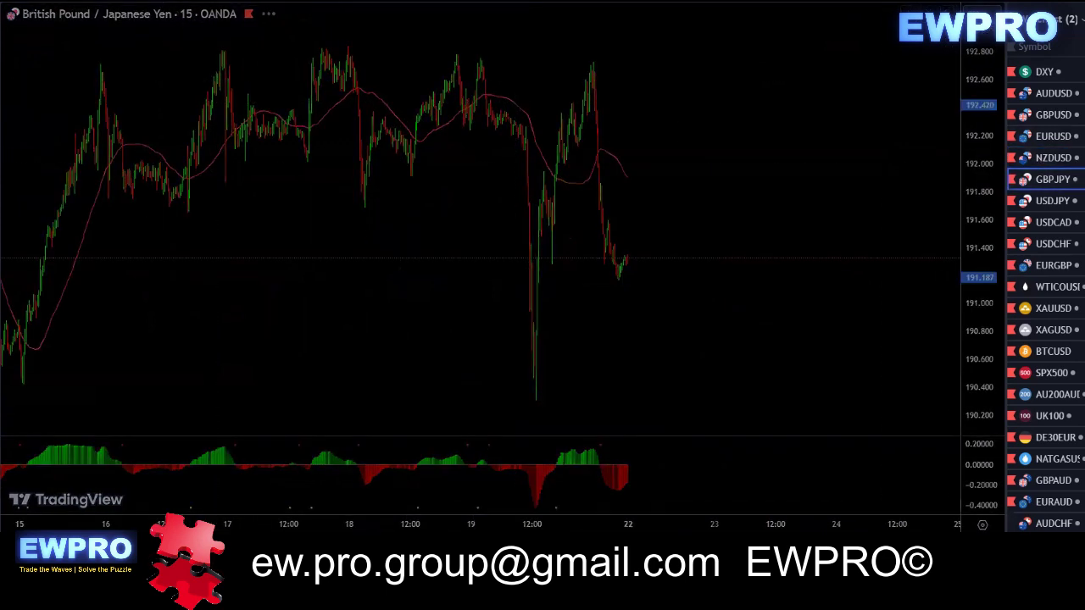
pyautogui.write('1D')
pyautogui.press('Return')
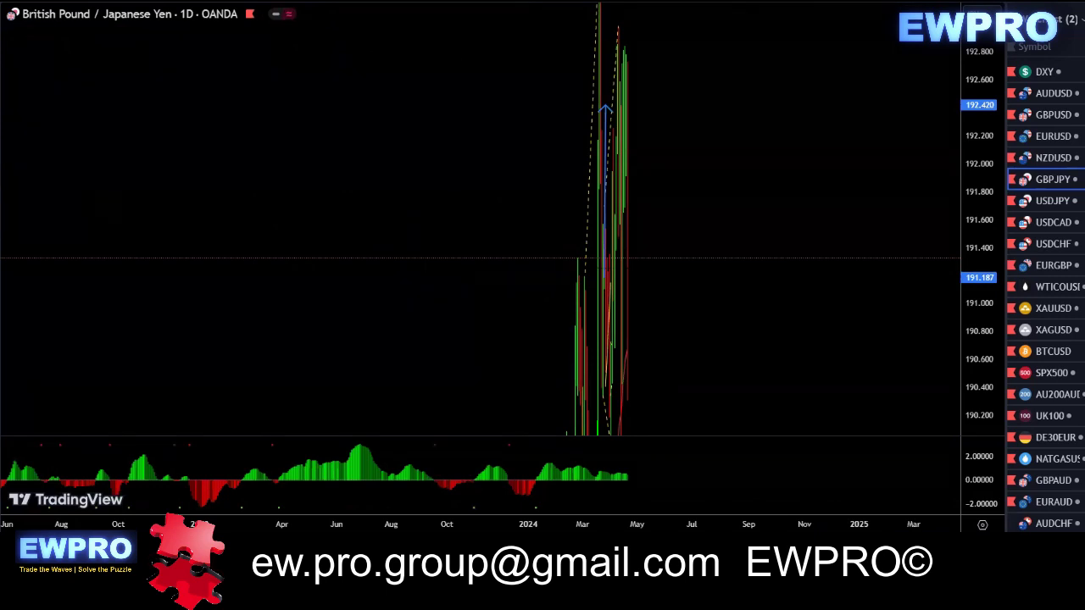
pyautogui.doubleClick(982, 256)
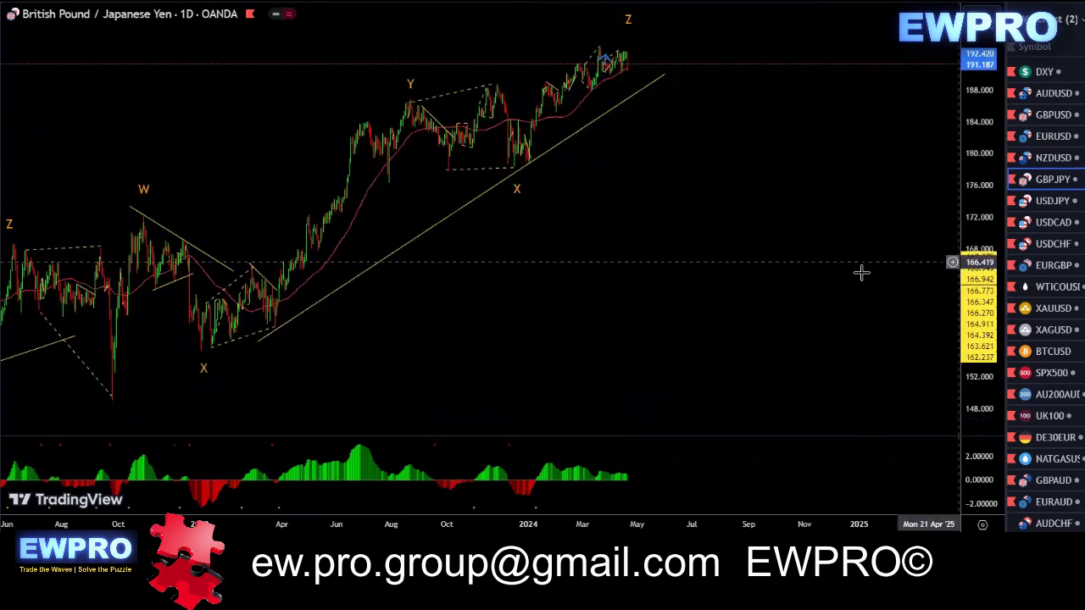
pyautogui.scroll(1, 816, 268)
pyautogui.moveTo(973, 184); pyautogui.dragTo(973, 214)
pyautogui.moveTo(699, 184); pyautogui.dragTo(750, 229)
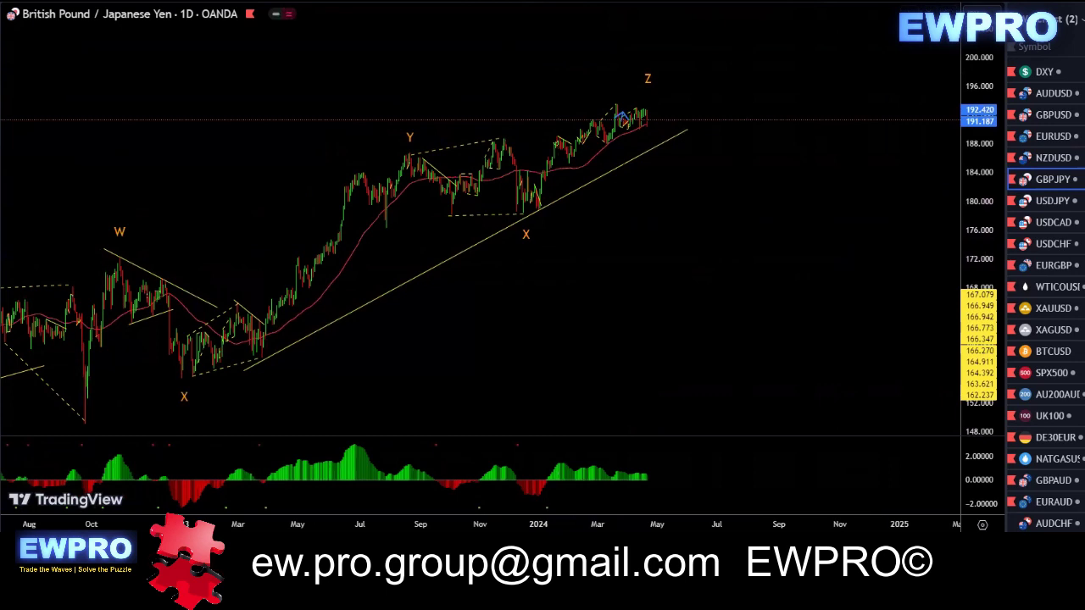
pyautogui.moveTo(79, 414)
pyautogui.mouseDown()
pyautogui.moveTo(131, 284)
pyautogui.moveTo(235, 323)
pyautogui.moveTo(424, 169)
pyautogui.moveTo(515, 211)
pyautogui.moveTo(641, 82)
pyautogui.mouseUp()
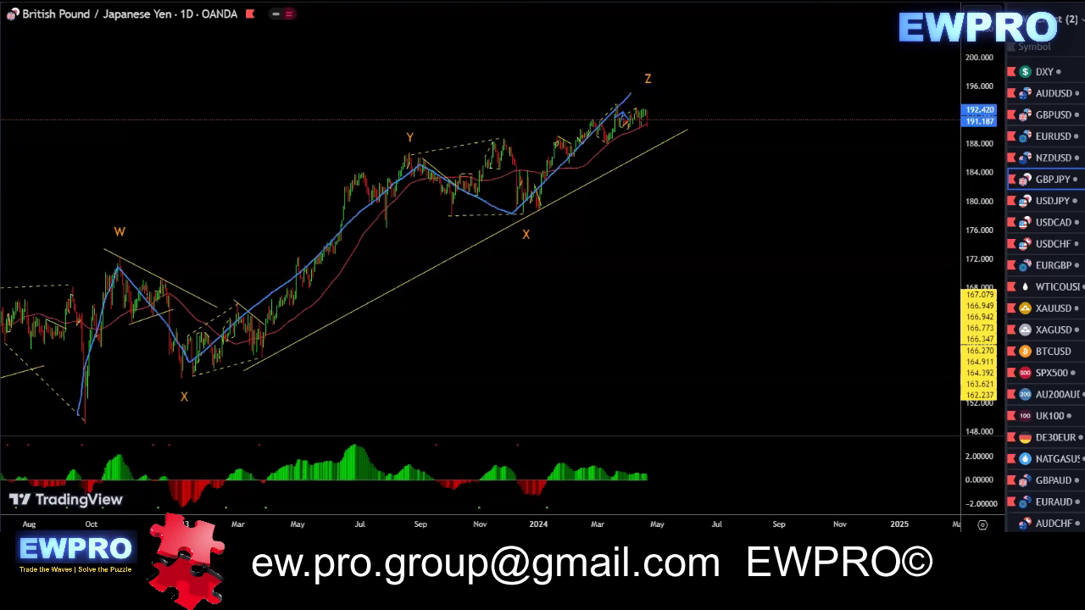
pyautogui.moveTo(349, 445); pyautogui.dragTo(619, 466)
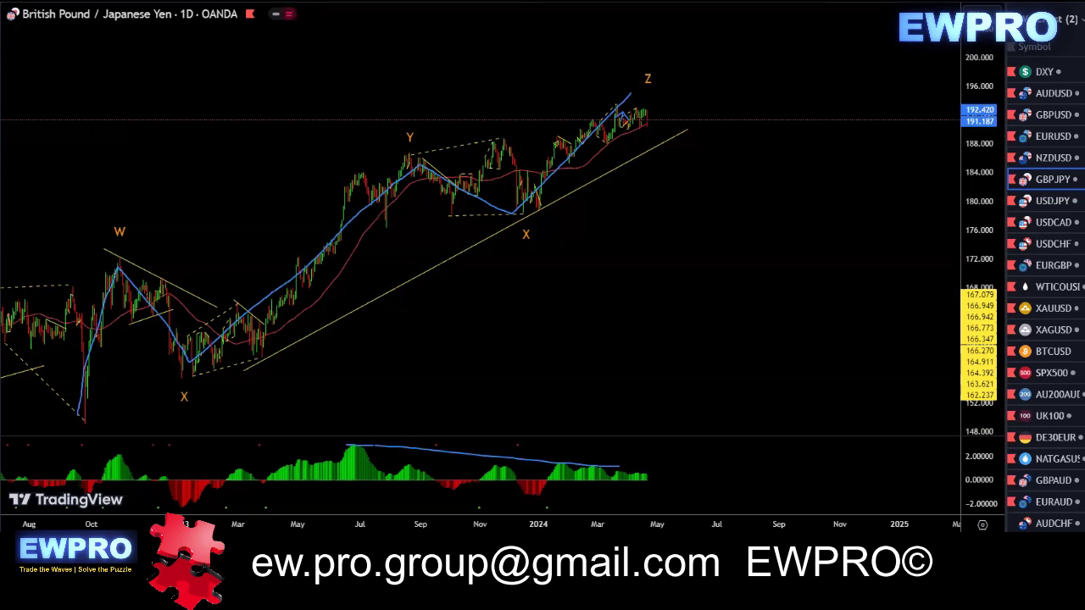
# - Switch GBPJPY to the 4-hour timeframe and fit the 2024 advance and the a, b, c correction
pyautogui.write('4h')
pyautogui.press('Return')
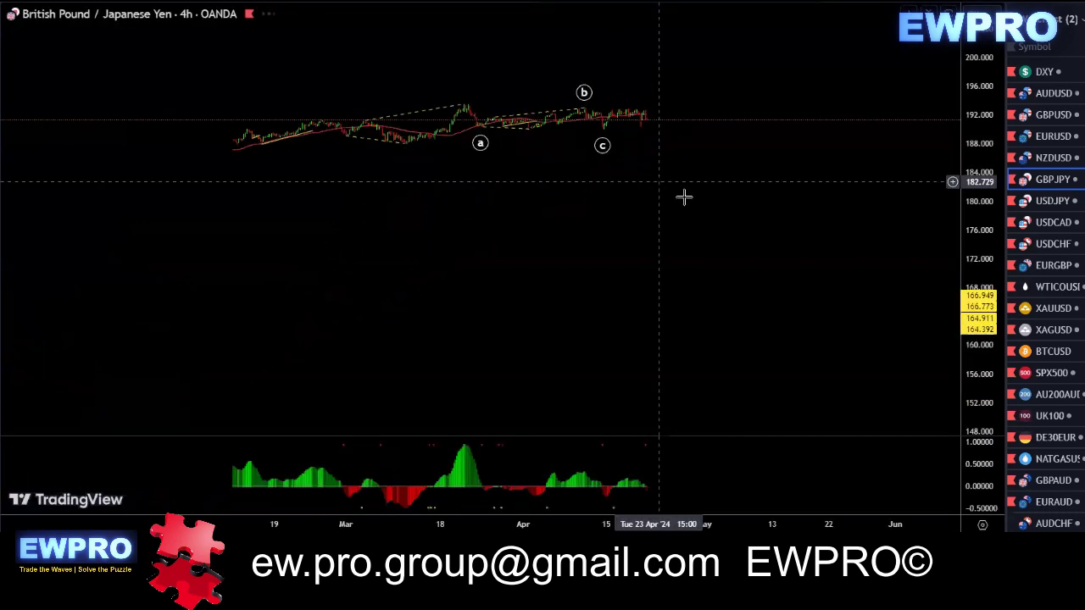
pyautogui.doubleClick(980, 255)
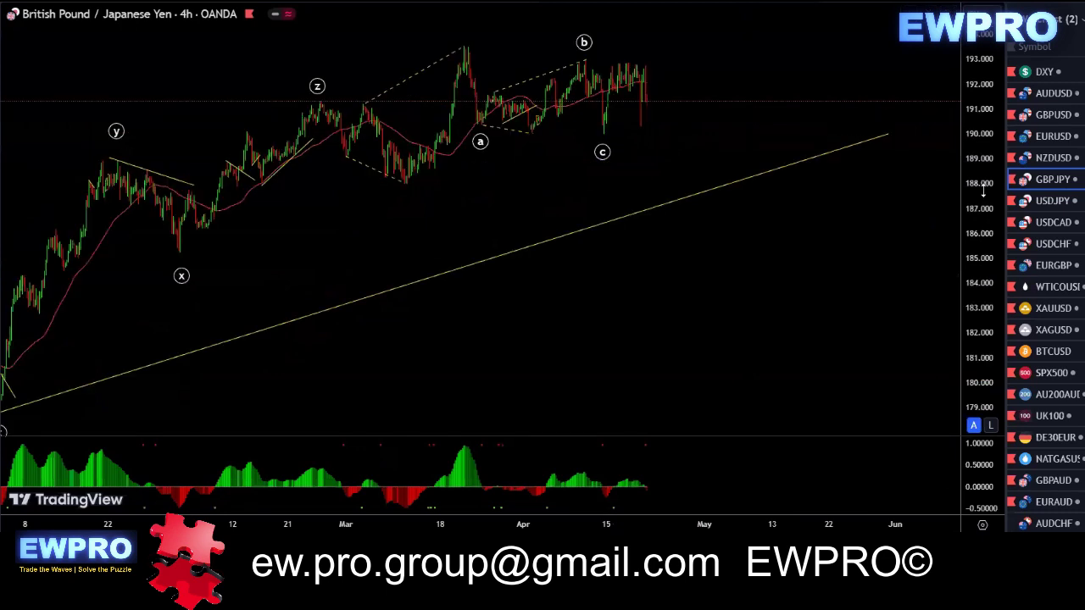
pyautogui.scroll(-2, 887, 210)
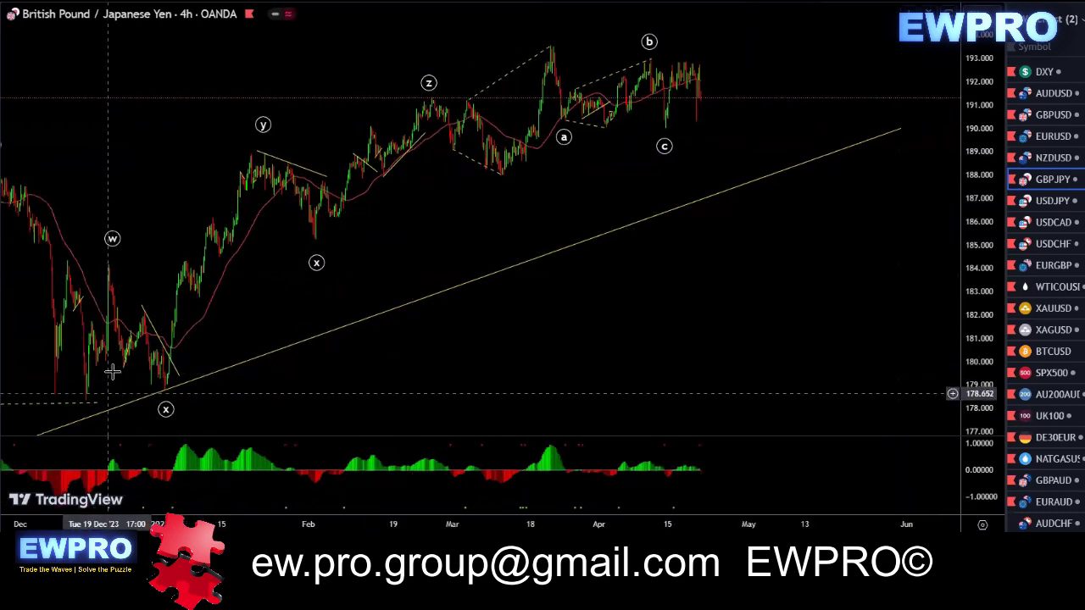
pyautogui.moveTo(978, 228); pyautogui.dragTo(974, 252)
pyautogui.moveTo(898, 260); pyautogui.dragTo(797, 302)
pyautogui.moveTo(613, 55); pyautogui.dragTo(595, 68)
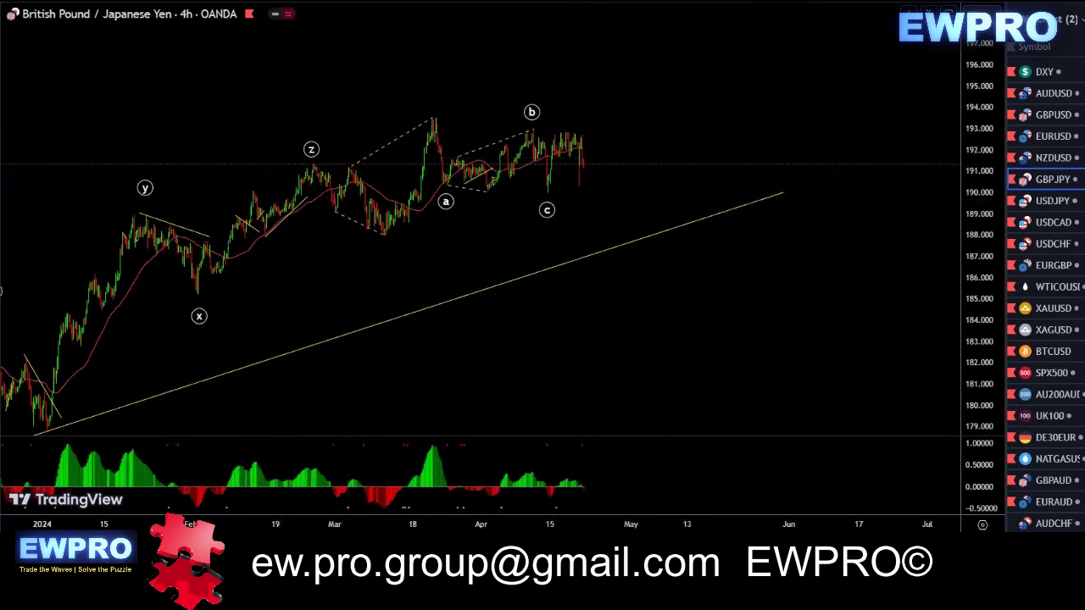
# - Sketch the 4-hour GBPJPY rise to z and the expanding correction after it, and mark the March high with a projected break above it
pyautogui.moveTo(80, 338)
pyautogui.mouseDown()
pyautogui.moveTo(319, 153)
pyautogui.moveTo(335, 212)
pyautogui.moveTo(350, 169)
pyautogui.moveTo(377, 236)
pyautogui.moveTo(434, 117)
pyautogui.mouseUp()
pyautogui.moveTo(367, 160); pyautogui.dragTo(417, 123)
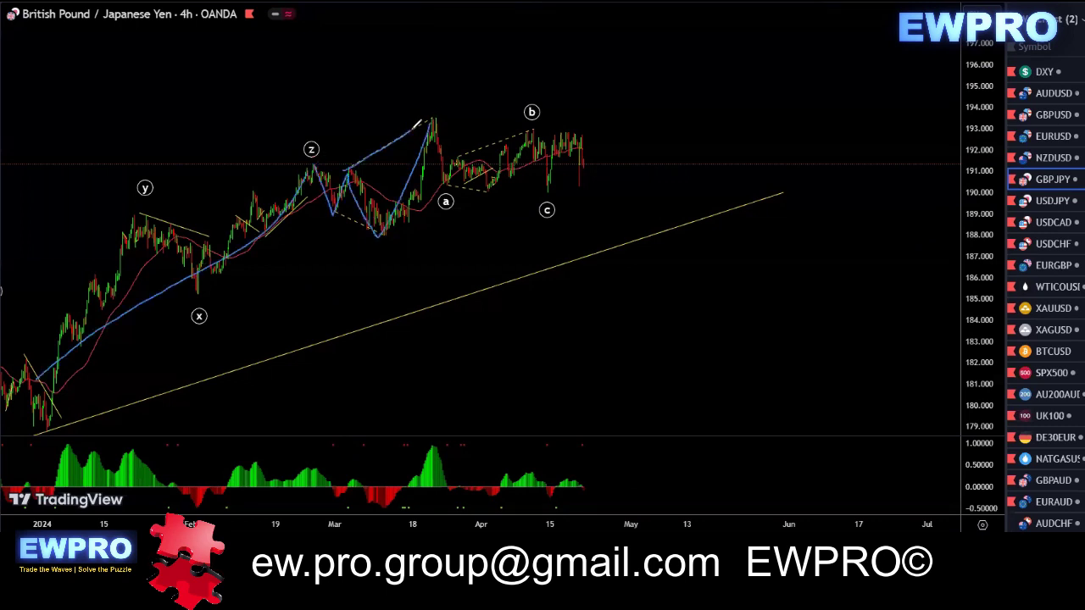
pyautogui.moveTo(334, 215); pyautogui.dragTo(378, 240)
pyautogui.moveTo(308, 175)
pyautogui.mouseDown()
pyautogui.moveTo(327, 212)
pyautogui.moveTo(422, 123)
pyautogui.moveTo(451, 188)
pyautogui.moveTo(502, 96)
pyautogui.mouseUp()
pyautogui.moveTo(416, 113); pyautogui.dragTo(462, 109)
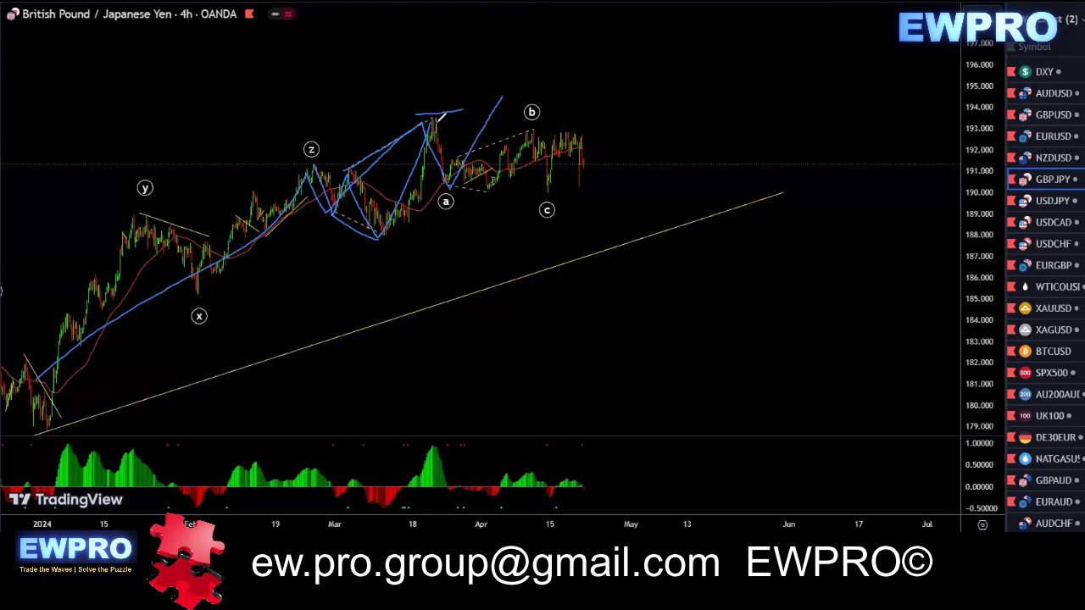
pyautogui.moveTo(432, 121)
pyautogui.mouseDown()
pyautogui.moveTo(436, 168)
pyautogui.moveTo(557, 125)
pyautogui.moveTo(559, 183)
pyautogui.moveTo(562, 132)
pyautogui.moveTo(597, 100)
pyautogui.moveTo(455, 115)
pyautogui.mouseUp()
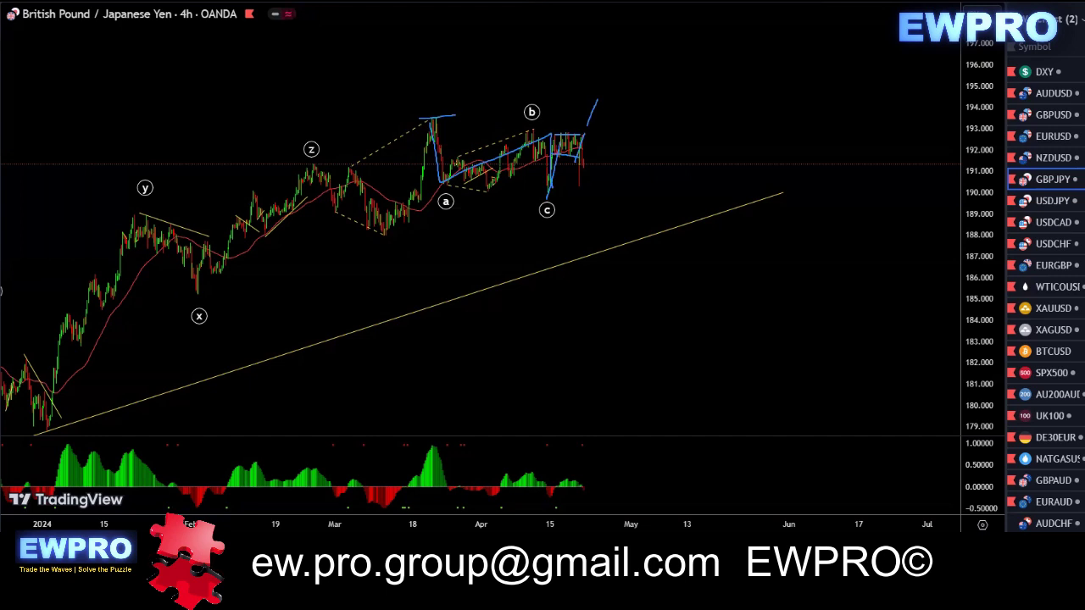
pyautogui.press('Escape')
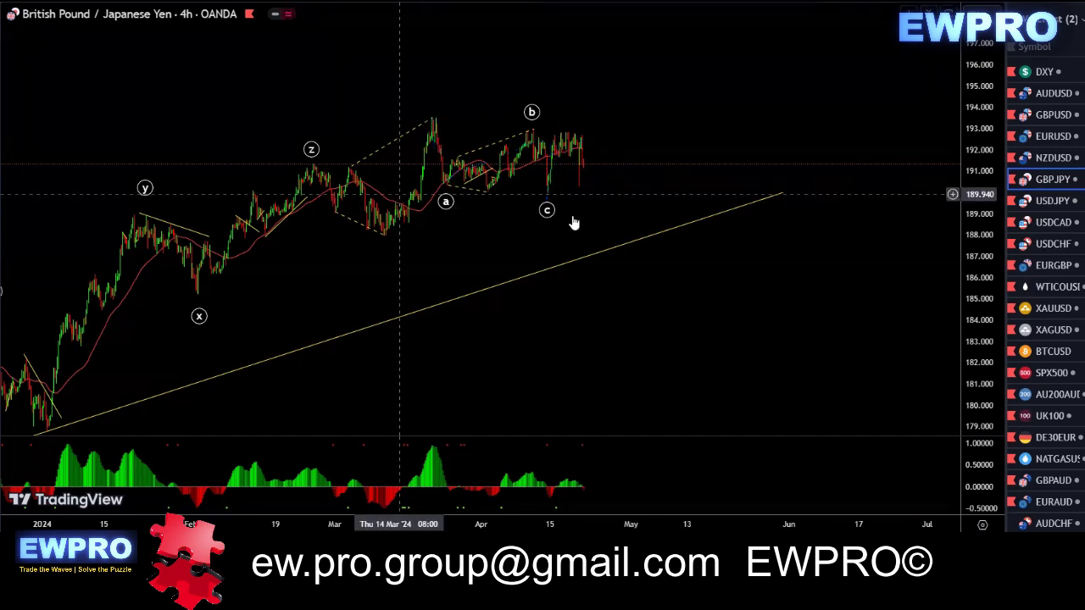
# - Review the 4-hour GBPJPY wave structure from late 2023 through the recent a, b, c correction
pyautogui.scroll(-3, 774, 138)
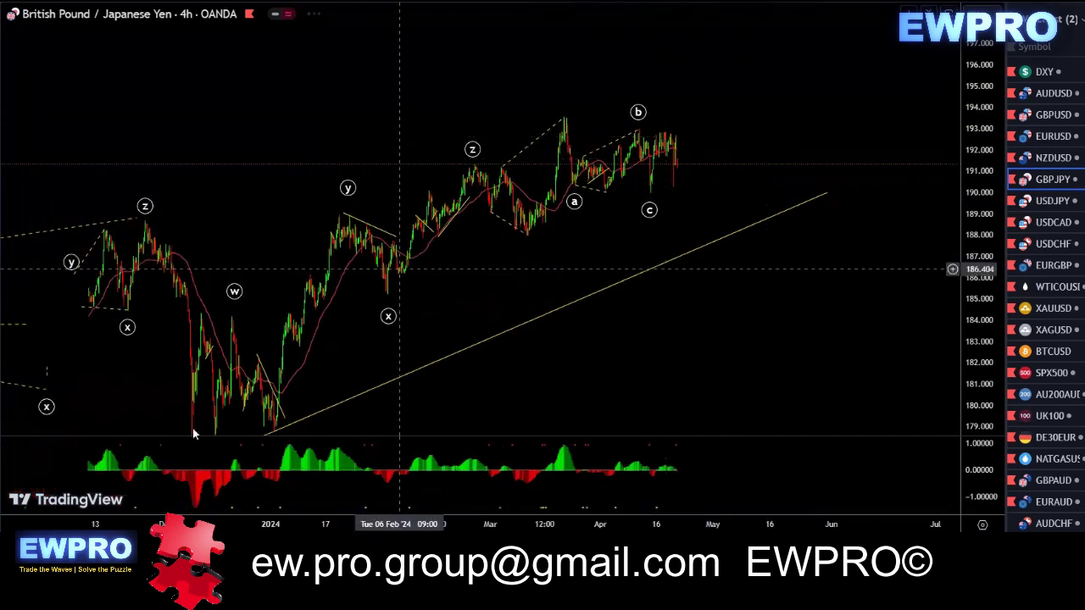
pyautogui.scroll(-3, 796, 92)
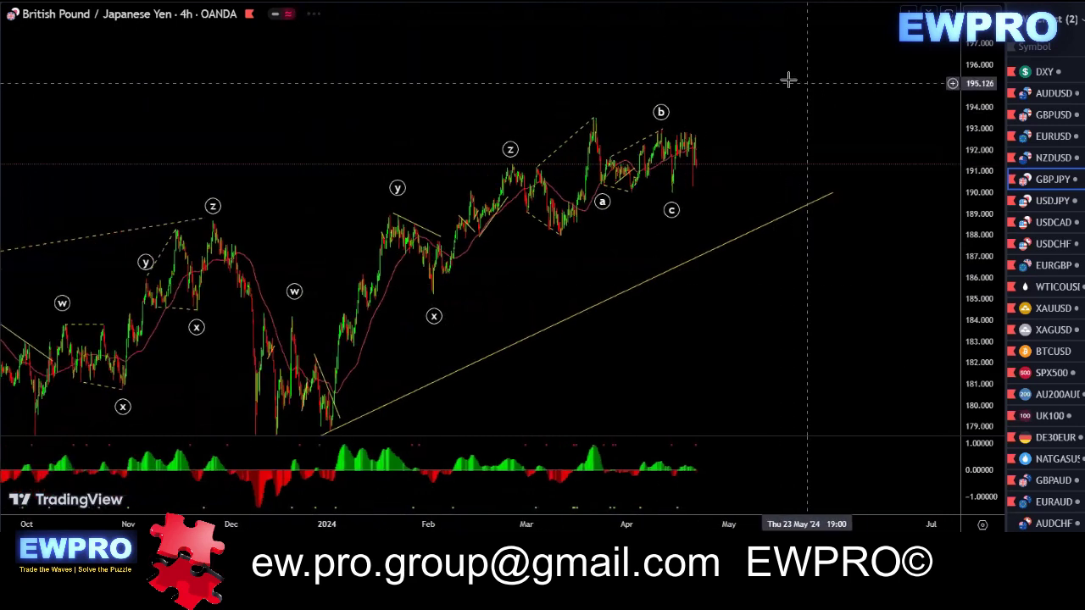
pyautogui.moveTo(725, 104); pyautogui.dragTo(648, 103)
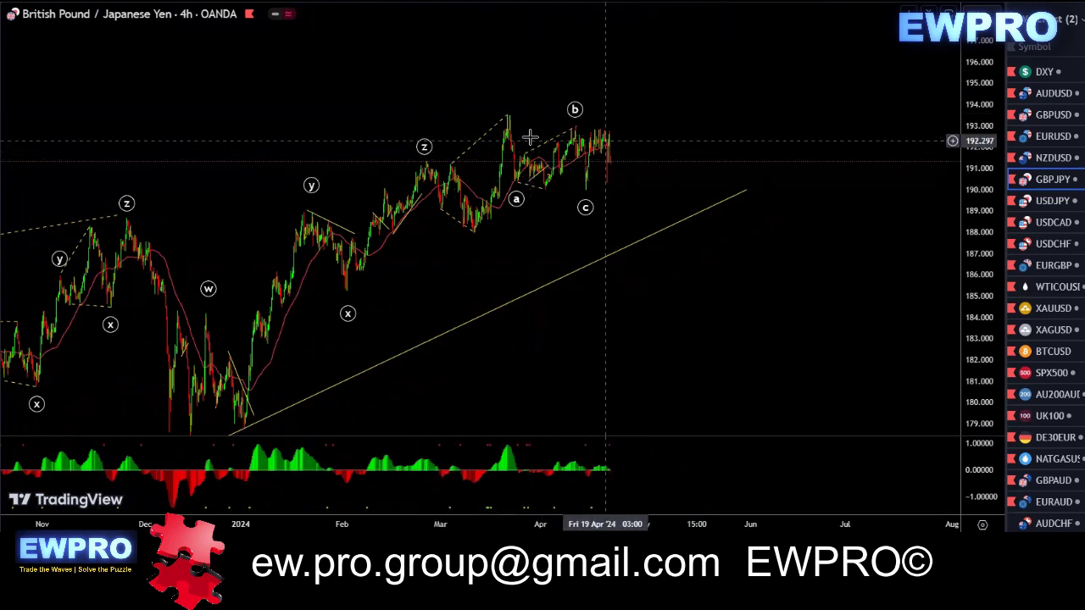
pyautogui.moveTo(742, 127); pyautogui.dragTo(692, 127)
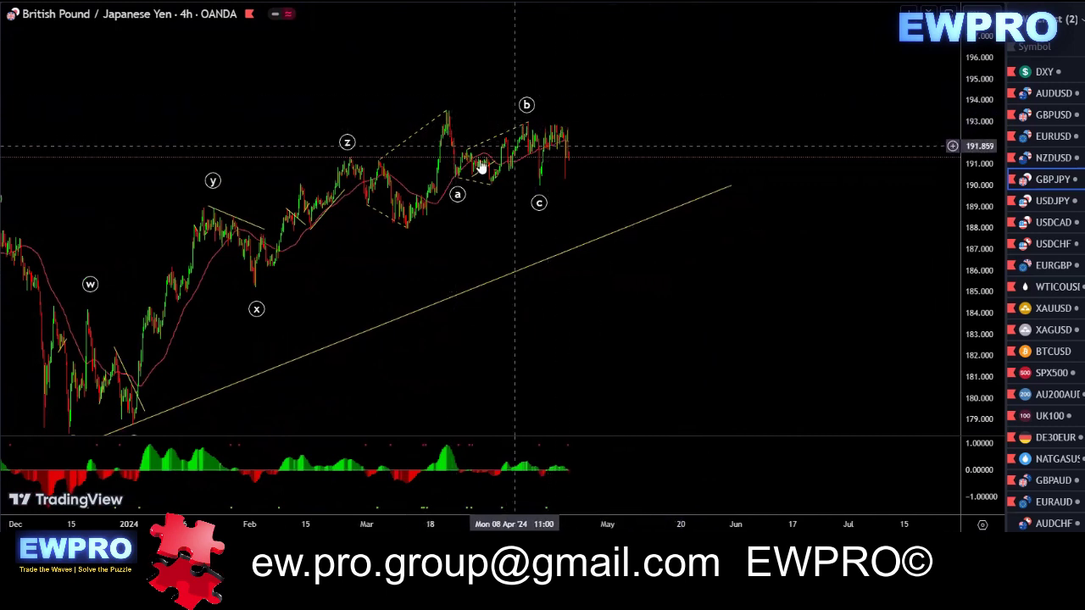
# - Switch GBPJPY to the 1-hour timeframe and fit the a, b, c correction with the price action after it
pyautogui.click(111, 1)
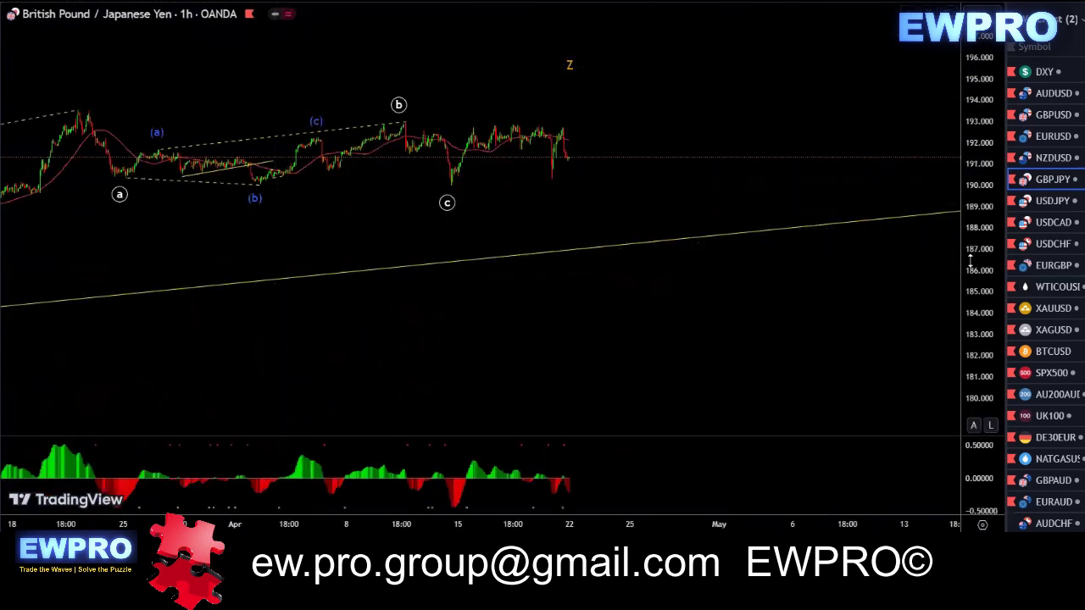
pyautogui.doubleClick(980, 192)
pyautogui.moveTo(983, 150); pyautogui.dragTo(970, 248)
pyautogui.moveTo(778, 136); pyautogui.dragTo(816, 130)
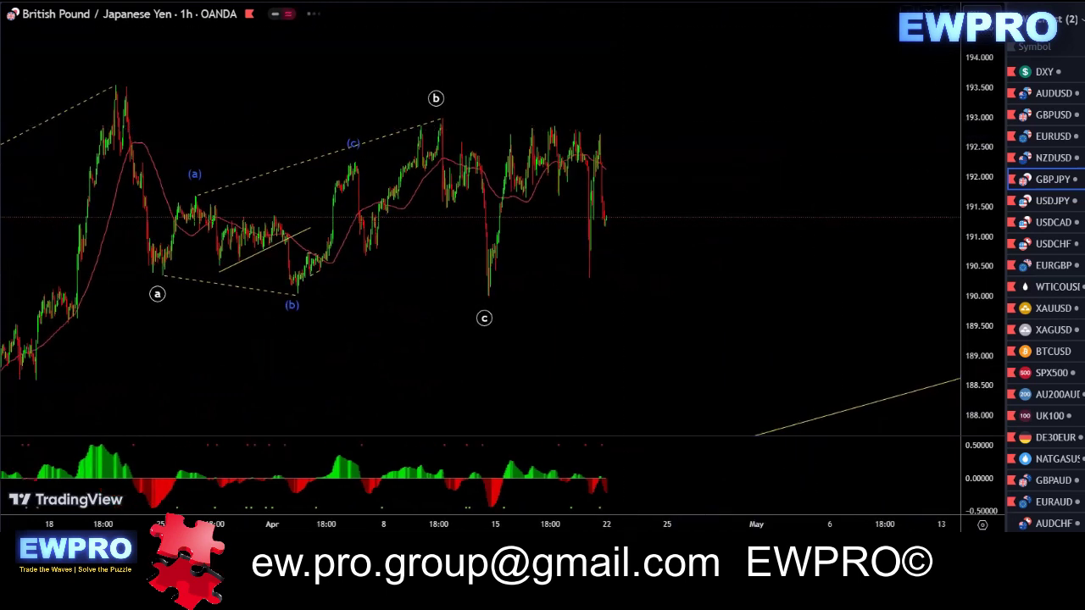
# - Trace the 1-hour GBPJPY swings from b through c to the latest low, with a resistance line across the highs and a projected breakout
pyautogui.moveTo(443, 211)
pyautogui.mouseDown()
pyautogui.moveTo(480, 165)
pyautogui.moveTo(462, 155)
pyautogui.moveTo(485, 212)
pyautogui.moveTo(495, 293)
pyautogui.moveTo(511, 138)
pyautogui.moveTo(497, 126)
pyautogui.moveTo(527, 121)
pyautogui.moveTo(526, 174)
pyautogui.moveTo(576, 172)
pyautogui.moveTo(572, 179)
pyautogui.mouseUp()
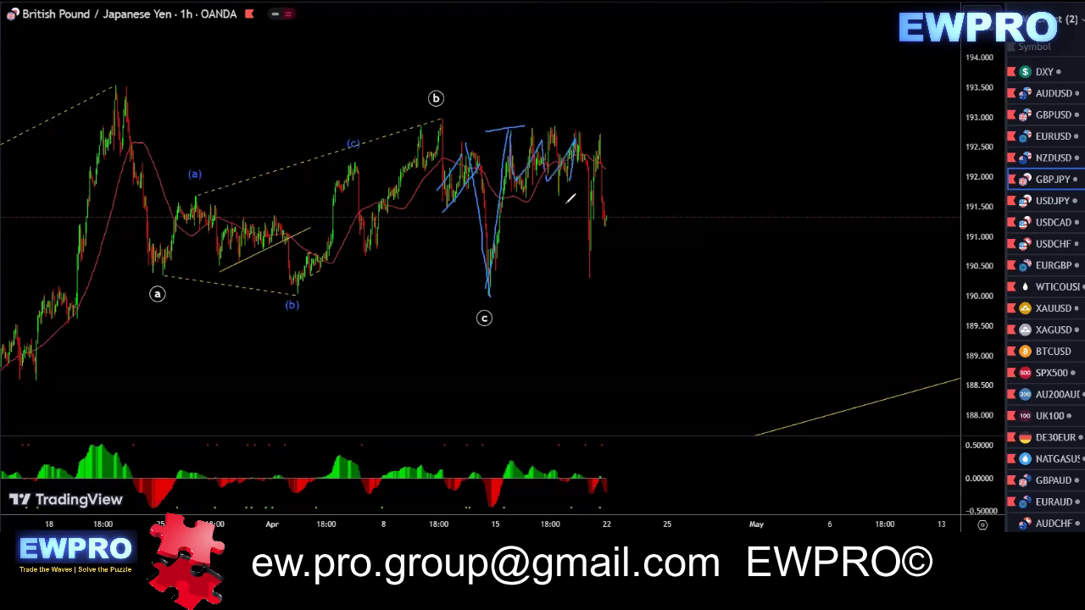
pyautogui.moveTo(581, 133); pyautogui.dragTo(586, 272)
pyautogui.moveTo(607, 220); pyautogui.dragTo(627, 74)
pyautogui.moveTo(514, 120); pyautogui.dragTo(633, 121)
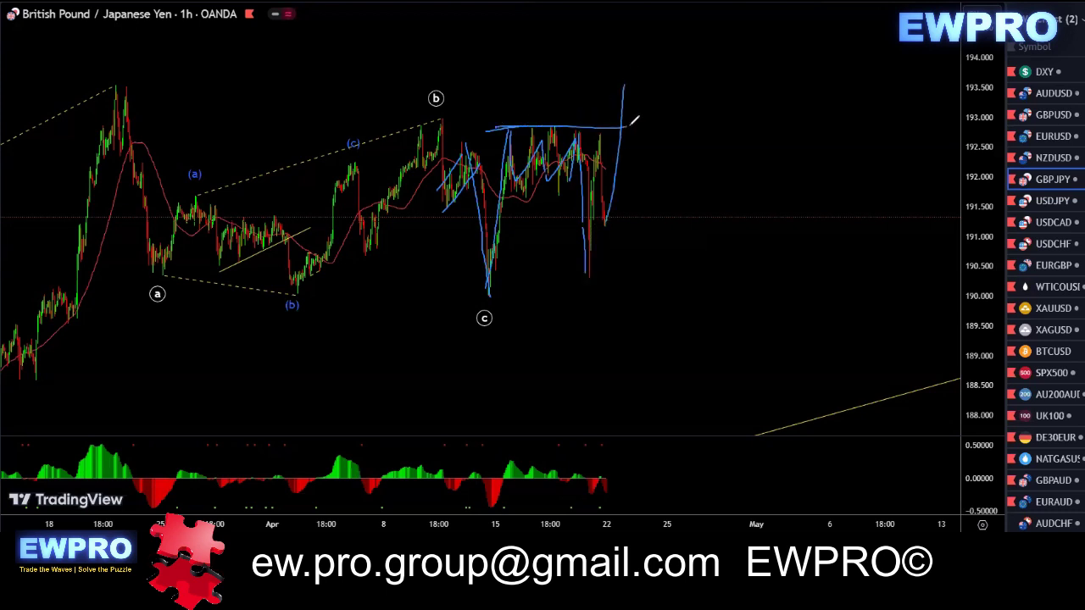
pyautogui.moveTo(513, 197); pyautogui.dragTo(587, 269)
pyautogui.press('e')
# - Outline the expanding 1-hour GBPJPY correction after c and sketch a projected rise above its highs, clearing the sketch when done
pyautogui.moveTo(506, 134); pyautogui.dragTo(566, 124)
pyautogui.moveTo(511, 189); pyautogui.dragTo(586, 276)
pyautogui.moveTo(491, 288)
pyautogui.mouseDown()
pyautogui.moveTo(516, 152)
pyautogui.moveTo(566, 239)
pyautogui.moveTo(607, 171)
pyautogui.moveTo(622, 102)
pyautogui.mouseUp()
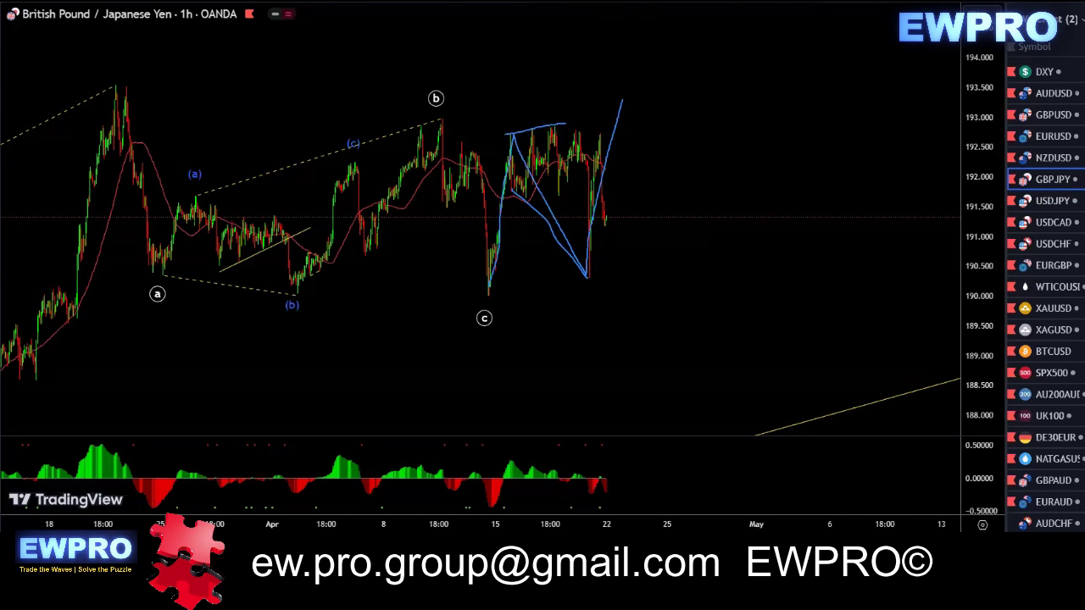
pyautogui.press('e')
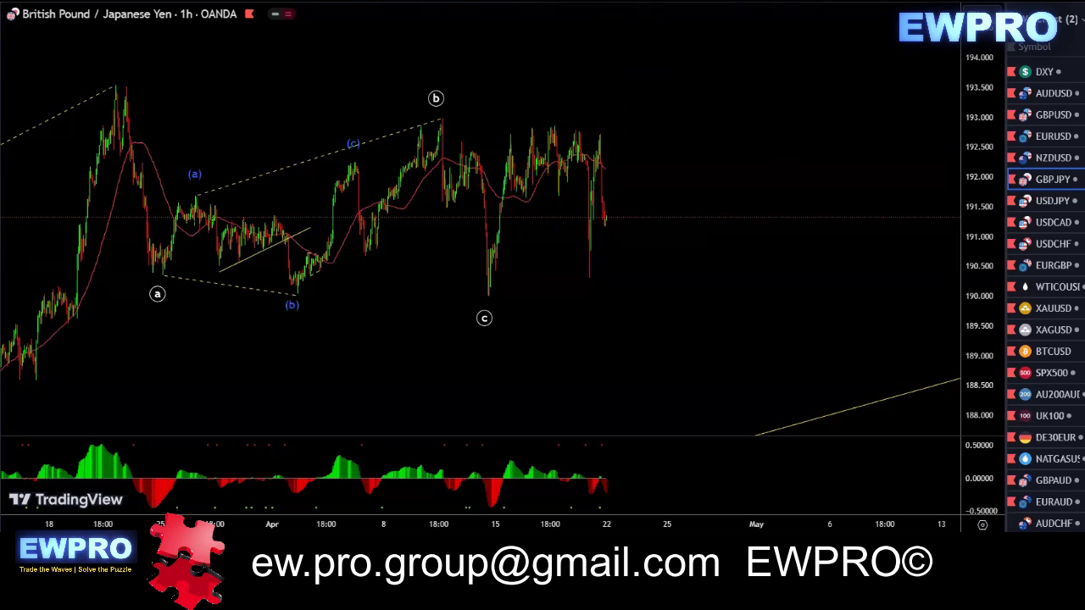
# - Open USDJPY on the daily timeframe and fit the 2022 to 2024 waves together with the projection levels above the latest high
pyautogui.scroll(-3, 701, 131)
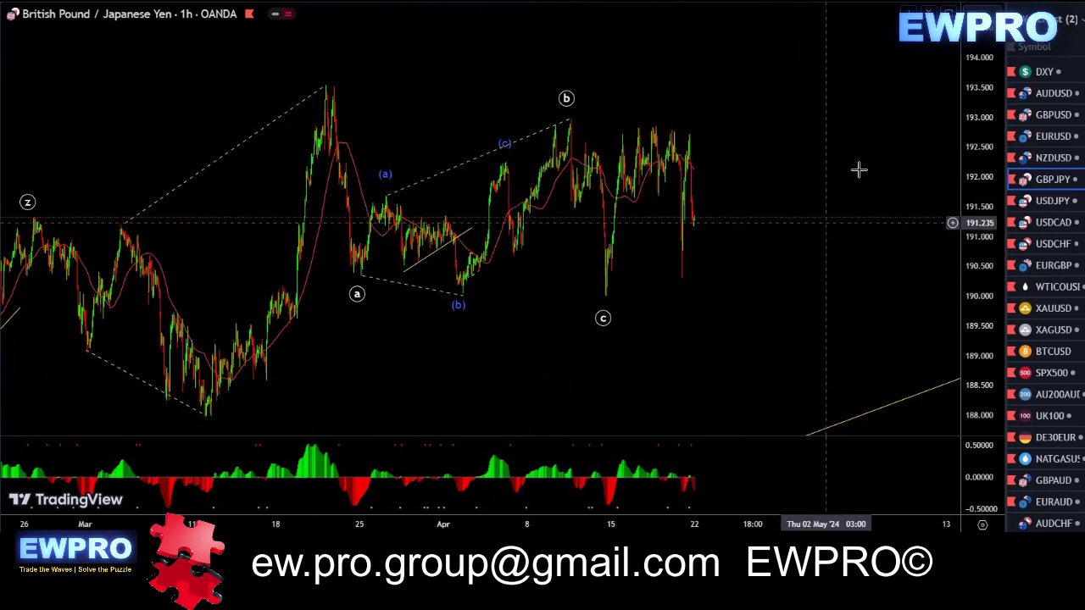
pyautogui.press('Down')
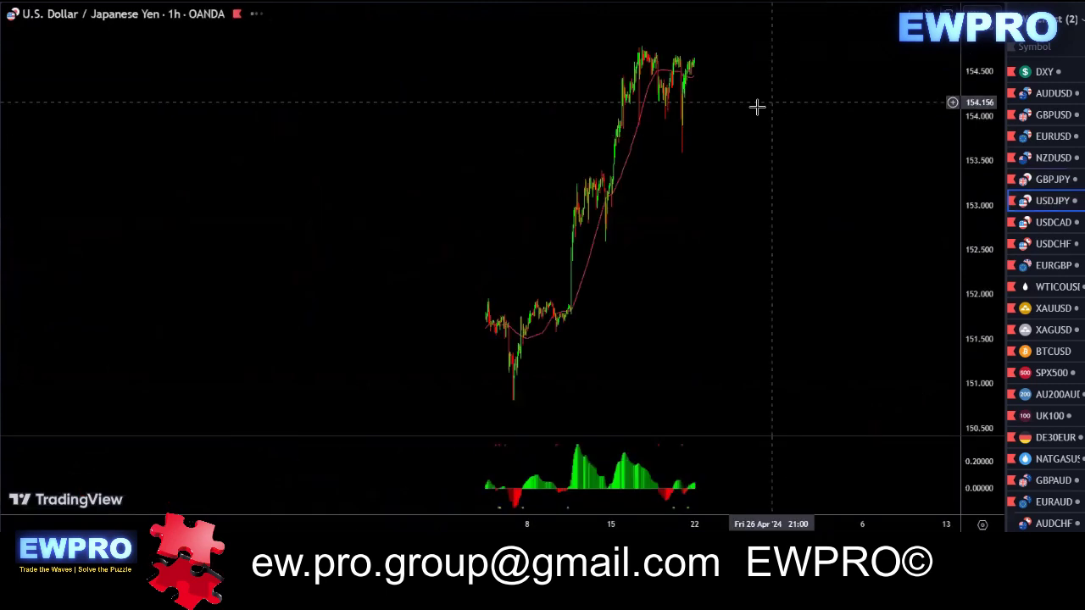
pyautogui.write('1D')
pyautogui.press('Return')
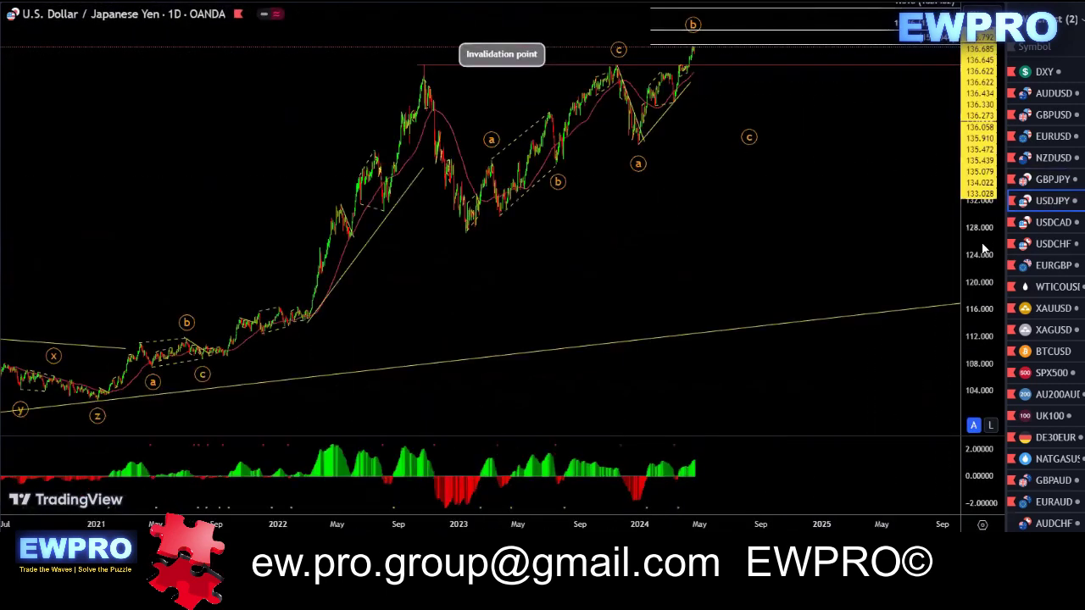
pyautogui.scroll(2, 895, 240)
pyautogui.moveTo(970, 184); pyautogui.dragTo(970, 211)
pyautogui.moveTo(829, 178); pyautogui.dragTo(811, 198)
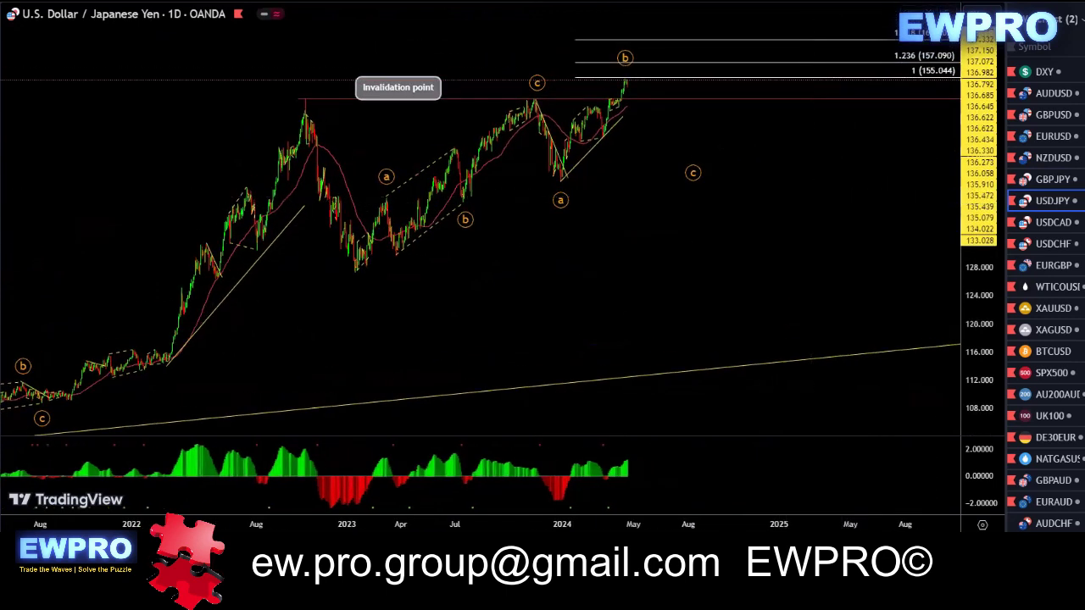
# - Trace the daily USDJPY correction from the 2022 high through b and a projected fall past c to about 135, clearing the sketch when done
pyautogui.moveTo(303, 98)
pyautogui.mouseDown()
pyautogui.moveTo(351, 271)
pyautogui.moveTo(625, 56)
pyautogui.moveTo(670, 133)
pyautogui.mouseUp()
pyautogui.moveTo(693, 170); pyautogui.dragTo(720, 219)
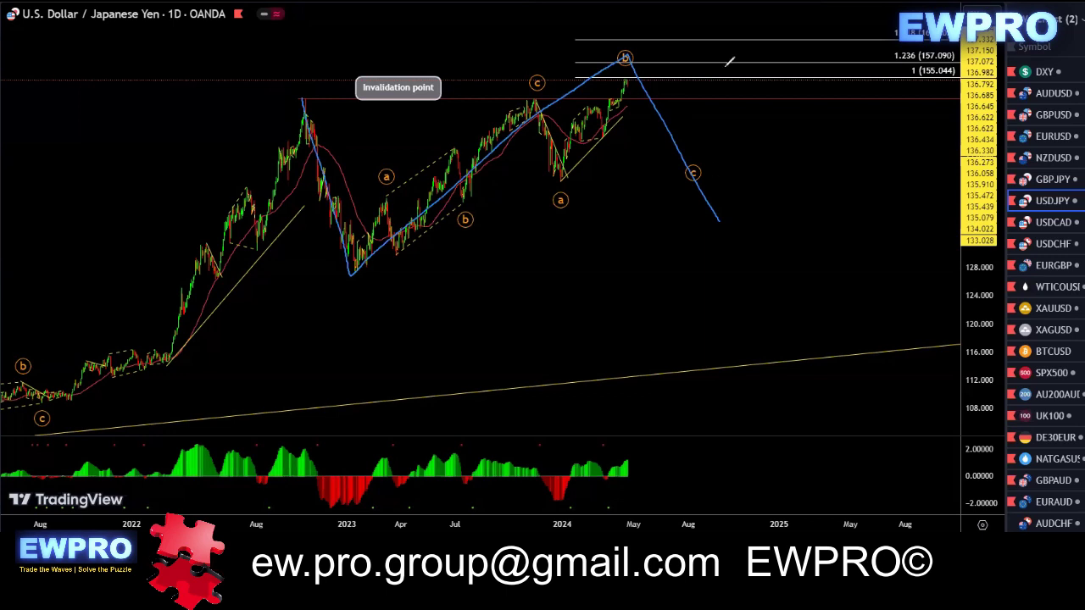
pyautogui.hotkey('ctrl', 'z')
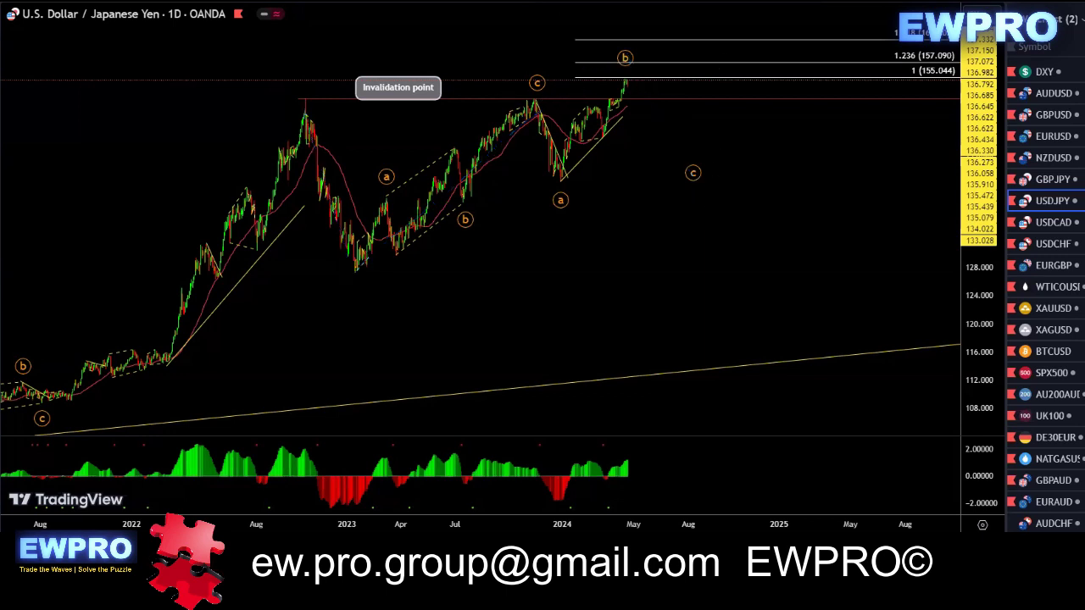
# - Switch USDJPY to the 4-hour timeframe and fit the a, b, c rise from late 2023 below the 155.044 level
pyautogui.click(372, 2)
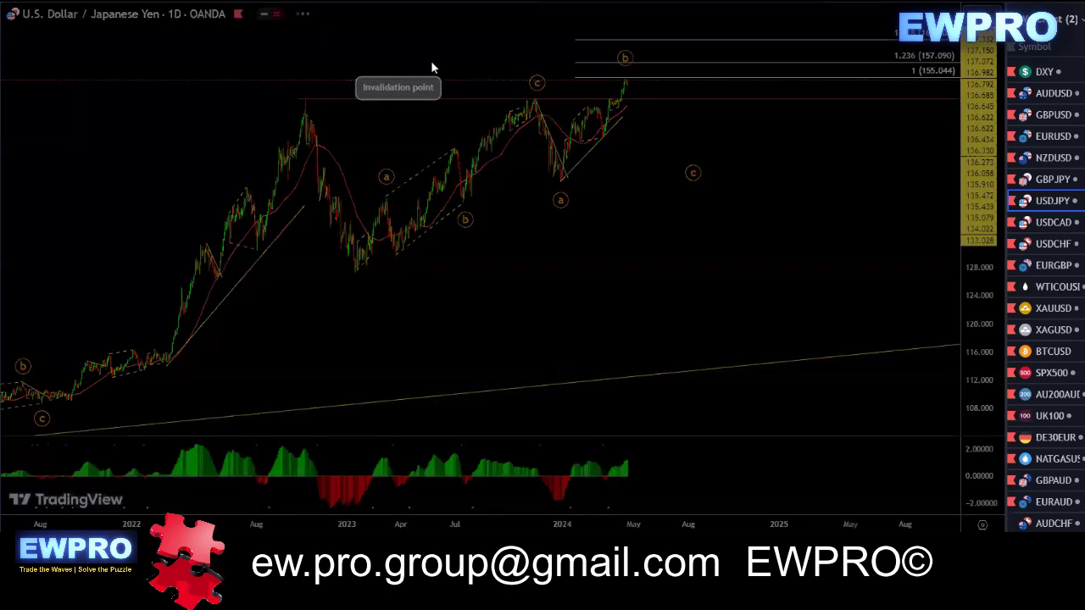
pyautogui.doubleClick(971, 243)
pyautogui.moveTo(979, 145); pyautogui.dragTo(980, 211)
pyautogui.moveTo(848, 214); pyautogui.dragTo(865, 228)
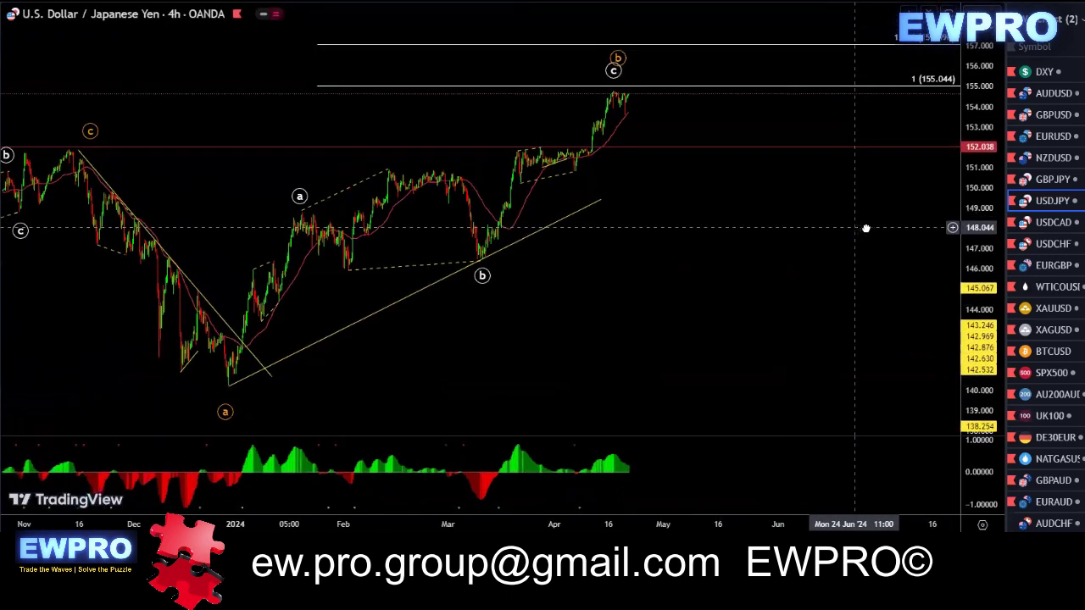
pyautogui.scroll(-1, 855, 220)
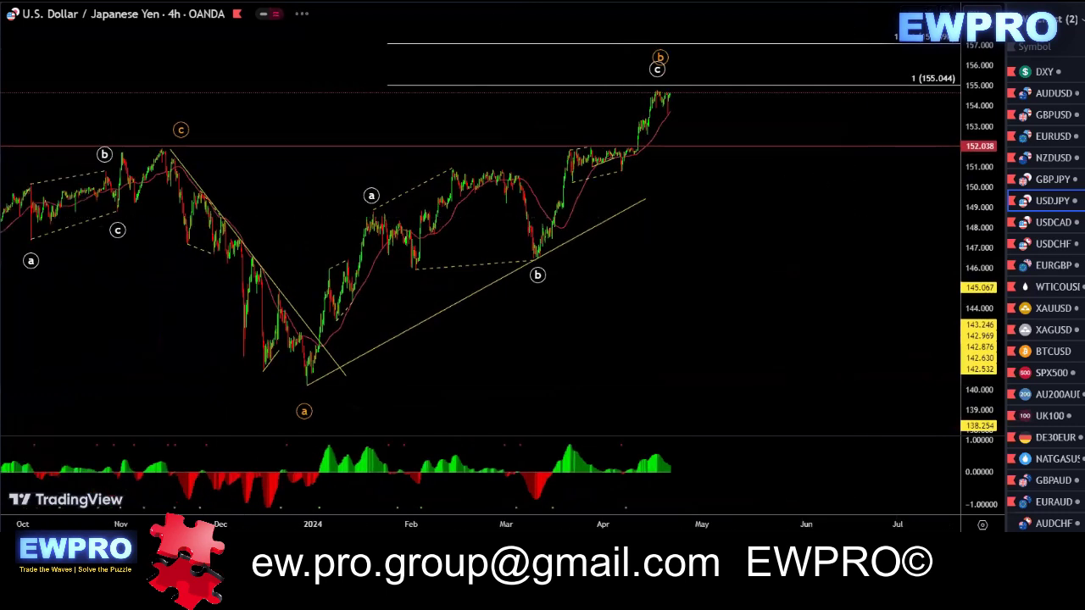
# - Trace the 4-hour USDJPY rise from the low at a to the 155.044 level and mark the falling oscillator peaks, clearing each sketch
pyautogui.moveTo(310, 385)
pyautogui.mouseDown()
pyautogui.moveTo(585, 144)
pyautogui.moveTo(623, 104)
pyautogui.moveTo(624, 85)
pyautogui.moveTo(674, 82)
pyautogui.moveTo(664, 86)
pyautogui.mouseUp()
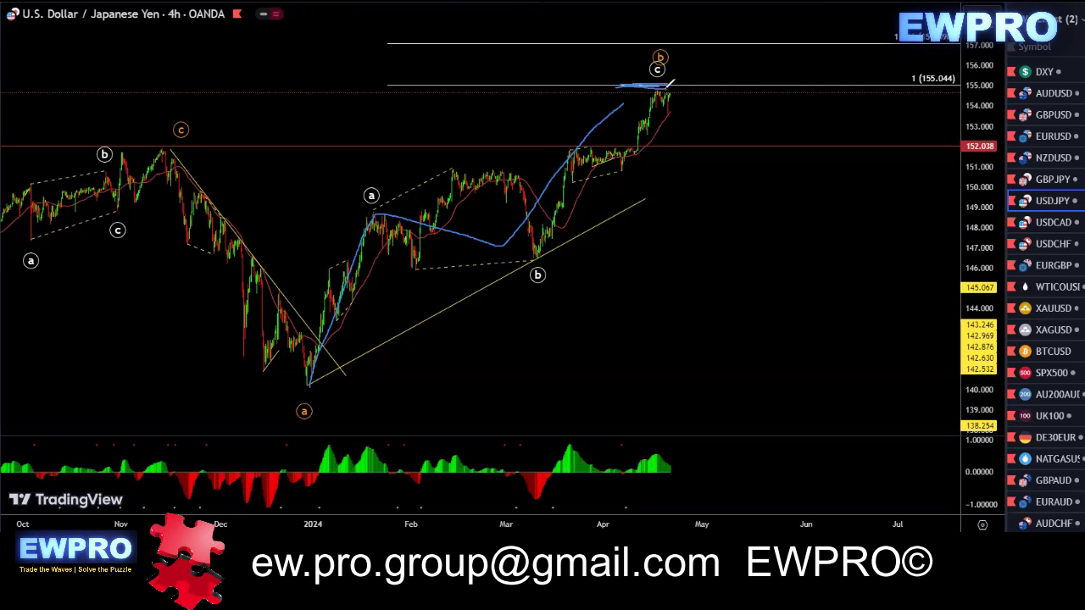
pyautogui.moveTo(641, 155)
pyautogui.mouseDown()
pyautogui.moveTo(580, 181)
pyautogui.moveTo(637, 163)
pyautogui.moveTo(648, 106)
pyautogui.moveTo(670, 98)
pyautogui.moveTo(672, 84)
pyautogui.moveTo(676, 95)
pyautogui.moveTo(651, 93)
pyautogui.mouseUp()
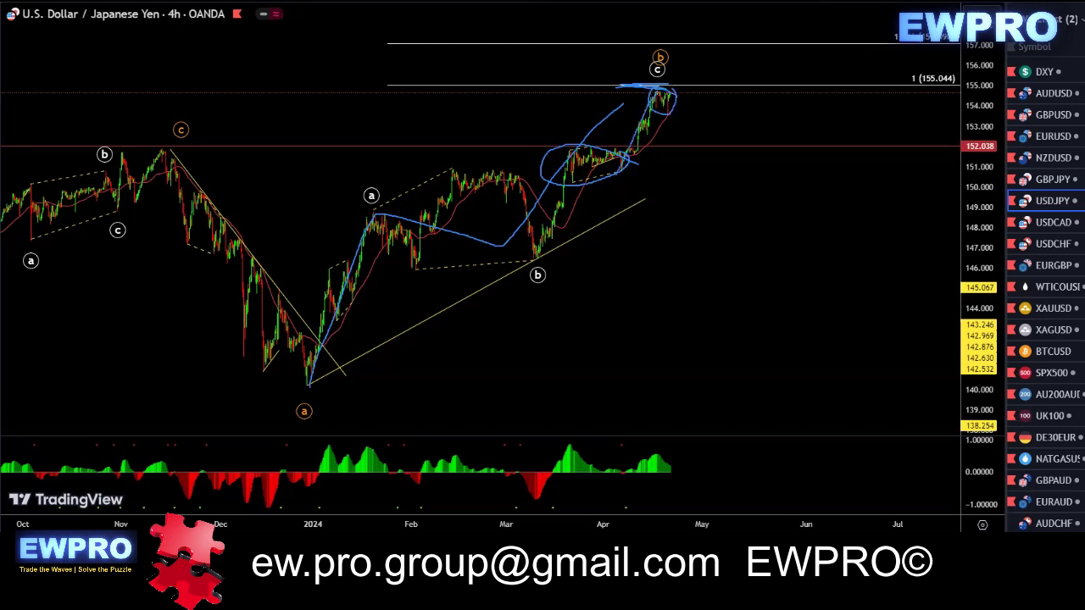
pyautogui.press('e')
pyautogui.moveTo(566, 443); pyautogui.dragTo(693, 453)
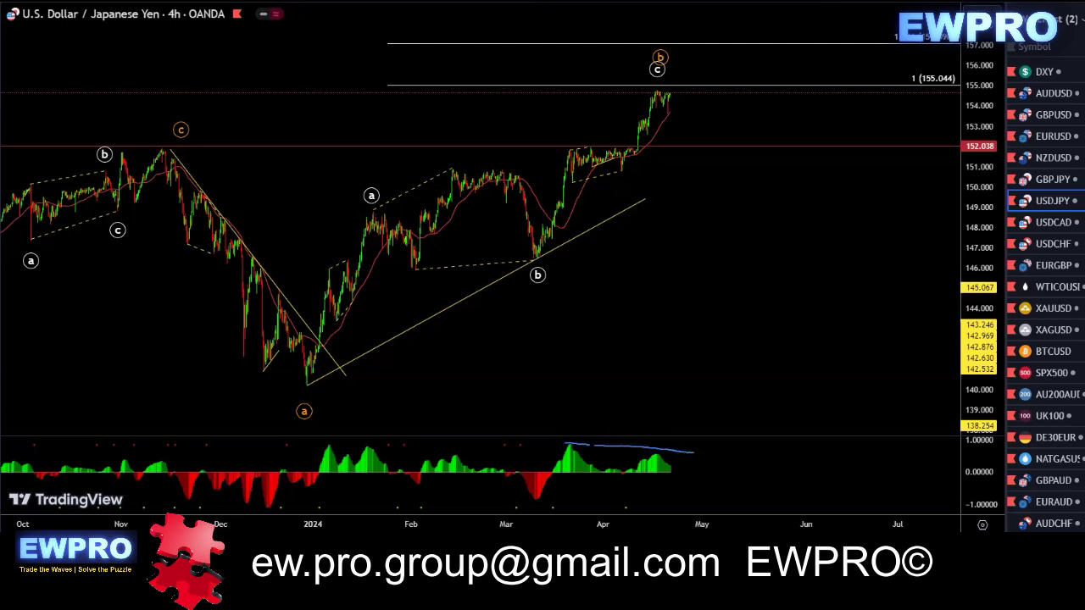
pyautogui.press('e')
# - On the 1-hour USDJPY timeframe, sketch a final push above 155.000 and a stepped decline to about 150.000, clearing the sketch when done
pyautogui.click(159, 2)
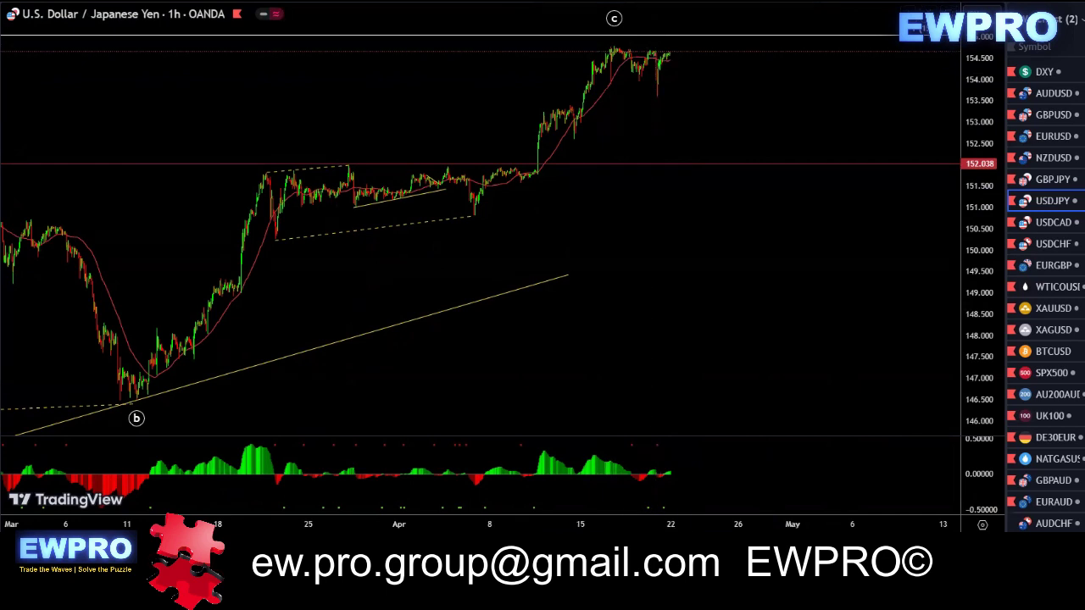
pyautogui.moveTo(656, 100); pyautogui.dragTo(679, 32)
pyautogui.moveTo(601, 46)
pyautogui.mouseDown()
pyautogui.moveTo(641, 42)
pyautogui.moveTo(734, 105)
pyautogui.moveTo(761, 105)
pyautogui.moveTo(790, 82)
pyautogui.mouseUp()
pyautogui.moveTo(719, 130)
pyautogui.mouseDown()
pyautogui.moveTo(785, 88)
pyautogui.moveTo(809, 251)
pyautogui.mouseUp()
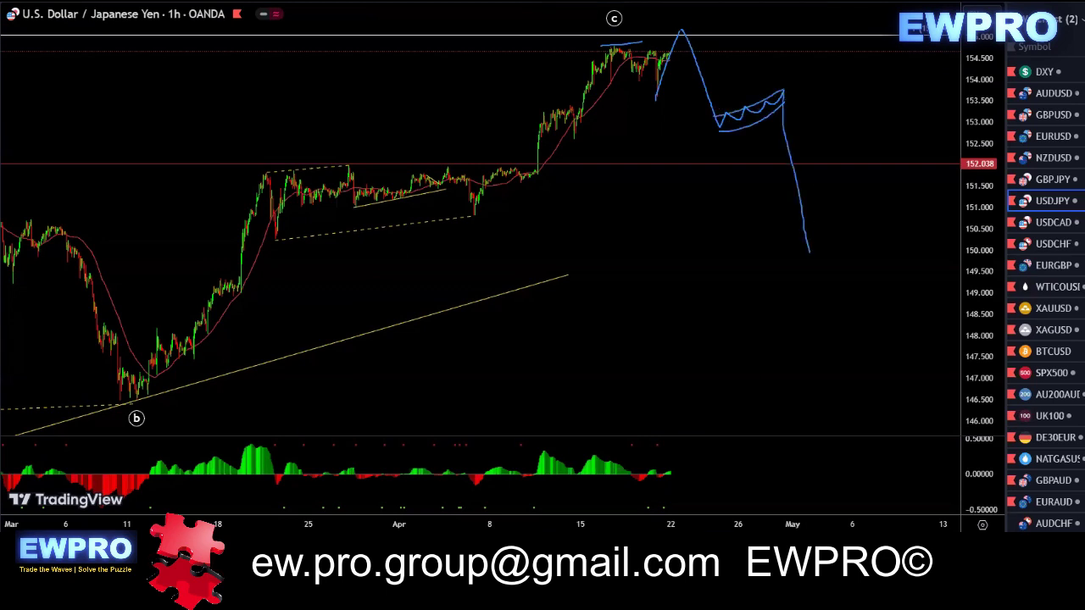
pyautogui.press('Escape')
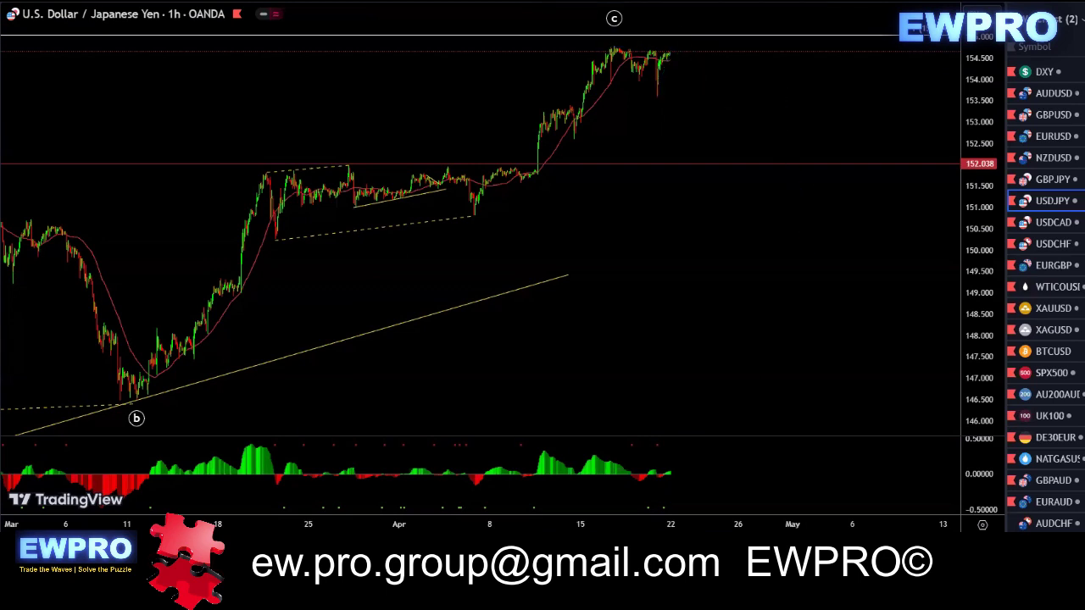
# - Open USDCAD on the daily timeframe and fit the W, X, Y, X, Z structure since the 2021 low with its projection levels
pyautogui.click(1054, 223)
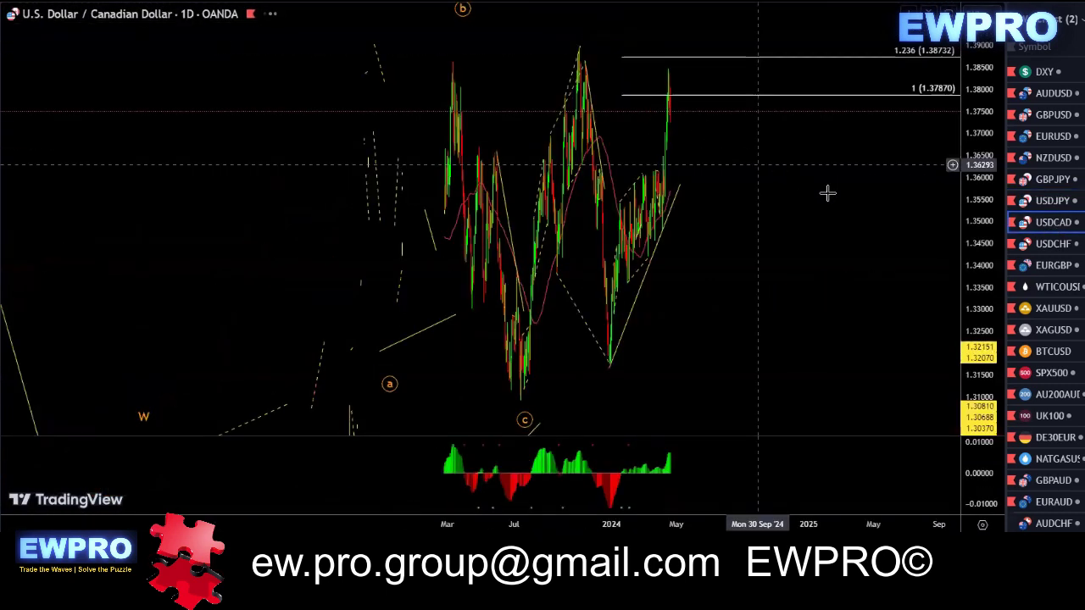
pyautogui.moveTo(971, 214); pyautogui.dragTo(971, 240)
pyautogui.scroll(-1, 820, 219)
pyautogui.scroll(-1, 817, 218)
pyautogui.scroll(2, 814, 217)
pyautogui.moveTo(744, 222); pyautogui.dragTo(775, 221)
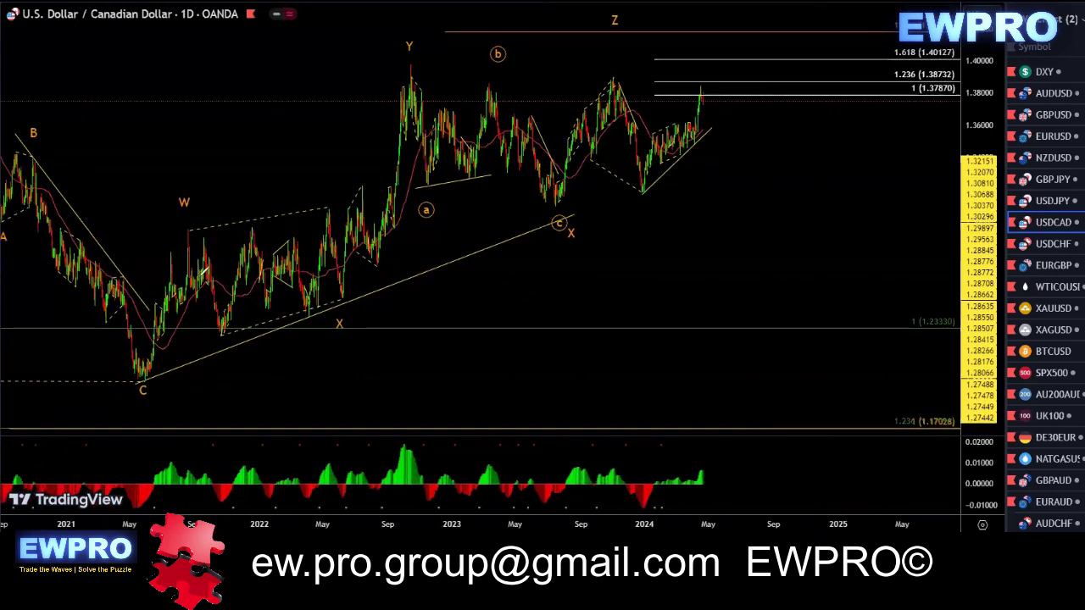
# - Trace the daily USDCAD W, X, Y, X, Z swings and the expanding correction before the latest rise, clearing the sketch when done
pyautogui.moveTo(142, 381)
pyautogui.mouseDown()
pyautogui.moveTo(203, 225)
pyautogui.moveTo(349, 293)
pyautogui.moveTo(415, 68)
pyautogui.moveTo(559, 179)
pyautogui.moveTo(580, 161)
pyautogui.moveTo(634, 13)
pyautogui.mouseUp()
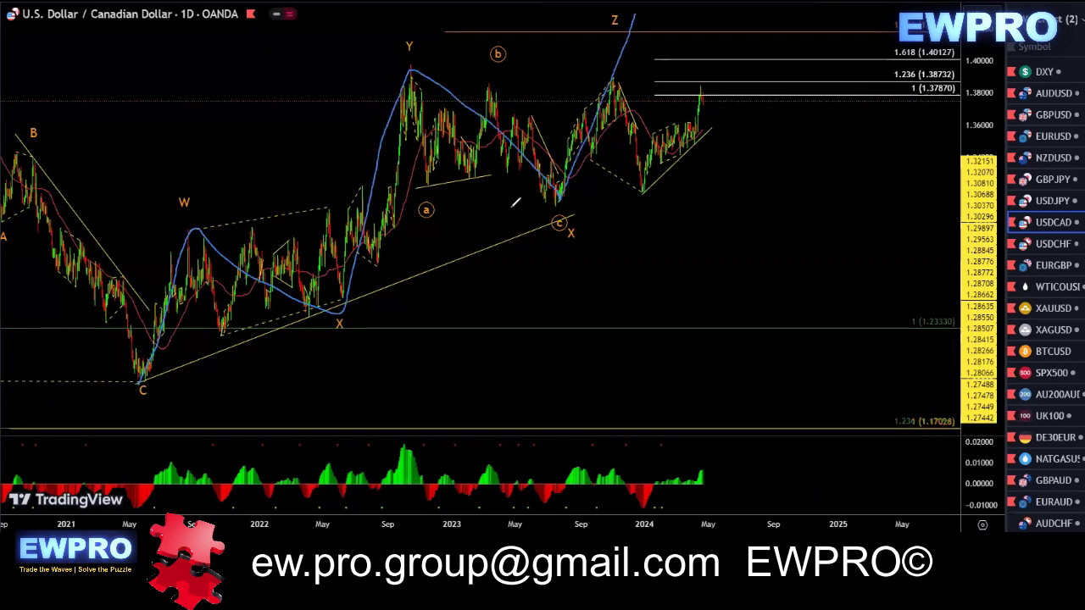
pyautogui.moveTo(581, 119)
pyautogui.mouseDown()
pyautogui.moveTo(592, 149)
pyautogui.moveTo(623, 90)
pyautogui.moveTo(633, 178)
pyautogui.moveTo(594, 162)
pyautogui.mouseUp()
pyautogui.moveTo(597, 100)
pyautogui.mouseDown()
pyautogui.moveTo(559, 193)
pyautogui.moveTo(580, 113)
pyautogui.moveTo(644, 180)
pyautogui.moveTo(699, 90)
pyautogui.mouseUp()
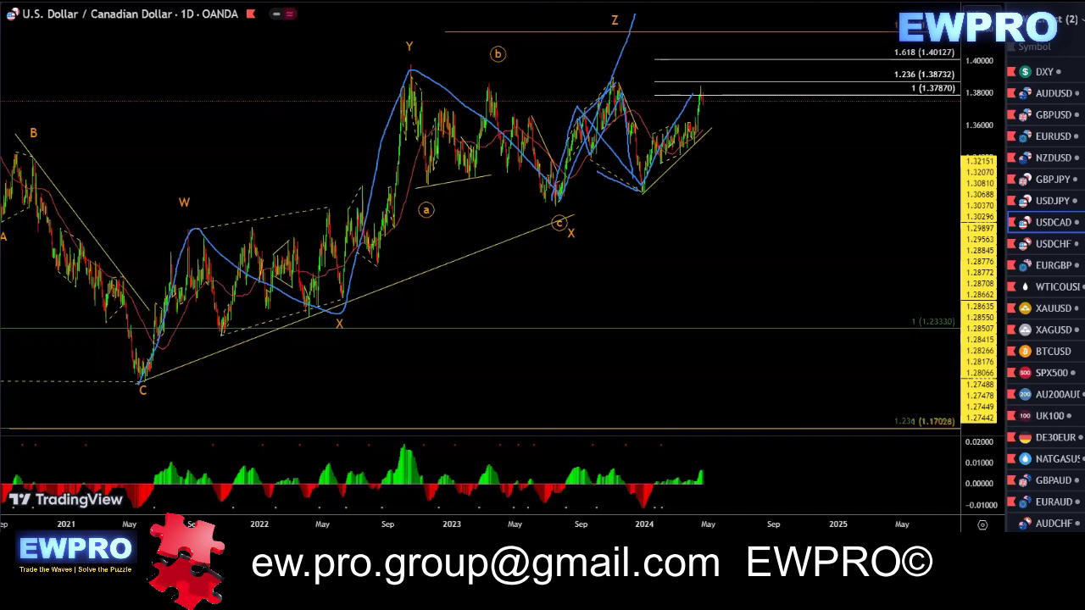
pyautogui.press('Escape')
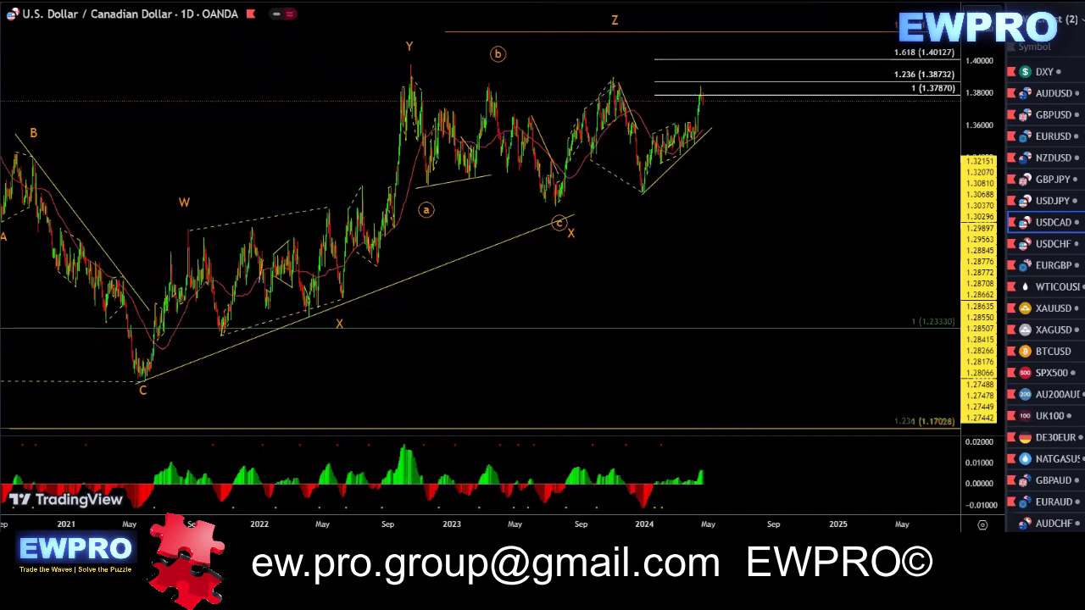
# - Review the latest USDCAD c wave around the 1.37870 level on the 4-hour and 1-hour timeframes
pyautogui.click(204, 3)
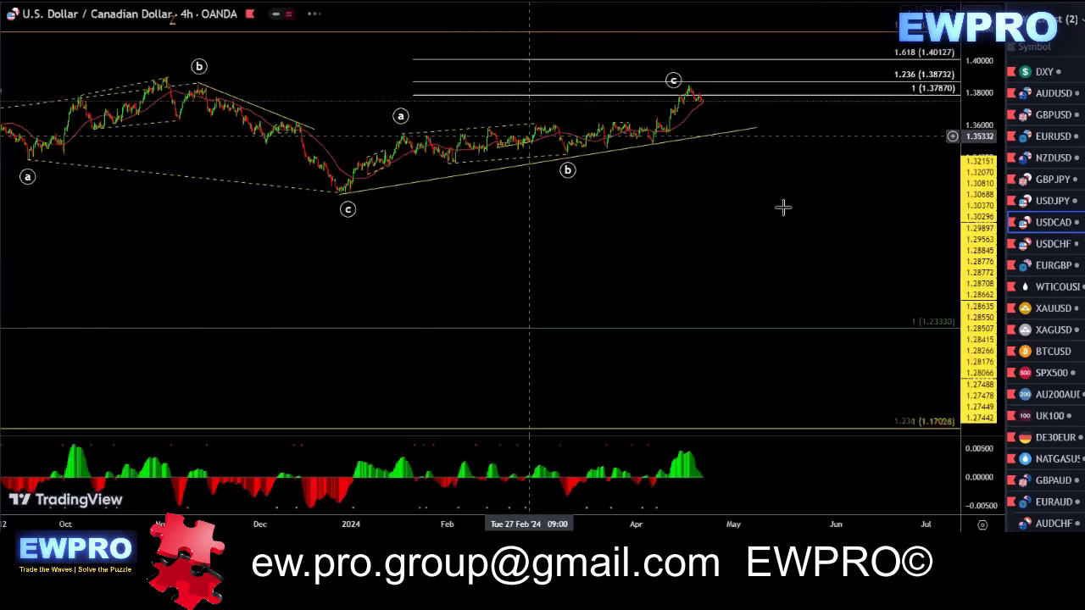
pyautogui.doubleClick(977, 255)
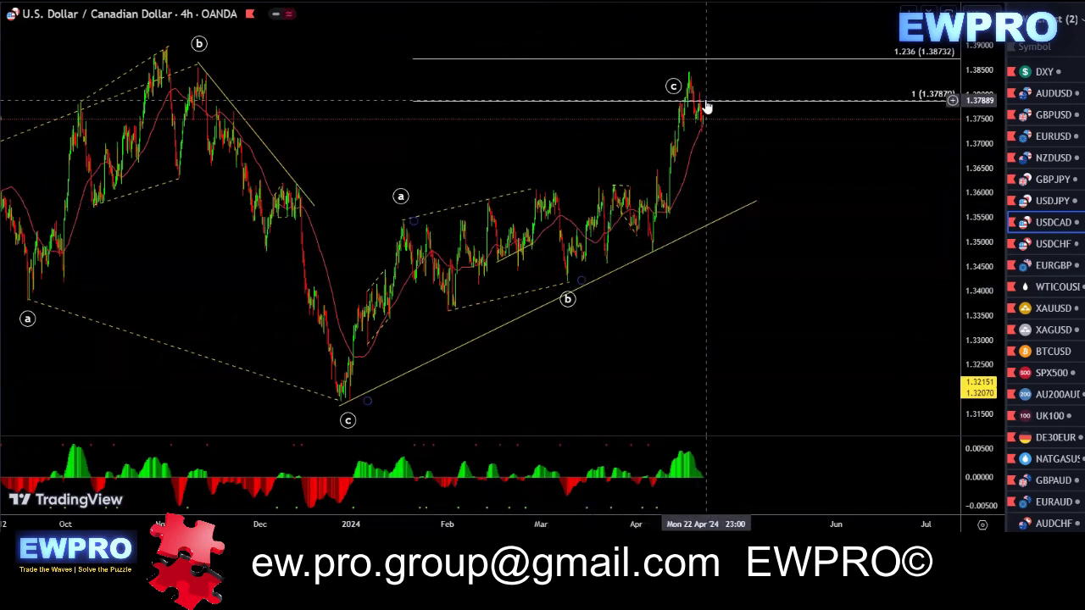
pyautogui.click(130, 3)
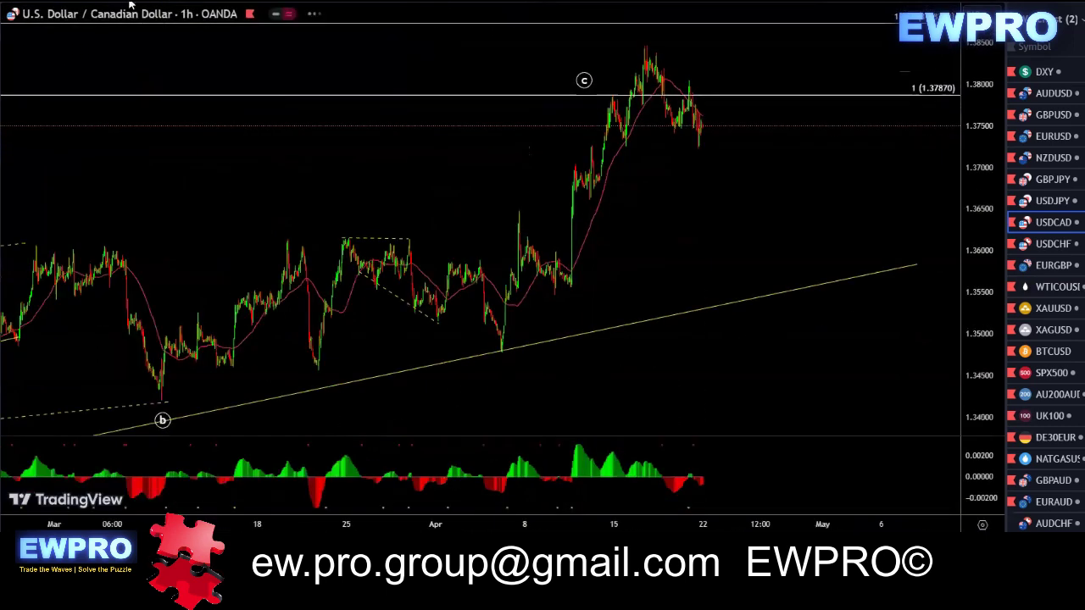
pyautogui.moveTo(985, 281); pyautogui.dragTo(985, 251)
pyautogui.scroll(-1, 851, 220)
pyautogui.moveTo(840, 219); pyautogui.dragTo(790, 216)
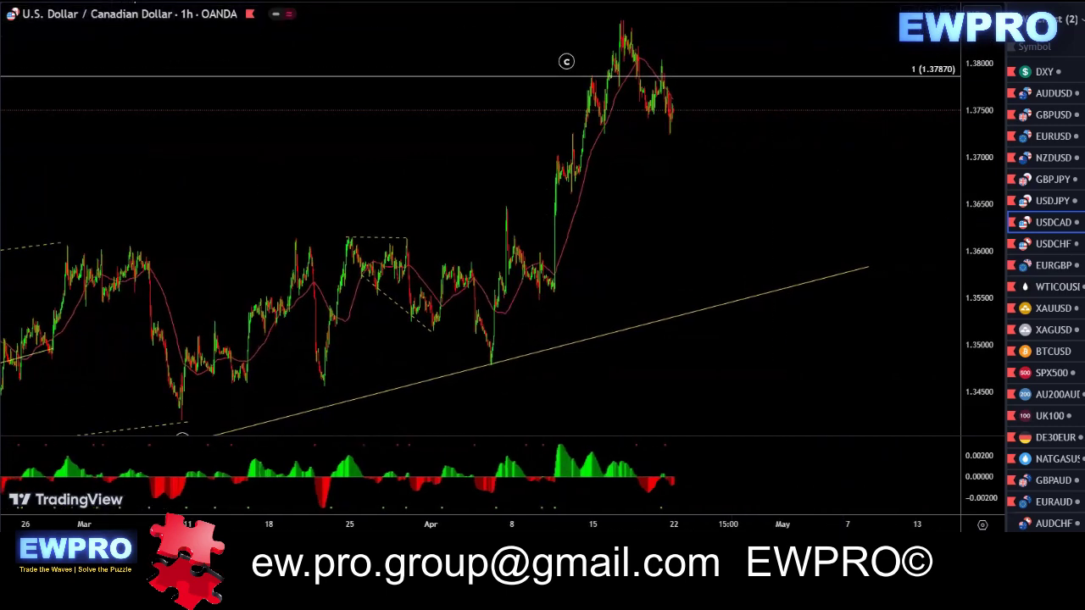
# - Return USDCAD to the 4-hour timeframe and fit the a, b, c rise since February with the 1.37870 and 1.38732 levels
pyautogui.click(135, 2)
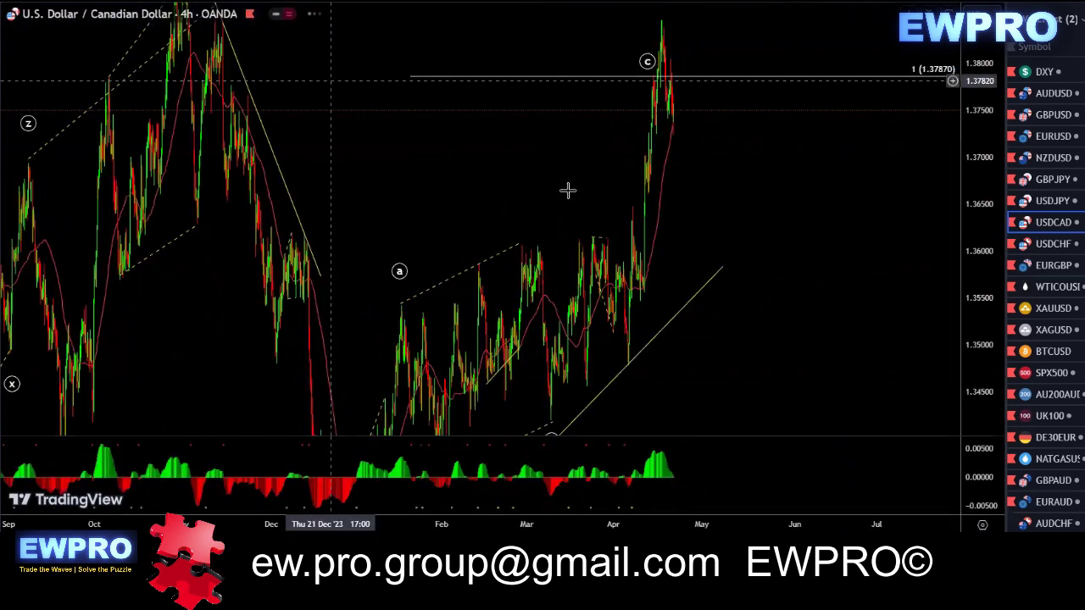
pyautogui.scroll(1, 589, 197)
pyautogui.scroll(3, 650, 209)
pyautogui.moveTo(966, 250); pyautogui.dragTo(964, 325)
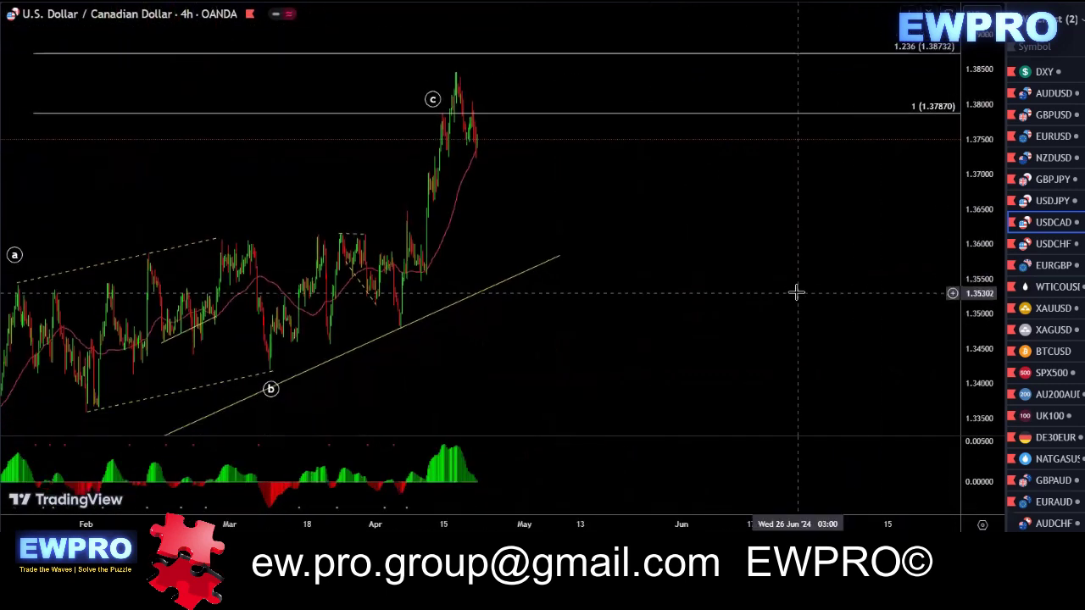
pyautogui.moveTo(796, 287); pyautogui.dragTo(809, 265)
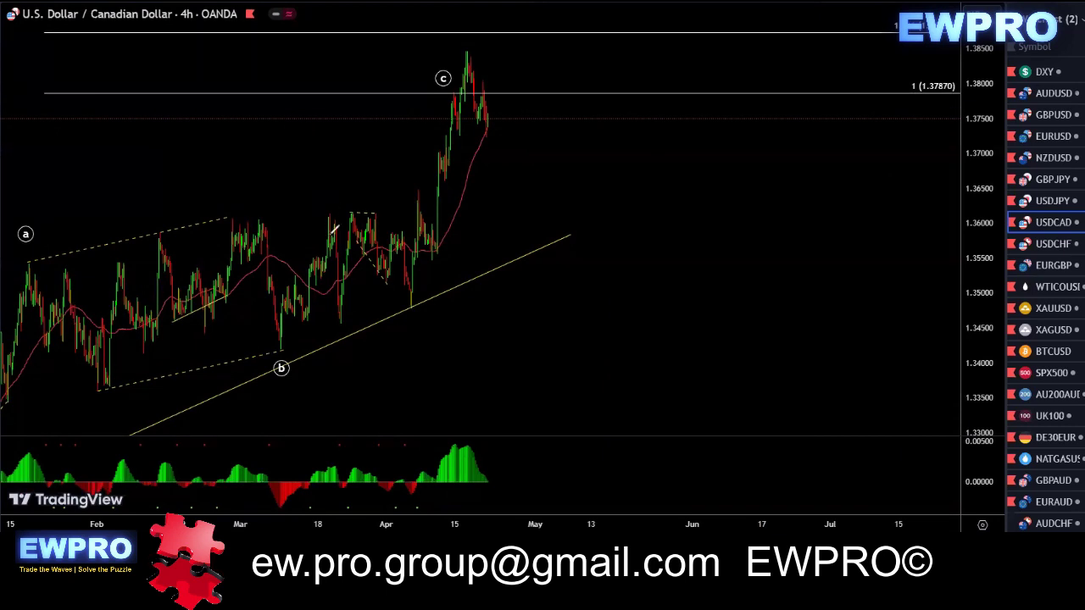
# - Outline the expanding 4-hour USDCAD correction between mid-March and mid-April, tracing its internal swings and both boundaries
pyautogui.moveTo(340, 324)
pyautogui.mouseDown()
pyautogui.moveTo(353, 215)
pyautogui.moveTo(399, 293)
pyautogui.moveTo(415, 187)
pyautogui.mouseUp()
pyautogui.moveTo(348, 213)
pyautogui.mouseDown()
pyautogui.moveTo(343, 273)
pyautogui.moveTo(373, 263)
pyautogui.moveTo(415, 189)
pyautogui.moveTo(437, 252)
pyautogui.moveTo(347, 315)
pyautogui.mouseUp()
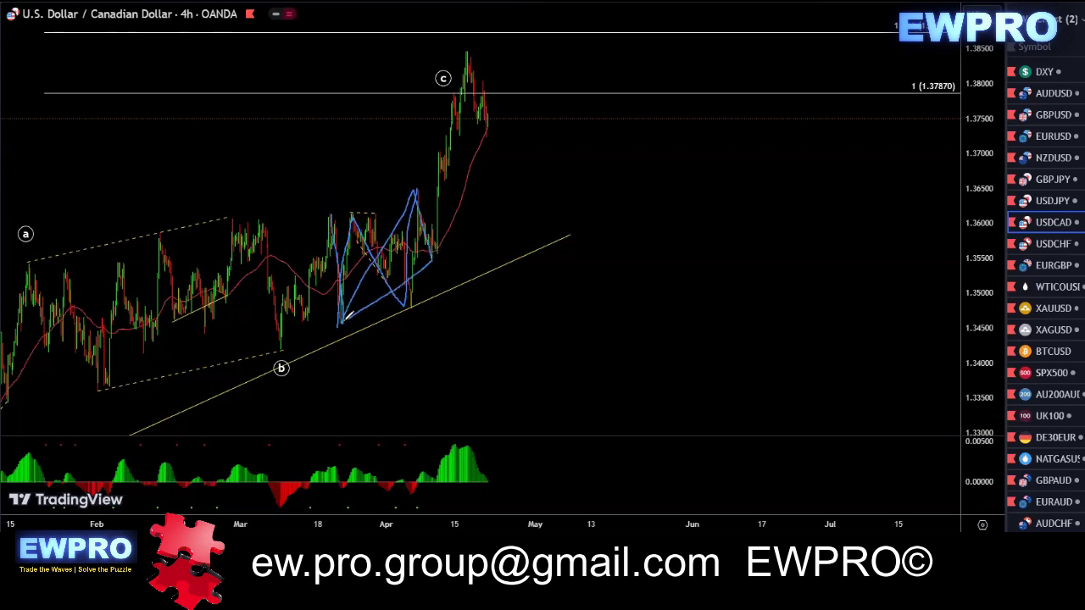
pyautogui.moveTo(335, 207); pyautogui.dragTo(415, 189)
# - Sketch the USDCAD rise from b, a pullback to about 1.365 and a new high above 1.38732, clearing all sketches when done
pyautogui.moveTo(283, 351)
pyautogui.mouseDown()
pyautogui.moveTo(312, 246)
pyautogui.moveTo(349, 243)
pyautogui.moveTo(418, 285)
pyautogui.moveTo(475, 56)
pyautogui.moveTo(486, 50)
pyautogui.moveTo(571, 182)
pyautogui.moveTo(634, 3)
pyautogui.mouseUp()
pyautogui.moveTo(572, 191); pyautogui.dragTo(626, 7)
pyautogui.moveTo(487, 478)
pyautogui.mouseDown()
pyautogui.moveTo(512, 501)
pyautogui.moveTo(537, 477)
pyautogui.mouseUp()
pyautogui.moveTo(409, 494); pyautogui.dragTo(517, 499)
pyautogui.moveTo(575, 161)
pyautogui.mouseDown()
pyautogui.moveTo(465, 32)
pyautogui.moveTo(573, 182)
pyautogui.moveTo(564, 174)
pyautogui.moveTo(614, 34)
pyautogui.mouseUp()
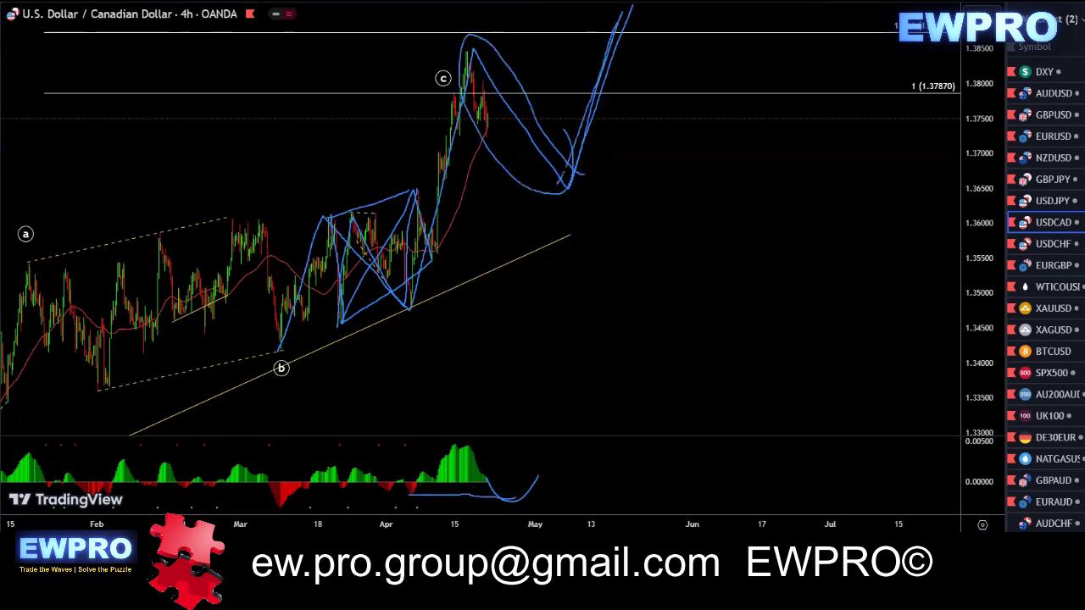
pyautogui.press('e')
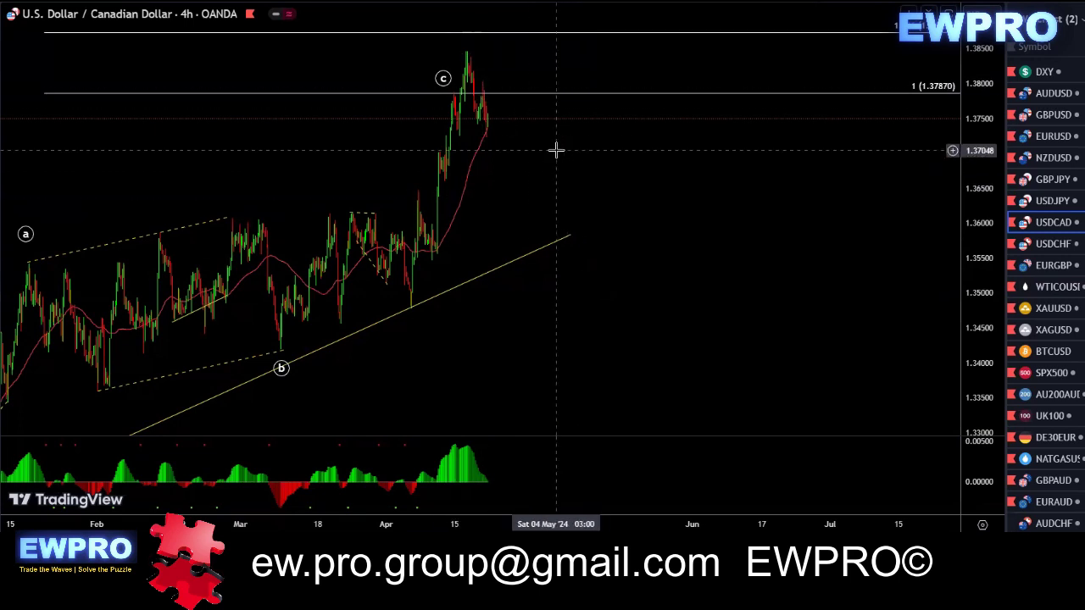
# - Open USDCHF on the daily timeframe and fit the A, B, C decline and the rise from C with its projection levels
pyautogui.click(1065, 246)
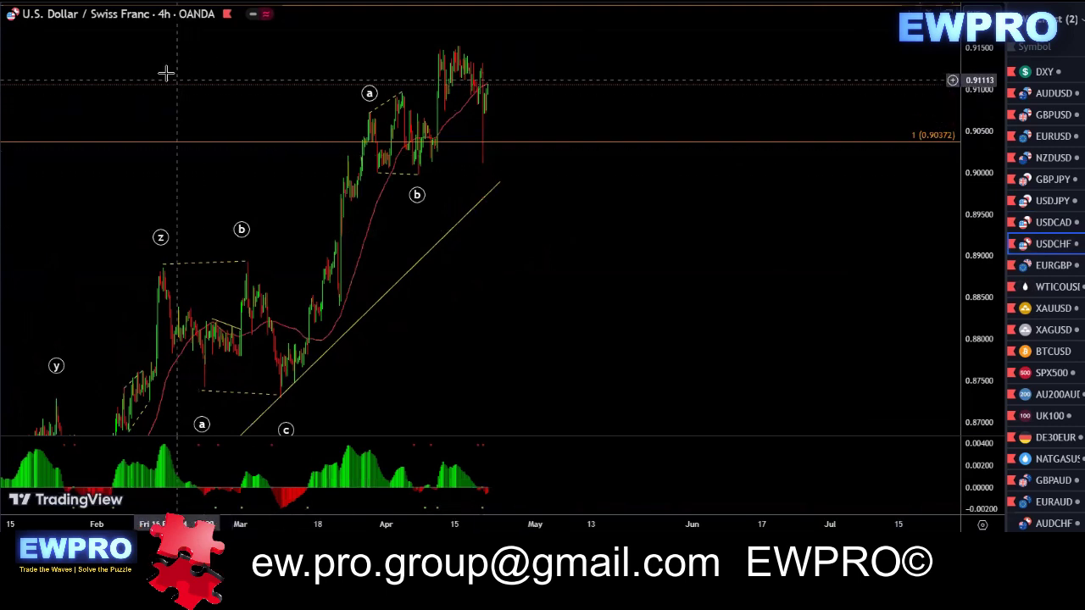
pyautogui.click(161, 1)
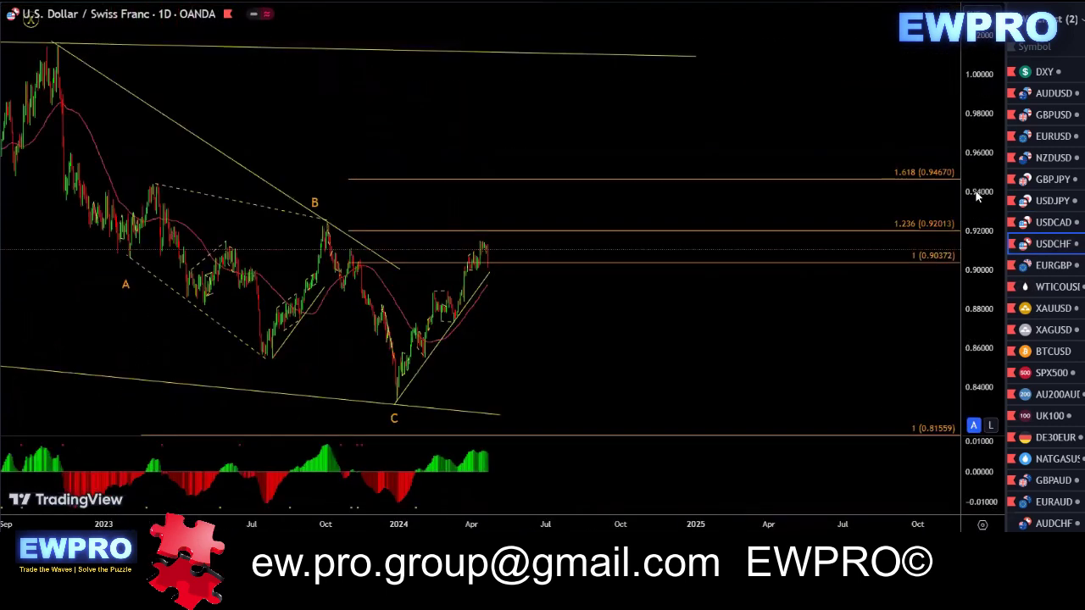
pyautogui.scroll(2, 656, 307)
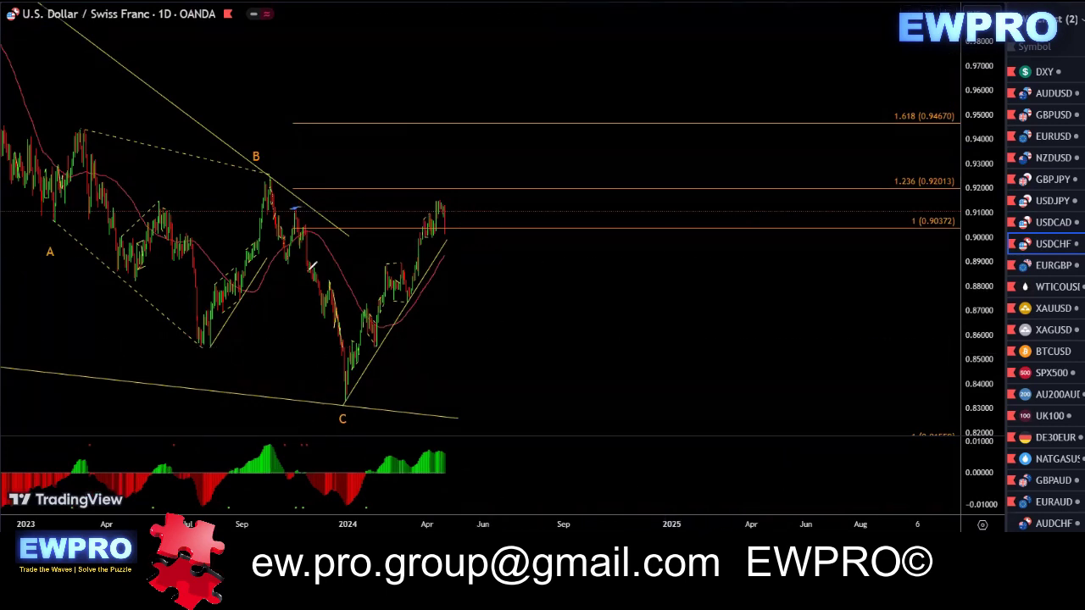
# - Sketch the daily USDCHF rise from C, a pullback to about 0.870 and a projected rise above 0.94670, clearing the sketch when done
pyautogui.moveTo(430, 203)
pyautogui.mouseDown()
pyautogui.moveTo(450, 198)
pyautogui.moveTo(450, 226)
pyautogui.moveTo(558, 312)
pyautogui.mouseUp()
pyautogui.moveTo(345, 400)
pyautogui.mouseDown()
pyautogui.moveTo(429, 200)
pyautogui.moveTo(562, 305)
pyautogui.moveTo(670, 111)
pyautogui.mouseUp()
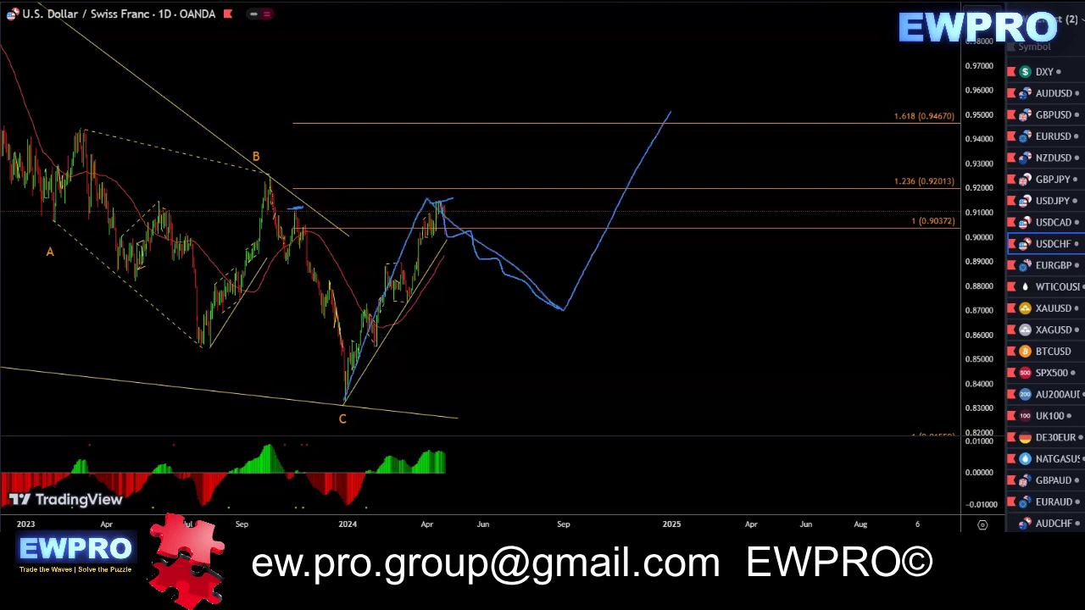
pyautogui.press('Escape')
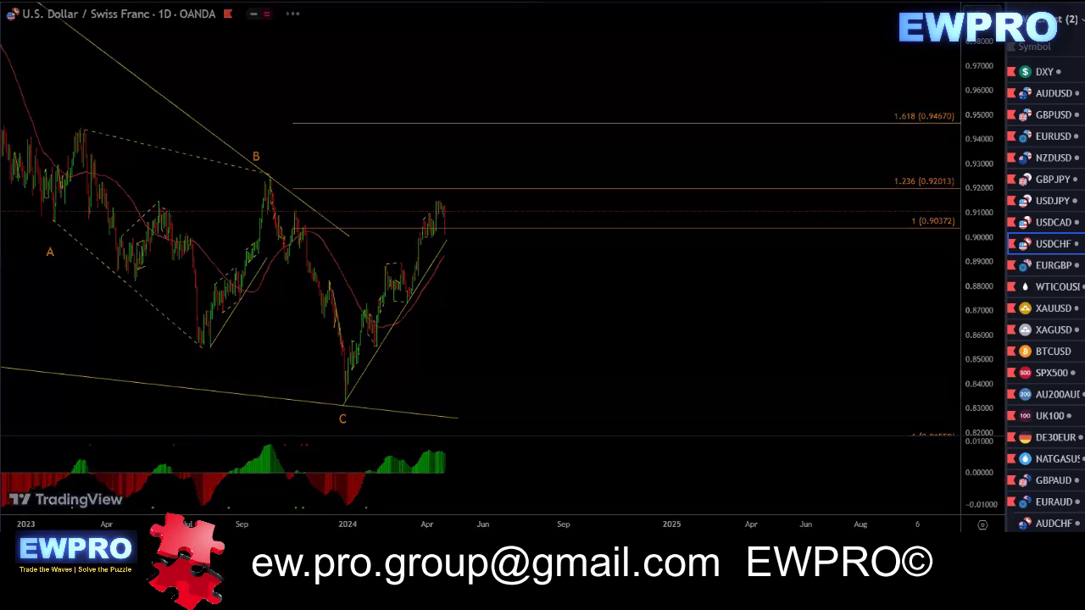
# - On the 4-hour USDCHF chart, trace the rise from the December low through the a, b, c correction and the declining momentum peaks, then clear the sketch
pyautogui.scroll(-2, 805, 224)
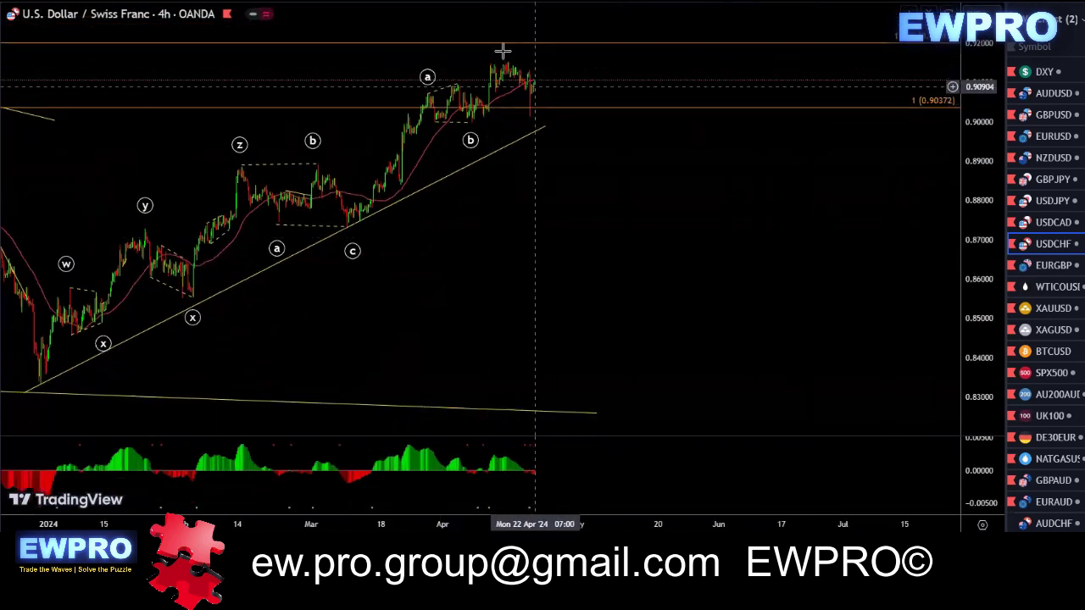
pyautogui.moveTo(608, 176); pyautogui.dragTo(711, 200)
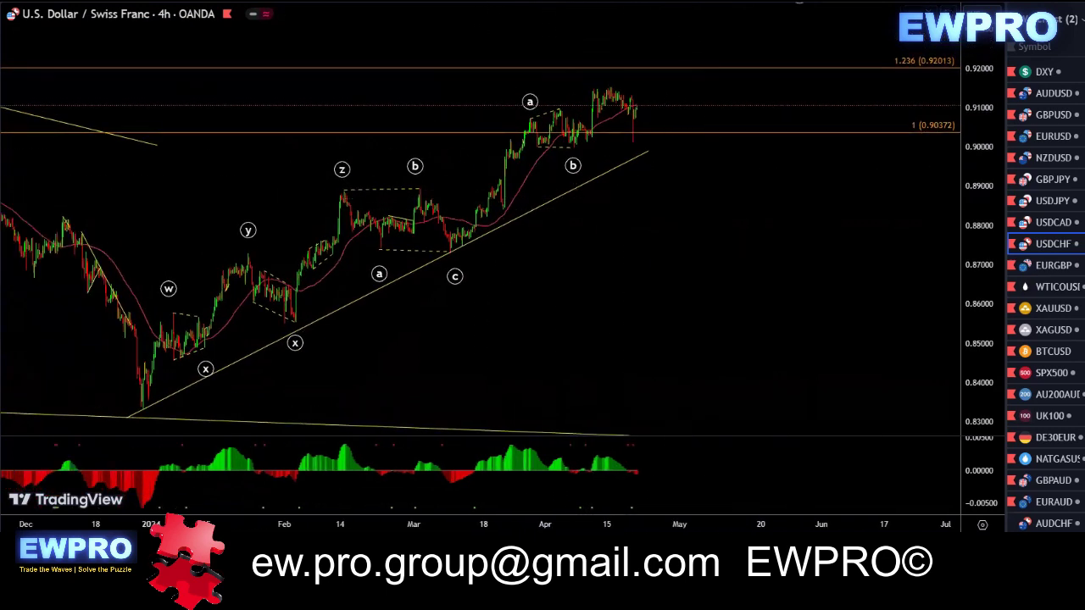
pyautogui.moveTo(512, 444); pyautogui.dragTo(646, 459)
pyautogui.moveTo(140, 397)
pyautogui.mouseDown()
pyautogui.moveTo(343, 188)
pyautogui.moveTo(381, 248)
pyautogui.moveTo(427, 187)
pyautogui.moveTo(457, 243)
pyautogui.moveTo(381, 229)
pyautogui.moveTo(435, 170)
pyautogui.mouseUp()
pyautogui.moveTo(455, 247)
pyautogui.mouseDown()
pyautogui.moveTo(512, 142)
pyautogui.moveTo(601, 100)
pyautogui.moveTo(614, 76)
pyautogui.mouseUp()
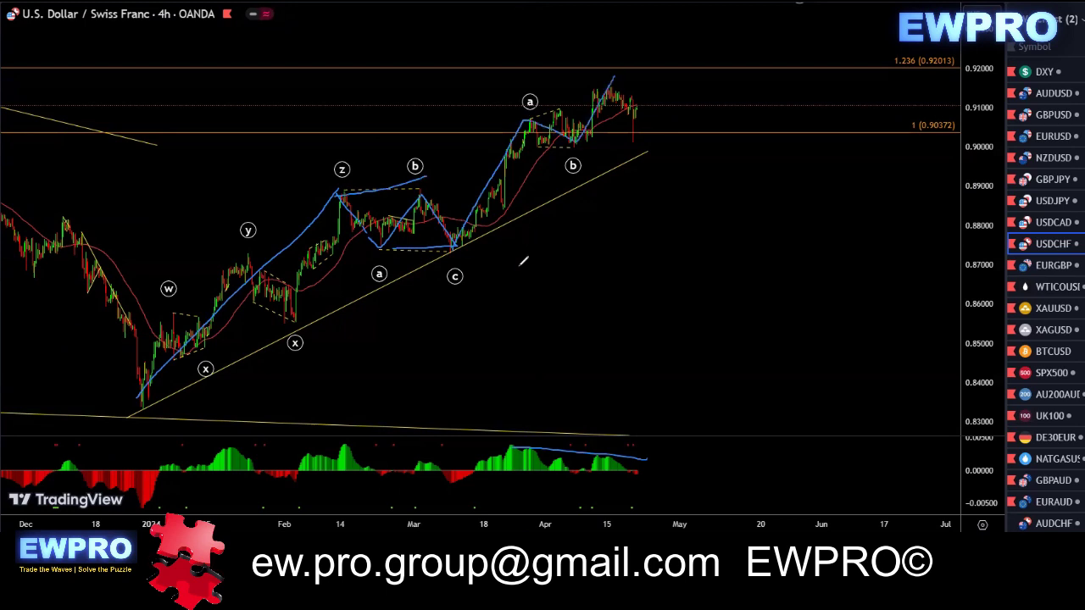
pyautogui.moveTo(632, 137)
pyautogui.mouseDown()
pyautogui.moveTo(645, 72)
pyautogui.moveTo(616, 88)
pyautogui.mouseUp()
pyautogui.moveTo(641, 105)
pyautogui.mouseDown()
pyautogui.moveTo(653, 106)
pyautogui.moveTo(643, 91)
pyautogui.moveTo(645, 106)
pyautogui.mouseUp()
pyautogui.press('e')
# - Sketch a 4-hour USDCHF rise to 0.92013, a corrective decline to about 0.860 and a new rise above 0.92013, clearing the sketch when done
pyautogui.moveTo(628, 139)
pyautogui.mouseDown()
pyautogui.moveTo(648, 69)
pyautogui.moveTo(674, 158)
pyautogui.moveTo(685, 144)
pyautogui.moveTo(737, 140)
pyautogui.mouseUp()
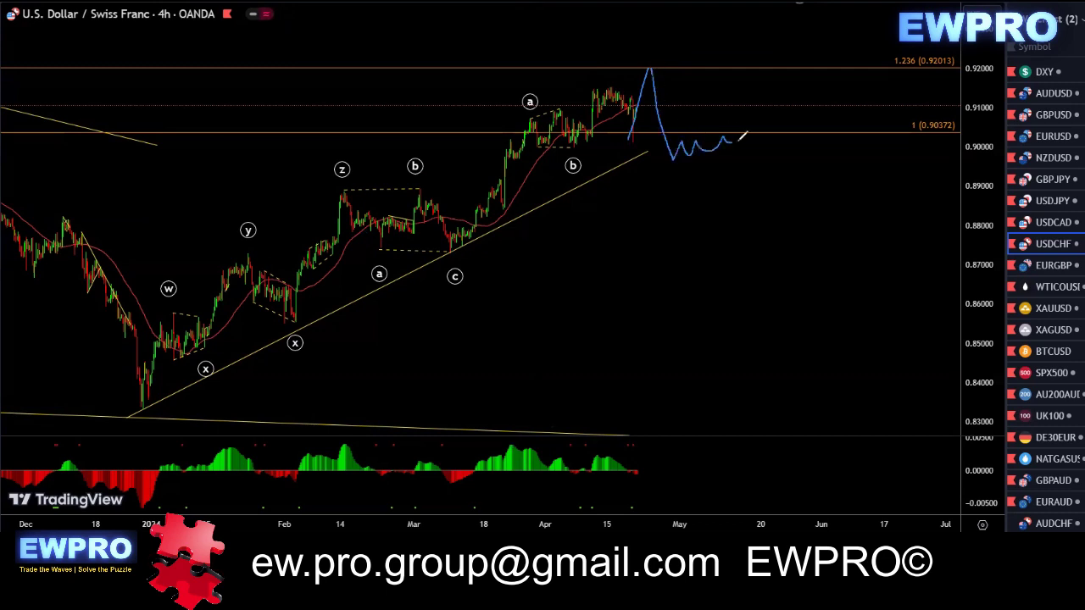
pyautogui.moveTo(674, 161)
pyautogui.mouseDown()
pyautogui.moveTo(749, 141)
pyautogui.moveTo(761, 111)
pyautogui.moveTo(780, 238)
pyautogui.moveTo(835, 176)
pyautogui.moveTo(881, 287)
pyautogui.moveTo(831, 157)
pyautogui.mouseUp()
pyautogui.moveTo(800, 121)
pyautogui.mouseDown()
pyautogui.moveTo(640, 93)
pyautogui.moveTo(886, 273)
pyautogui.moveTo(869, 218)
pyautogui.mouseUp()
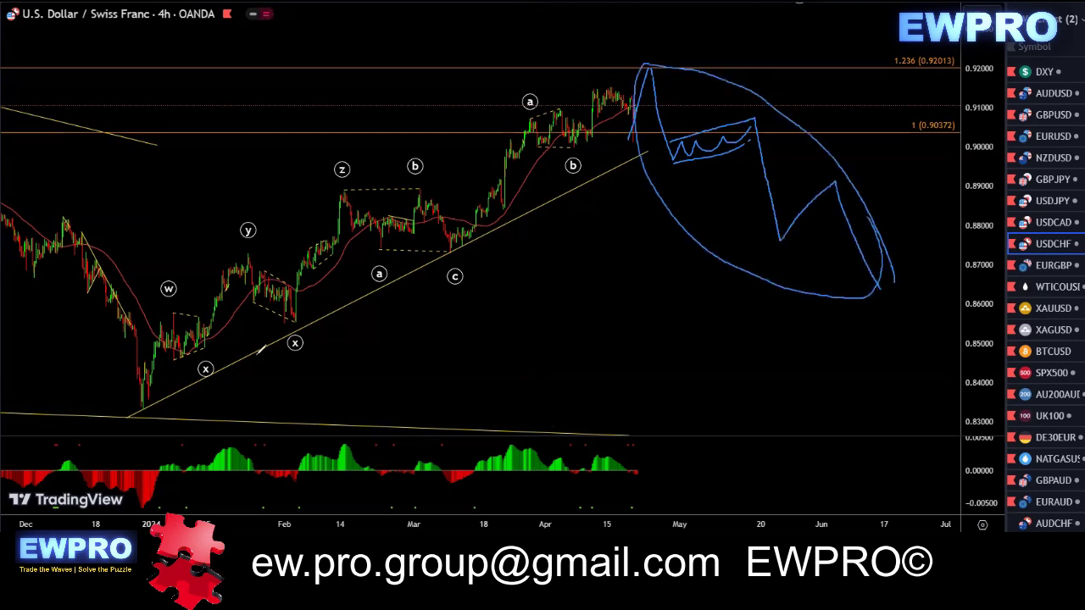
pyautogui.moveTo(141, 393)
pyautogui.mouseDown()
pyautogui.moveTo(624, 78)
pyautogui.moveTo(865, 294)
pyautogui.moveTo(927, 11)
pyautogui.mouseUp()
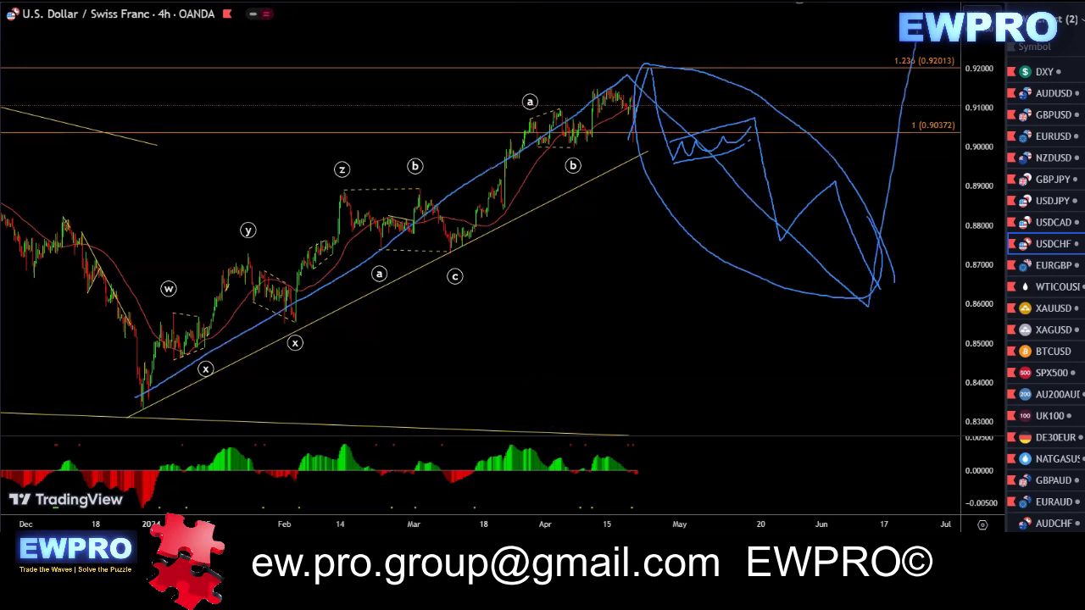
pyautogui.press('Escape')
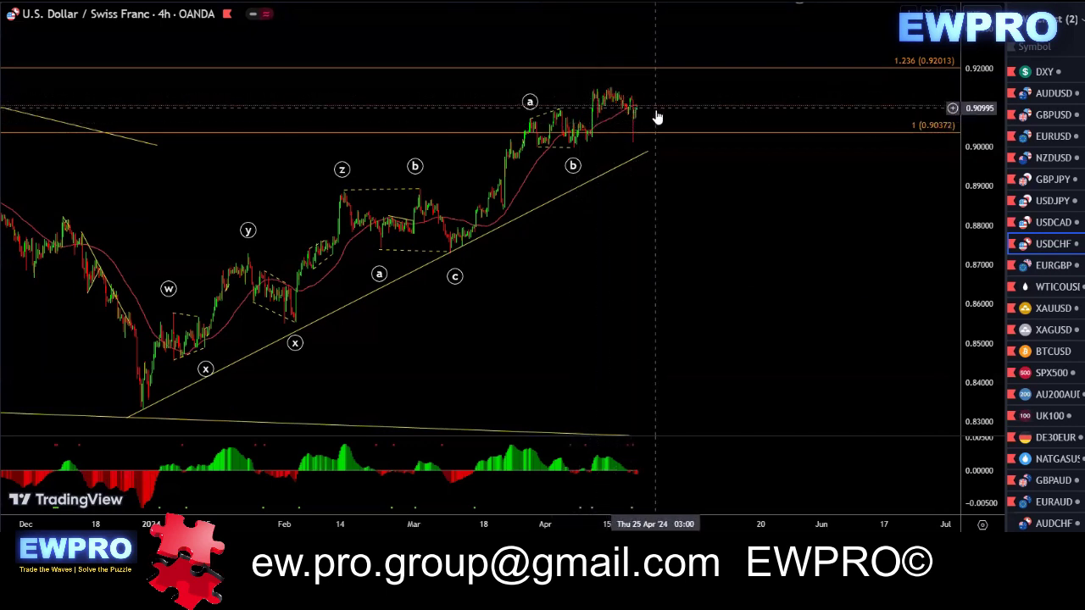
# - Switch USDCHF to the 1-hour timeframe and fit the April swings around a and b together with the latest rebound
pyautogui.scroll(2, 657, 117)
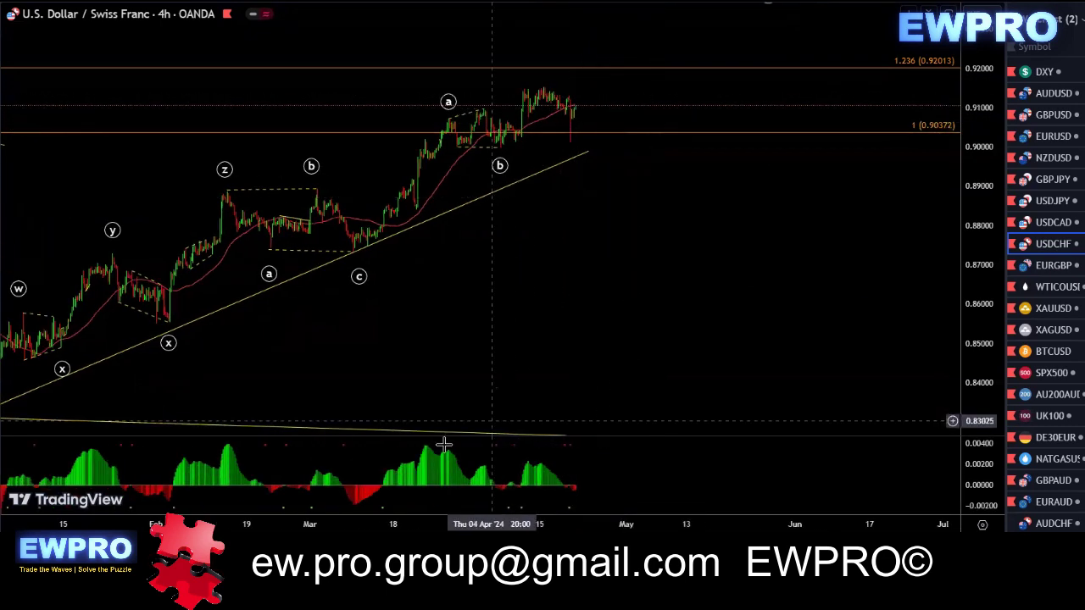
pyautogui.click(167, 2)
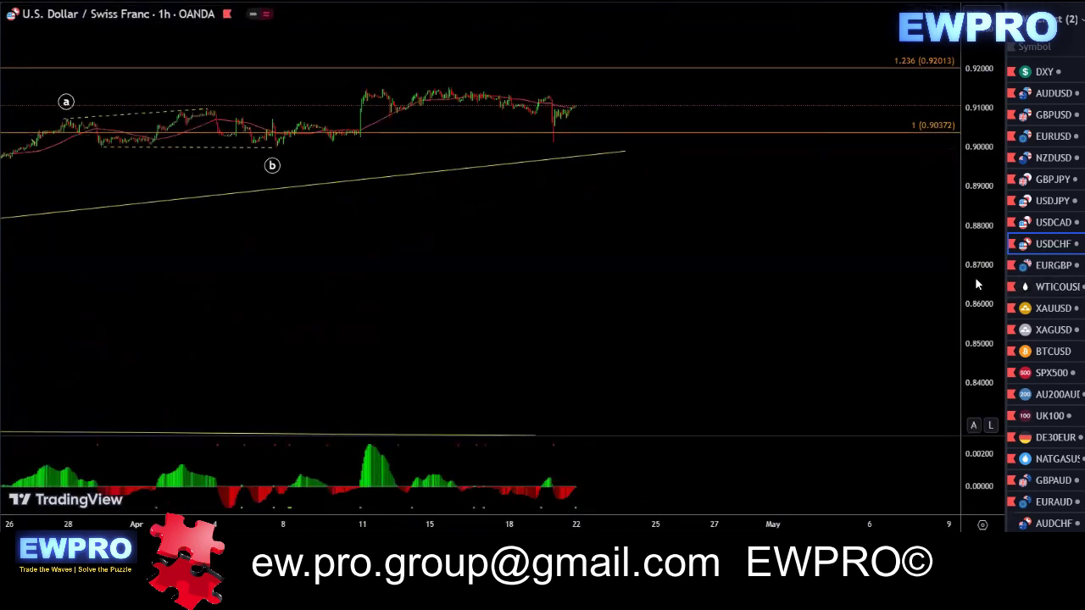
pyautogui.doubleClick(975, 277)
pyautogui.moveTo(970, 197); pyautogui.dragTo(966, 238)
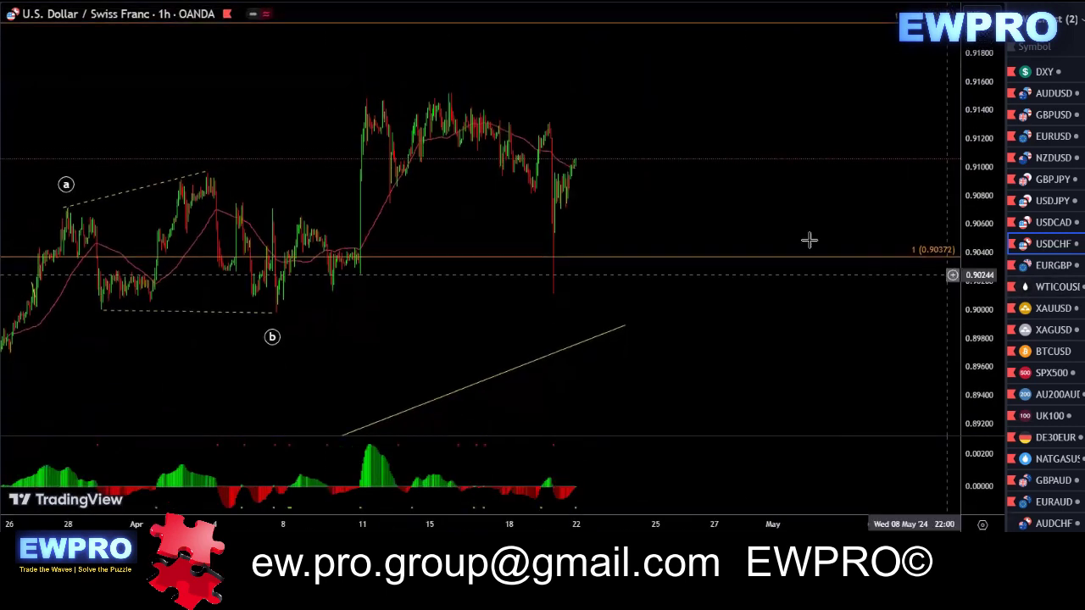
pyautogui.moveTo(669, 136); pyautogui.dragTo(659, 133)
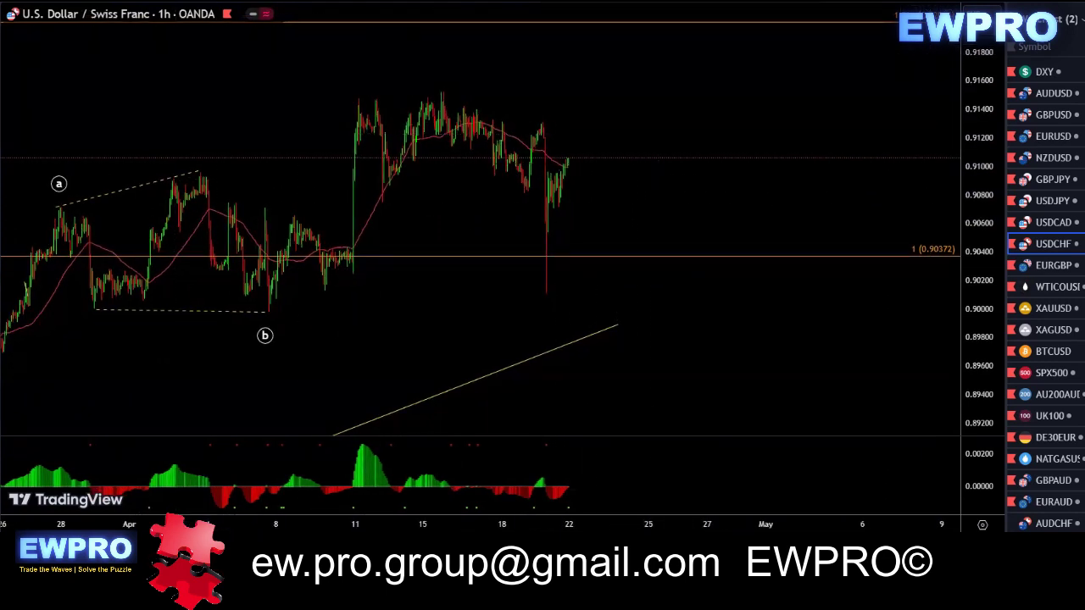
# - Mark the rising 1-hour momentum peaks, descending price highs, latest drop and a projected USDCHF rise, clearing the sketch when done
pyautogui.moveTo(476, 485); pyautogui.dragTo(551, 472)
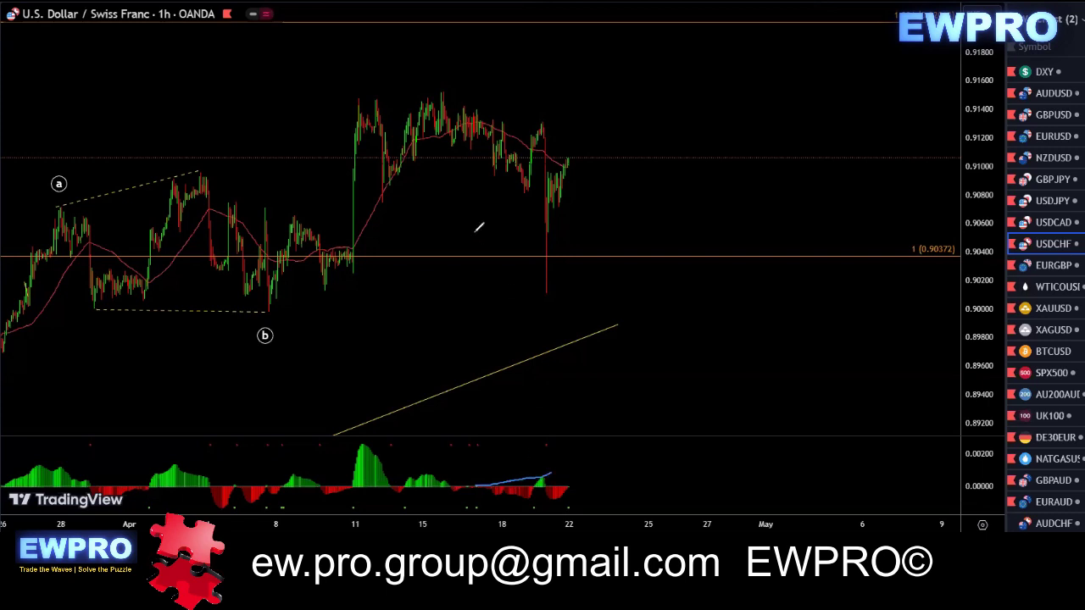
pyautogui.moveTo(427, 87); pyautogui.dragTo(447, 85)
pyautogui.moveTo(535, 123)
pyautogui.mouseDown()
pyautogui.moveTo(544, 123)
pyautogui.moveTo(554, 278)
pyautogui.mouseUp()
pyautogui.moveTo(570, 198); pyautogui.dragTo(601, 84)
pyautogui.moveTo(425, 81); pyautogui.dragTo(658, 177)
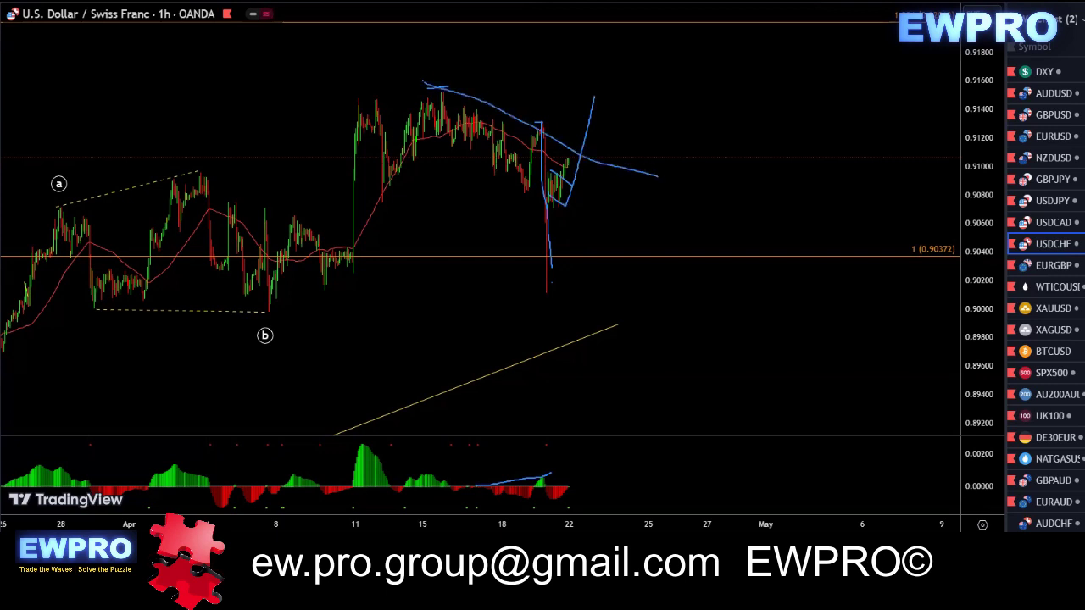
pyautogui.press('Escape')
# - Open EURGBP on the daily timeframe, fit its A, B, C structure, and sketch the rise from the early-2024 low, undoing the stroke
pyautogui.click(1051, 267)
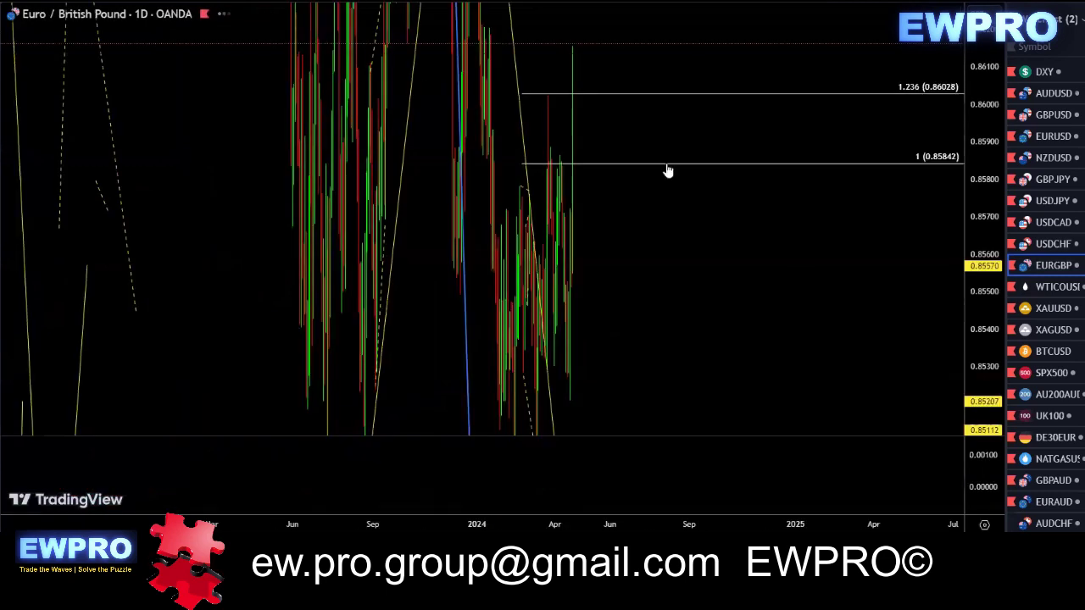
pyautogui.doubleClick(984, 254)
pyautogui.scroll(-1, 776, 193)
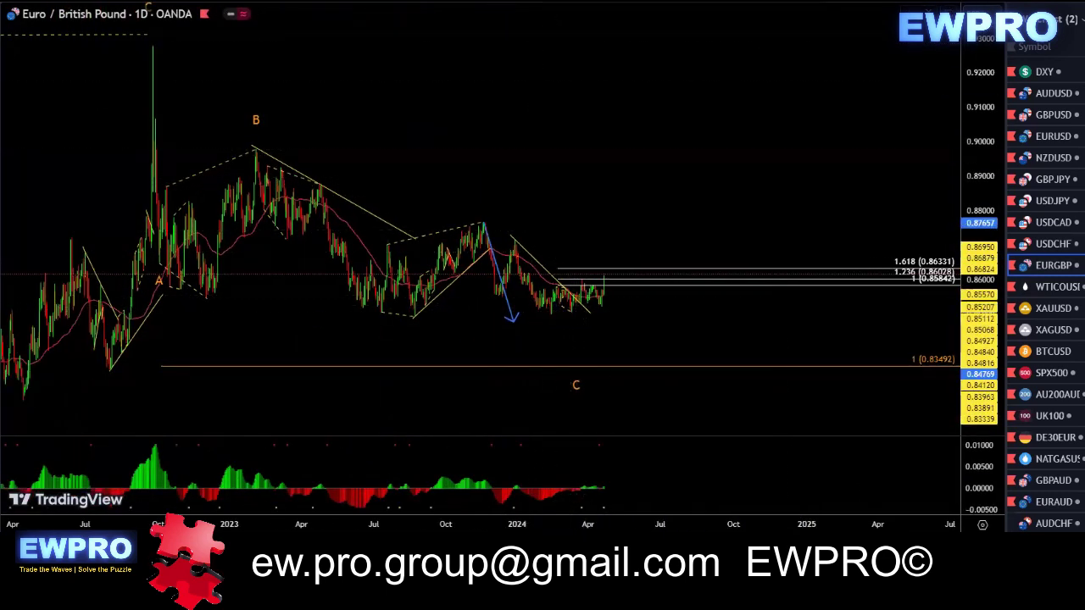
pyautogui.moveTo(609, 286); pyautogui.dragTo(551, 312)
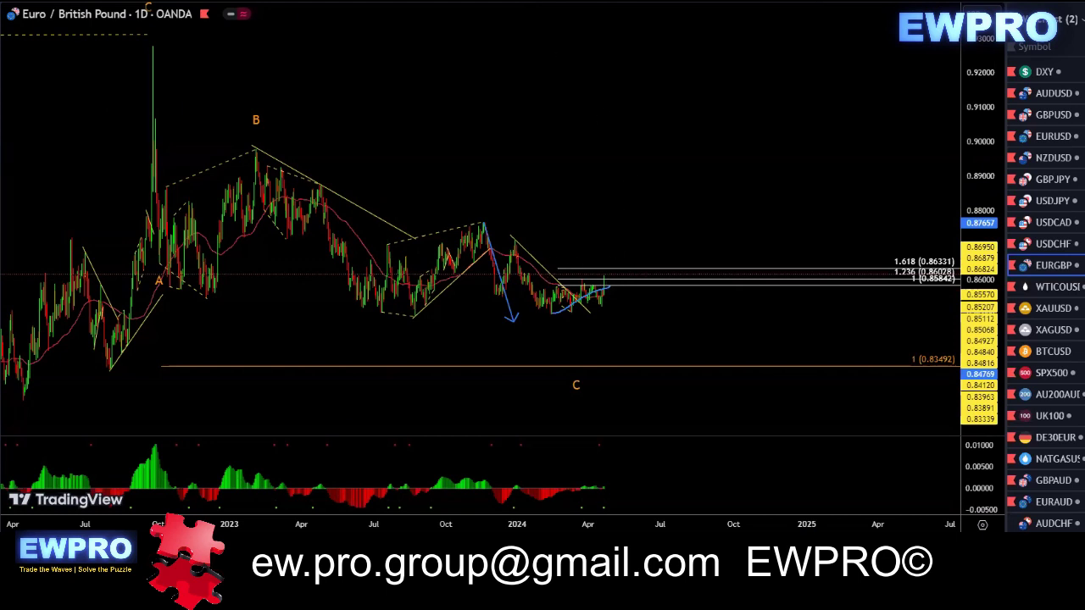
pyautogui.hotkey('ctrl', 'z')
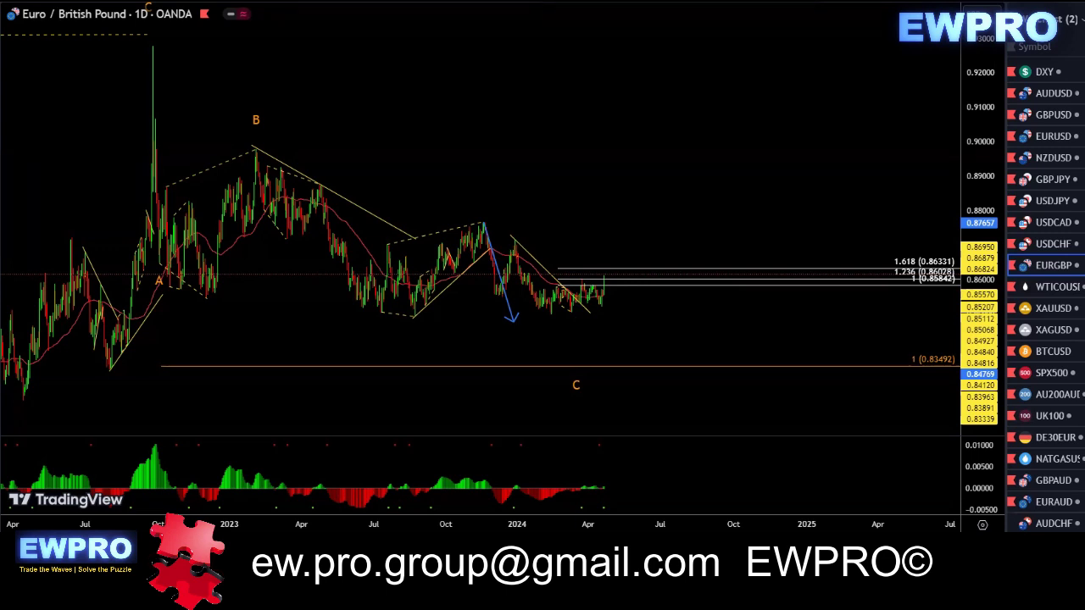
# - Sketch the 4-hour EURGBP rise from the February low, its channel boundaries and a projected decline, and inspect the April swings on the 1-hour timeframe
pyautogui.write('240')
pyautogui.press('Return')
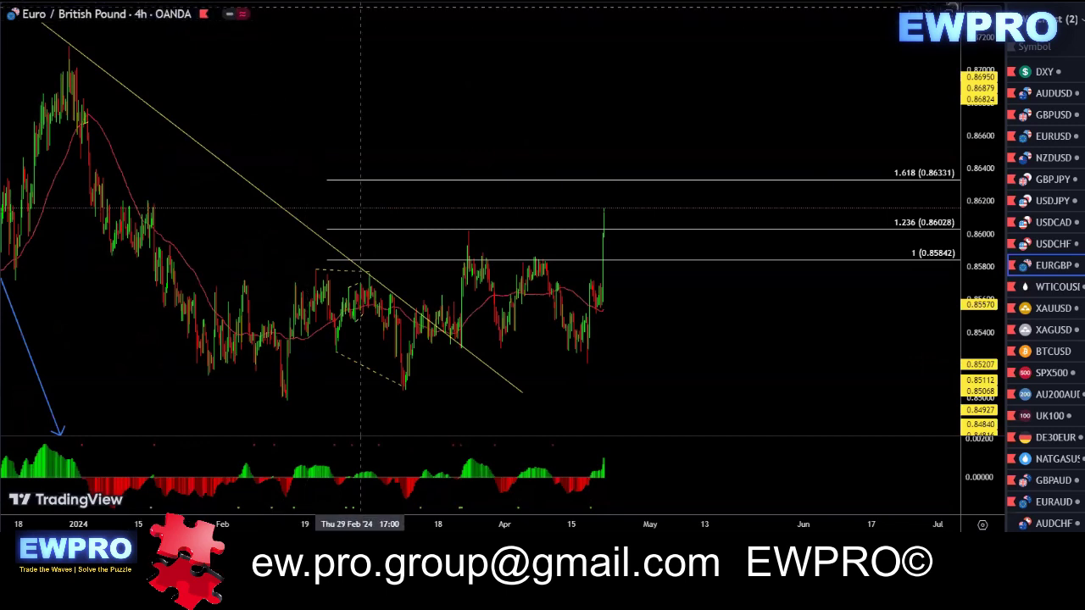
pyautogui.moveTo(284, 388)
pyautogui.mouseDown()
pyautogui.moveTo(314, 281)
pyautogui.moveTo(411, 348)
pyautogui.moveTo(477, 235)
pyautogui.moveTo(501, 331)
pyautogui.moveTo(552, 268)
pyautogui.moveTo(591, 357)
pyautogui.moveTo(617, 205)
pyautogui.moveTo(655, 263)
pyautogui.moveTo(738, 173)
pyautogui.moveTo(780, 222)
pyautogui.moveTo(833, 131)
pyautogui.mouseUp()
pyautogui.moveTo(290, 415); pyautogui.dragTo(895, 241)
pyautogui.moveTo(229, 298); pyautogui.dragTo(893, 83)
pyautogui.moveTo(836, 111); pyautogui.dragTo(871, 454)
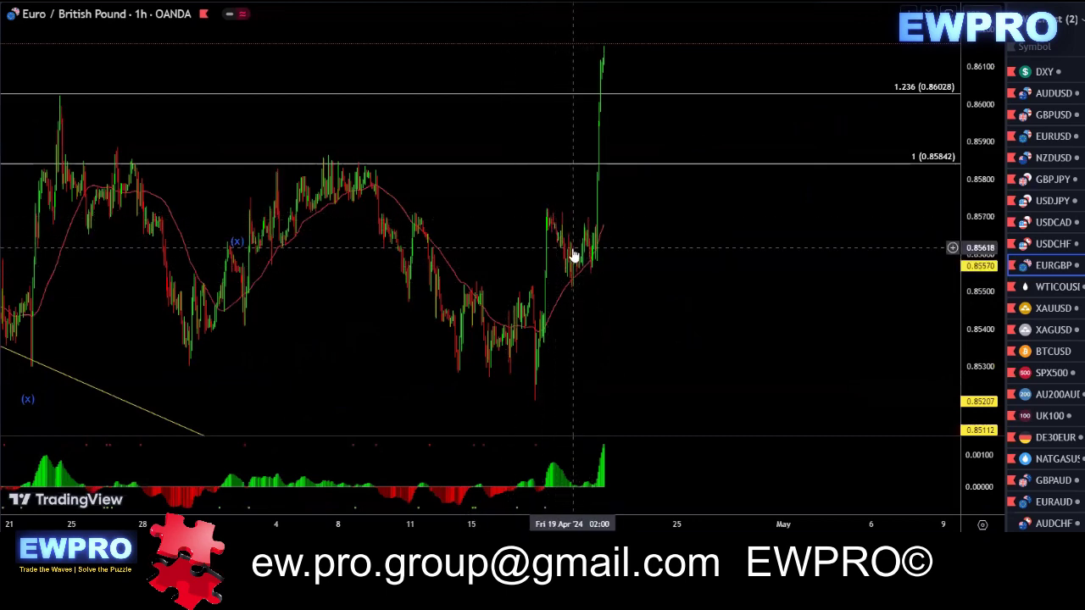
pyautogui.scroll(3, 593, 293)
pyautogui.moveTo(567, 299); pyautogui.dragTo(783, 301)
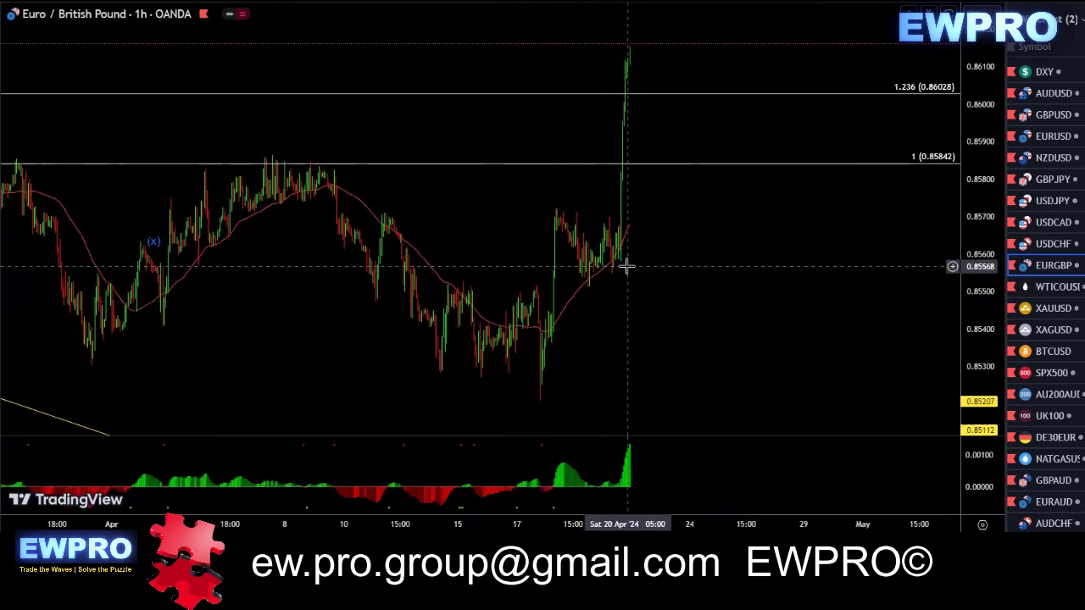
# - Open West Texas Oil on the daily timeframe and fit the swings from Z through A and a with the projected b, c and C labels
pyautogui.click(1066, 289)
pyautogui.click(339, 2)
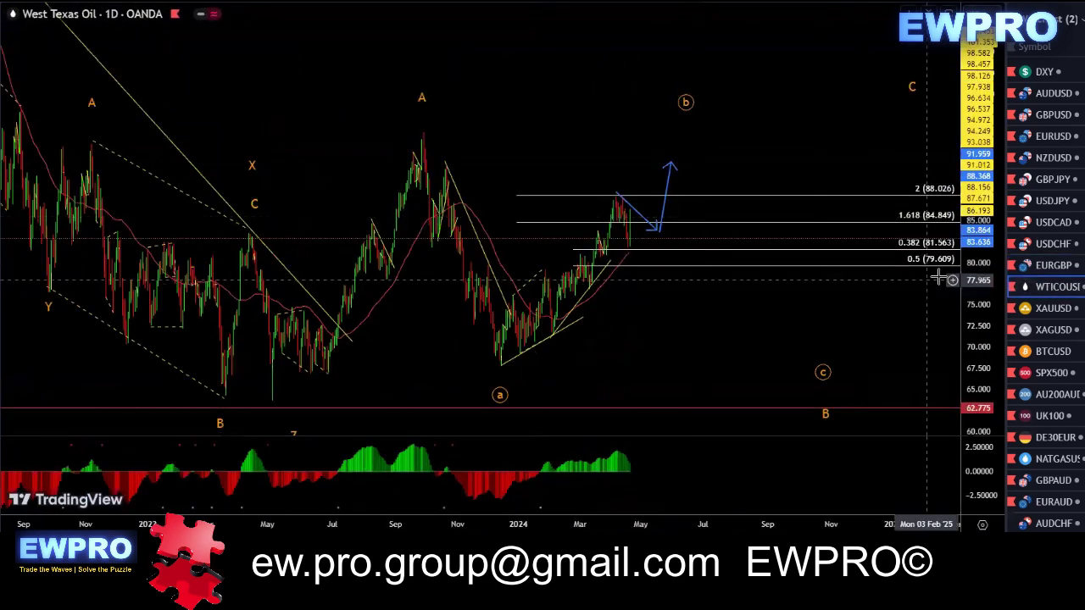
pyautogui.moveTo(976, 282); pyautogui.dragTo(975, 300)
pyautogui.scroll(1, 848, 310)
pyautogui.moveTo(710, 319); pyautogui.dragTo(724, 315)
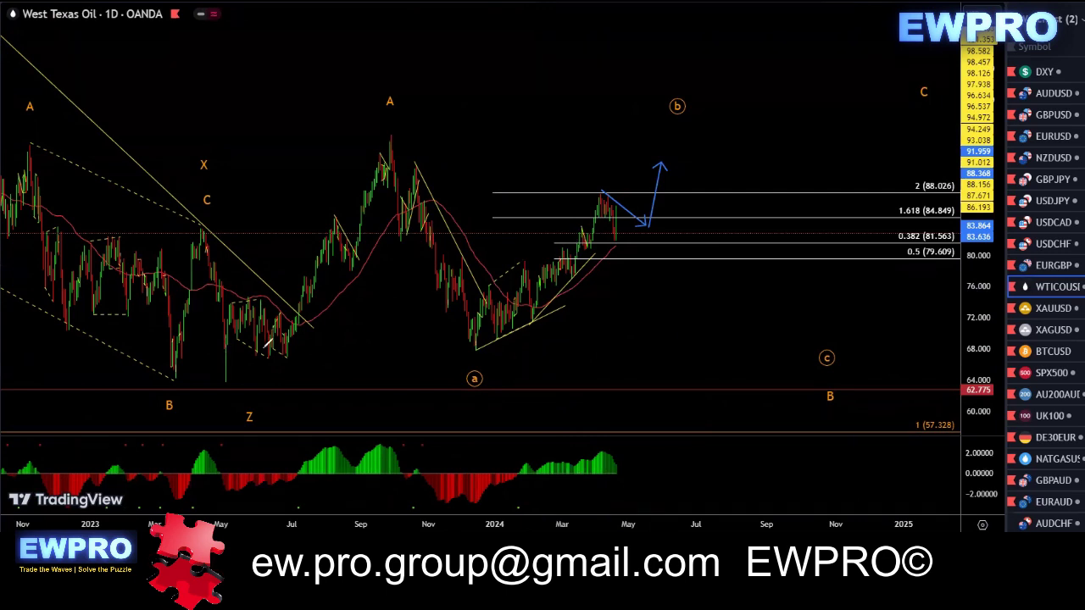
# - Sketch the daily oil rise to A, the fall to a, a rise towards b and a projected decline to about 71, clearing the sketch when done
pyautogui.moveTo(224, 380)
pyautogui.mouseDown()
pyautogui.moveTo(393, 138)
pyautogui.moveTo(473, 347)
pyautogui.mouseUp()
pyautogui.moveTo(586, 239)
pyautogui.mouseDown()
pyautogui.moveTo(678, 134)
pyautogui.moveTo(778, 324)
pyautogui.mouseUp()
pyautogui.moveTo(393, 136)
pyautogui.mouseDown()
pyautogui.moveTo(487, 318)
pyautogui.moveTo(521, 297)
pyautogui.moveTo(683, 93)
pyautogui.mouseUp()
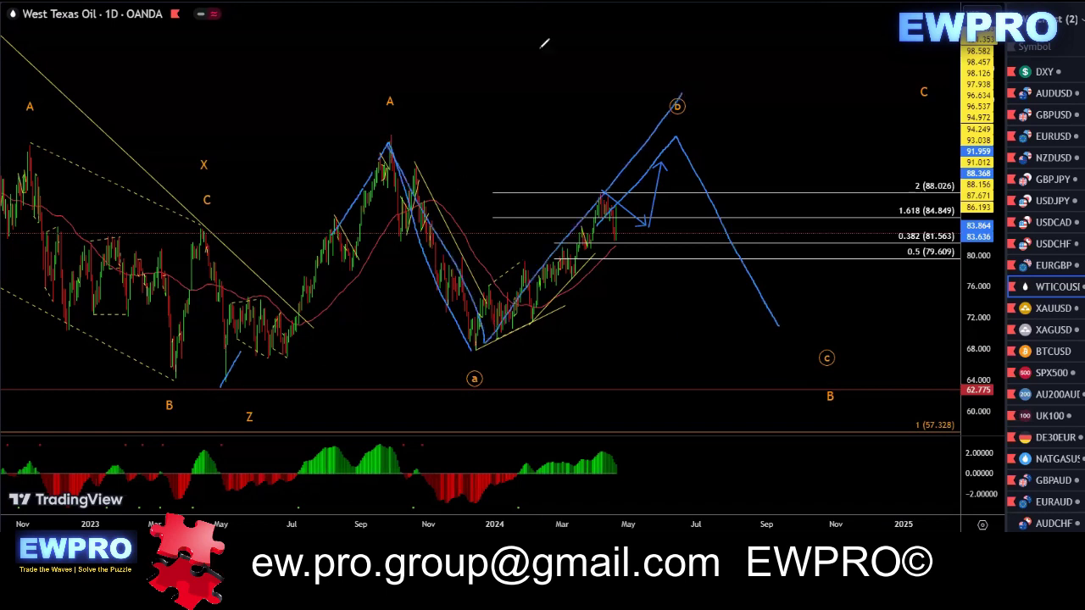
pyautogui.press('e')
# - Sketch the oil rise from a towards b, the A high's level, the converging range to about 72 and a rise towards C, clearing everything when done
pyautogui.moveTo(476, 347); pyautogui.dragTo(670, 140)
pyautogui.moveTo(370, 134); pyautogui.dragTo(441, 129)
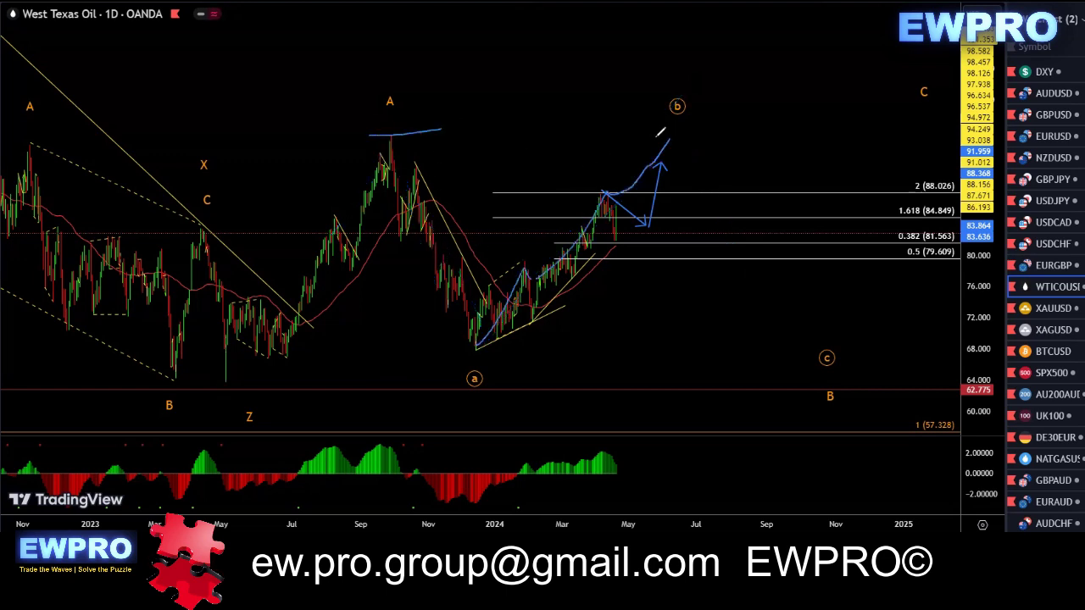
pyautogui.moveTo(230, 381)
pyautogui.mouseDown()
pyautogui.moveTo(410, 133)
pyautogui.moveTo(460, 325)
pyautogui.moveTo(612, 208)
pyautogui.moveTo(702, 187)
pyautogui.moveTo(780, 312)
pyautogui.moveTo(507, 339)
pyautogui.moveTo(393, 143)
pyautogui.moveTo(646, 146)
pyautogui.moveTo(388, 173)
pyautogui.moveTo(627, 247)
pyautogui.moveTo(855, 80)
pyautogui.moveTo(873, 18)
pyautogui.mouseUp()
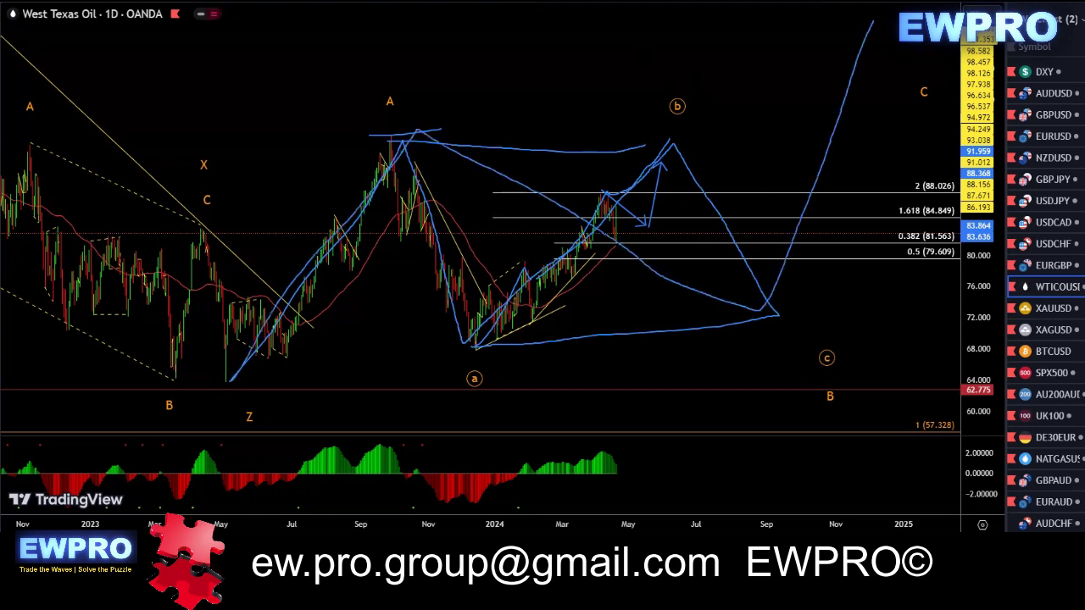
pyautogui.press('Escape')
# - Switch West Texas Oil to the 4-hour timeframe and fit the rise from the December low with its retracement levels and projected arrows
pyautogui.click(124, 0)
pyautogui.doubleClick(981, 325)
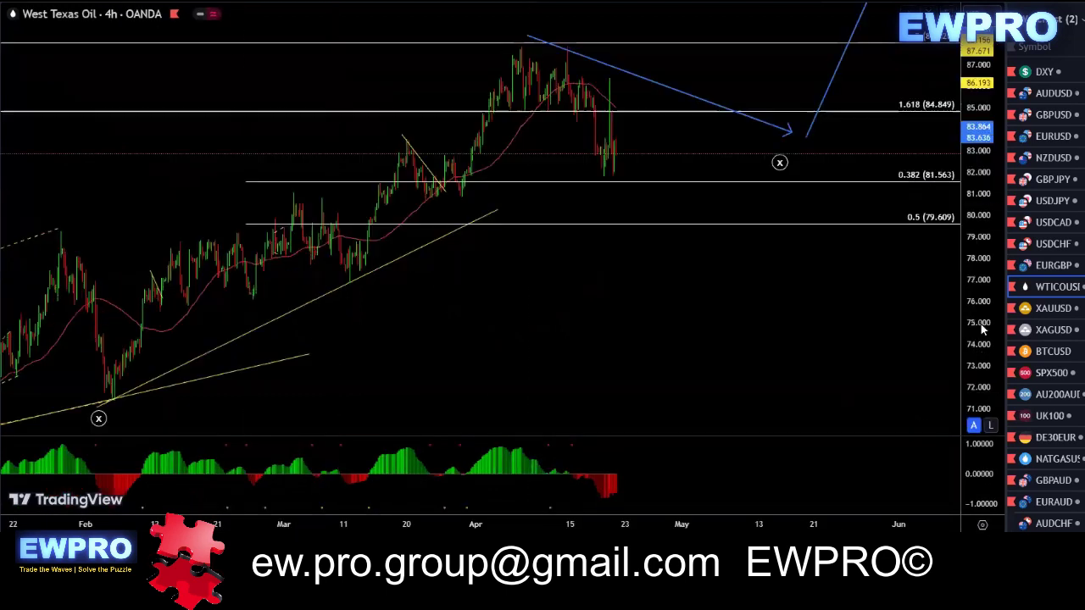
pyautogui.scroll(-5, 768, 286)
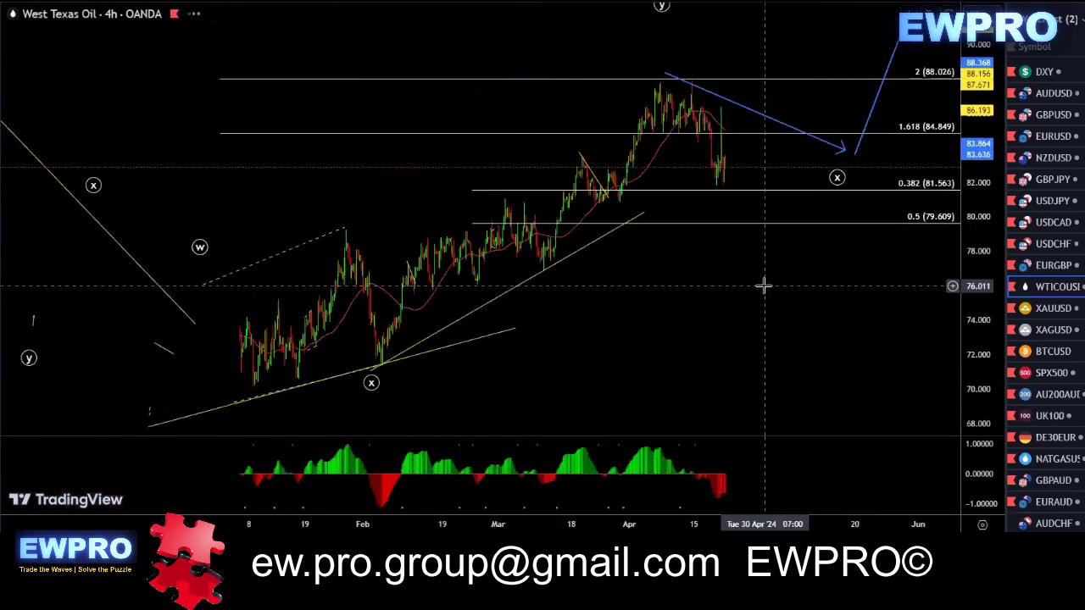
pyautogui.moveTo(819, 288); pyautogui.dragTo(667, 287)
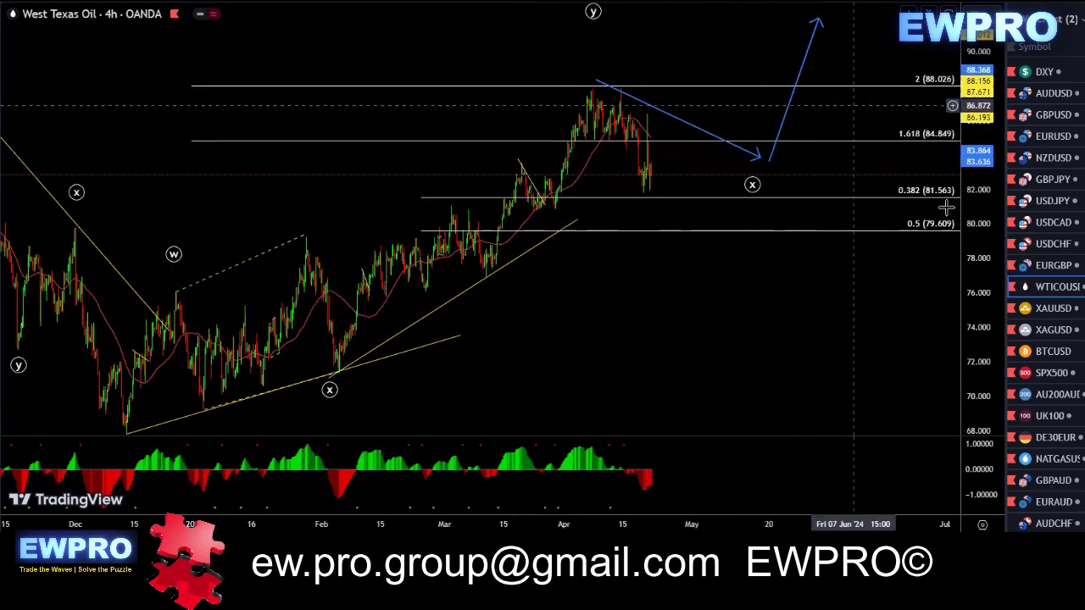
pyautogui.moveTo(857, 355); pyautogui.dragTo(836, 358)
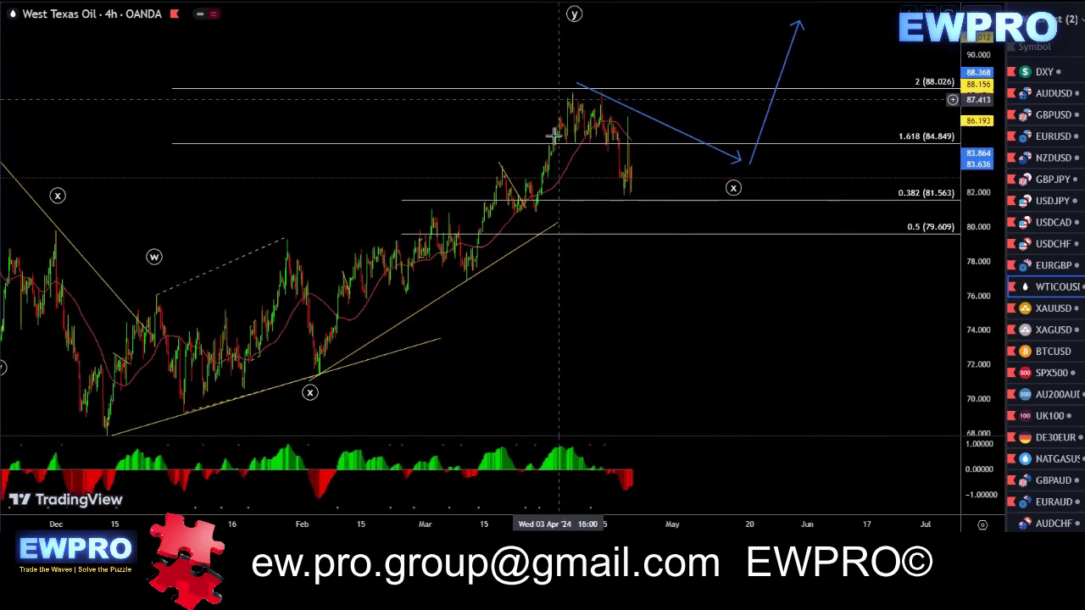
# - Open XAUUSD on the daily timeframe and fit the rise from C through W and X with the projected Y, X and Z labels
pyautogui.press('Down')
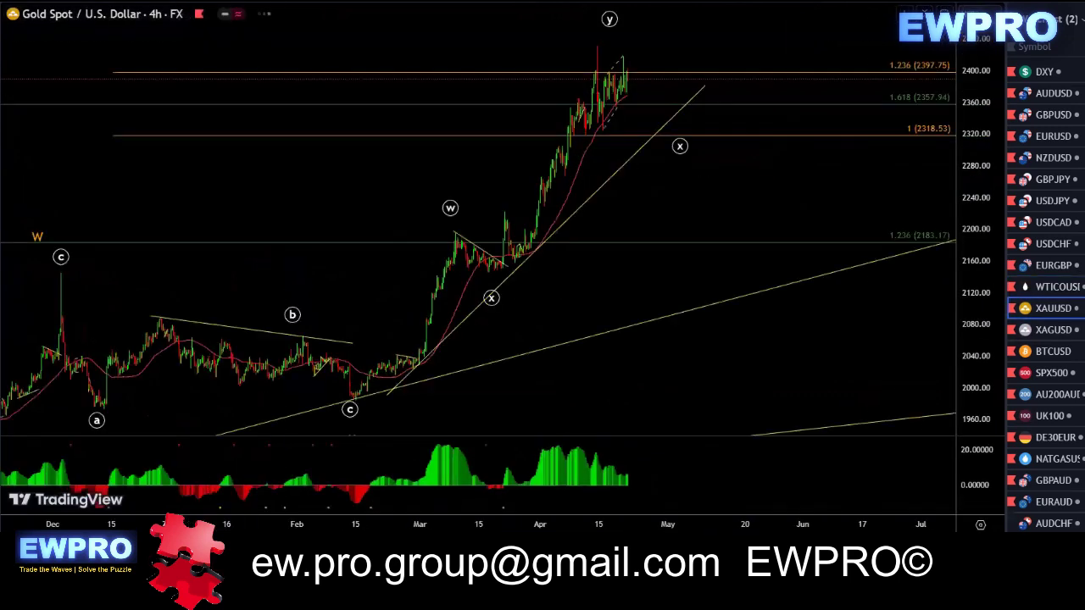
pyautogui.click(331, 2)
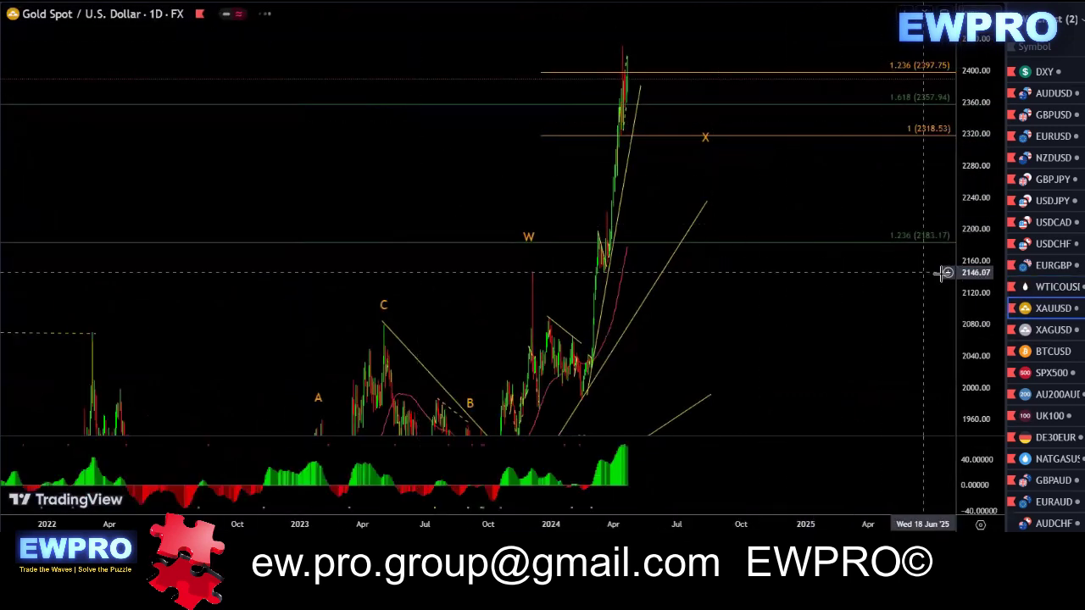
pyautogui.doubleClick(971, 261)
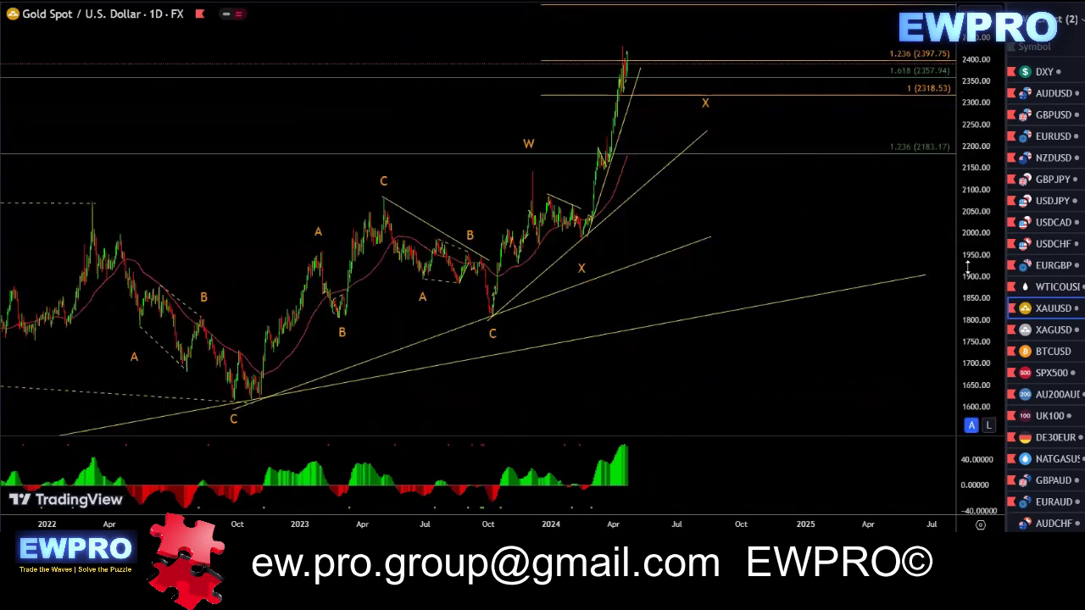
pyautogui.scroll(4, 821, 262)
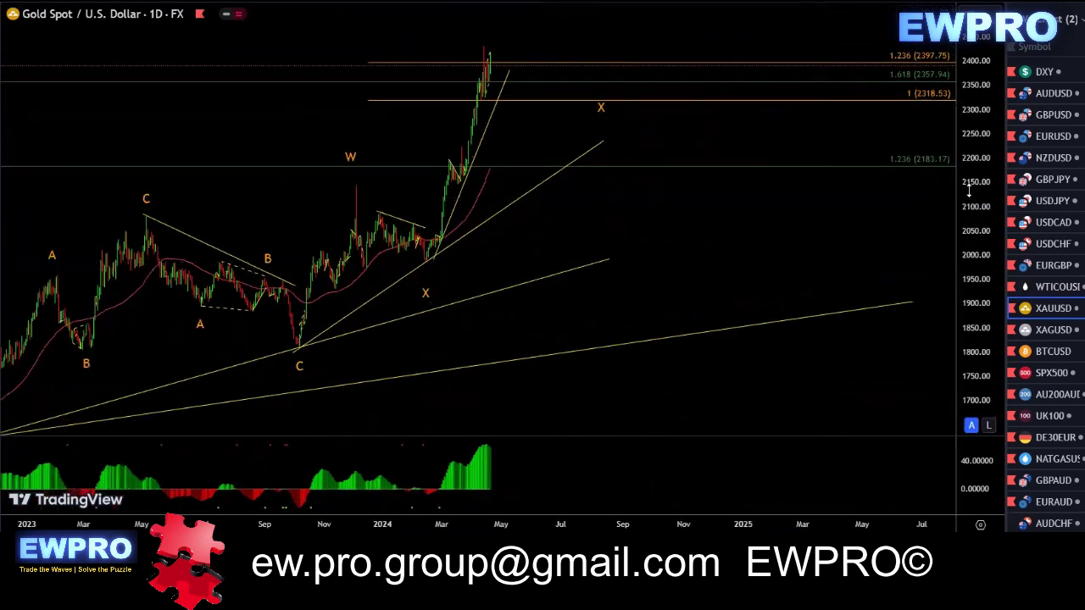
pyautogui.moveTo(969, 189); pyautogui.dragTo(969, 232)
pyautogui.scroll(2, 797, 244)
pyautogui.moveTo(646, 226); pyautogui.dragTo(758, 239)
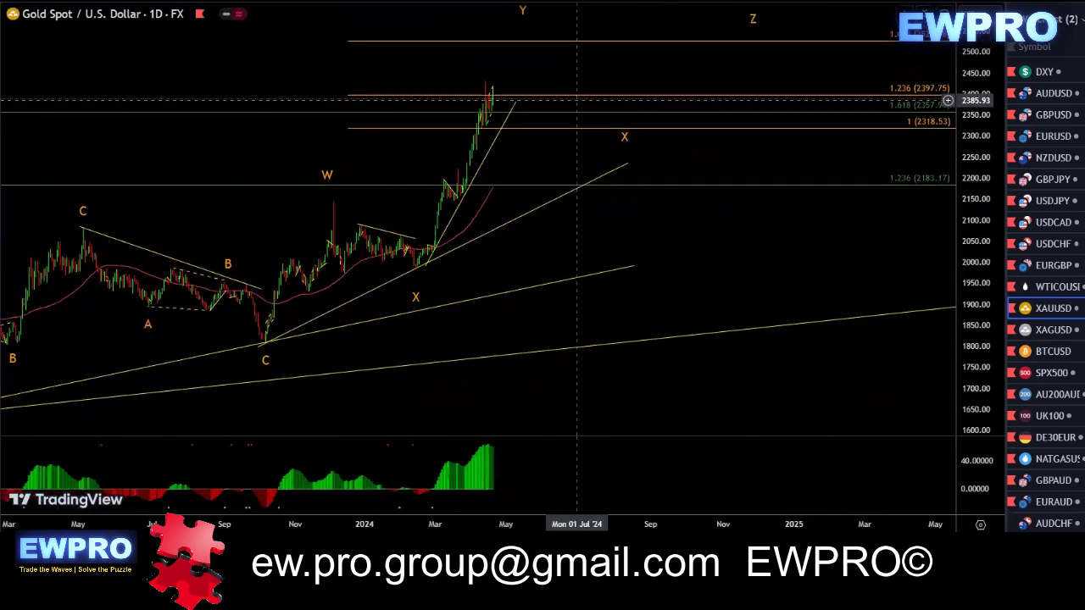
# - Sketch the daily gold path from C through W and X to Y at about 2550, a pullback to about 2318 and a rise towards Z
pyautogui.moveTo(257, 343)
pyautogui.mouseDown()
pyautogui.moveTo(330, 212)
pyautogui.moveTo(429, 252)
pyautogui.moveTo(505, 41)
pyautogui.moveTo(613, 126)
pyautogui.moveTo(683, 10)
pyautogui.mouseUp()
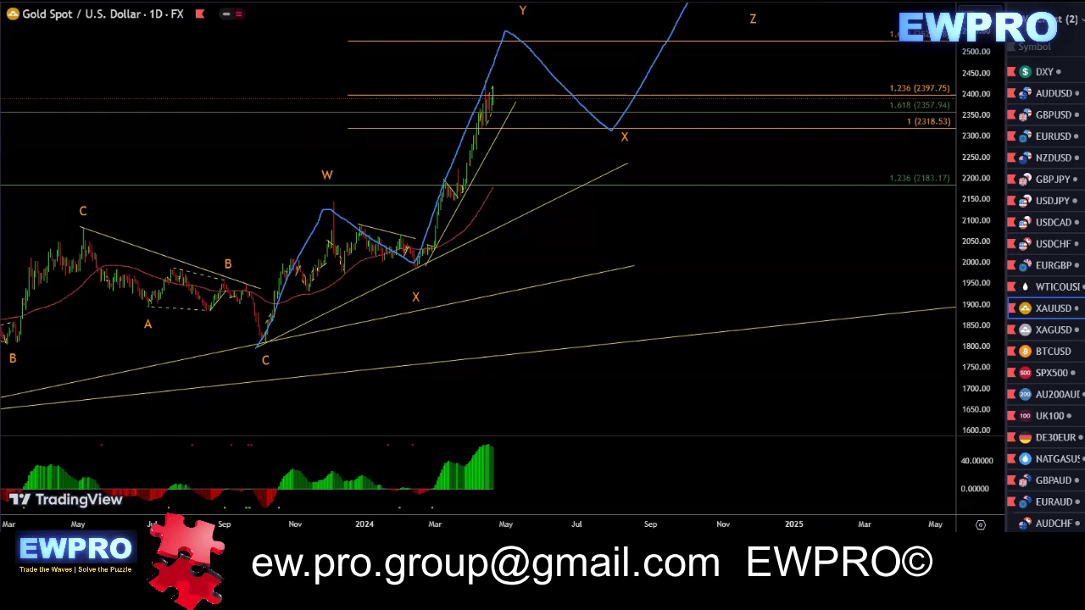
# - Switch gold to the 4-hour timeframe and sketch c through w and x to y at about 2430, a circled correction and a rise towards z
pyautogui.click(204, 2)
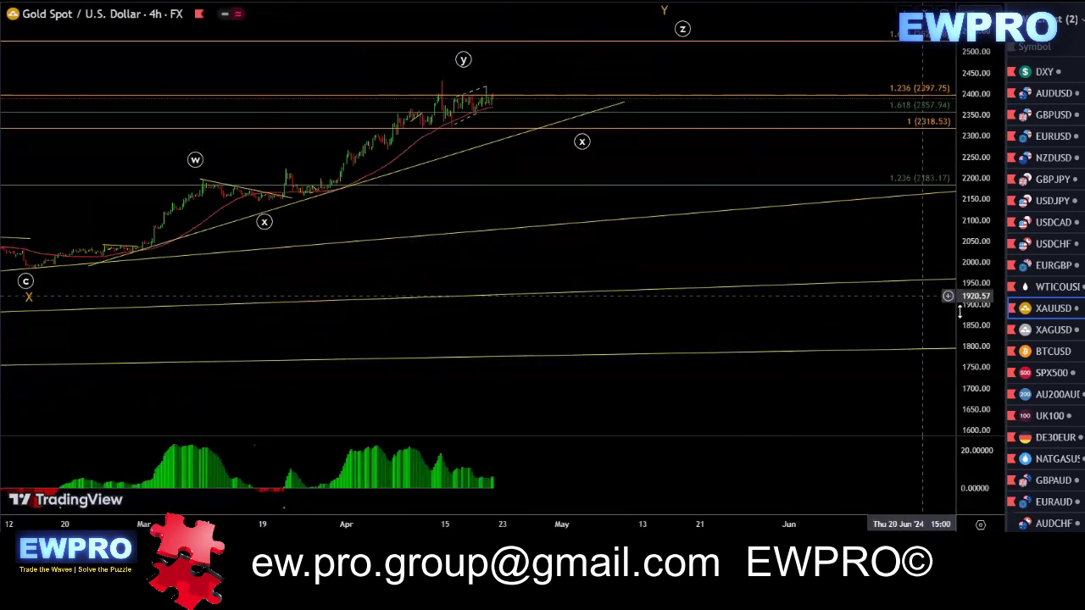
pyautogui.doubleClick(979, 322)
pyautogui.moveTo(978, 224); pyautogui.dragTo(974, 296)
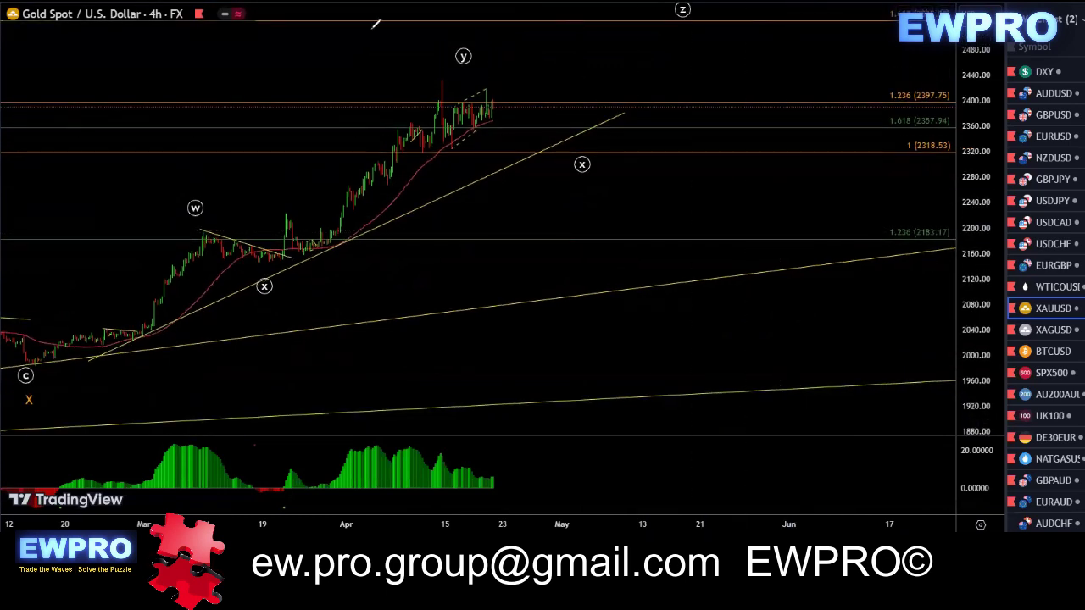
pyautogui.moveTo(28, 366)
pyautogui.mouseDown()
pyautogui.moveTo(204, 231)
pyautogui.moveTo(280, 266)
pyautogui.moveTo(440, 81)
pyautogui.mouseUp()
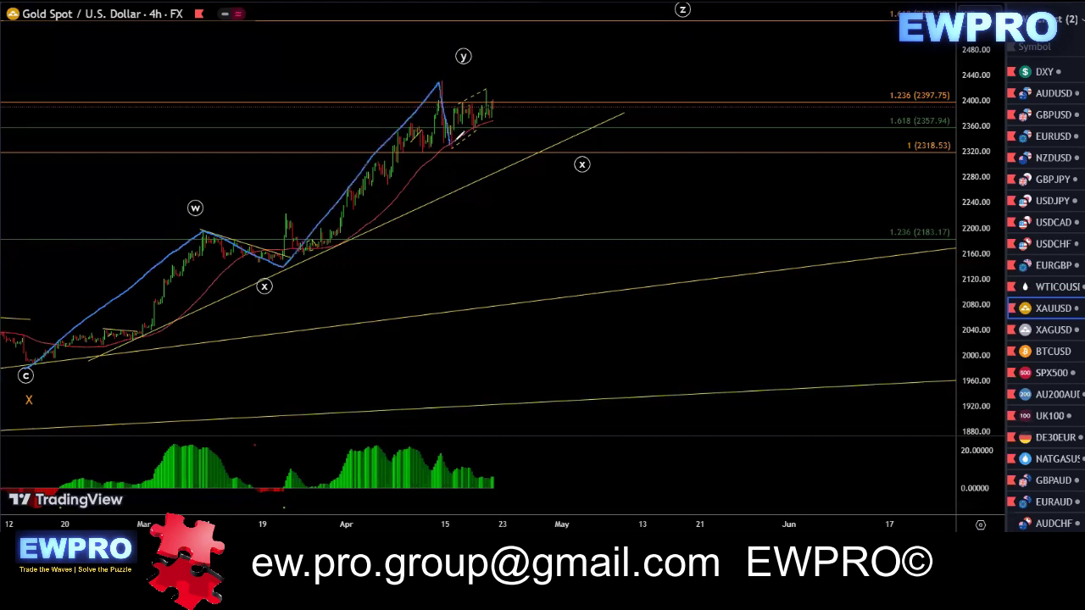
pyautogui.moveTo(542, 134)
pyautogui.mouseDown()
pyautogui.moveTo(532, 100)
pyautogui.moveTo(437, 78)
pyautogui.moveTo(555, 144)
pyautogui.moveTo(523, 128)
pyautogui.moveTo(616, 24)
pyautogui.mouseUp()
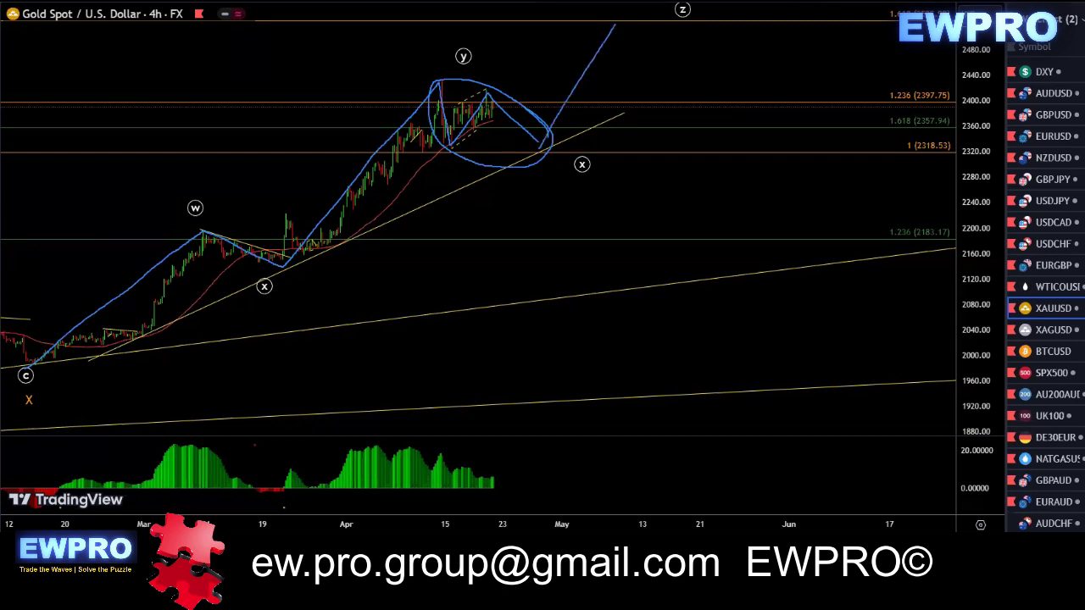
# - On gold's 1-hour chart, sketch the zigzag between the dashed lines, the circled correction and a fall to about 2325, clearing everything when done
pyautogui.doubleClick(977, 266)
pyautogui.moveTo(976, 159); pyautogui.dragTo(977, 172)
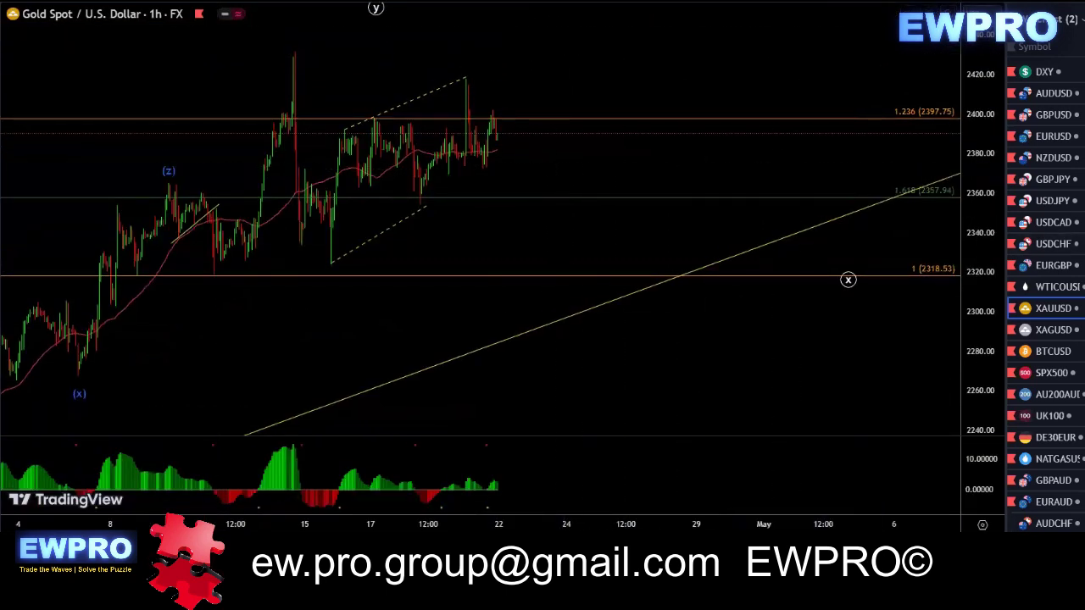
pyautogui.moveTo(327, 273)
pyautogui.mouseDown()
pyautogui.moveTo(347, 117)
pyautogui.moveTo(424, 198)
pyautogui.moveTo(474, 70)
pyautogui.mouseUp()
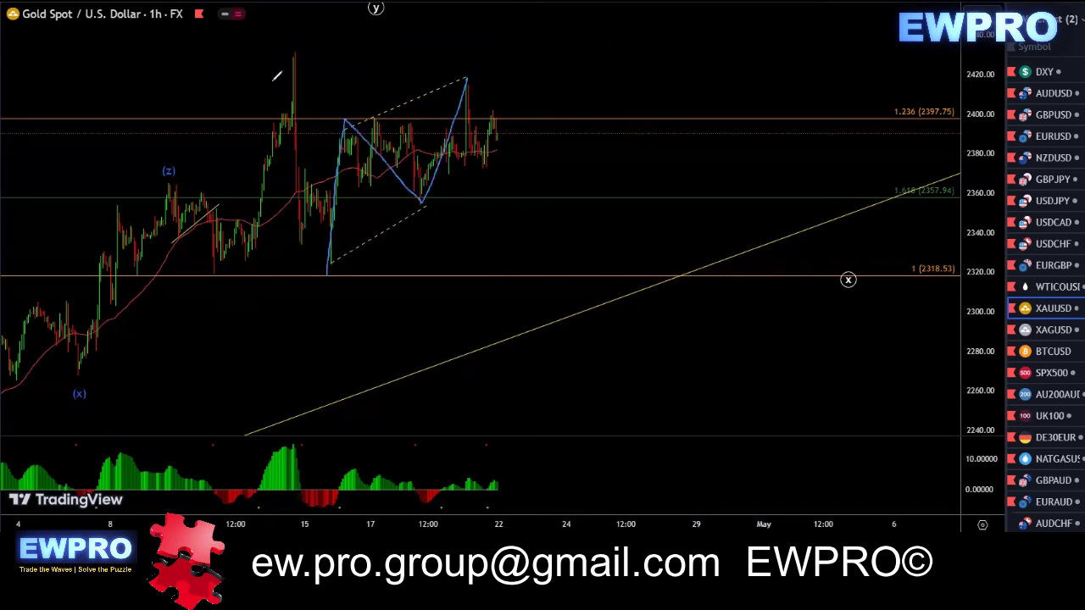
pyautogui.moveTo(298, 62)
pyautogui.mouseDown()
pyautogui.moveTo(333, 239)
pyautogui.moveTo(421, 161)
pyautogui.moveTo(473, 80)
pyautogui.moveTo(607, 258)
pyautogui.mouseUp()
pyautogui.moveTo(657, 212)
pyautogui.mouseDown()
pyautogui.moveTo(292, 38)
pyautogui.moveTo(597, 309)
pyautogui.moveTo(653, 203)
pyautogui.mouseUp()
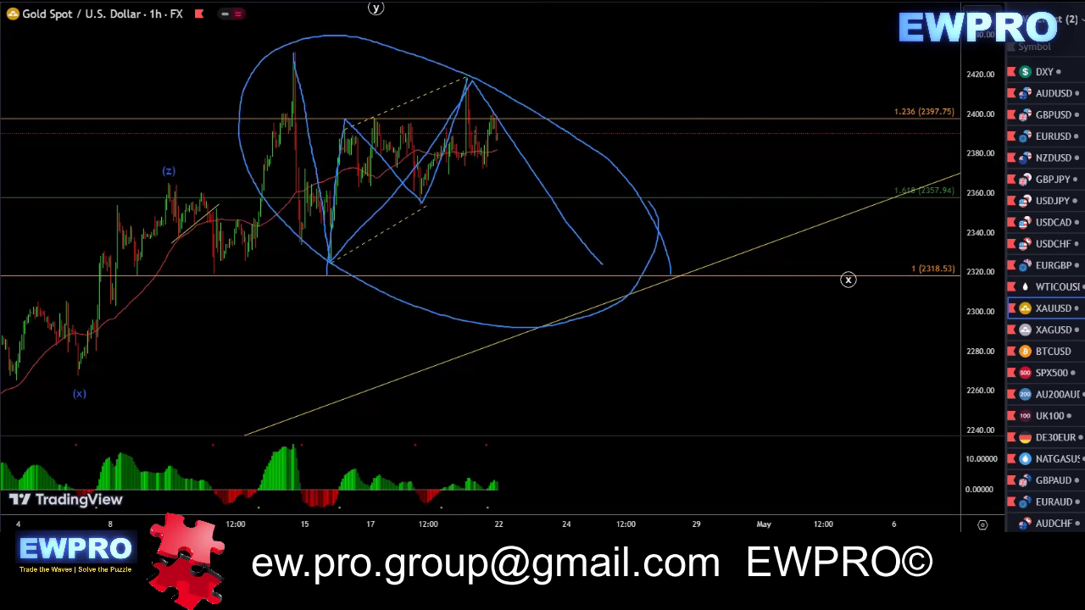
pyautogui.press('Escape')
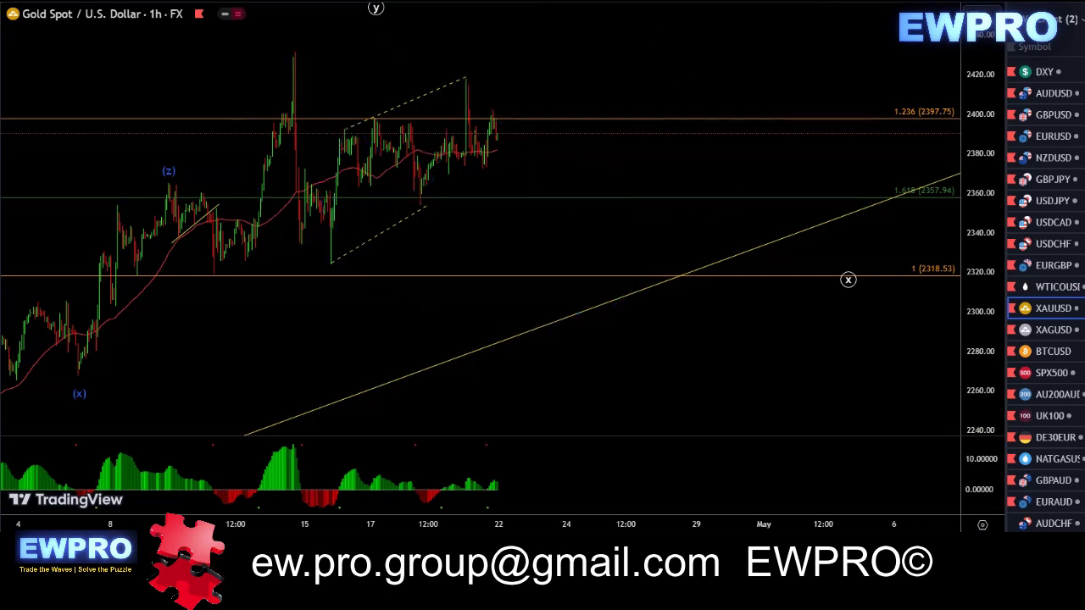
# - Open XAGUSD on the daily timeframe, sketch Y through W and X to about 29.6, a pullback to about 26 and a renewed rise, and clear it
pyautogui.click(1054, 329)
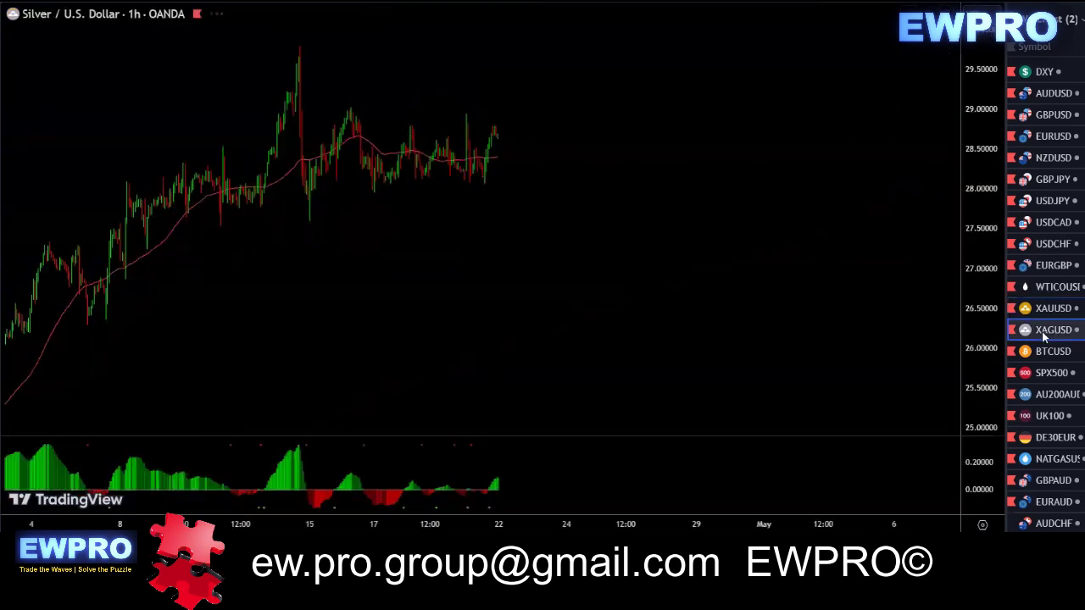
pyautogui.click(160, 1)
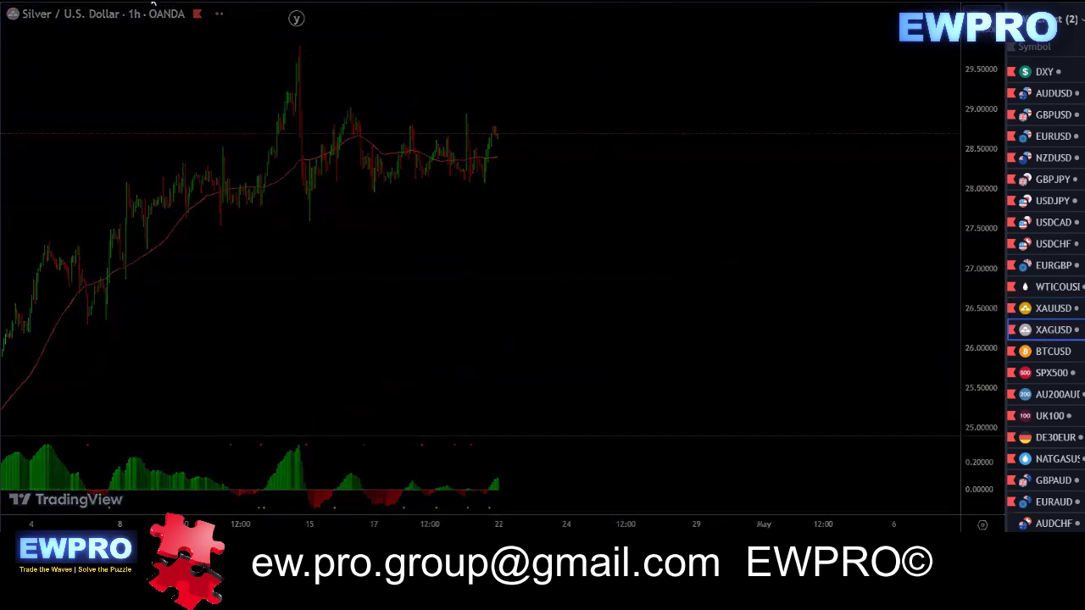
pyautogui.doubleClick(975, 285)
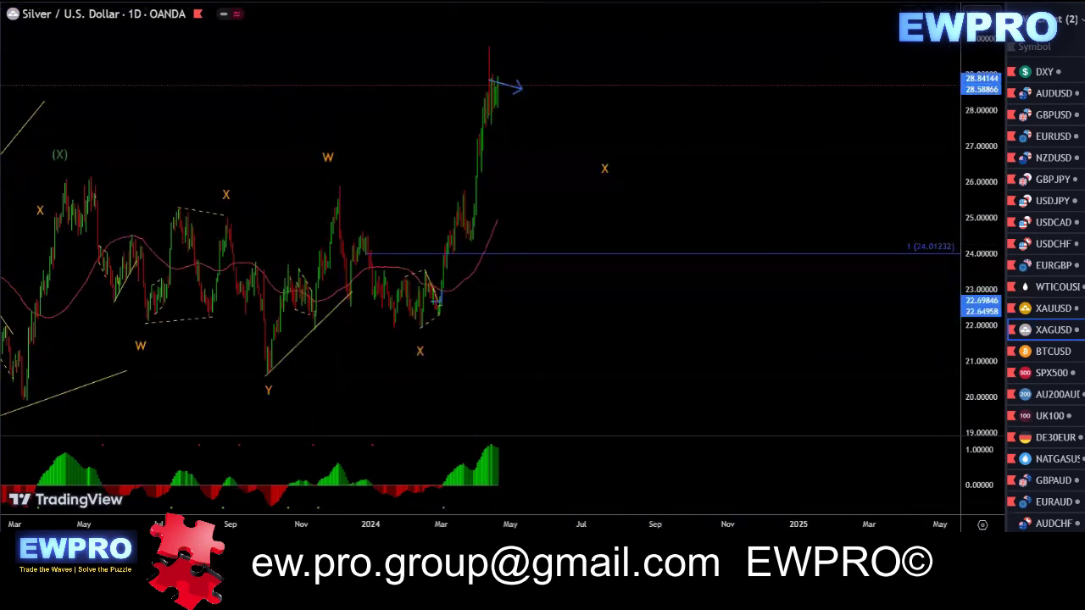
pyautogui.moveTo(269, 376)
pyautogui.mouseDown()
pyautogui.moveTo(406, 259)
pyautogui.moveTo(432, 319)
pyautogui.moveTo(511, 53)
pyautogui.moveTo(576, 180)
pyautogui.moveTo(683, 3)
pyautogui.mouseUp()
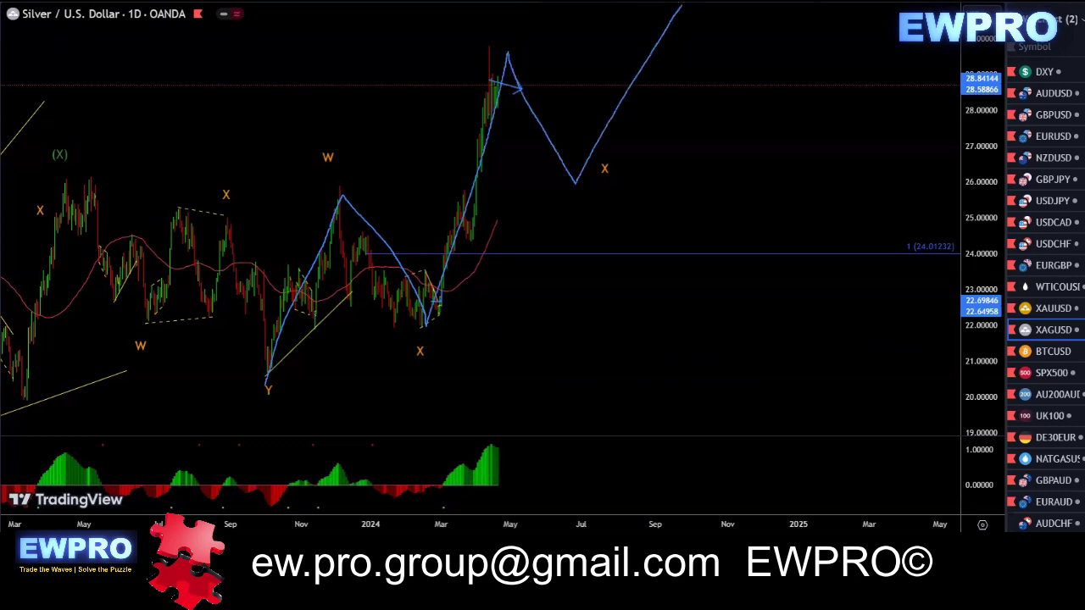
pyautogui.rightClick(577, 259)
pyautogui.click(610, 468)
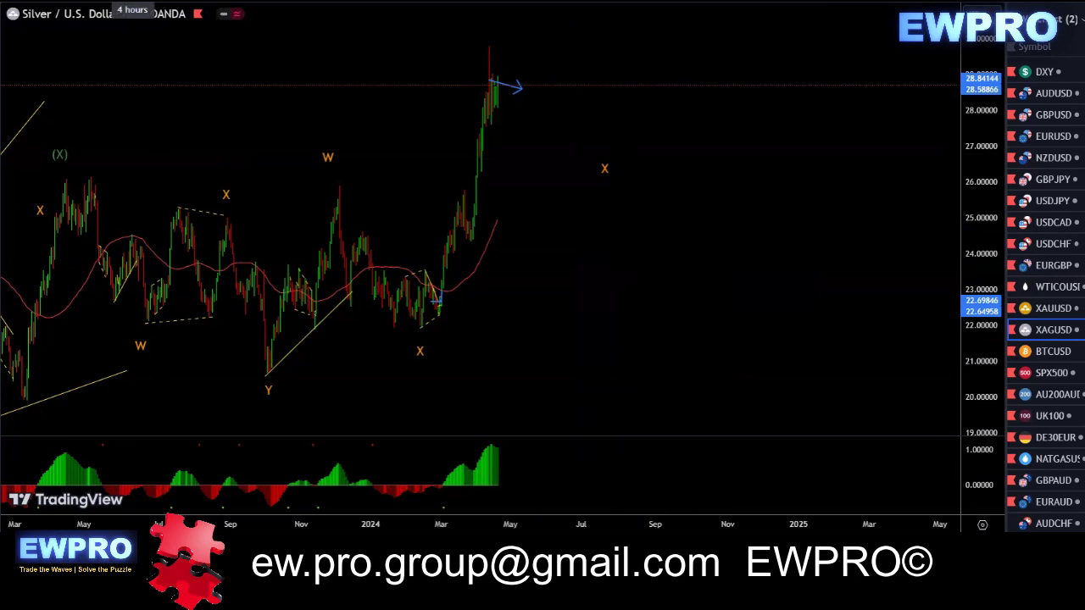
# - Switch silver to the 4-hour timeframe and fit the chart from November through W and X with the projected x and X labels
pyautogui.click(133, 2)
pyautogui.scroll(-3, 761, 233)
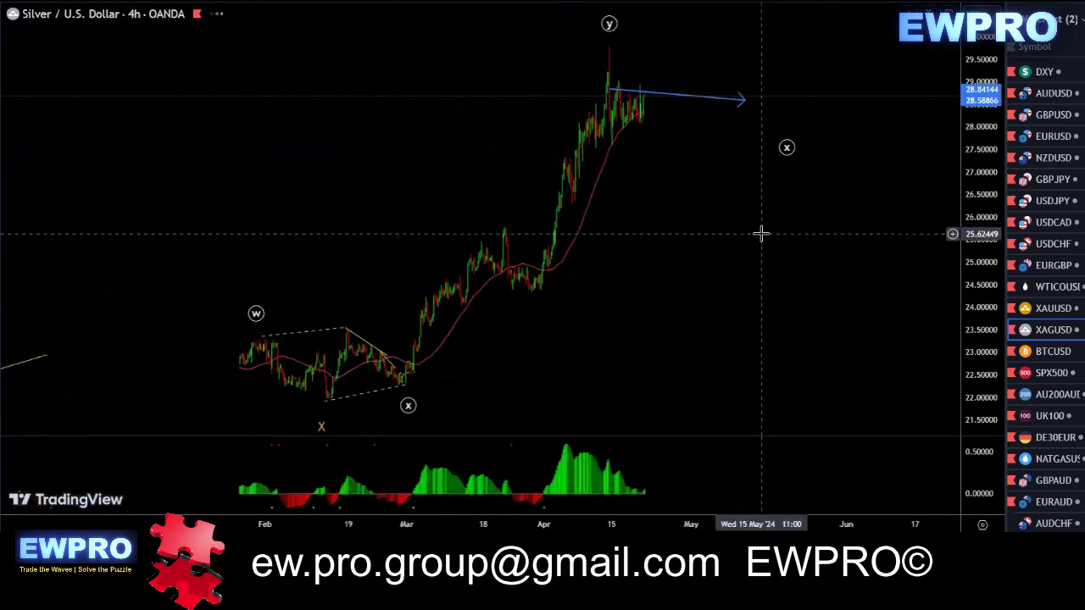
pyautogui.scroll(-2, 761, 234)
pyautogui.moveTo(979, 308)
pyautogui.mouseDown()
pyautogui.moveTo(977, 236)
pyautogui.moveTo(975, 289)
pyautogui.mouseUp()
pyautogui.moveTo(860, 245); pyautogui.dragTo(619, 238)
pyautogui.moveTo(977, 204); pyautogui.dragTo(976, 265)
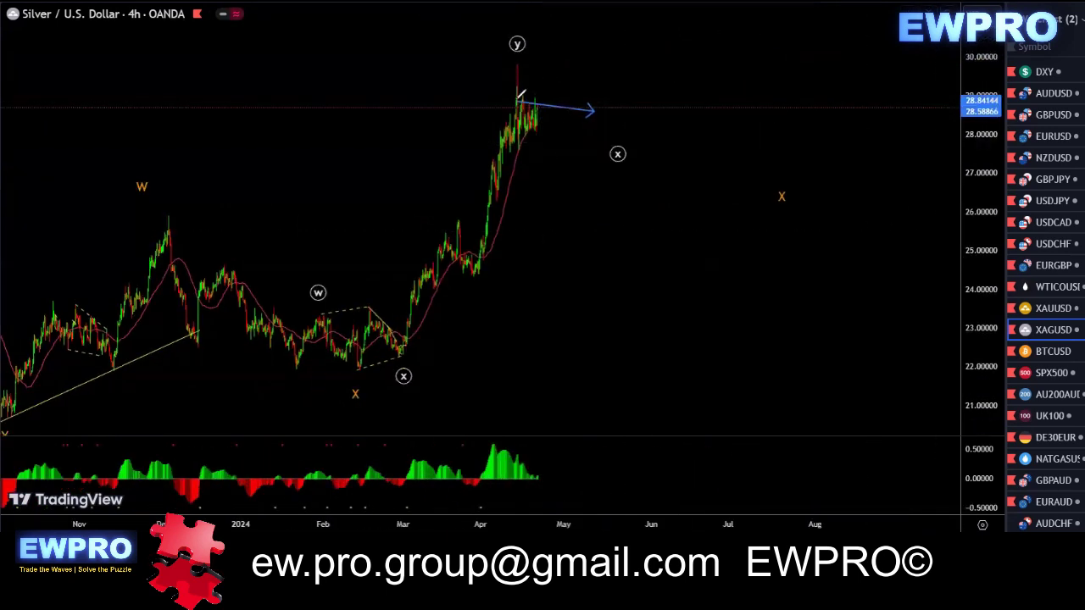
# - Sketch silver's sideways drift along the blue arrow and a rise from x at about 27.7 to above 30, then clear the sketch
pyautogui.click(591, 108)
pyautogui.moveTo(619, 132); pyautogui.dragTo(664, 7)
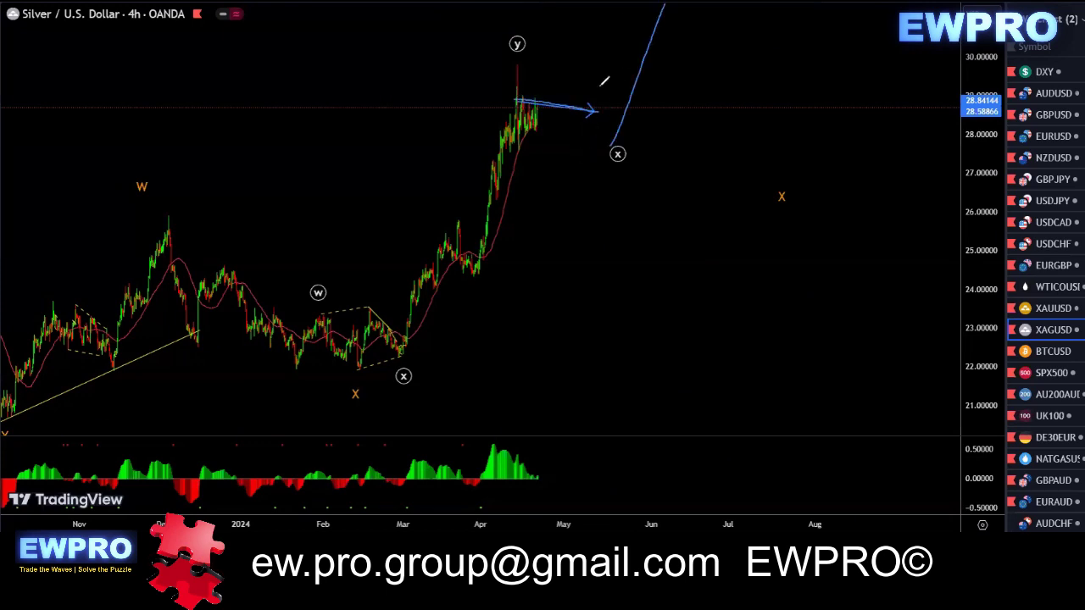
pyautogui.hotkey('ctrl', 'z')
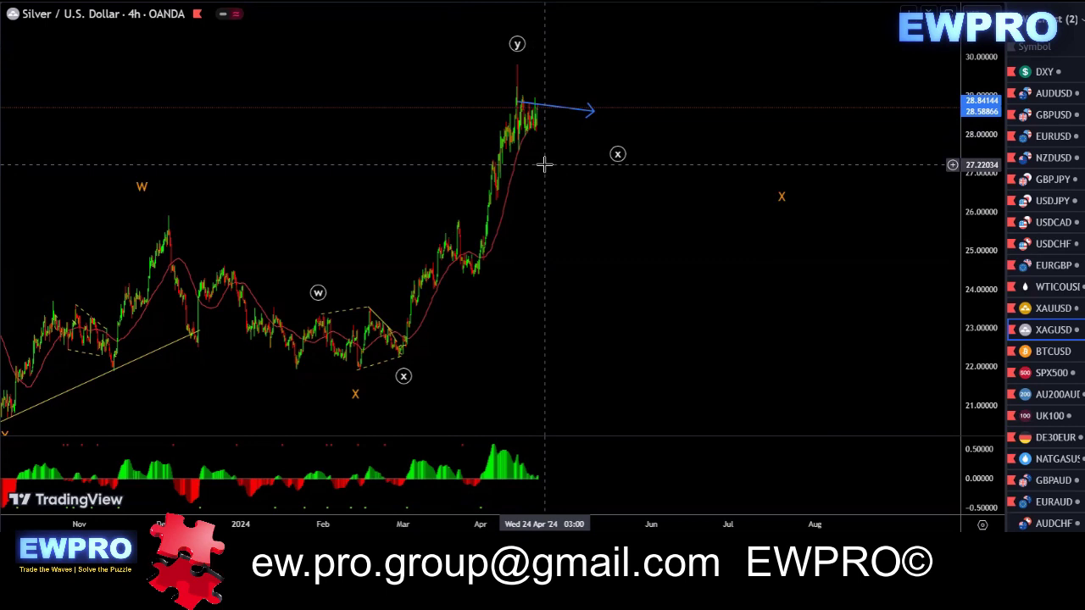
# - Open BTCUSD on the daily timeframe and fit the rise from the late-2022 low with the Y, X and Z labels
pyautogui.click(1050, 351)
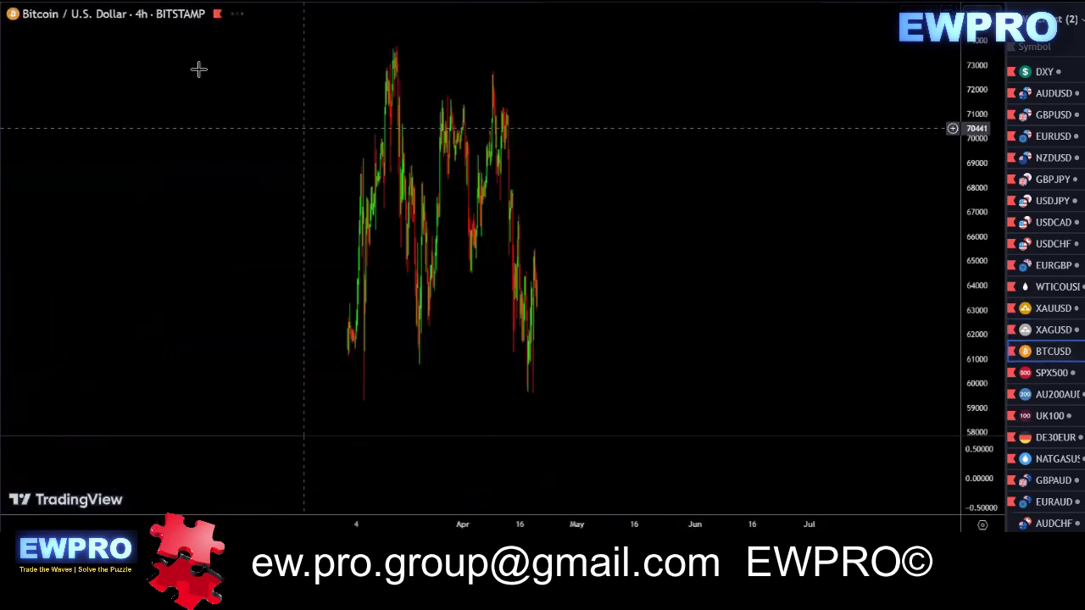
pyautogui.click(127, 2)
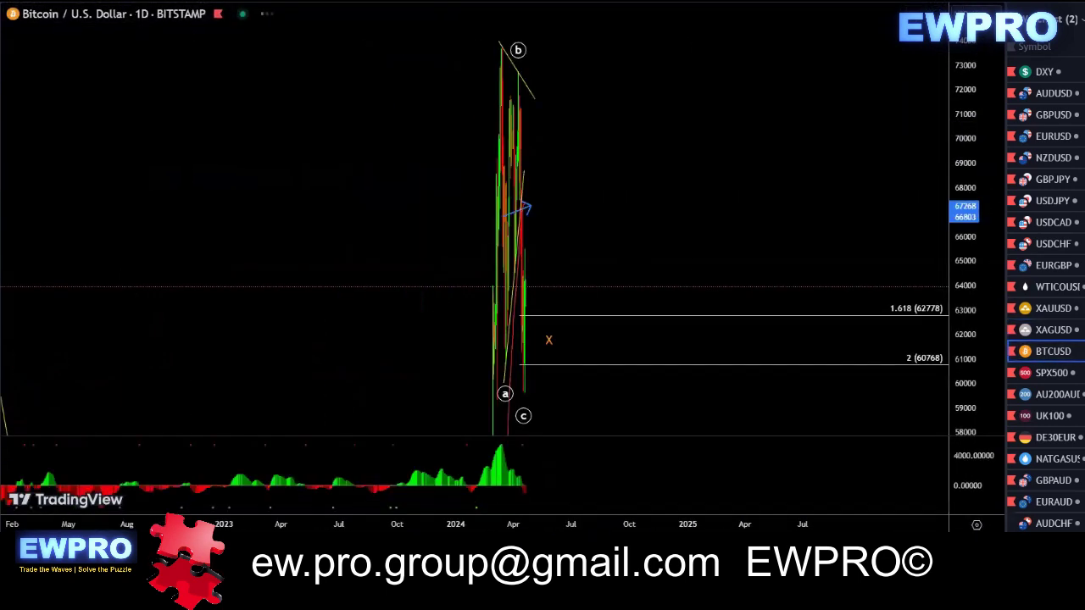
pyautogui.doubleClick(964, 239)
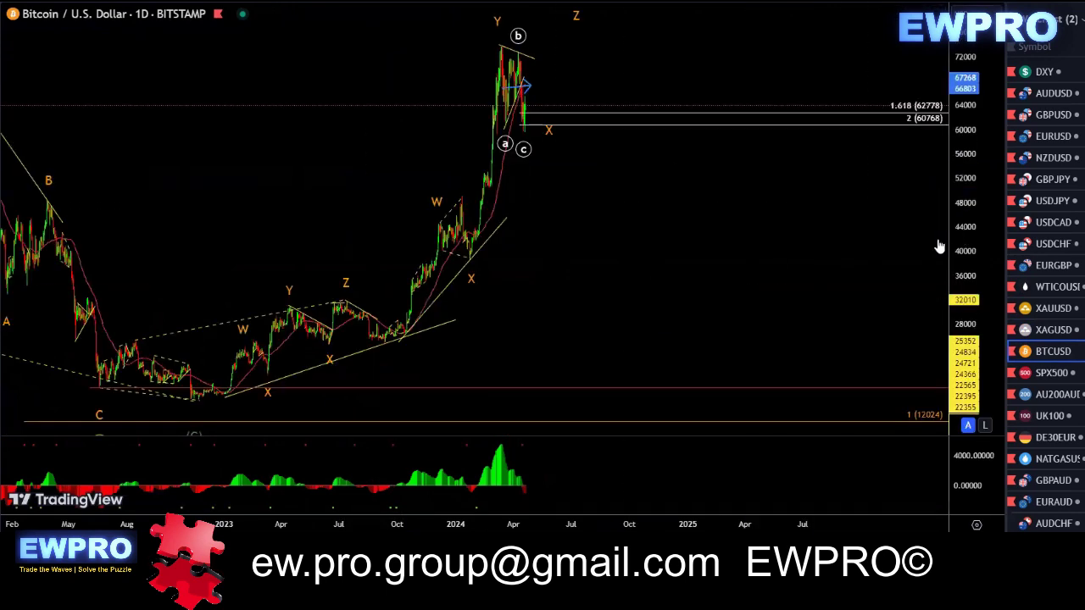
pyautogui.scroll(3, 939, 246)
pyautogui.scroll(2, 632, 258)
pyautogui.moveTo(471, 252); pyautogui.dragTo(751, 277)
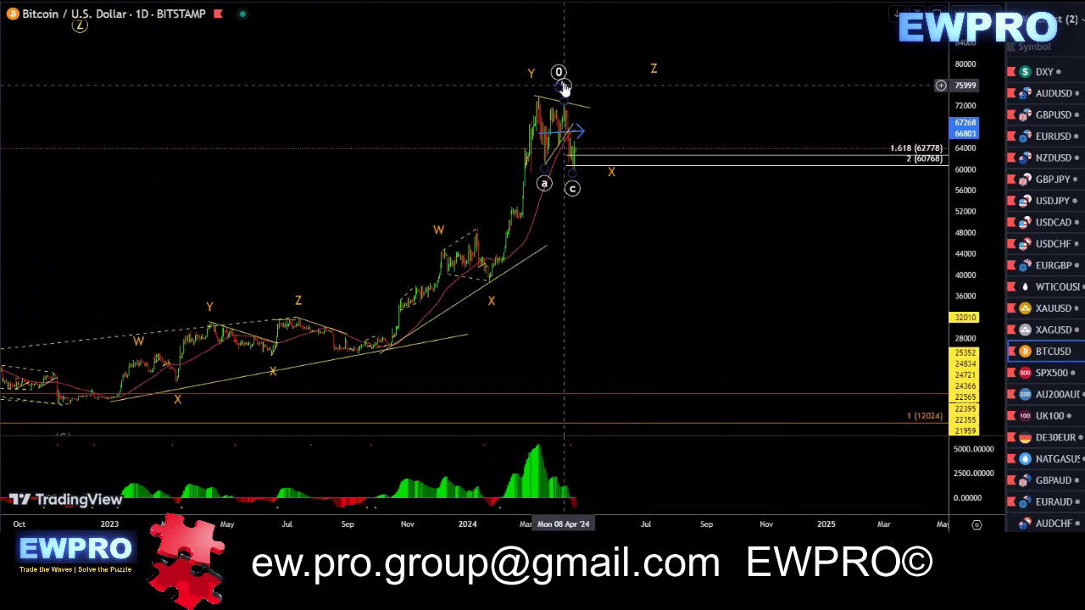
# - Turn off the Days visibility of the Elliott Correction Wave (ABC) labels at the recent Bitcoin high
pyautogui.rightClick(563, 85)
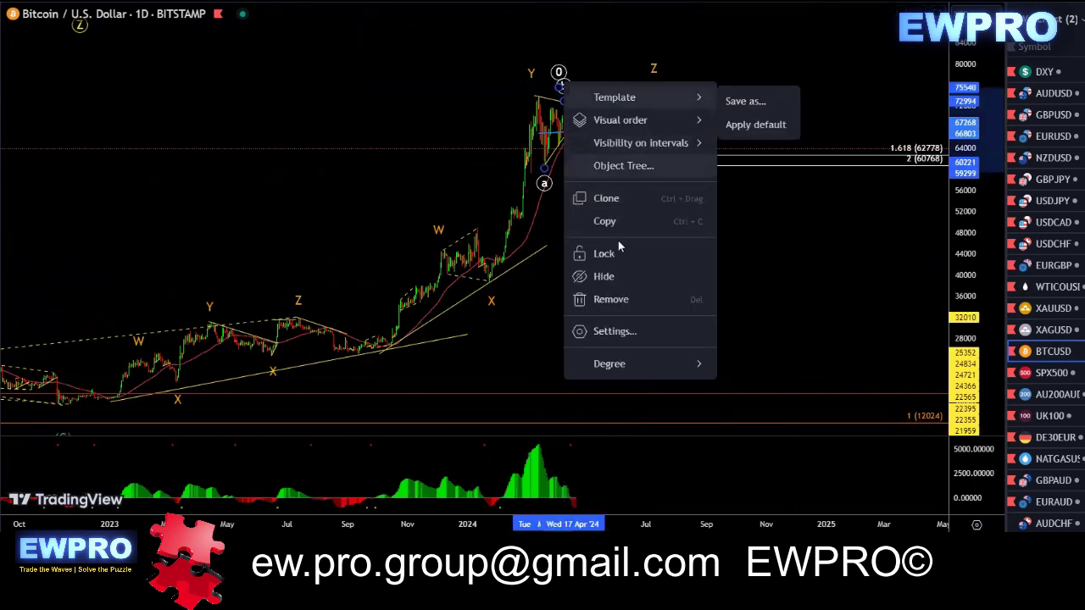
pyautogui.click(606, 333)
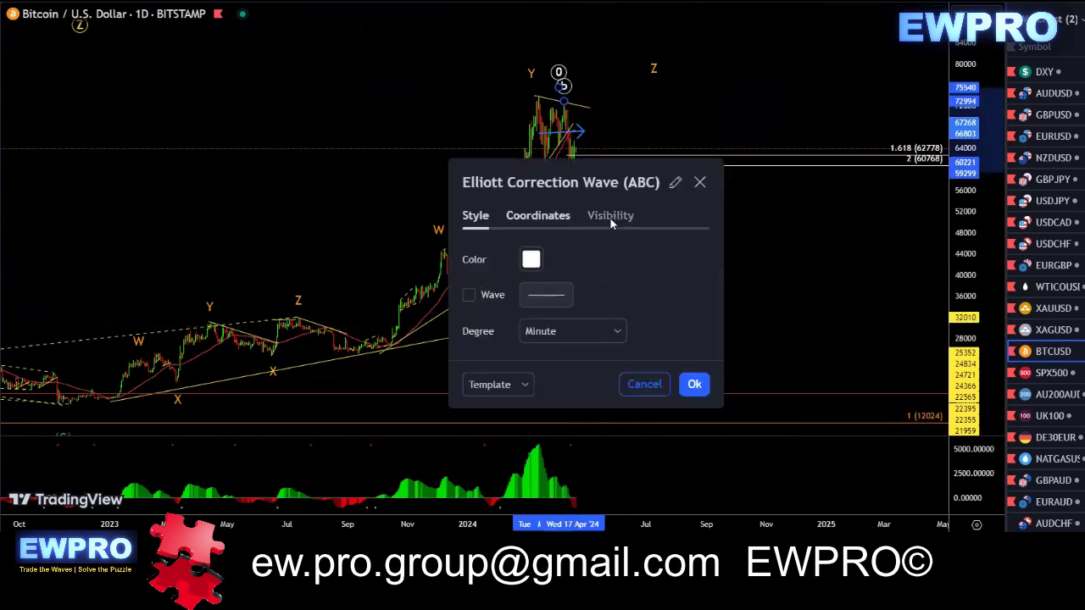
pyautogui.click(610, 217)
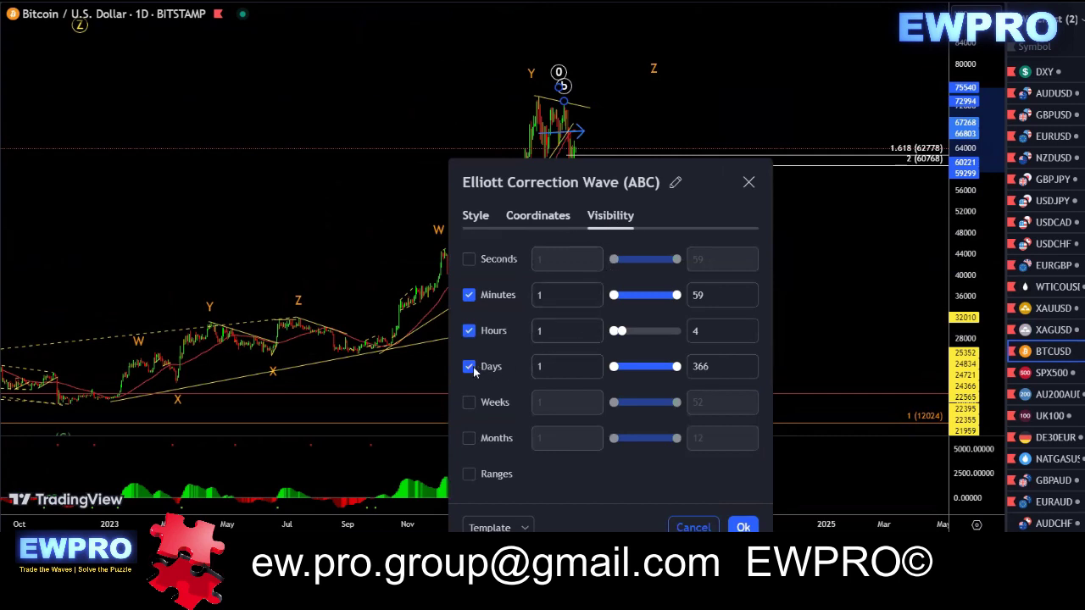
pyautogui.click(469, 366)
pyautogui.click(743, 527)
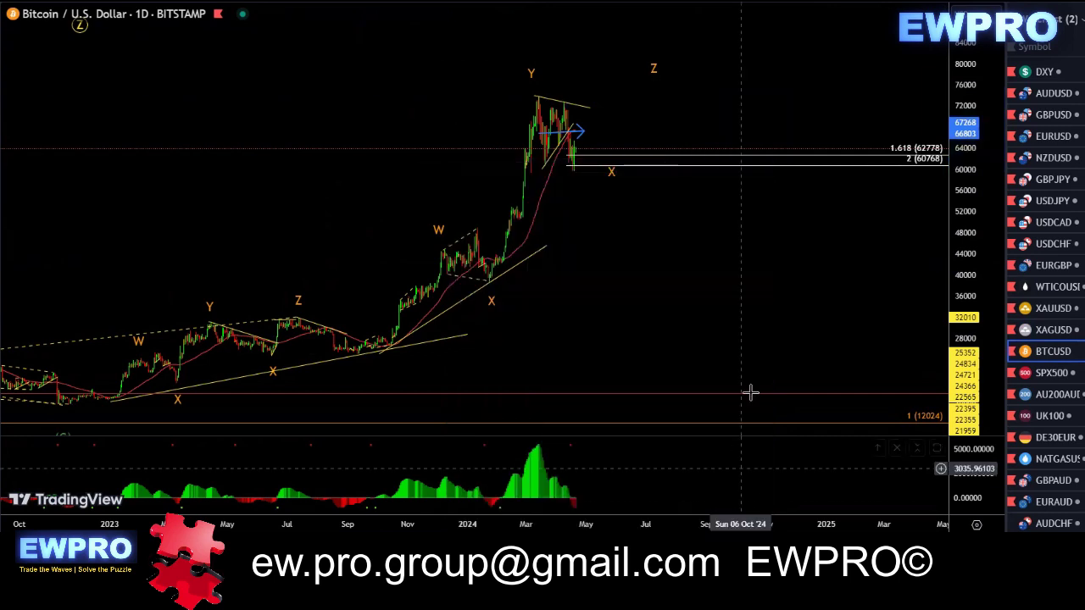
# - Fit the daily Bitcoin rise and sketch it from the autumn 2023 low through W, X and Y to the correction and on towards Z, clearing it
pyautogui.moveTo(964, 324); pyautogui.dragTo(956, 300)
pyautogui.scroll(3, 816, 279)
pyautogui.moveTo(722, 268); pyautogui.dragTo(776, 283)
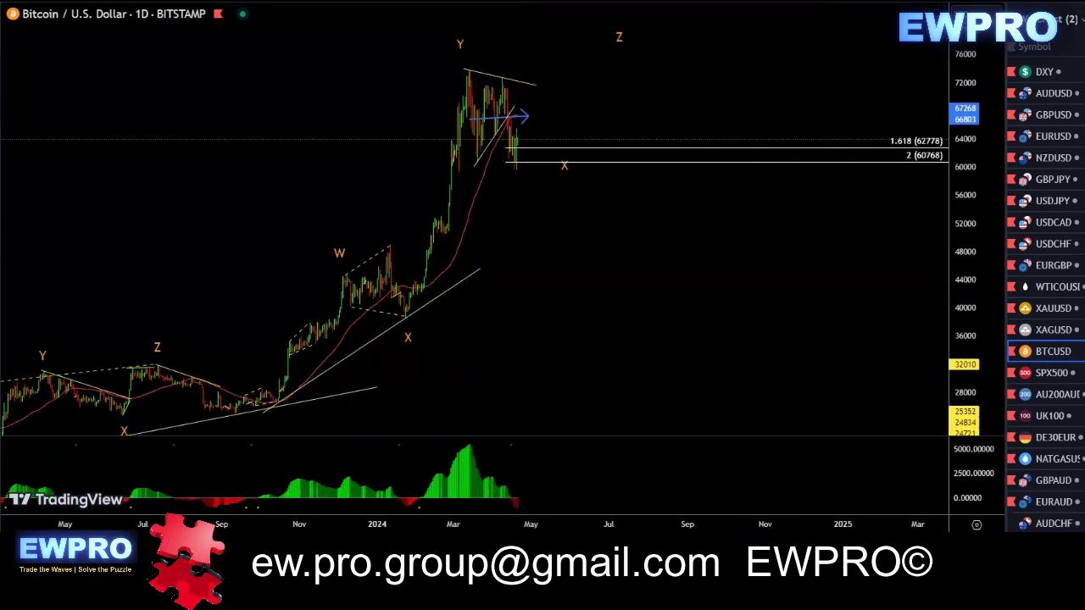
pyautogui.moveTo(242, 411)
pyautogui.mouseDown()
pyautogui.moveTo(400, 307)
pyautogui.moveTo(462, 78)
pyautogui.moveTo(518, 161)
pyautogui.mouseUp()
pyautogui.moveTo(479, 117)
pyautogui.mouseDown()
pyautogui.moveTo(525, 118)
pyautogui.moveTo(530, 135)
pyautogui.moveTo(585, 26)
pyautogui.mouseUp()
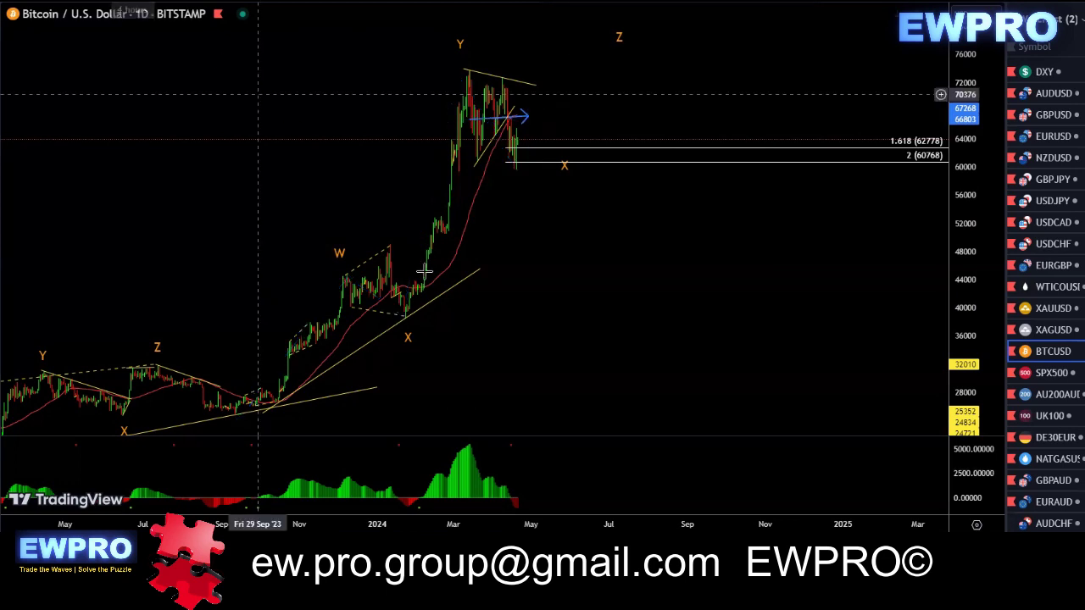
# - Enlarge the daily Bitcoin oscillator pane to compare its 2024 lows, restore its size and sketch a line under those lows
pyautogui.moveTo(644, 426); pyautogui.dragTo(614, 170)
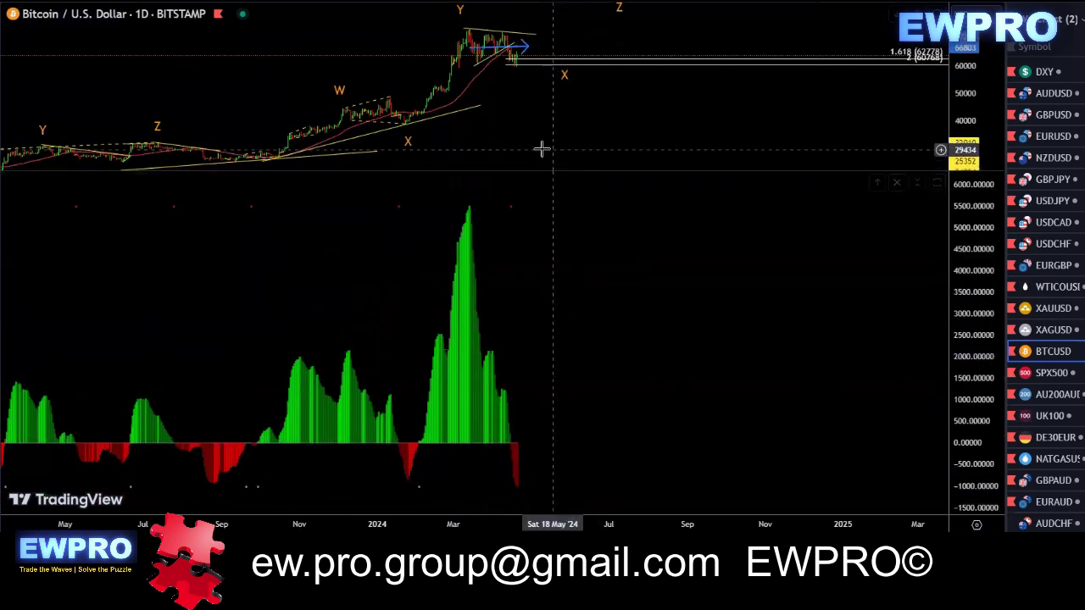
pyautogui.moveTo(513, 167); pyautogui.dragTo(495, 437)
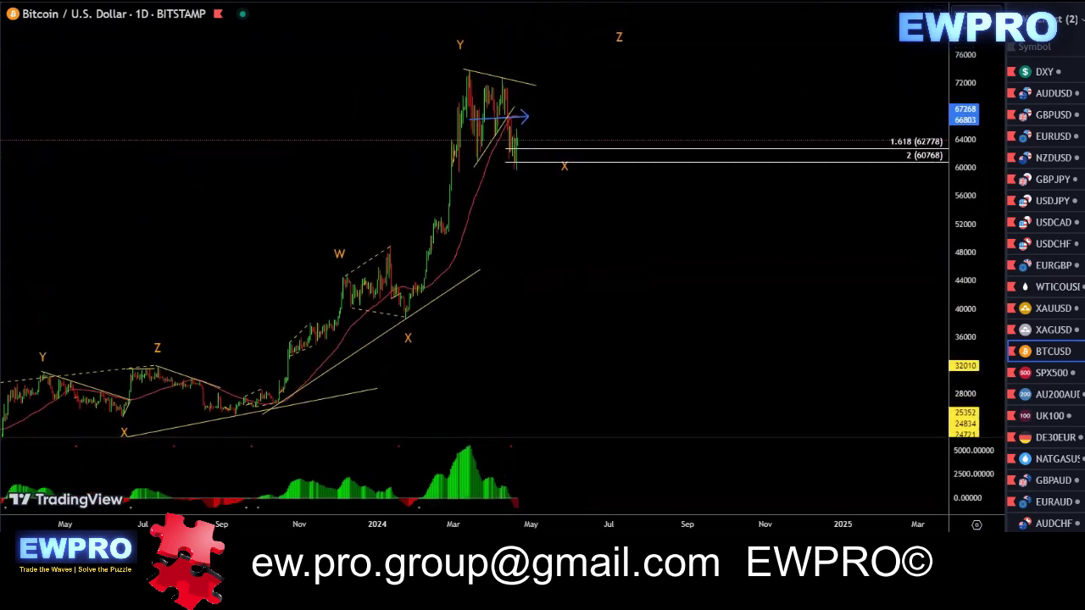
pyautogui.moveTo(409, 502); pyautogui.dragTo(522, 516)
# - Switch Bitcoin to the 4-hour timeframe and fit the rise from the January low with the w, x, y, z and a, b, c labels
pyautogui.doubleClick(968, 321)
pyautogui.moveTo(957, 312); pyautogui.dragTo(956, 328)
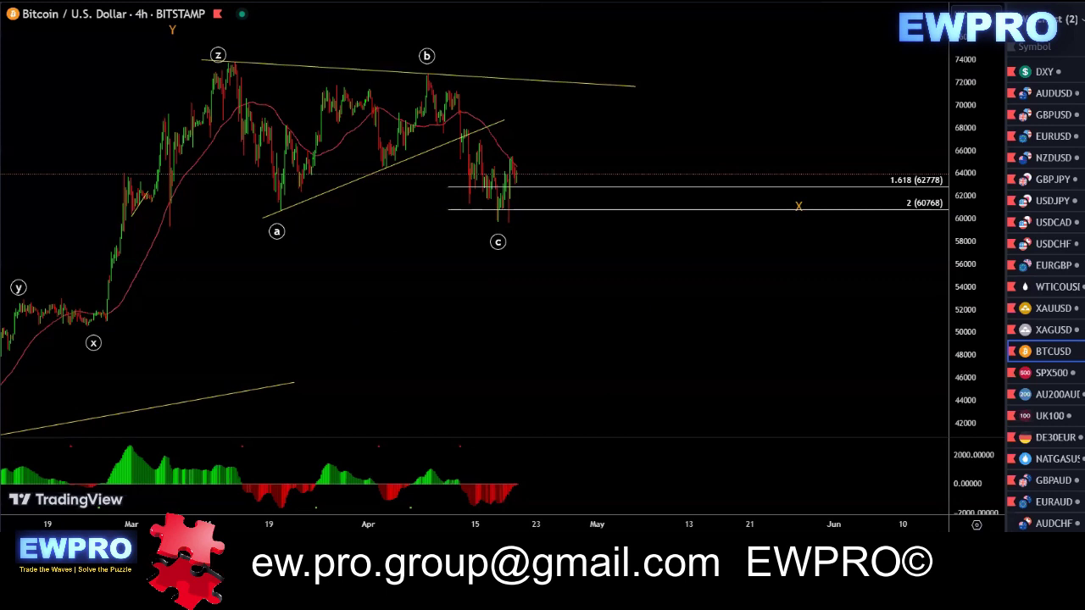
pyautogui.scroll(-2, 937, 274)
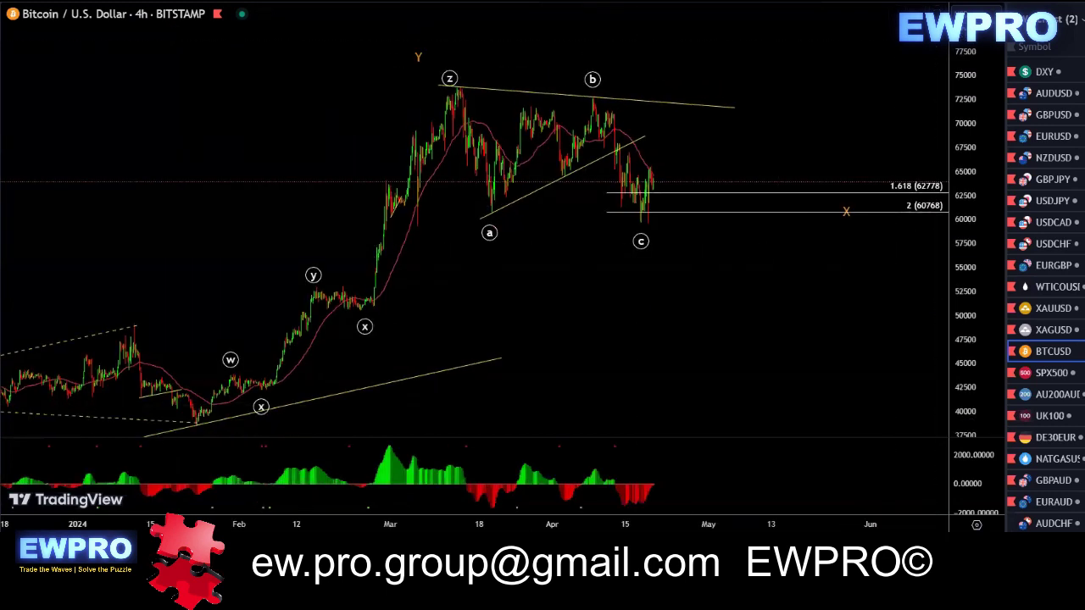
# - Sketch Bitcoin's rise to z at about 74000, the oscillator's rise, the circled a-b-c correction and a rally from c, clearing everything when done
pyautogui.moveTo(200, 427); pyautogui.dragTo(460, 86)
pyautogui.moveTo(239, 473); pyautogui.dragTo(405, 447)
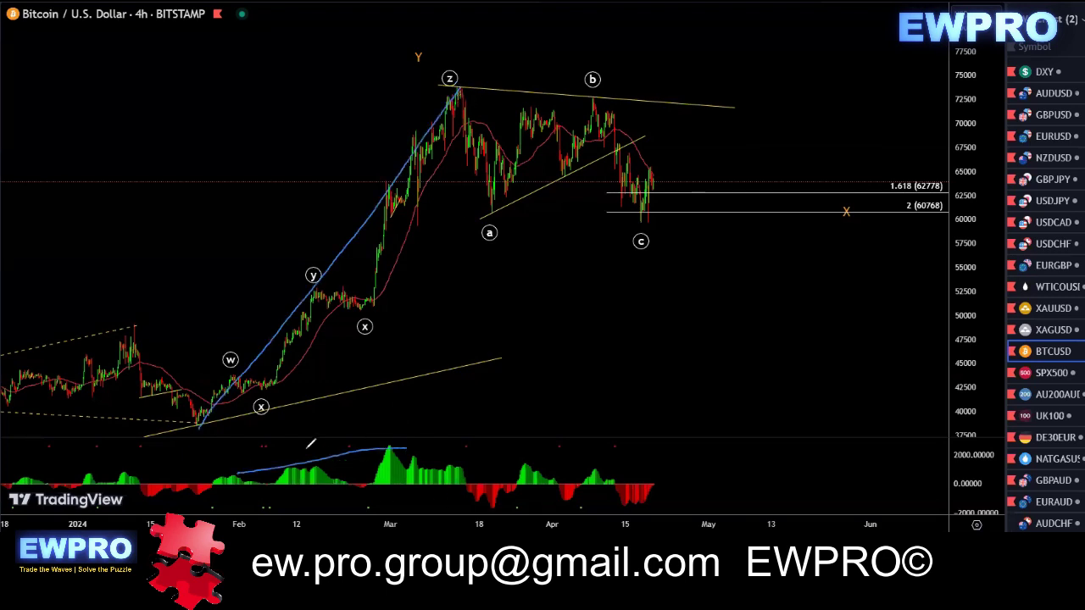
pyautogui.moveTo(460, 87)
pyautogui.mouseDown()
pyautogui.moveTo(479, 203)
pyautogui.moveTo(594, 85)
pyautogui.moveTo(646, 245)
pyautogui.mouseUp()
pyautogui.moveTo(669, 119)
pyautogui.mouseDown()
pyautogui.moveTo(428, 194)
pyautogui.moveTo(676, 174)
pyautogui.moveTo(750, 8)
pyautogui.mouseUp()
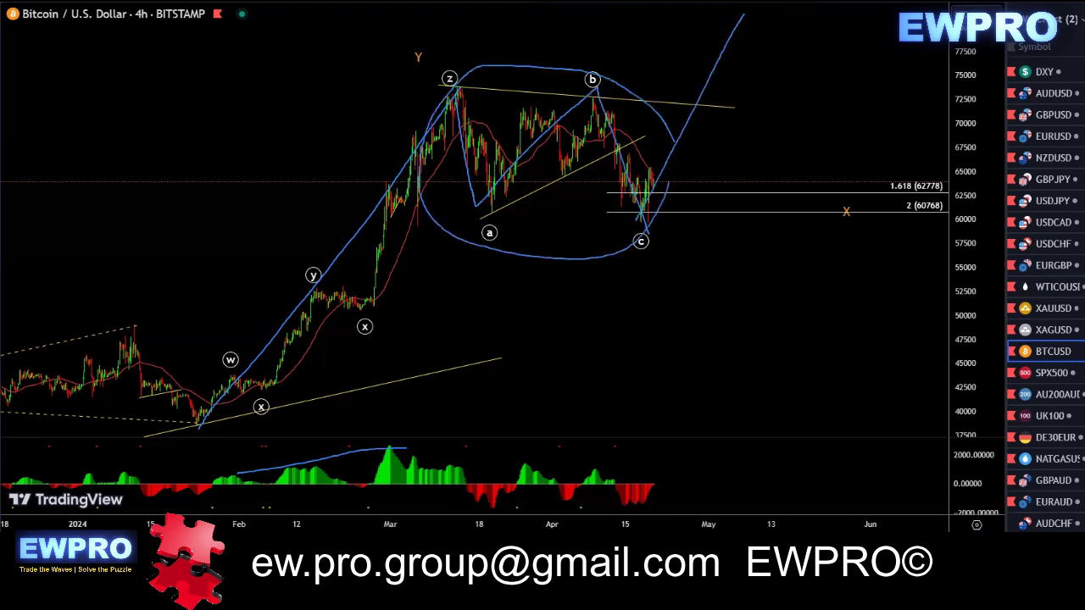
pyautogui.hotkey('ctrl', 'shift', '7')
# - Sketch Bitcoin's correction from z through a and b to c, clear it and switch to the 1-hour timeframe
pyautogui.moveTo(449, 83)
pyautogui.mouseDown()
pyautogui.moveTo(479, 203)
pyautogui.moveTo(567, 137)
pyautogui.moveTo(644, 192)
pyautogui.moveTo(652, 227)
pyautogui.mouseUp()
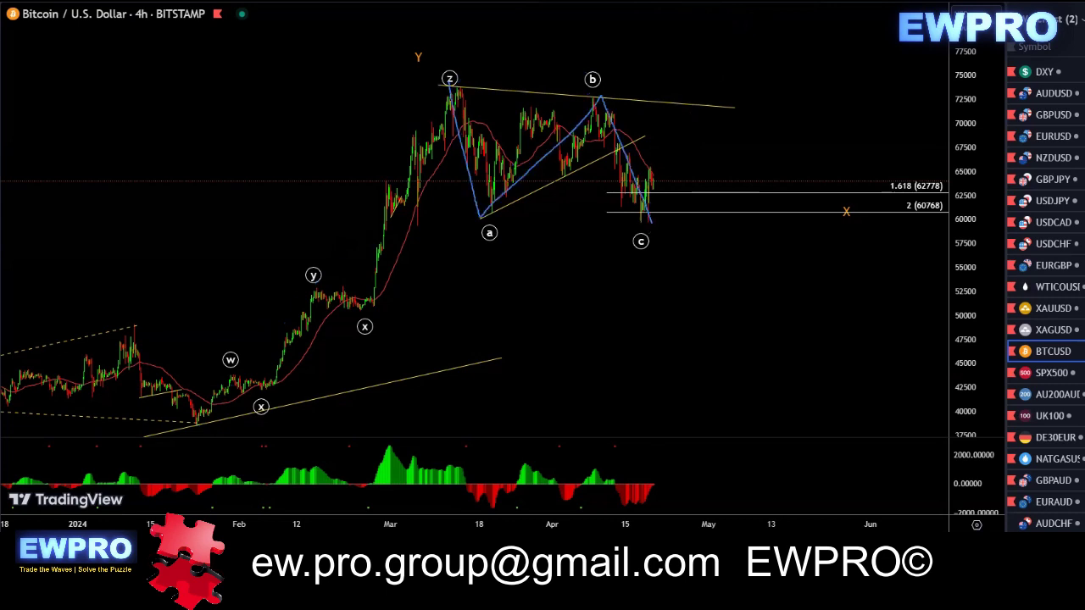
pyautogui.hotkey('ctrl', 'z')
pyautogui.click(210, 2)
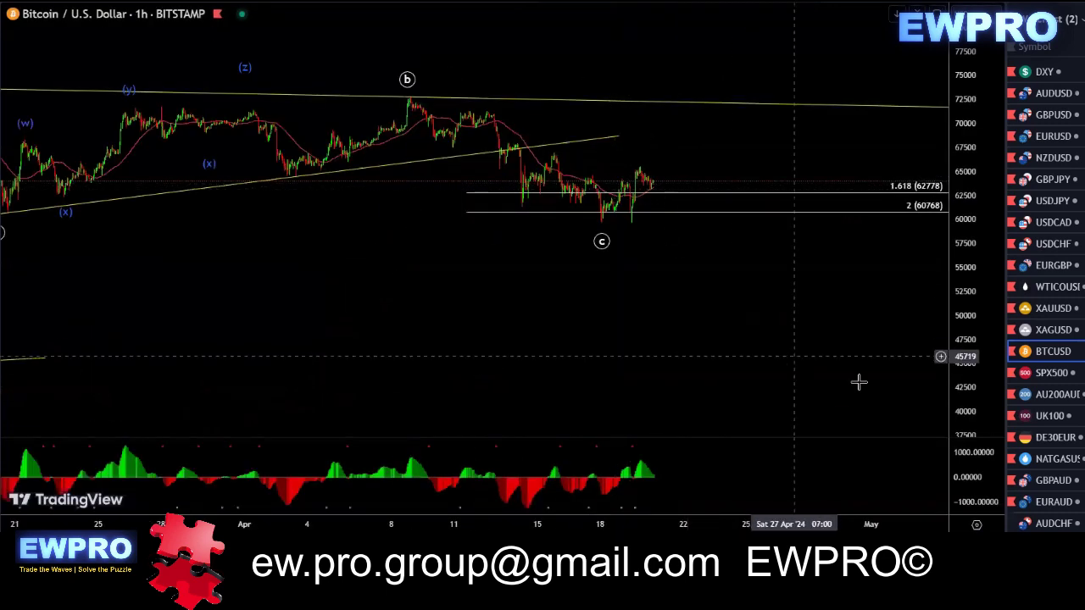
# - Examine Bitcoin's hourly decline to the circled c and the following rebound around the 62778 and 60768 levels
pyautogui.doubleClick(973, 355)
pyautogui.scroll(5, 838, 327)
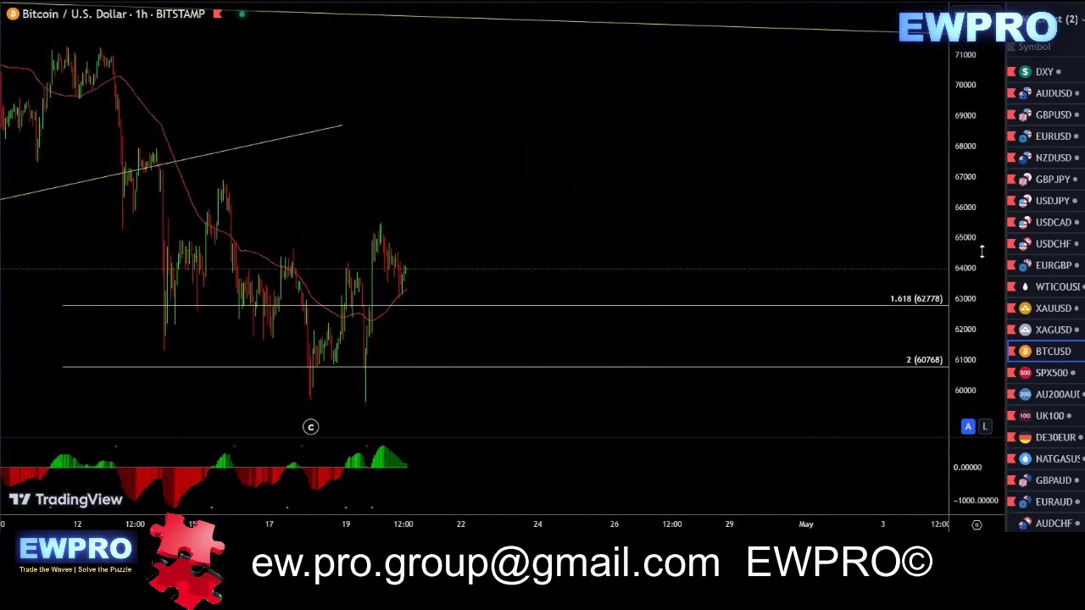
pyautogui.moveTo(982, 232); pyautogui.dragTo(982, 254)
pyautogui.moveTo(666, 196); pyautogui.dragTo(597, 172)
pyautogui.scroll(2, 596, 176)
pyautogui.moveTo(453, 179); pyautogui.dragTo(600, 195)
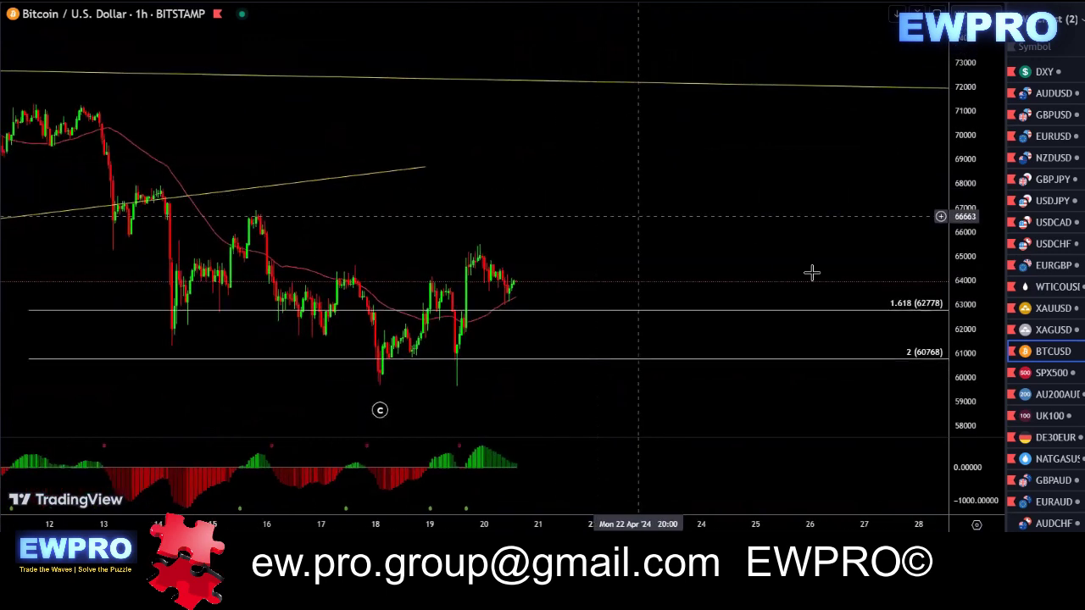
pyautogui.moveTo(956, 334); pyautogui.dragTo(962, 260)
pyautogui.moveTo(749, 233); pyautogui.dragTo(710, 128)
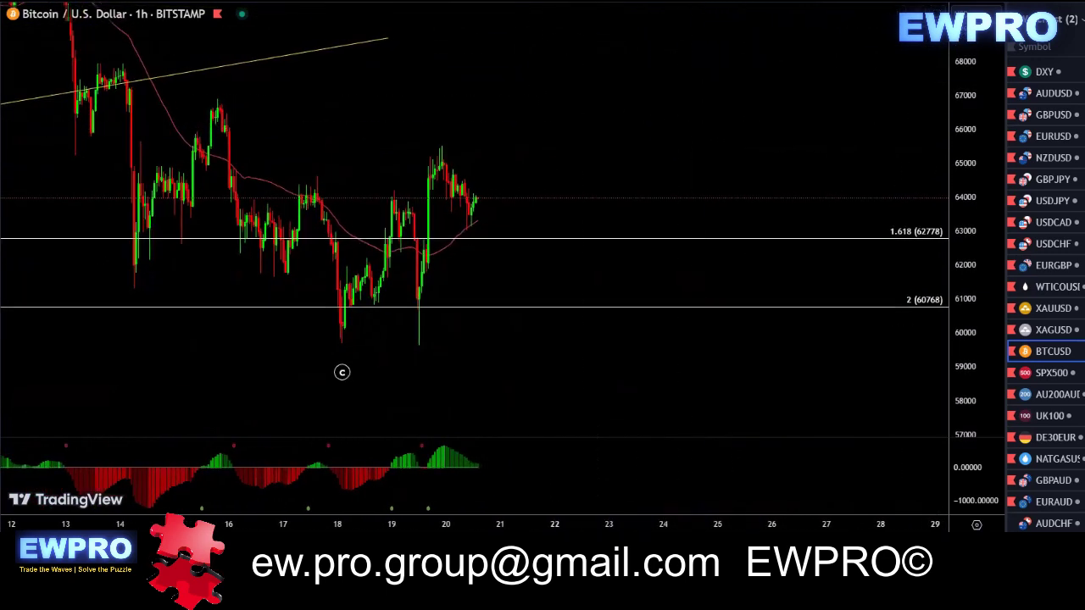
# - Sketch Bitcoin's rise from about 59500 to 65500, the small falling channel and a projected rally, circle the channel, and clear everything
pyautogui.moveTo(421, 343)
pyautogui.mouseDown()
pyautogui.moveTo(441, 146)
pyautogui.moveTo(460, 150)
pyautogui.moveTo(500, 208)
pyautogui.mouseUp()
pyautogui.moveTo(423, 179)
pyautogui.mouseDown()
pyautogui.moveTo(497, 245)
pyautogui.moveTo(611, 11)
pyautogui.mouseUp()
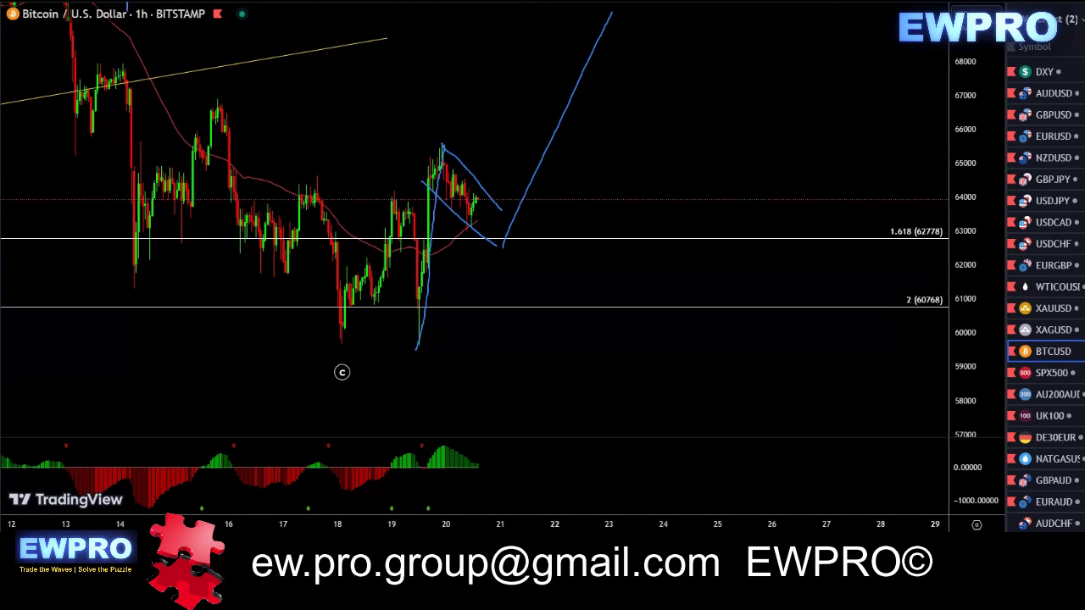
pyautogui.moveTo(509, 182)
pyautogui.mouseDown()
pyautogui.moveTo(444, 142)
pyautogui.moveTo(479, 247)
pyautogui.moveTo(514, 191)
pyautogui.mouseUp()
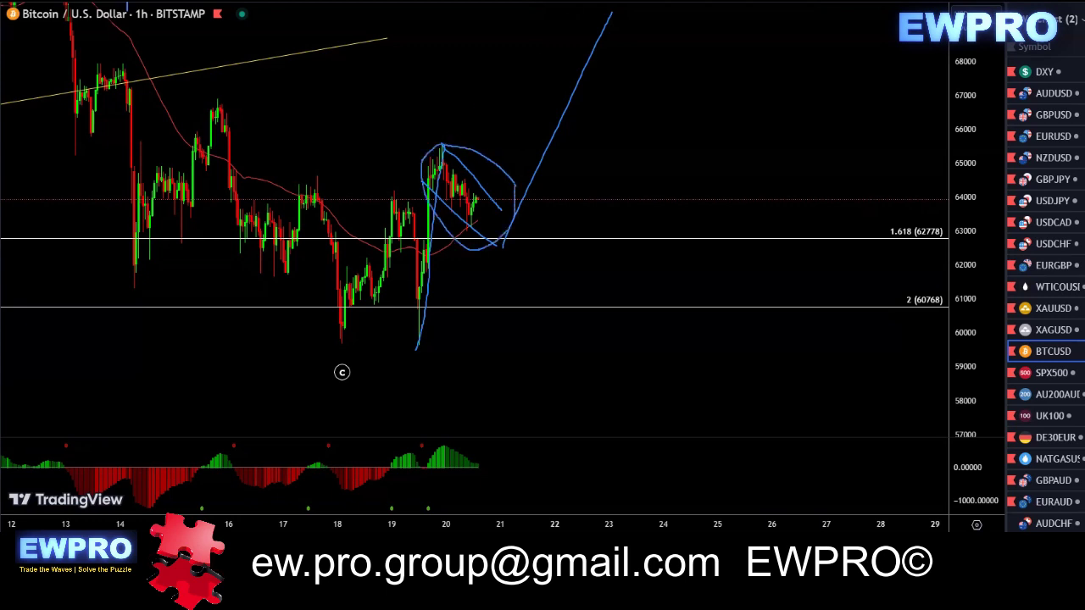
pyautogui.press('Escape')
pyautogui.scroll(-3, 576, 151)
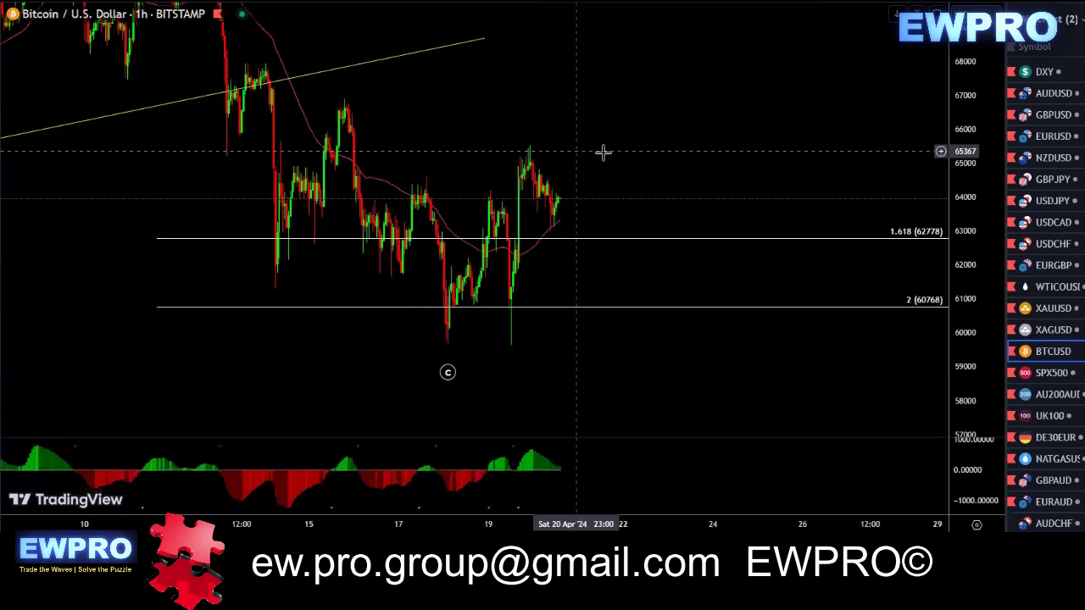
# - Open the S&P 500 Index on the daily timeframe and fit the rise from the 2022 low with its W, X, Y, Z labels
pyautogui.click(1049, 373)
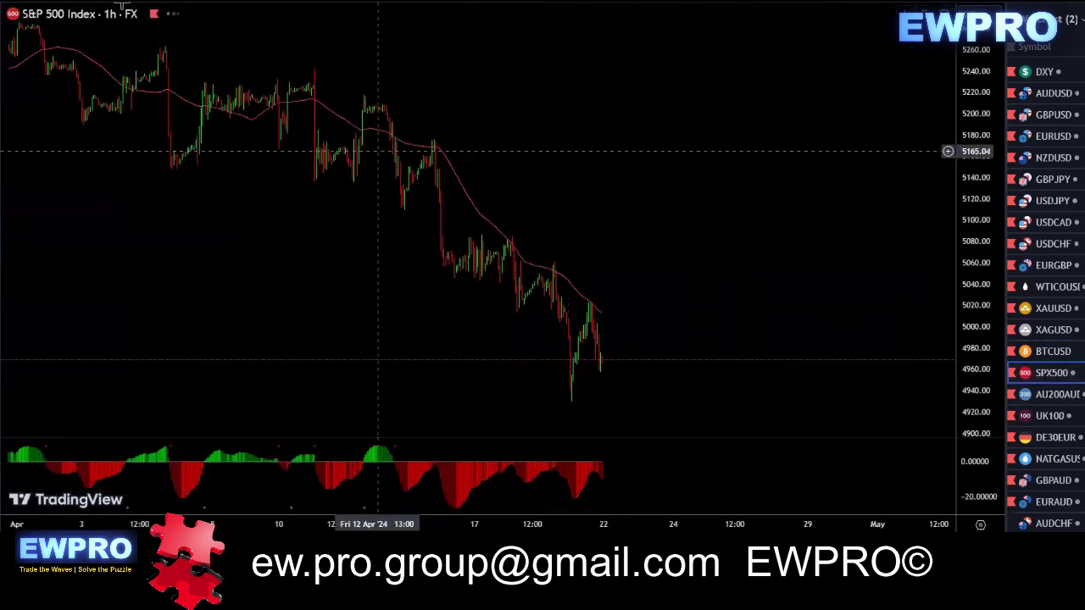
pyautogui.click(171, 1)
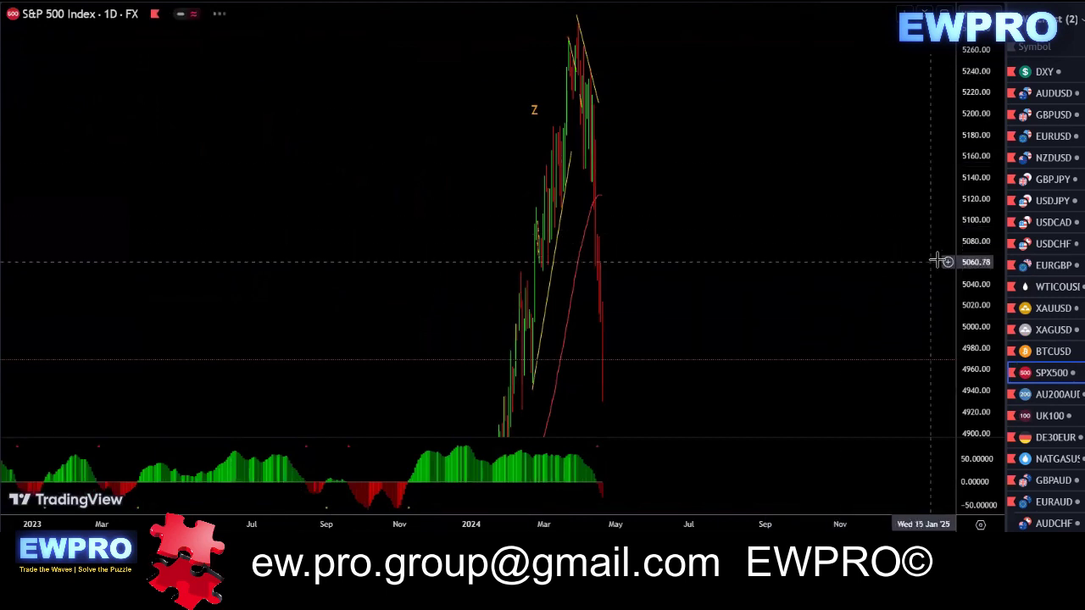
pyautogui.scroll(-2, 800, 245)
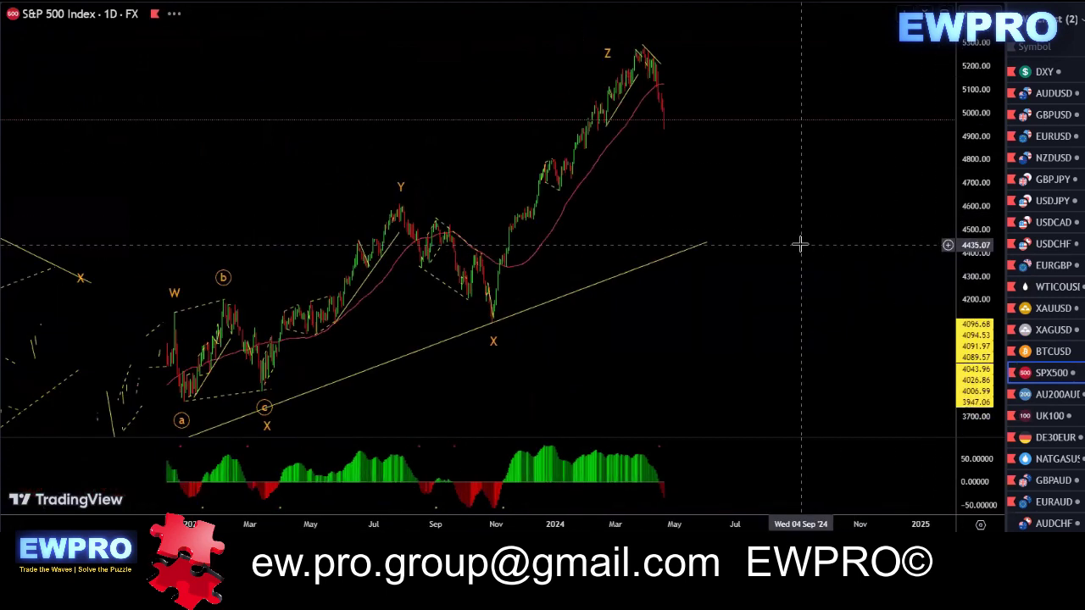
pyautogui.scroll(-4, 800, 245)
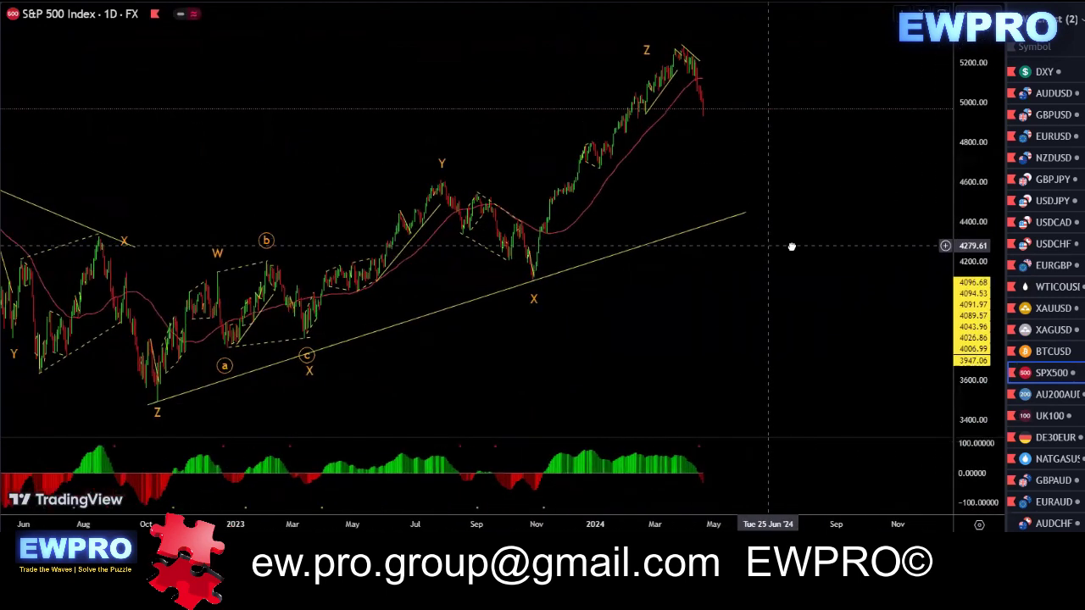
pyautogui.moveTo(768, 246); pyautogui.dragTo(793, 246)
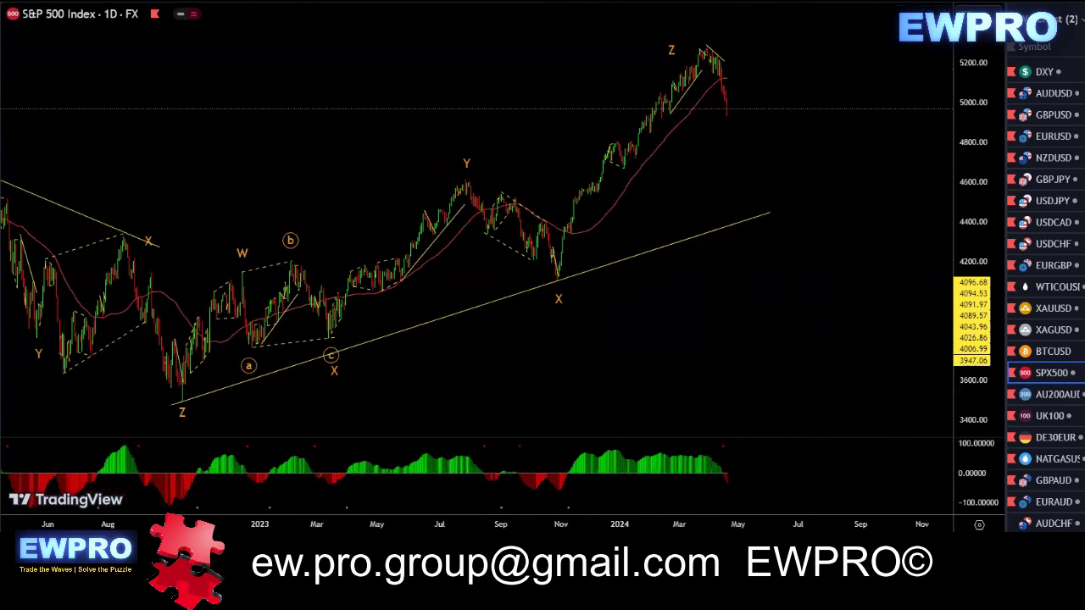
# - Sketch the S&P 500's rise from the 2022 low through W, X, Y and X towards Z, plus a line over the oscillator peaks
pyautogui.click(179, 403)
pyautogui.click(237, 271)
pyautogui.click(316, 347)
pyautogui.click(460, 187)
pyautogui.click(554, 274)
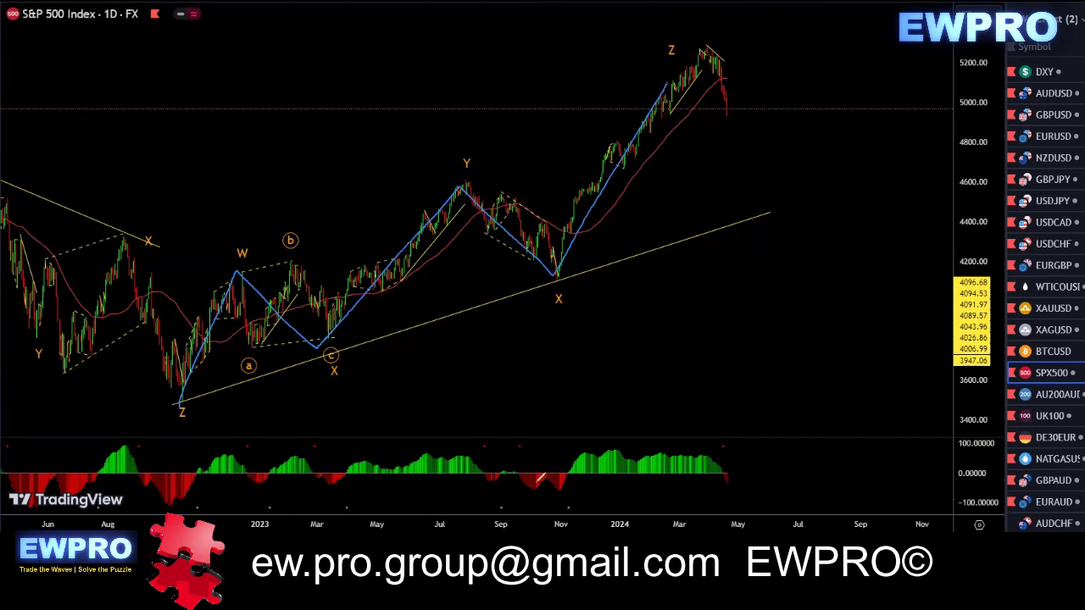
pyautogui.click(435, 455)
pyautogui.click(685, 432)
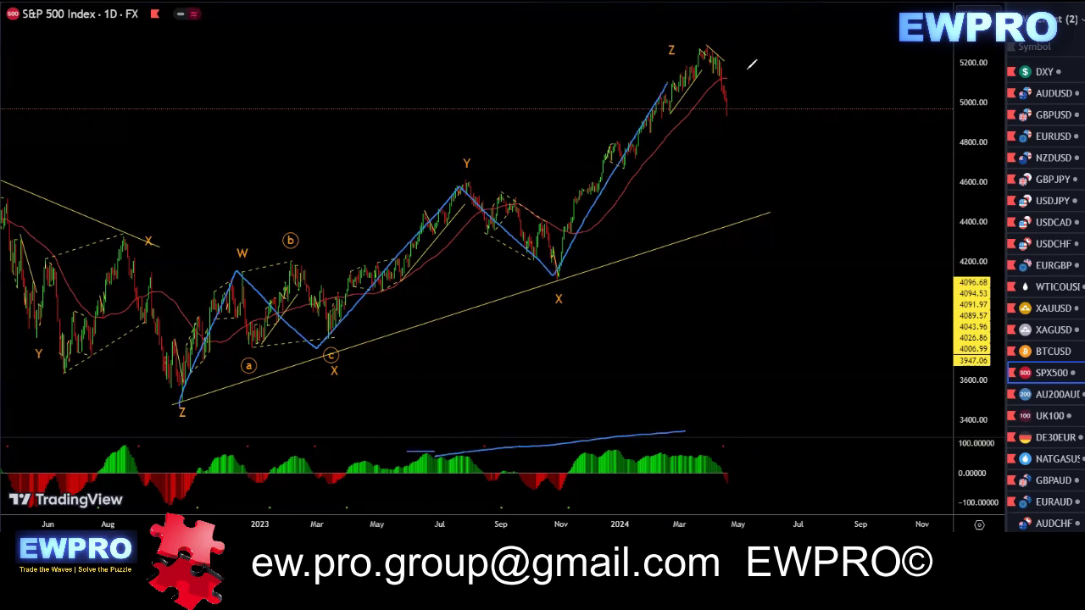
# - Sketch possible corrections from the S&P 500's Z high to about 4290, circle them and both X corrections, add a rally, and clear everything
pyautogui.click(704, 42)
pyautogui.click(739, 146)
pyautogui.click(796, 92)
pyautogui.click(805, 173)
pyautogui.click(858, 129)
pyautogui.doubleClick(892, 244)
pyautogui.click(797, 91)
pyautogui.click(854, 132)
pyautogui.click(740, 145)
pyautogui.click(794, 173)
pyautogui.moveTo(502, 174)
pyautogui.mouseDown()
pyautogui.moveTo(529, 280)
pyautogui.moveTo(564, 222)
pyautogui.mouseUp()
pyautogui.moveTo(296, 253); pyautogui.dragTo(322, 276)
pyautogui.moveTo(871, 186)
pyautogui.mouseDown()
pyautogui.moveTo(738, 37)
pyautogui.moveTo(926, 255)
pyautogui.moveTo(889, 251)
pyautogui.moveTo(953, 44)
pyautogui.mouseUp()
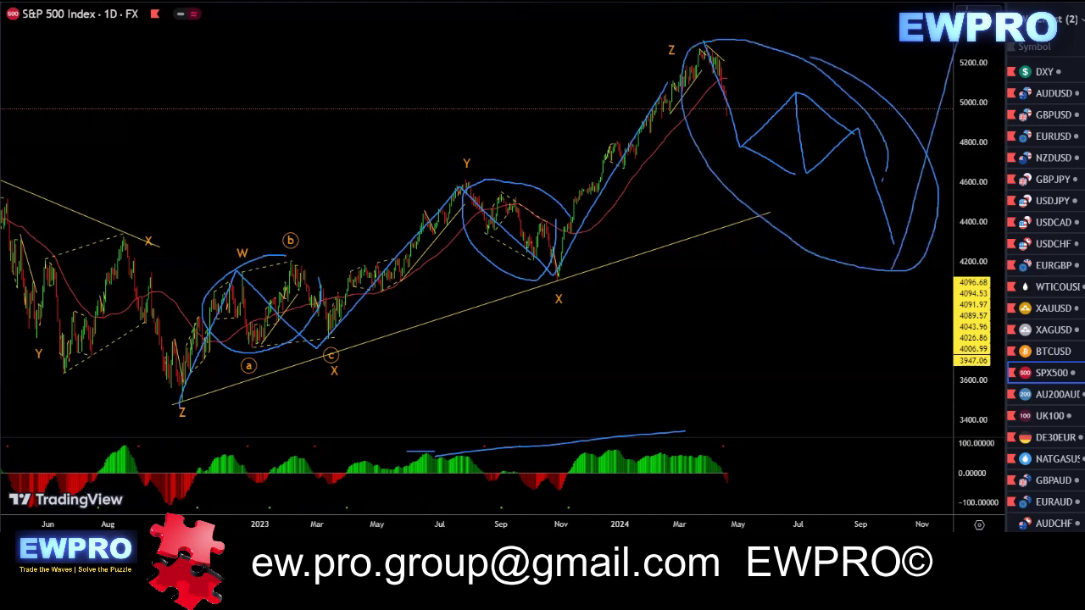
pyautogui.press('Escape')
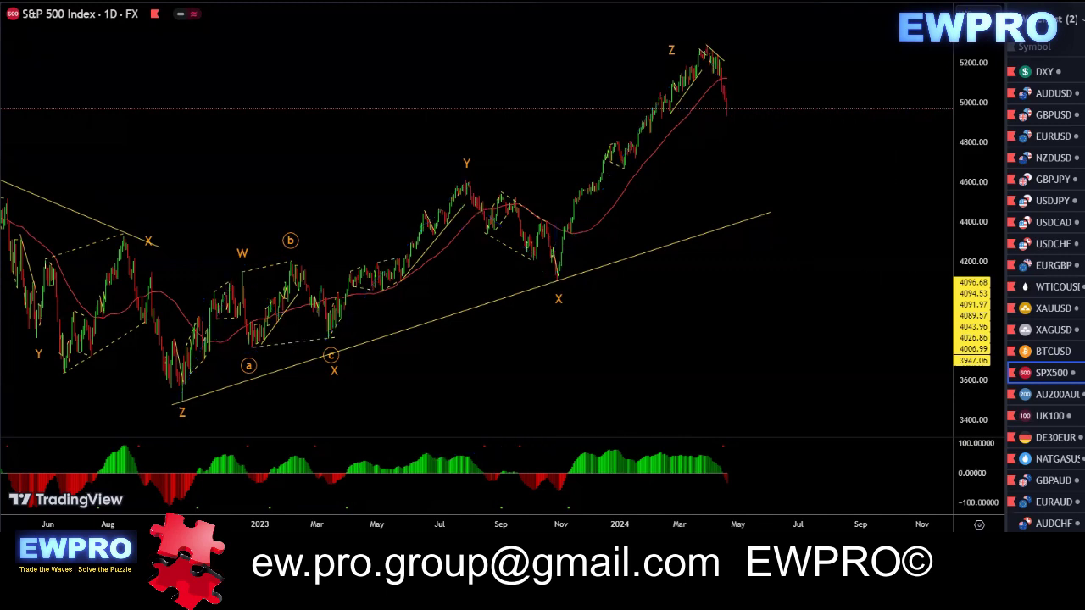
# - Switch the S&P 500 to the 4-hour timeframe and fit the decline from the April high
pyautogui.scroll(1, 543, 222)
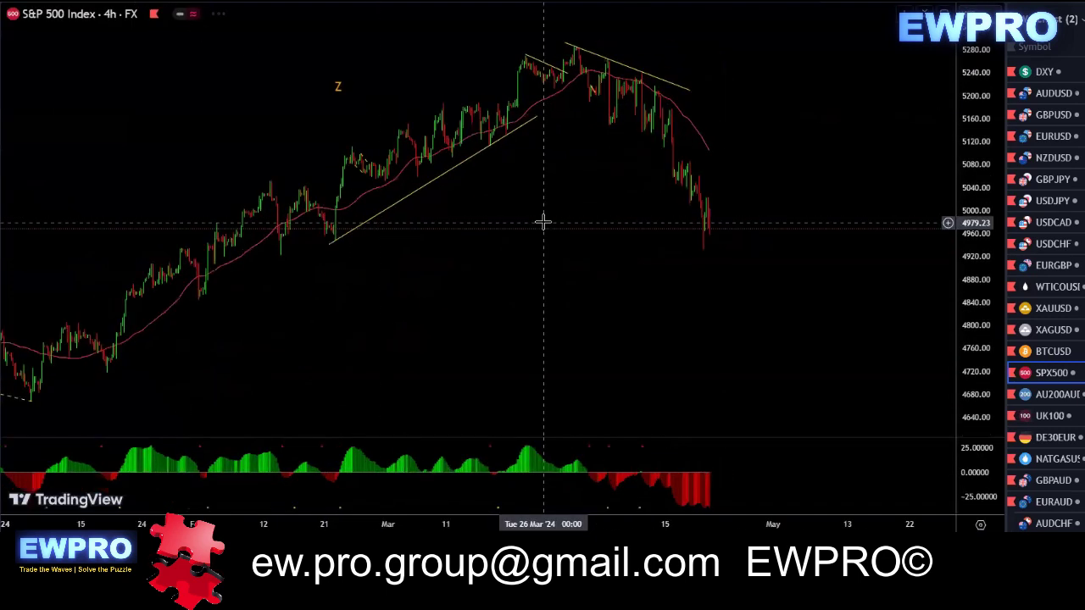
pyautogui.scroll(2, 543, 222)
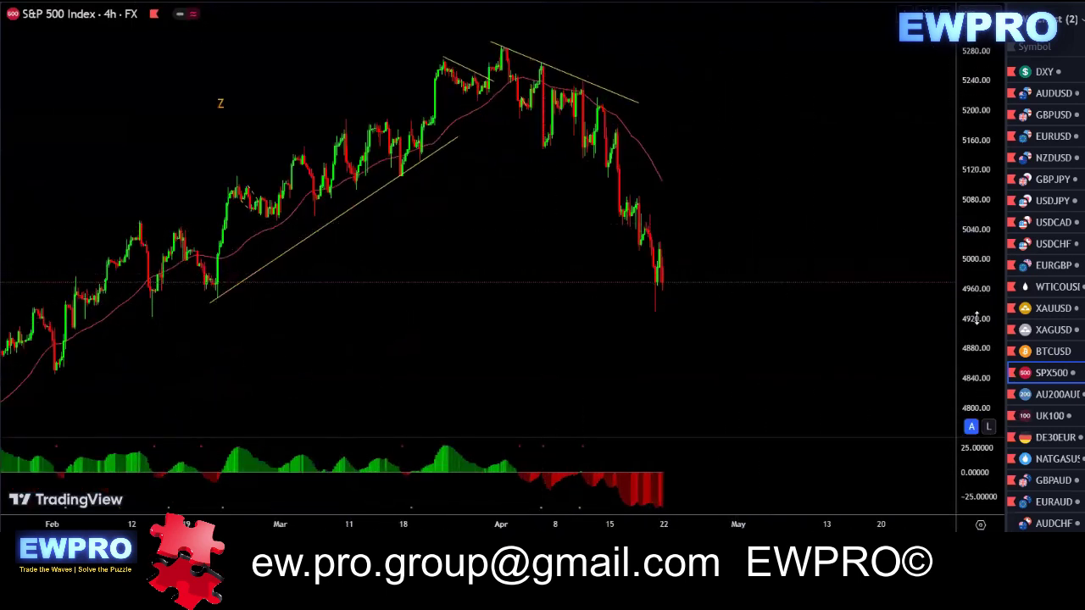
pyautogui.scroll(3, 751, 232)
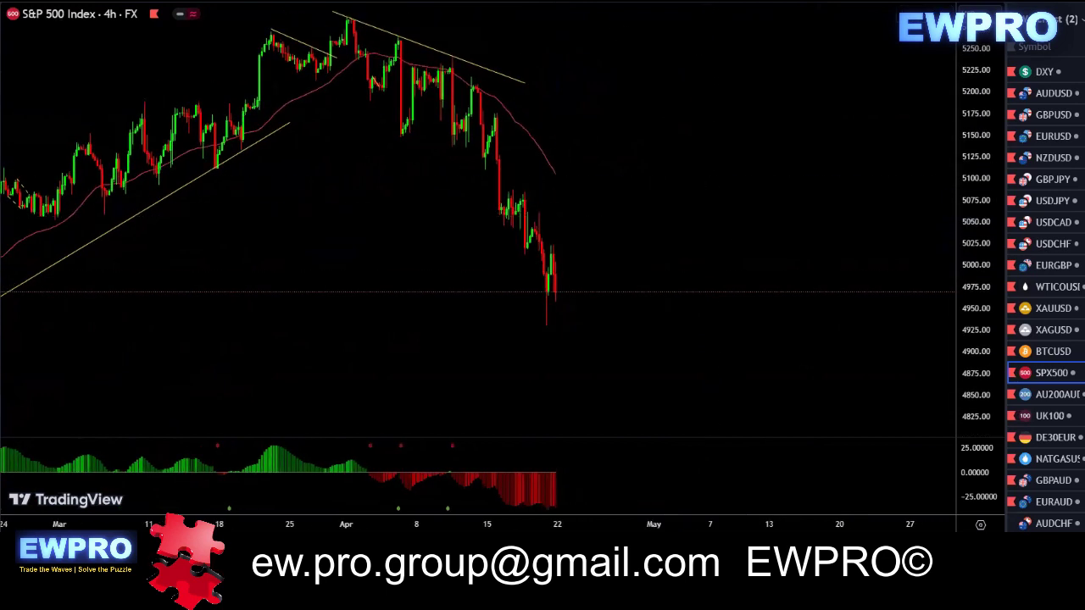
# - Sketch the S&P 500's decline to about 4900, a circled rebound to about 5065, a fall to about 4810 and oscillator lines, then clear all
pyautogui.moveTo(350, 21)
pyautogui.mouseDown()
pyautogui.moveTo(388, 137)
pyautogui.moveTo(454, 42)
pyautogui.moveTo(566, 349)
pyautogui.moveTo(682, 203)
pyautogui.moveTo(754, 423)
pyautogui.mouseUp()
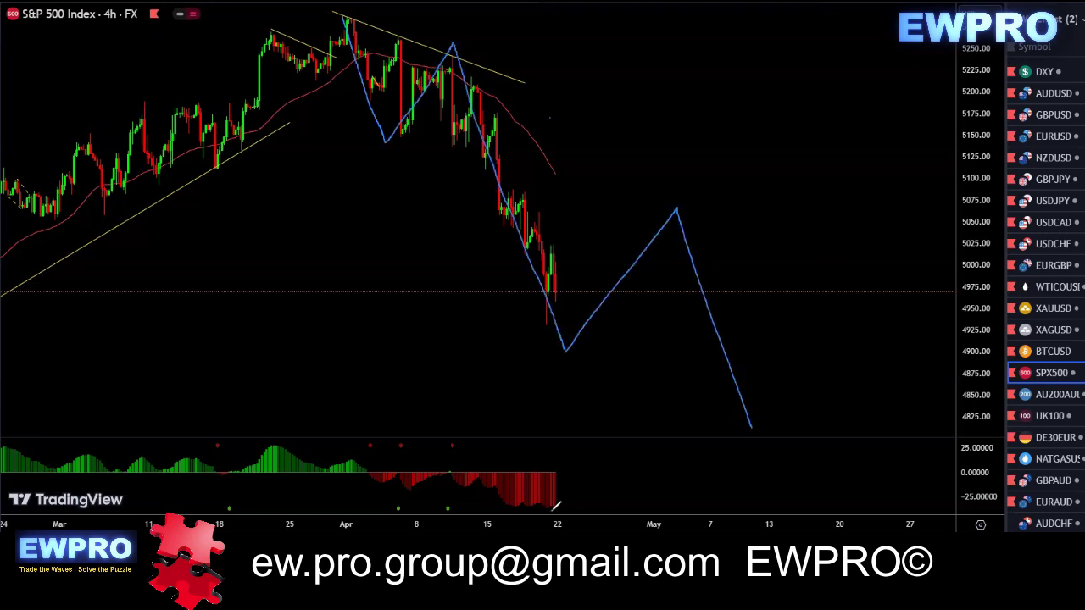
pyautogui.moveTo(551, 507)
pyautogui.mouseDown()
pyautogui.moveTo(654, 459)
pyautogui.moveTo(679, 467)
pyautogui.mouseUp()
pyautogui.moveTo(447, 468); pyautogui.dragTo(632, 451)
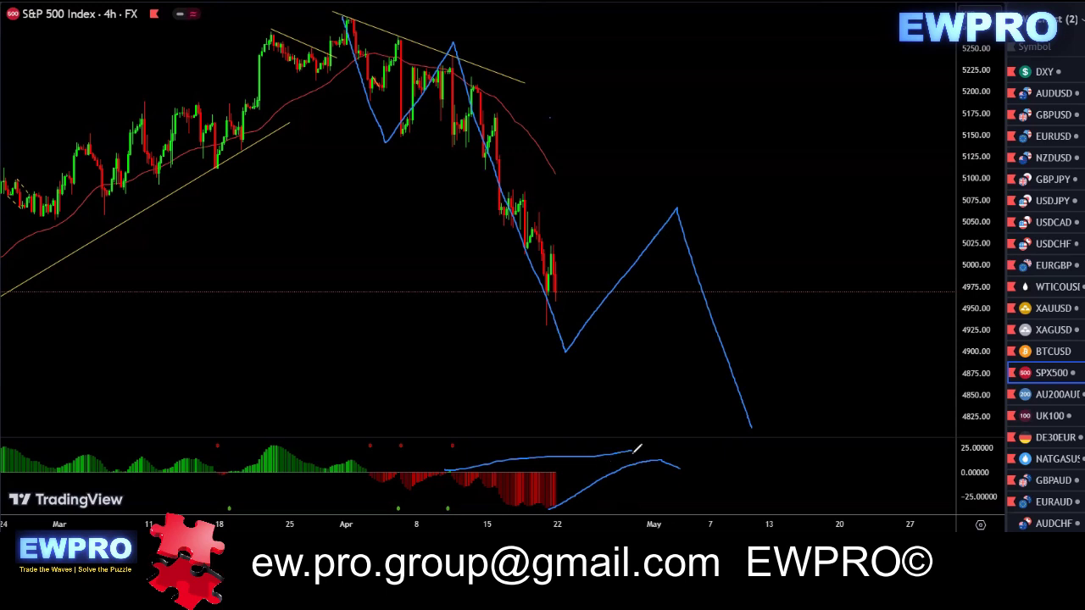
pyautogui.moveTo(697, 196)
pyautogui.mouseDown()
pyautogui.moveTo(536, 276)
pyautogui.moveTo(719, 211)
pyautogui.mouseUp()
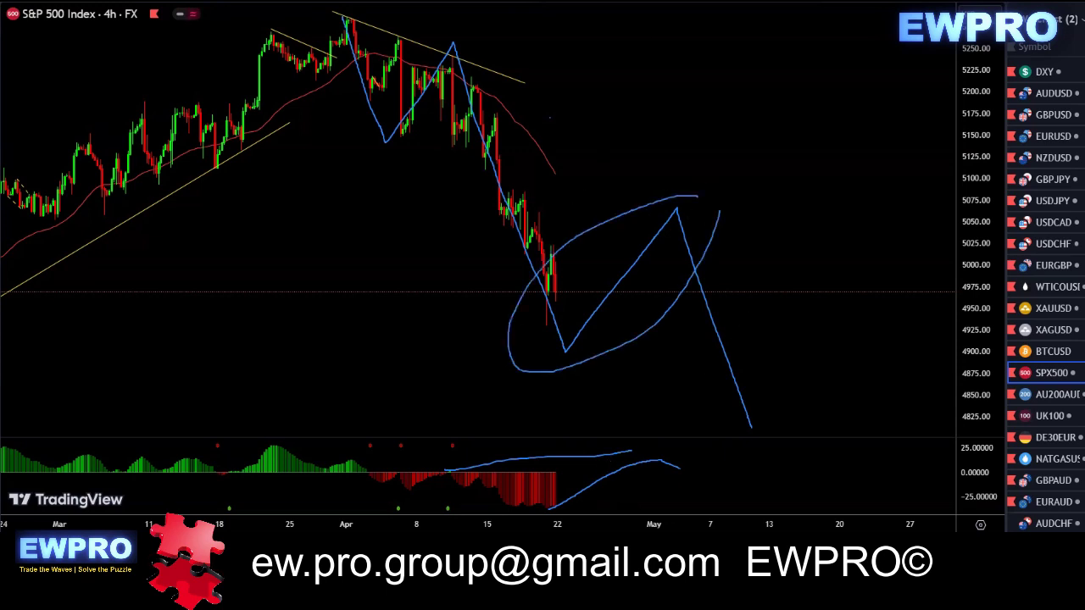
pyautogui.press('Escape')
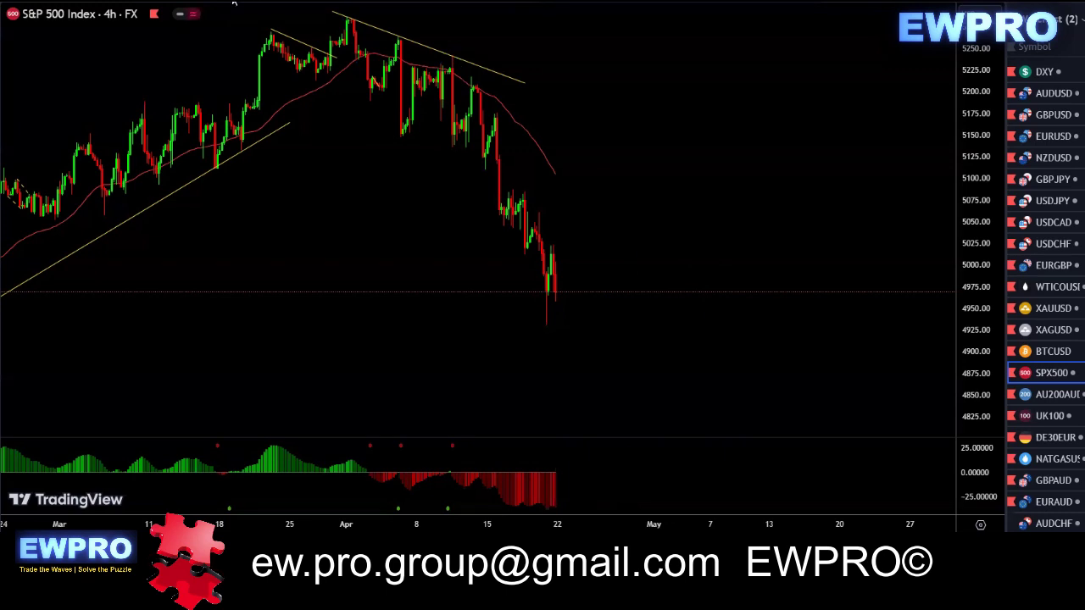
# - Switch the S&P 500 to the 1-hour timeframe and fit the whole decline beneath the falling trendline
pyautogui.click(255, 2)
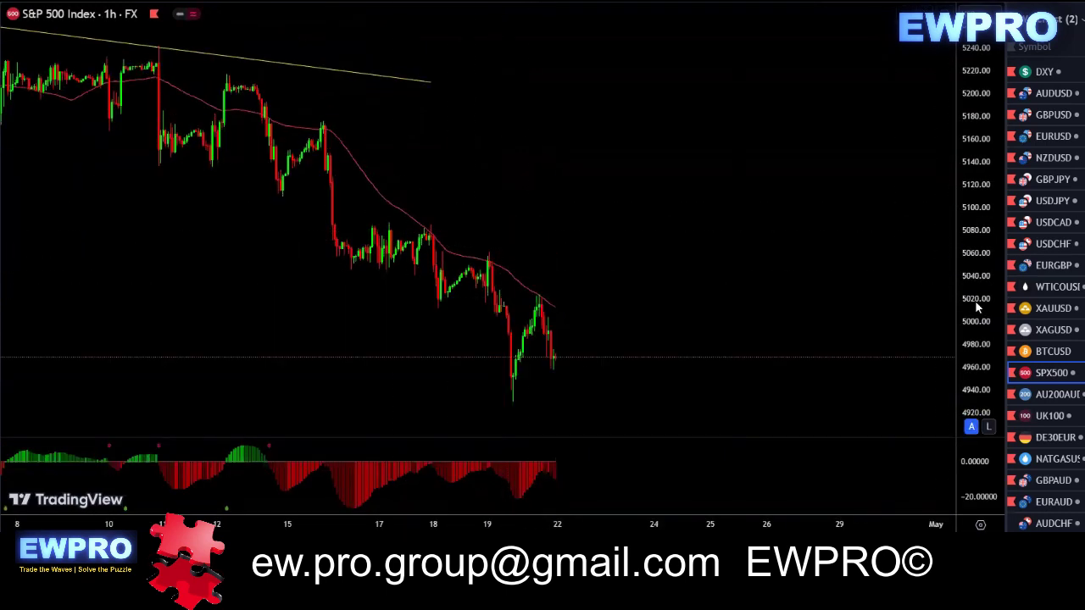
pyautogui.scroll(-5, 908, 279)
pyautogui.scroll(-3, 700, 258)
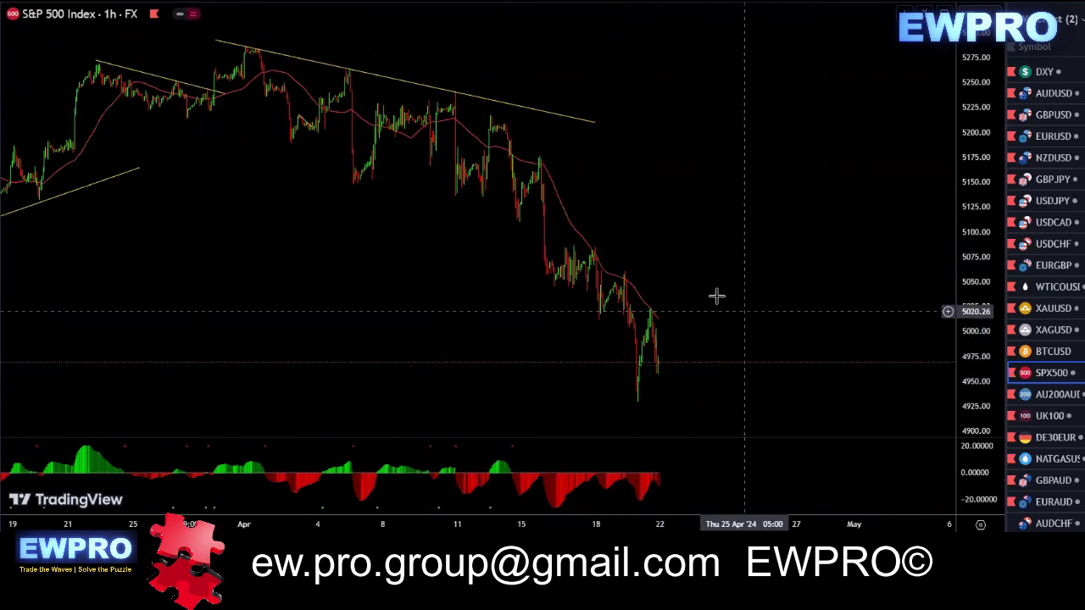
# - Open Australia 200 on the daily timeframe and fit the A, B, C rise with the 7883.7 and 6494.5 levels
pyautogui.click(1057, 395)
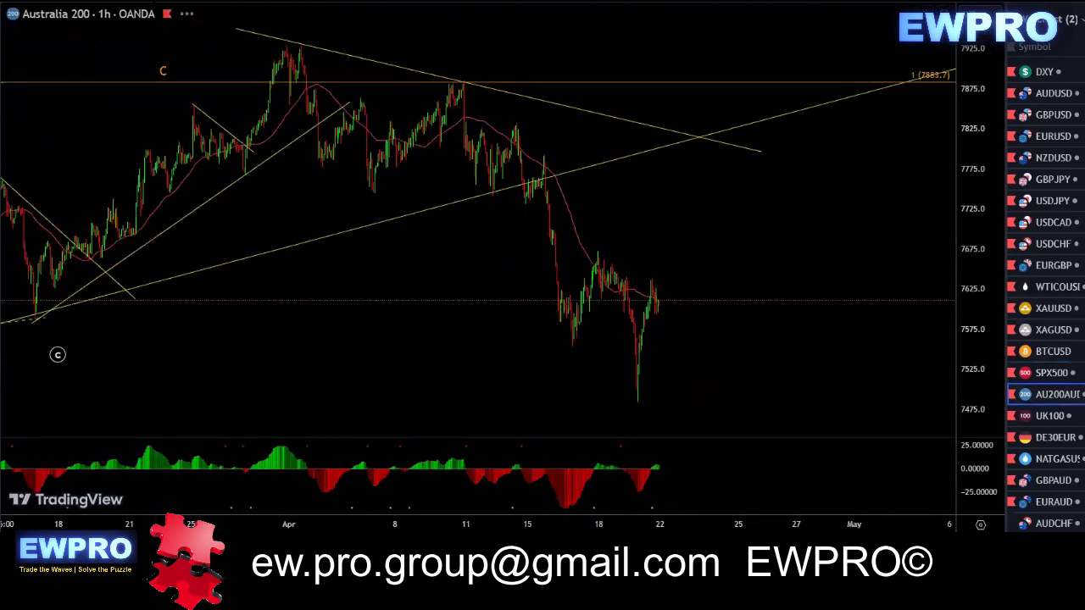
pyautogui.click(236, 2)
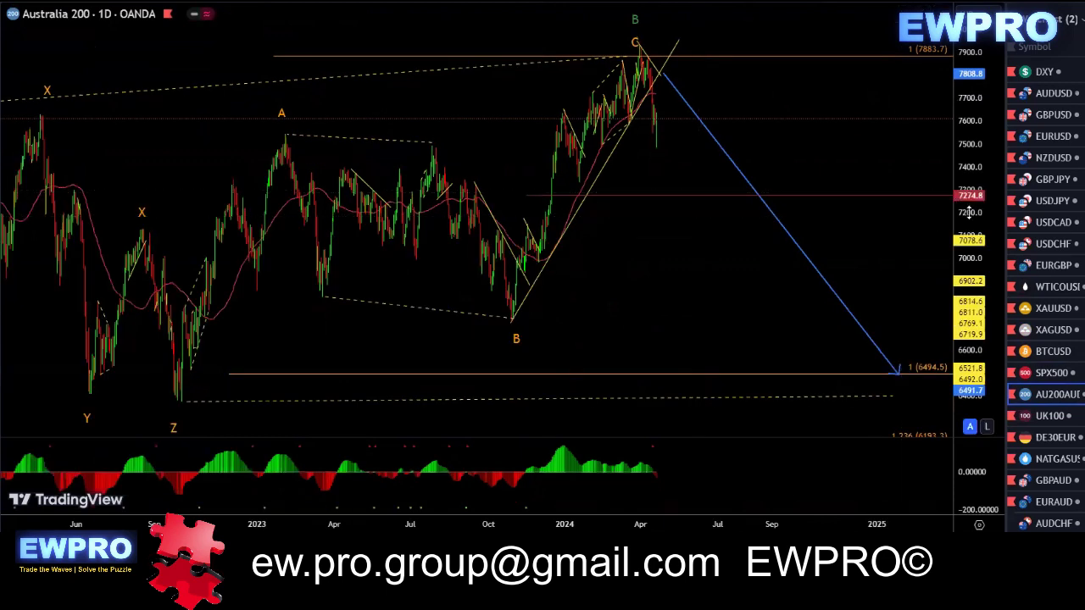
pyautogui.moveTo(969, 212); pyautogui.dragTo(968, 247)
pyautogui.moveTo(856, 213); pyautogui.dragTo(857, 224)
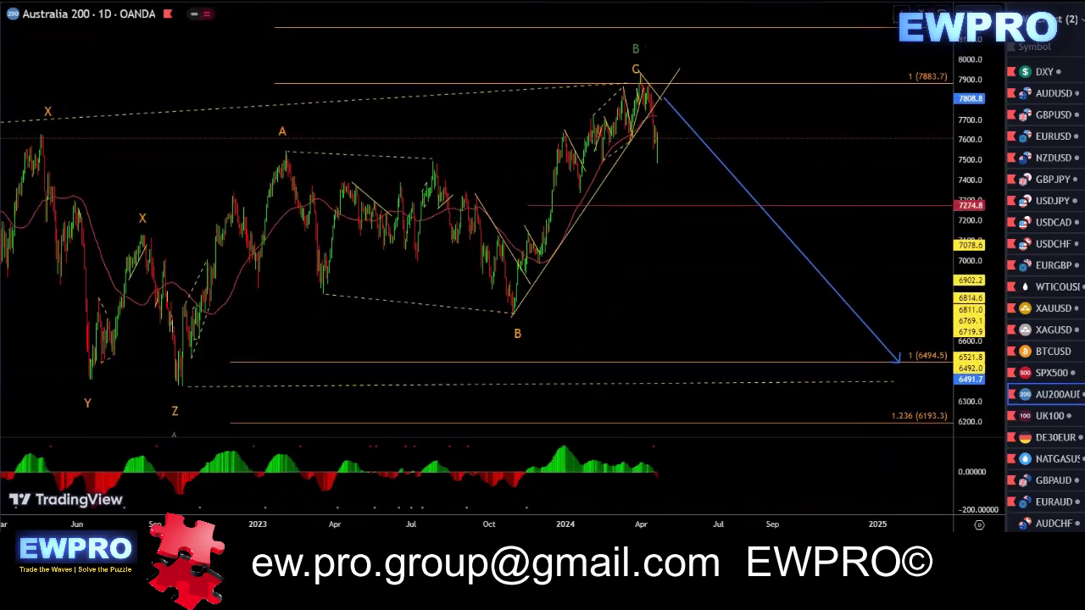
# - Sketch Australia 200's rise from Z to A, the range down to B and the rise to C near 7883.7, clearing everything when done
pyautogui.moveTo(172, 391)
pyautogui.mouseDown()
pyautogui.moveTo(275, 158)
pyautogui.moveTo(310, 267)
pyautogui.moveTo(431, 163)
pyautogui.moveTo(511, 303)
pyautogui.moveTo(356, 289)
pyautogui.mouseUp()
pyautogui.moveTo(287, 152); pyautogui.dragTo(441, 155)
pyautogui.moveTo(174, 392)
pyautogui.mouseDown()
pyautogui.moveTo(284, 149)
pyautogui.moveTo(542, 312)
pyautogui.moveTo(650, 81)
pyautogui.moveTo(720, 74)
pyautogui.mouseUp()
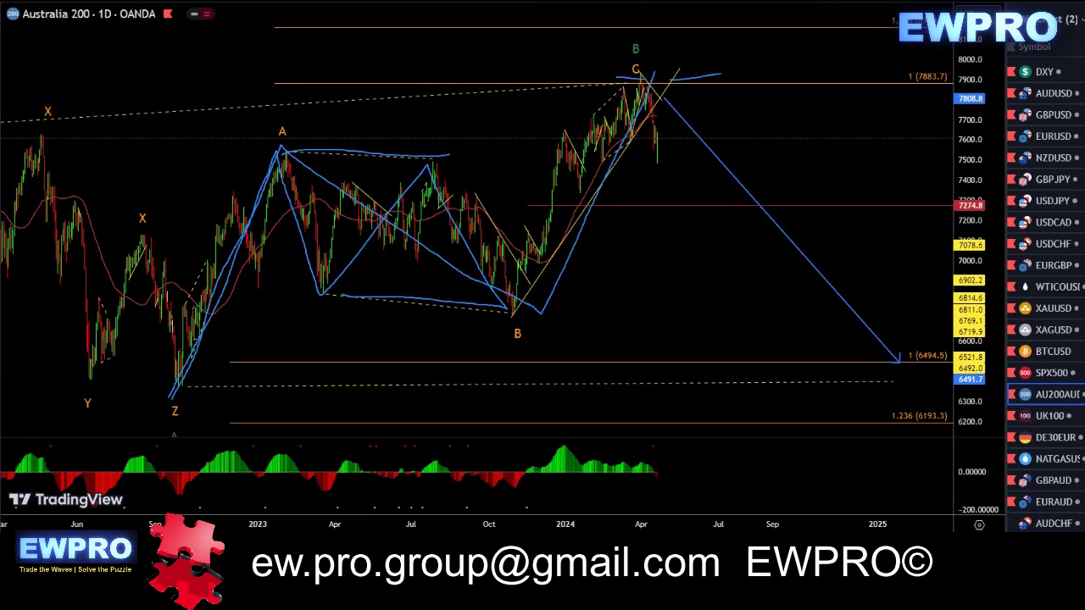
pyautogui.press('Escape')
# - Sketch Australia 200's 2024 swings up to C, the boundary lines and the drop to about 7450 with a bounce, undoing all strokes when done
pyautogui.scroll(4, 945, 205)
pyautogui.moveTo(979, 185); pyautogui.dragTo(969, 212)
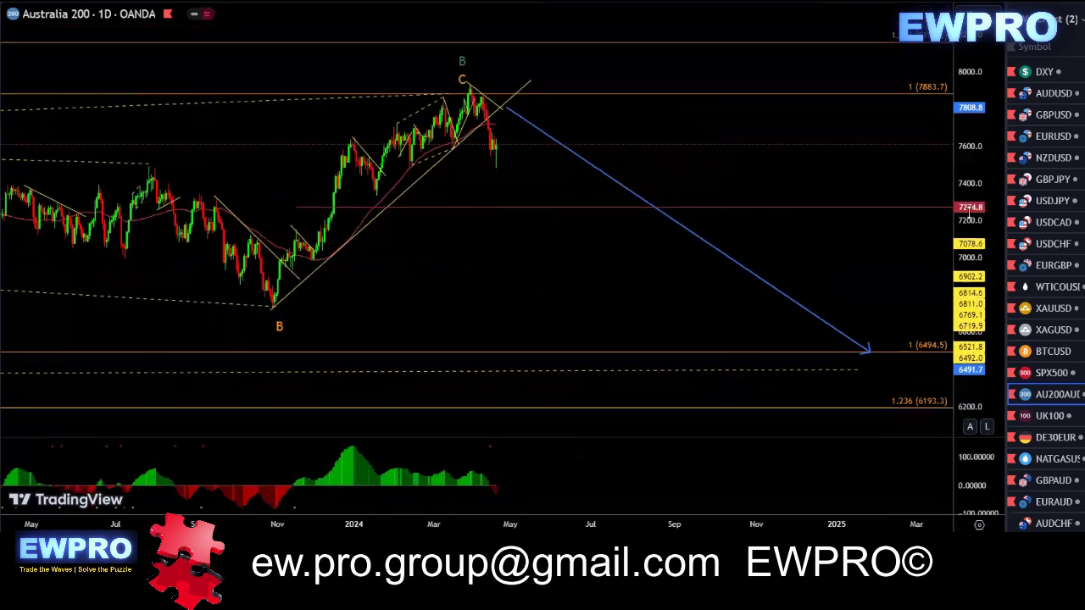
pyautogui.moveTo(763, 130); pyautogui.dragTo(802, 153)
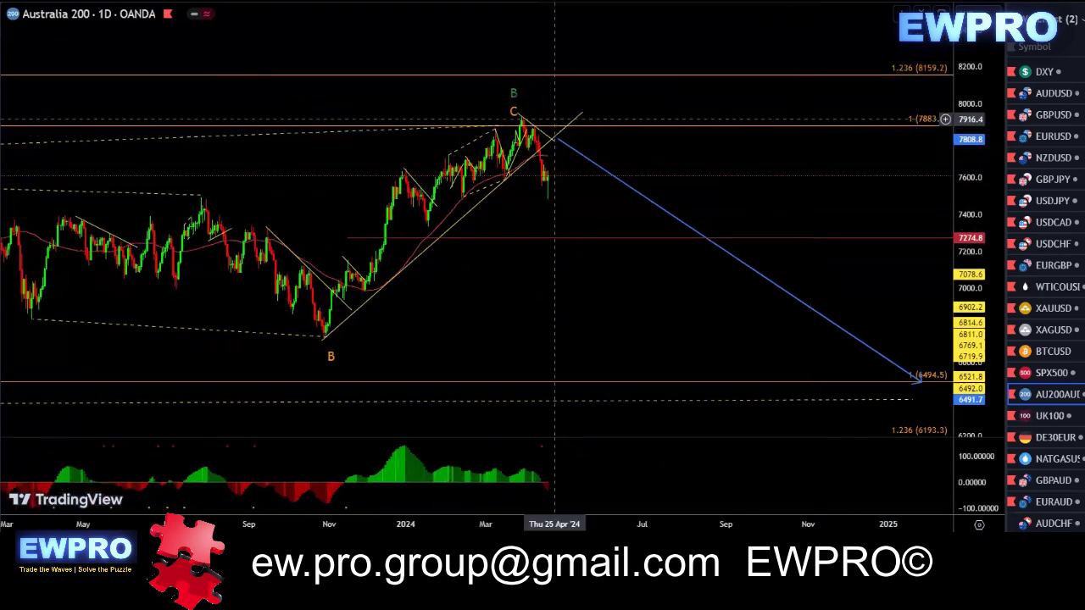
pyautogui.moveTo(413, 168)
pyautogui.mouseDown()
pyautogui.moveTo(512, 126)
pyautogui.moveTo(555, 179)
pyautogui.moveTo(449, 222)
pyautogui.moveTo(396, 174)
pyautogui.moveTo(521, 114)
pyautogui.mouseUp()
pyautogui.moveTo(557, 199); pyautogui.dragTo(576, 152)
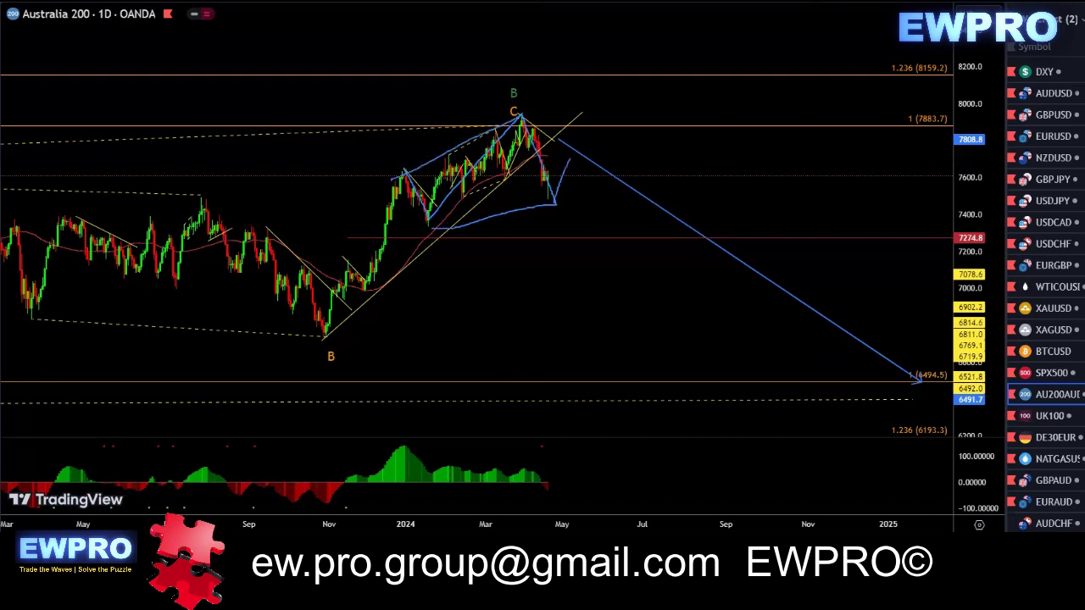
pyautogui.hotkey('ctrl', 'z')
pyautogui.hotkey('ctrl', 'z')
pyautogui.hotkey('ctrl', 'z')
# - Sketch Australia 200's fall from (A) to A, the rise to B and a projected decline to the 6494.5 level, retracing the decline from B
pyautogui.scroll(-3, 654, 181)
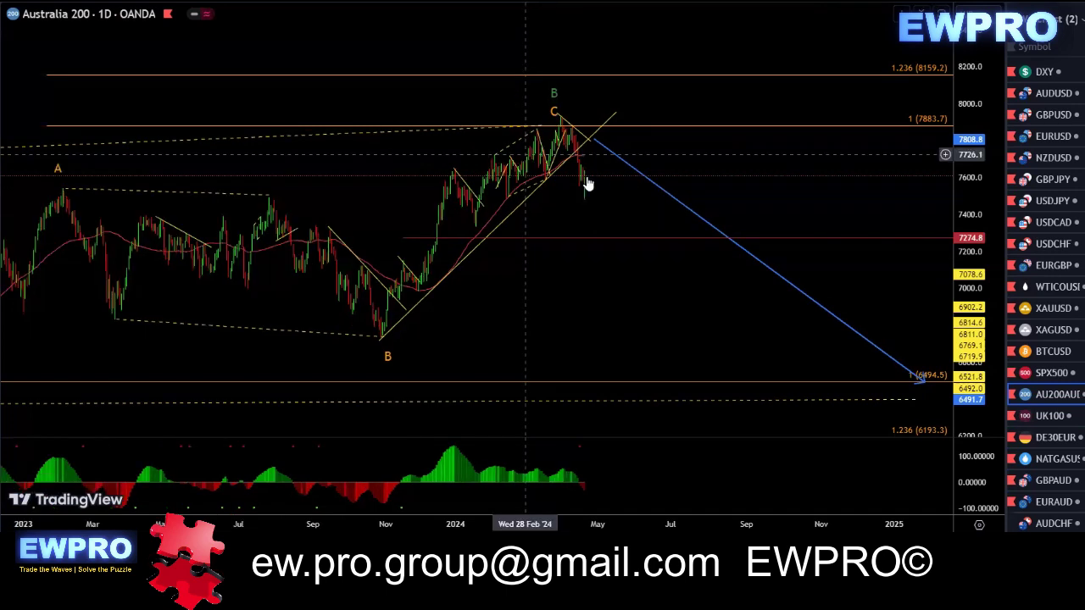
pyautogui.moveTo(854, 206); pyautogui.dragTo(703, 174)
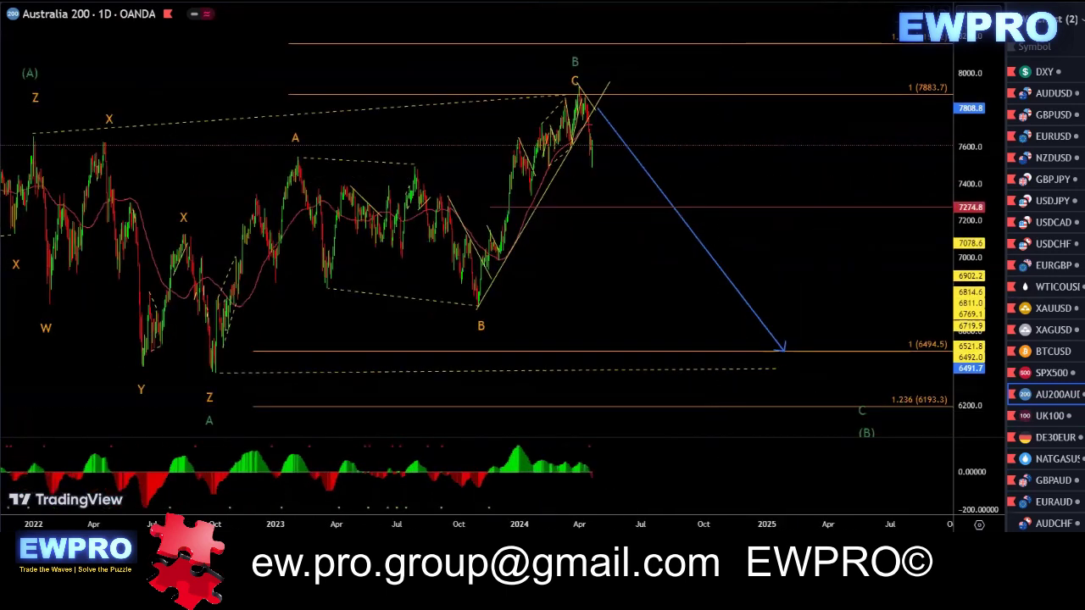
pyautogui.click(33, 127)
pyautogui.click(203, 383)
pyautogui.click(567, 81)
pyautogui.moveTo(653, 193)
pyautogui.mouseDown()
pyautogui.moveTo(767, 346)
pyautogui.moveTo(785, 340)
pyautogui.moveTo(771, 343)
pyautogui.mouseUp()
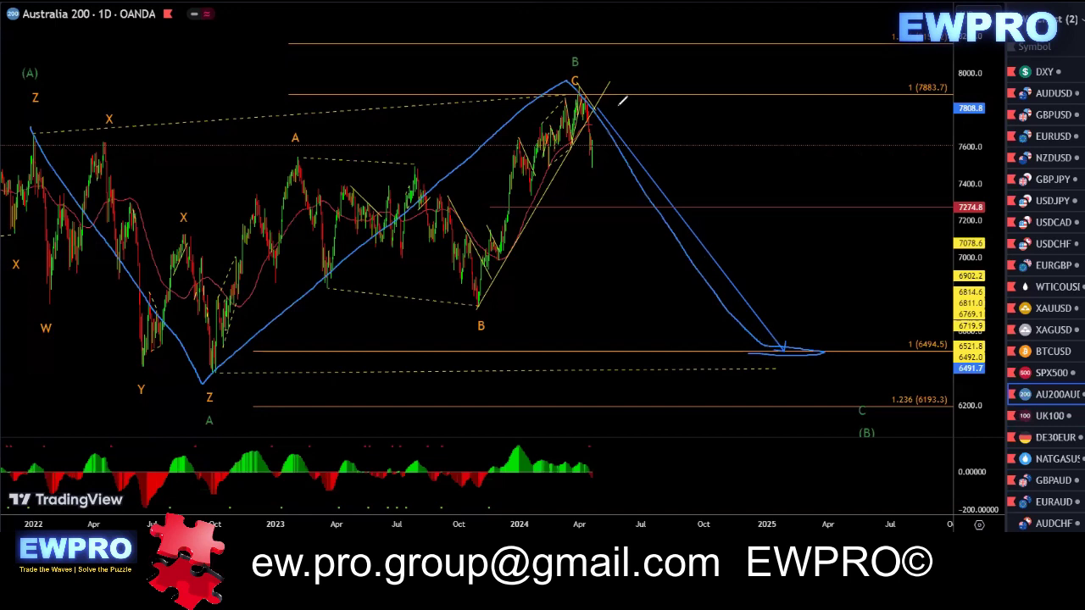
pyautogui.moveTo(581, 61)
pyautogui.mouseDown()
pyautogui.moveTo(636, 152)
pyautogui.moveTo(788, 340)
pyautogui.mouseUp()
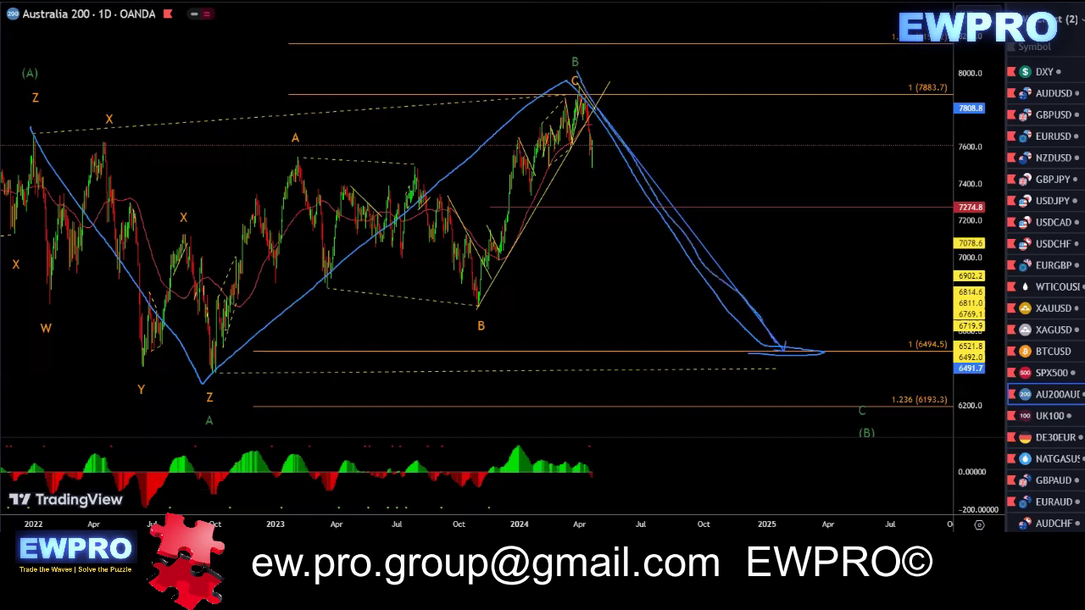
# - Clear the strokes, then open Australia 200 on the 4-hour timeframe and fit the rise from B to C in view
pyautogui.press('Escape')
pyautogui.click(188, 2)
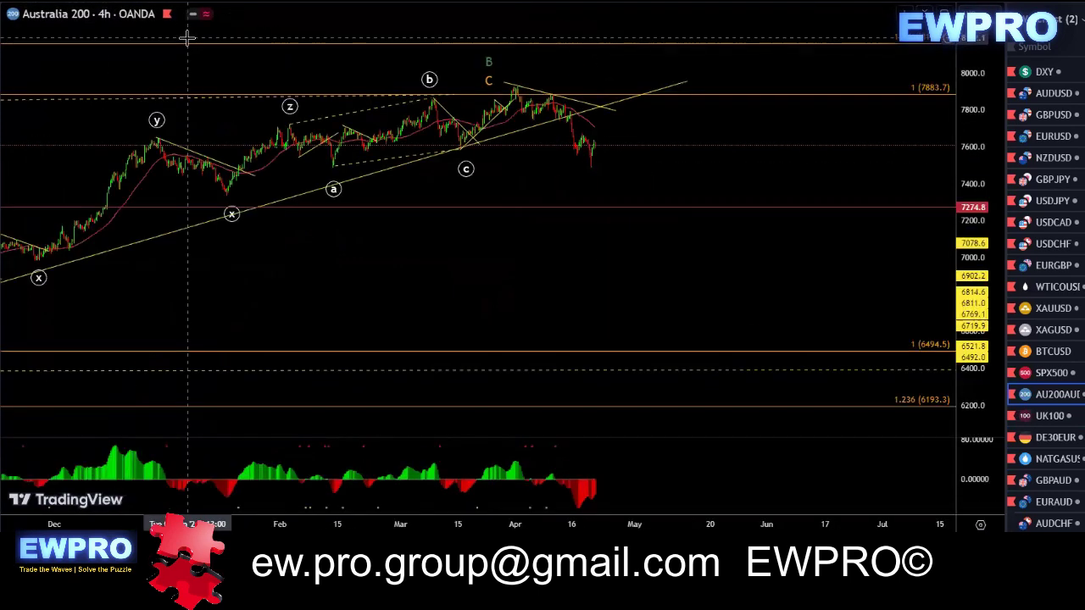
pyautogui.doubleClick(974, 261)
pyautogui.scroll(-2, 920, 241)
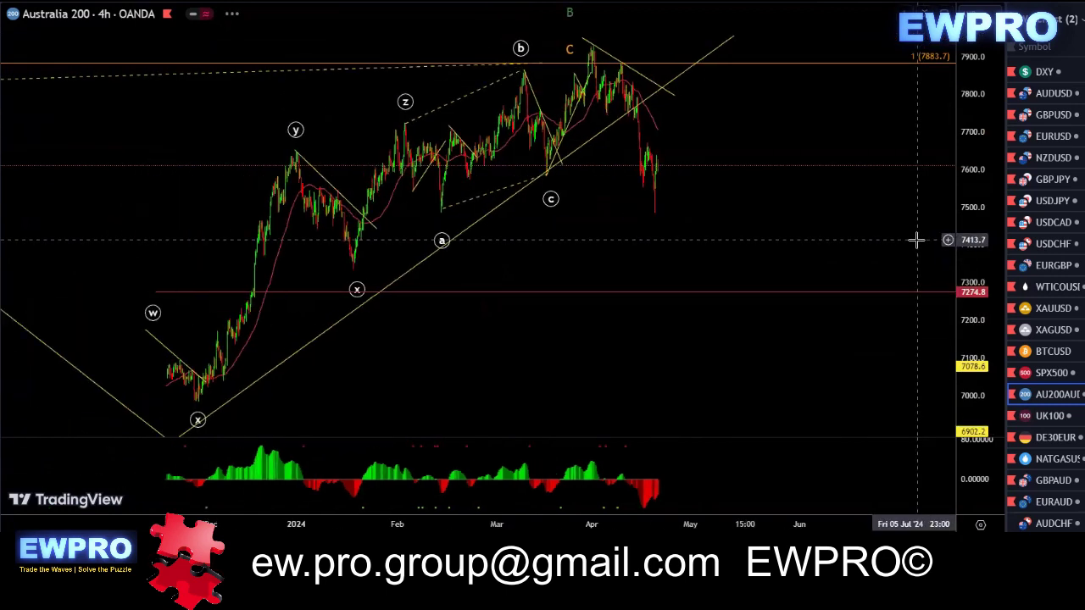
pyautogui.moveTo(981, 159); pyautogui.dragTo(967, 233)
pyautogui.moveTo(811, 187); pyautogui.dragTo(809, 214)
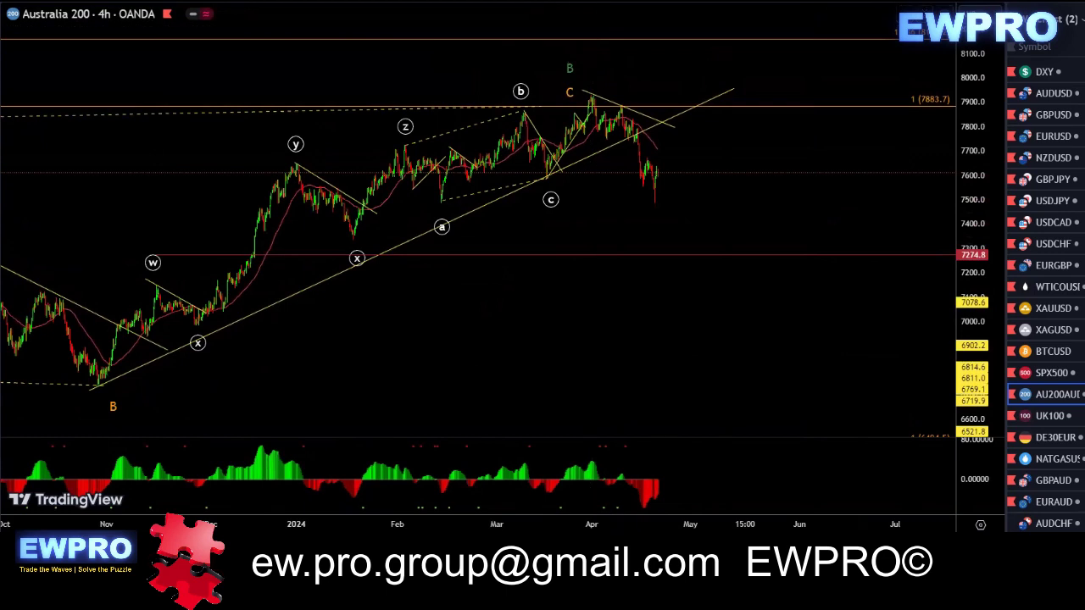
# - Sketch Australia 200's 4-hour rise from B through a, b, c to C, the declining oscillator peaks and the drop from C, clearing everything when done
pyautogui.moveTo(365, 180)
pyautogui.mouseDown()
pyautogui.moveTo(393, 157)
pyautogui.moveTo(509, 125)
pyautogui.moveTo(549, 177)
pyautogui.moveTo(591, 103)
pyautogui.mouseUp()
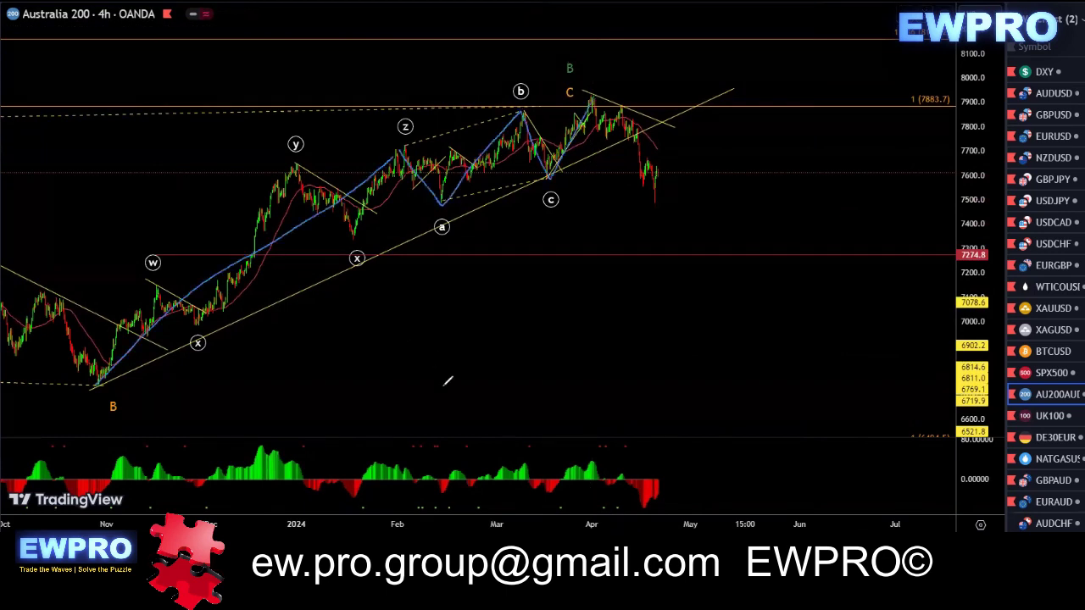
pyautogui.click(262, 443)
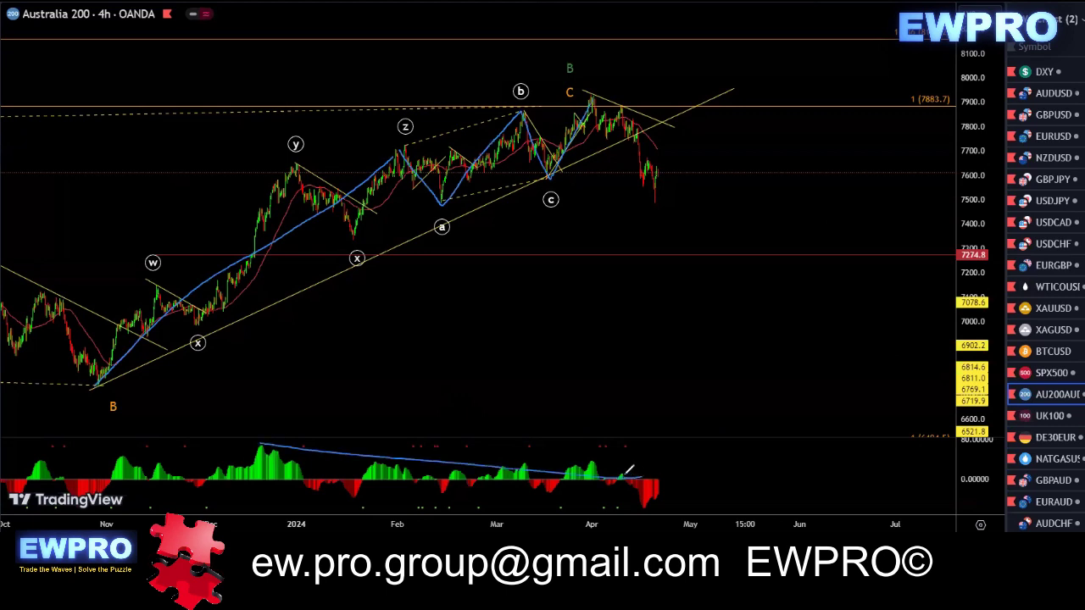
pyautogui.moveTo(592, 99); pyautogui.dragTo(657, 204)
pyautogui.press('Escape')
# - Open Australia 200 on the 1-hour timeframe, rescaled and framed on the April decline below the trendlines
pyautogui.click(132, 1)
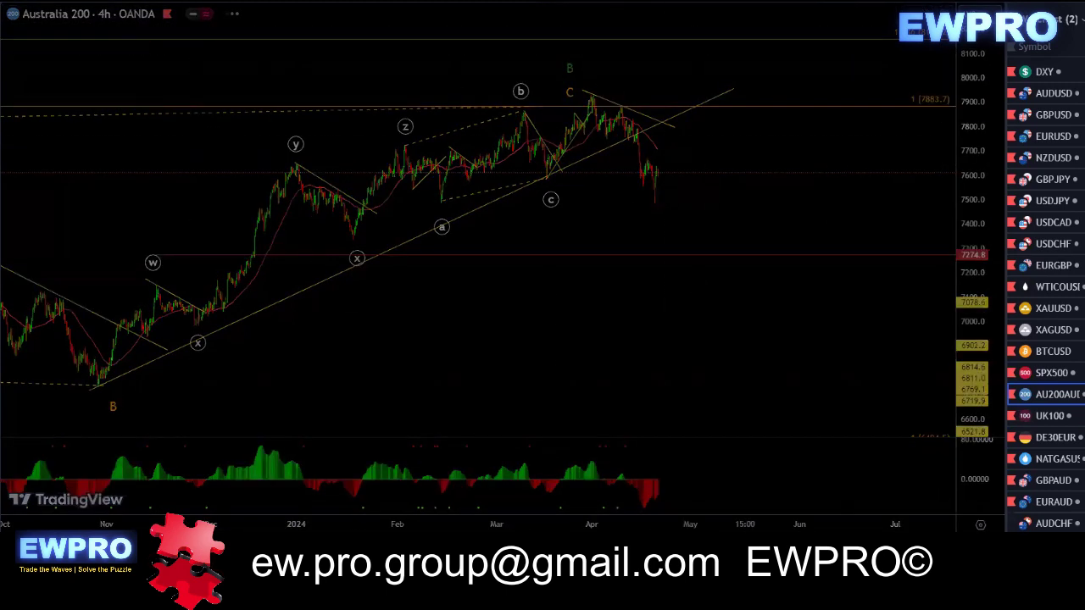
pyautogui.doubleClick(971, 290)
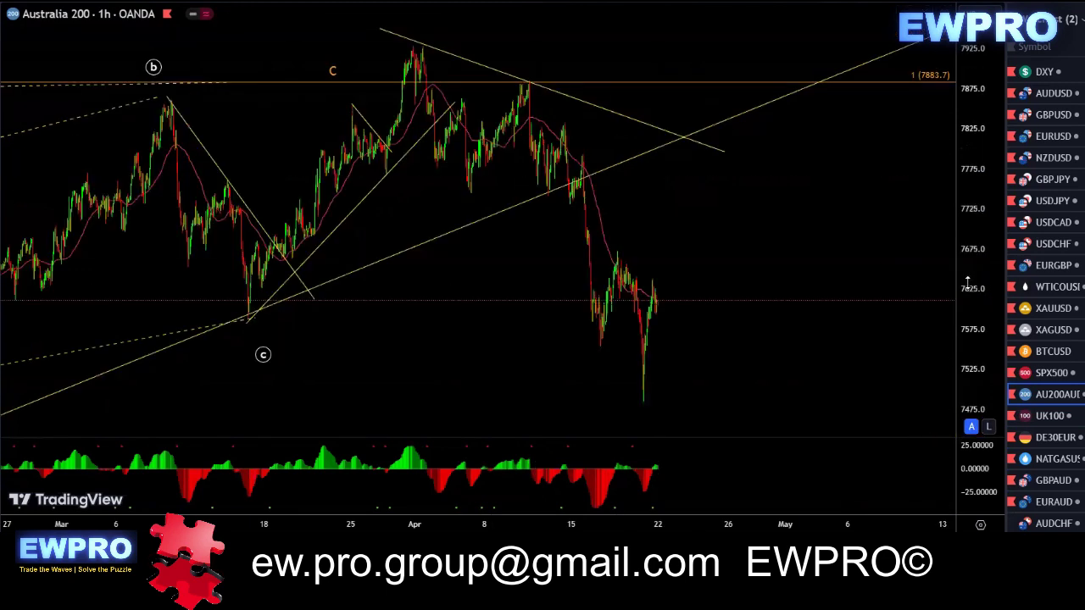
pyautogui.moveTo(965, 203); pyautogui.dragTo(978, 283)
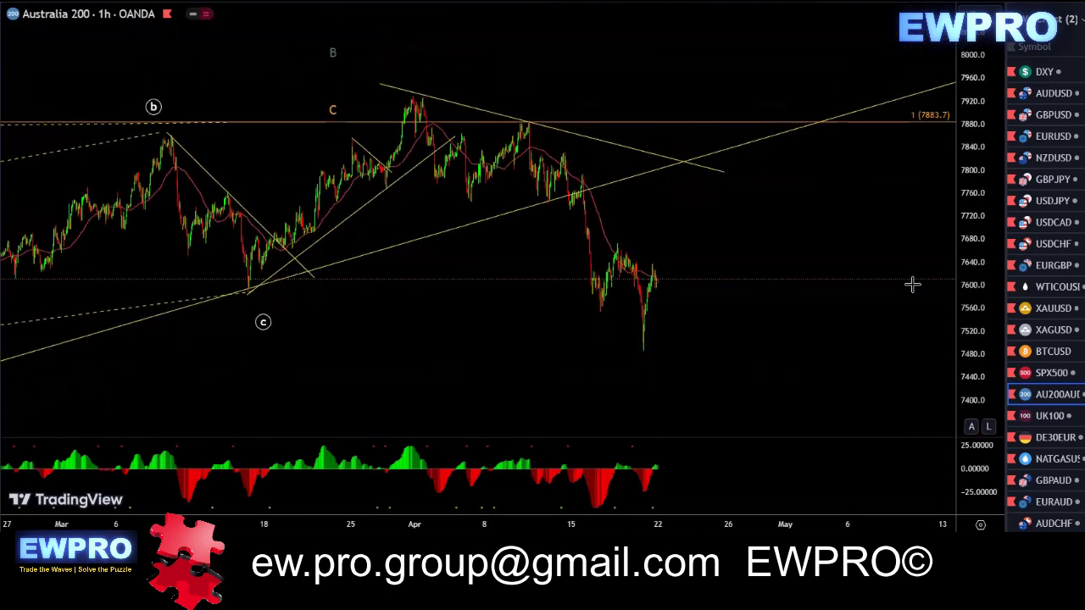
pyautogui.scroll(2, 782, 259)
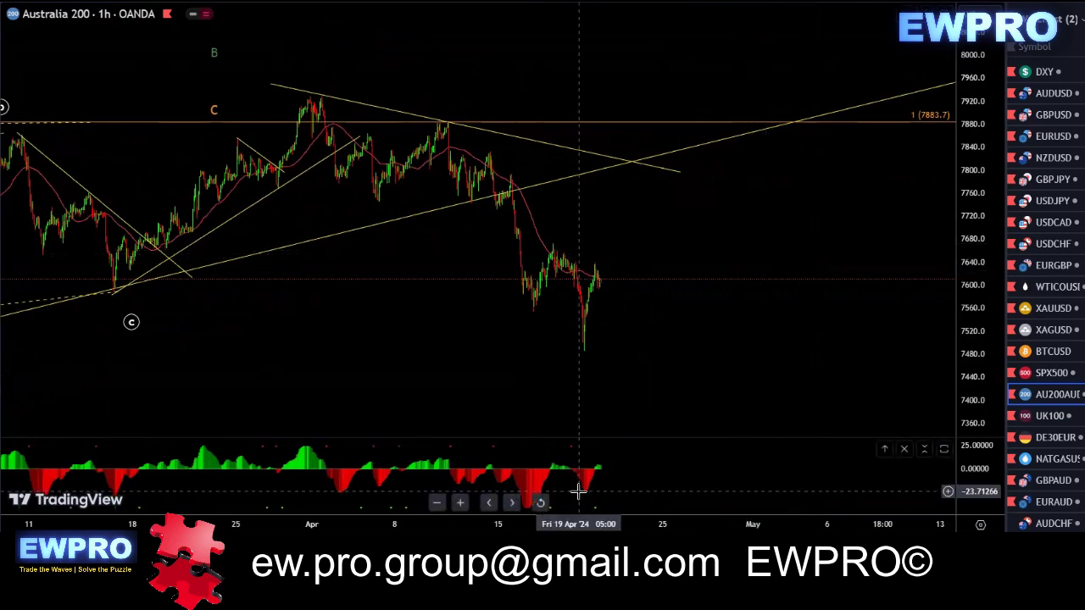
pyautogui.scroll(1, 673, 351)
pyautogui.scroll(1, 674, 352)
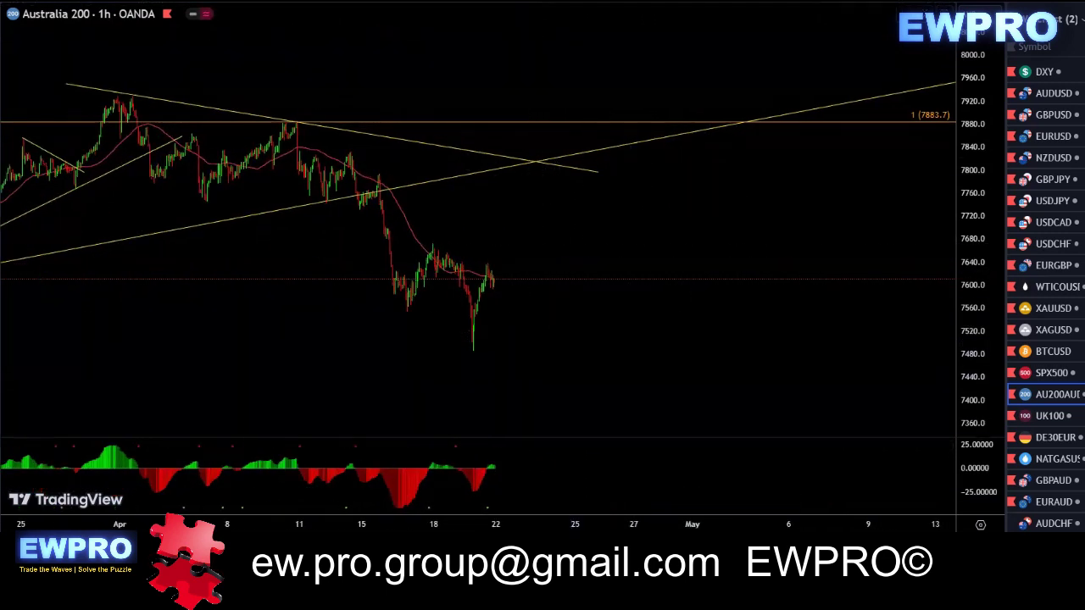
# - Mark Australia 200's April high and sketch a flag, a rise to about 7740, a fall to about 7400 and an alternative rally above 8000, clearing all strokes
pyautogui.moveTo(89, 87); pyautogui.dragTo(210, 88)
pyautogui.moveTo(474, 349)
pyautogui.mouseDown()
pyautogui.moveTo(488, 264)
pyautogui.moveTo(517, 288)
pyautogui.moveTo(512, 302)
pyautogui.moveTo(552, 202)
pyautogui.moveTo(612, 403)
pyautogui.mouseUp()
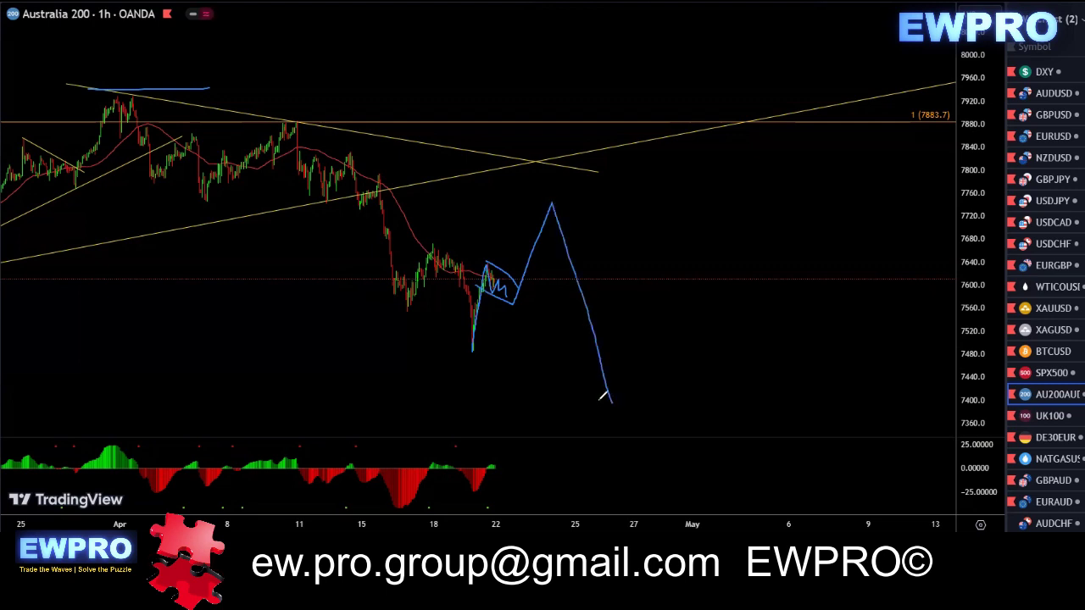
pyautogui.moveTo(505, 257)
pyautogui.mouseDown()
pyautogui.moveTo(479, 269)
pyautogui.moveTo(524, 277)
pyautogui.moveTo(507, 261)
pyautogui.moveTo(557, 196)
pyautogui.moveTo(599, 43)
pyautogui.mouseUp()
pyautogui.moveTo(96, 96); pyautogui.dragTo(177, 95)
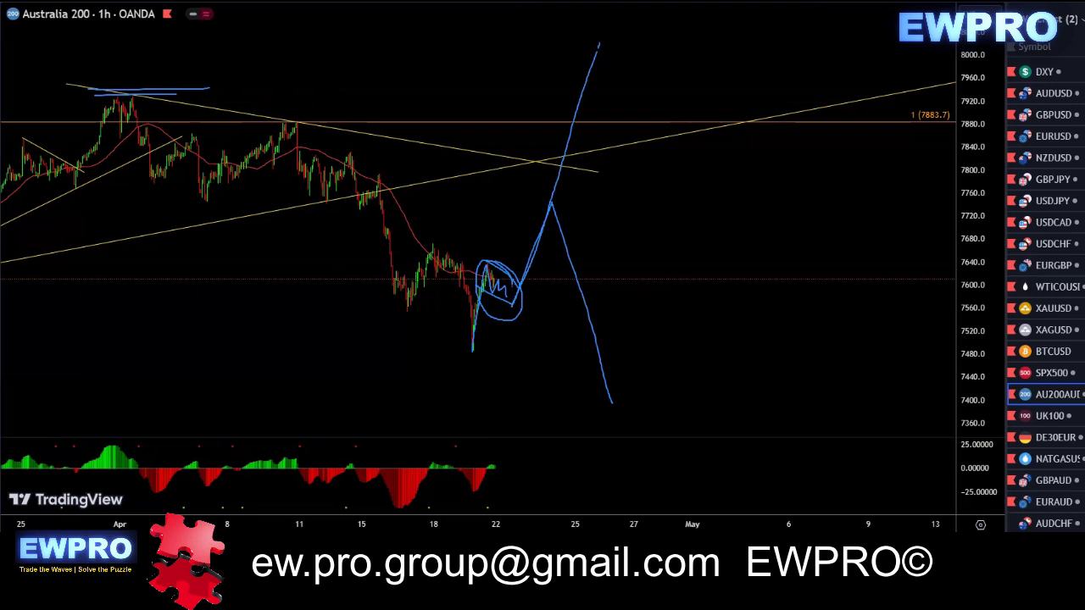
pyautogui.press('Escape')
# - Open the FTSE 100 Index on the daily timeframe and fit the A, B, C waves with the 7953.1 and 8126.9 levels
pyautogui.scroll(-3, 703, 226)
pyautogui.moveTo(780, 225); pyautogui.dragTo(700, 234)
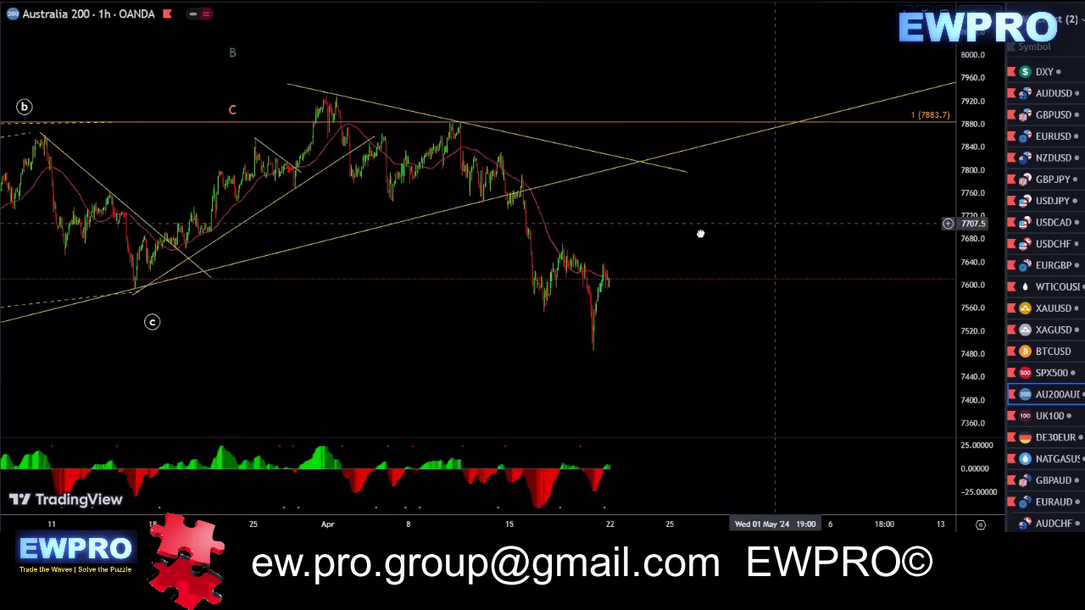
pyautogui.click(1051, 419)
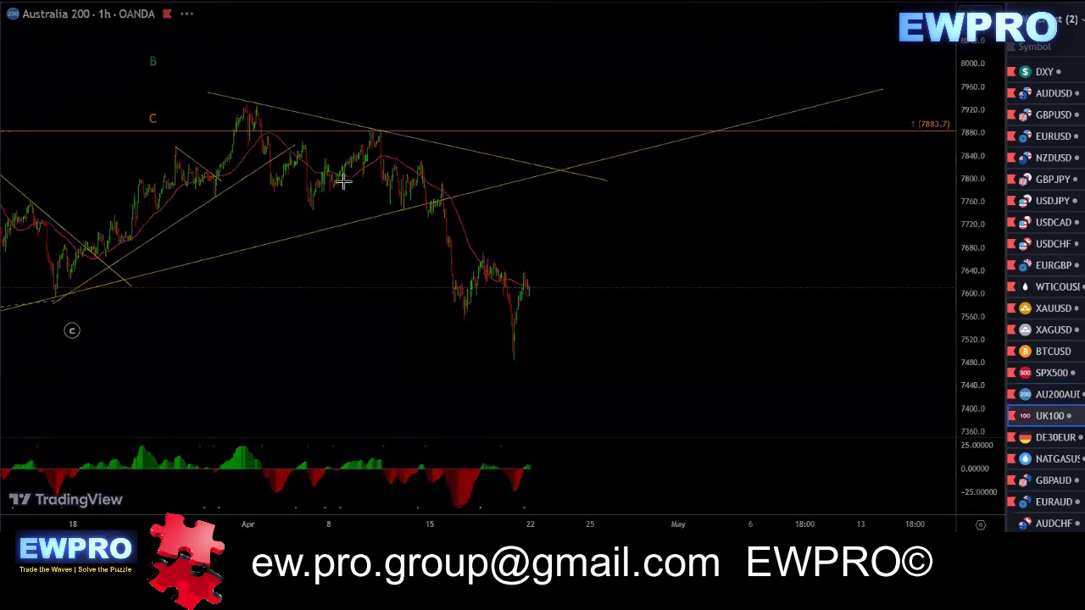
pyautogui.write('1D')
pyautogui.press('Return')
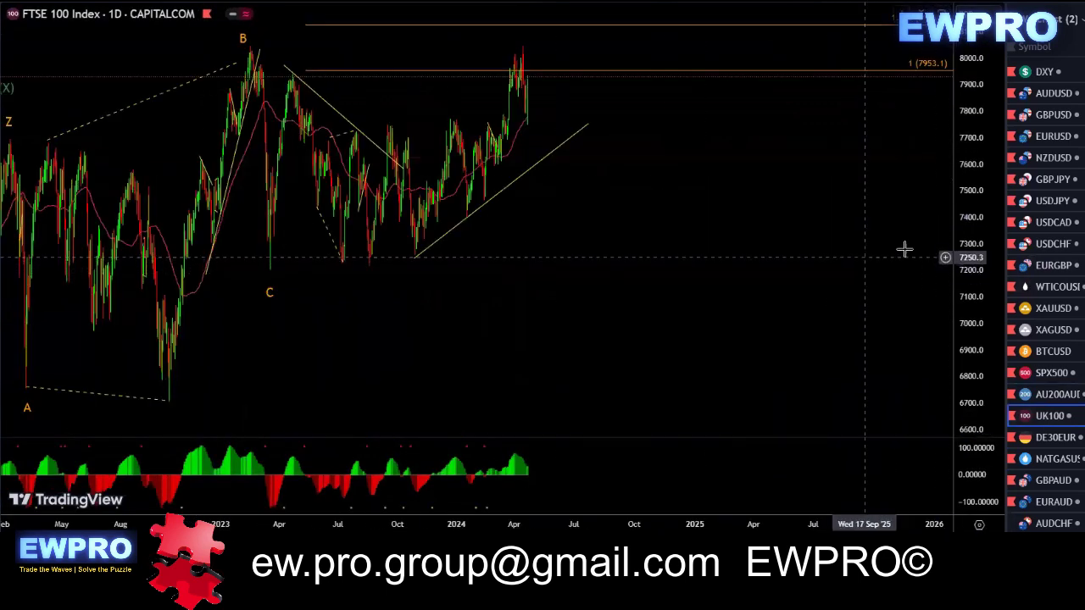
pyautogui.moveTo(984, 224); pyautogui.dragTo(983, 260)
pyautogui.moveTo(676, 248); pyautogui.dragTo(756, 251)
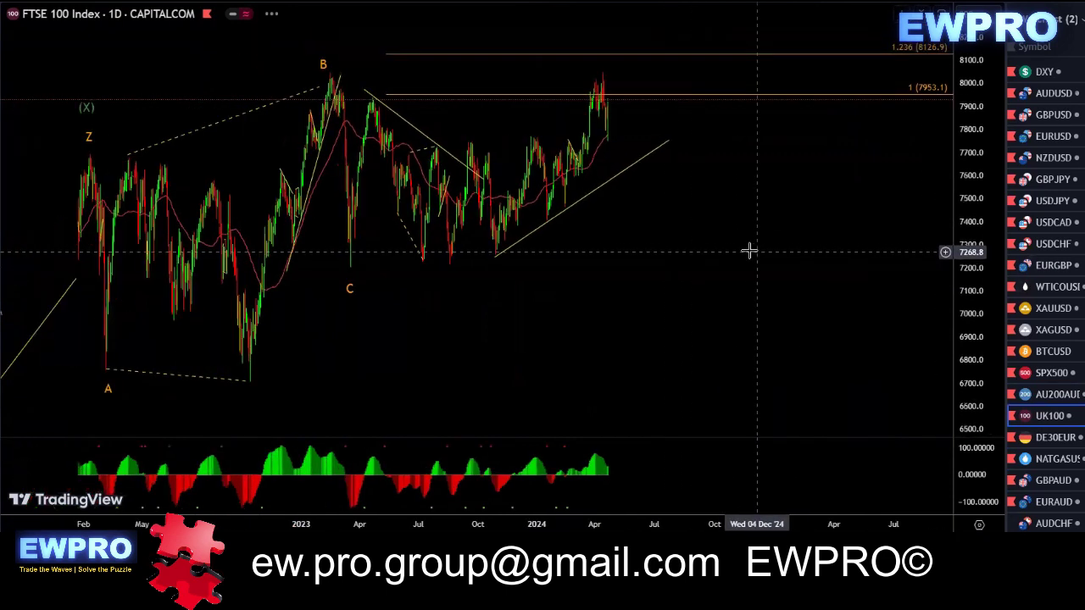
pyautogui.hscroll(-3, 686, 245)
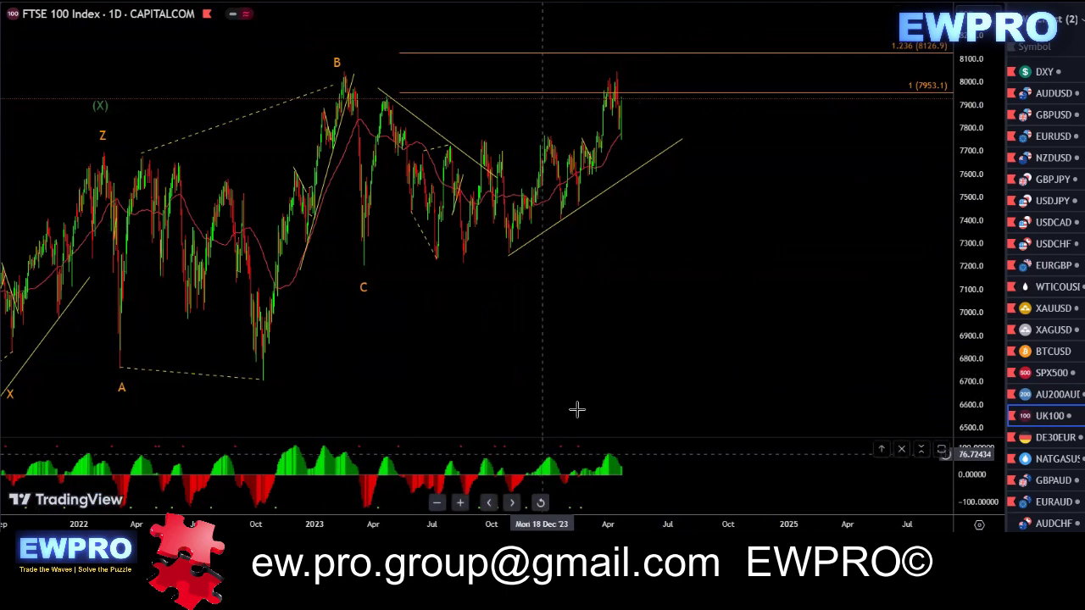
pyautogui.scroll(2, 593, 339)
pyautogui.hscroll(-3, 494, 268)
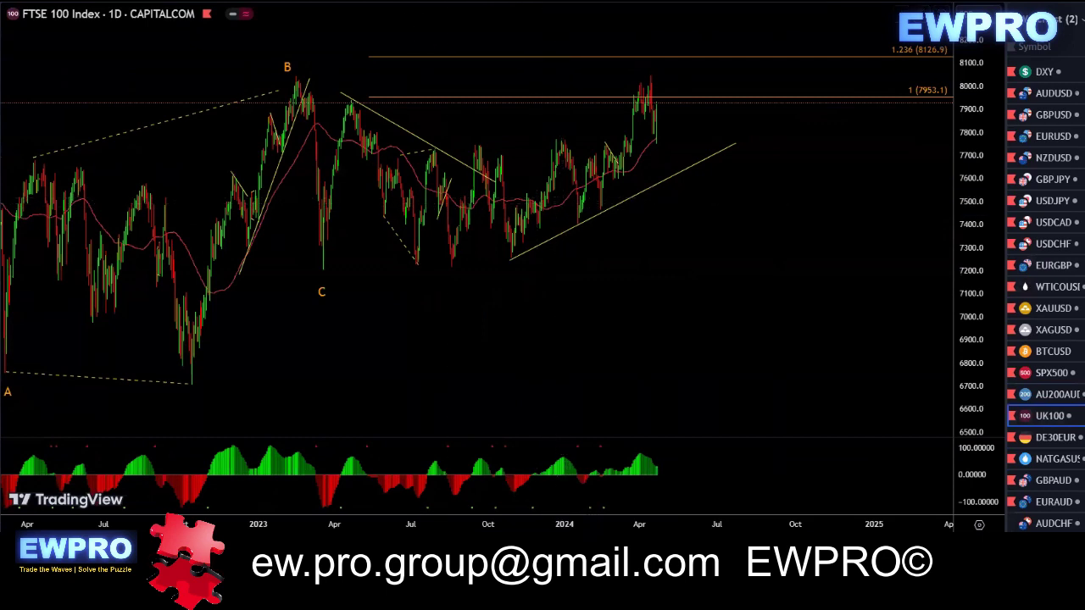
# - Sketch the FTSE 100's swings from C up to the April 2024 high and mark the recent oscillator section, clearing everything when done
pyautogui.moveTo(322, 280)
pyautogui.mouseDown()
pyautogui.moveTo(421, 211)
pyautogui.moveTo(458, 264)
pyautogui.moveTo(501, 123)
pyautogui.moveTo(527, 244)
pyautogui.moveTo(610, 162)
pyautogui.moveTo(656, 68)
pyautogui.mouseUp()
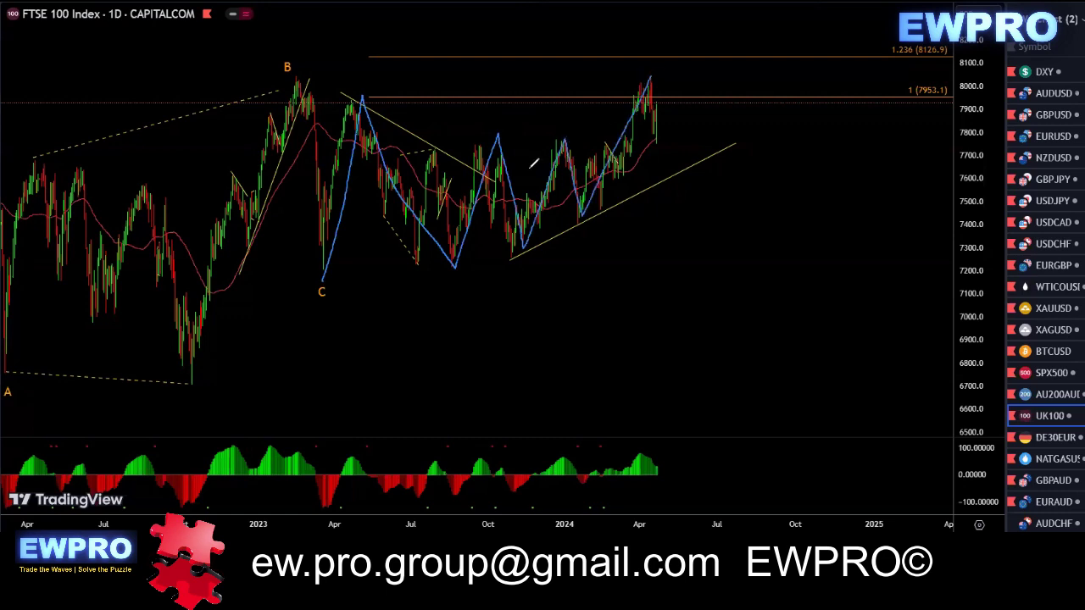
pyautogui.moveTo(547, 462); pyautogui.dragTo(669, 463)
pyautogui.press('Escape')
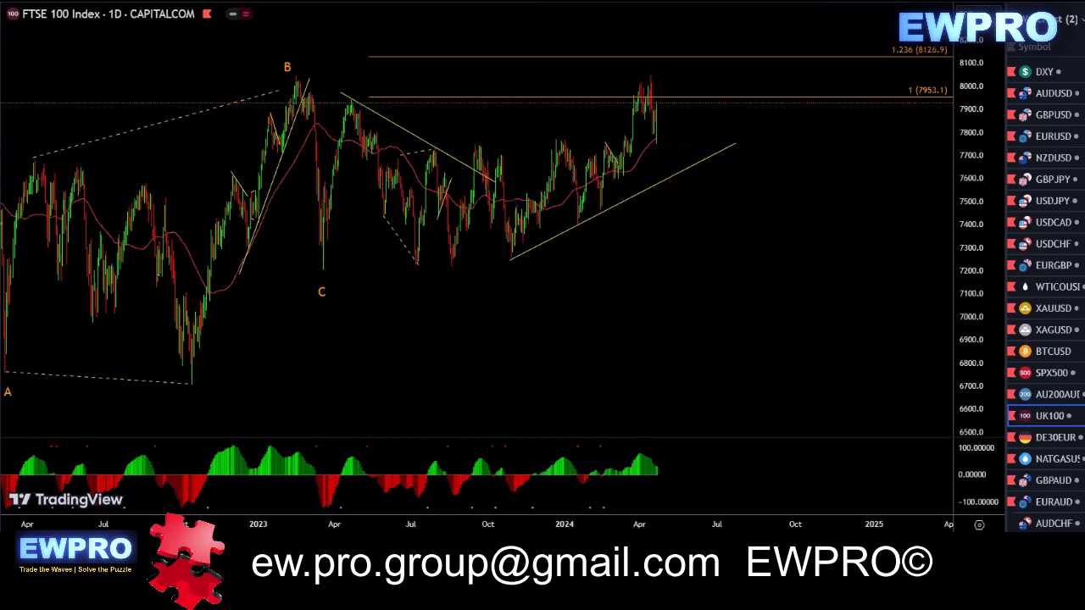
# - Open the FTSE 100 on the 4-hour timeframe, rescaled and zoomed in on the February to April 2024 swings
pyautogui.click(132, 1)
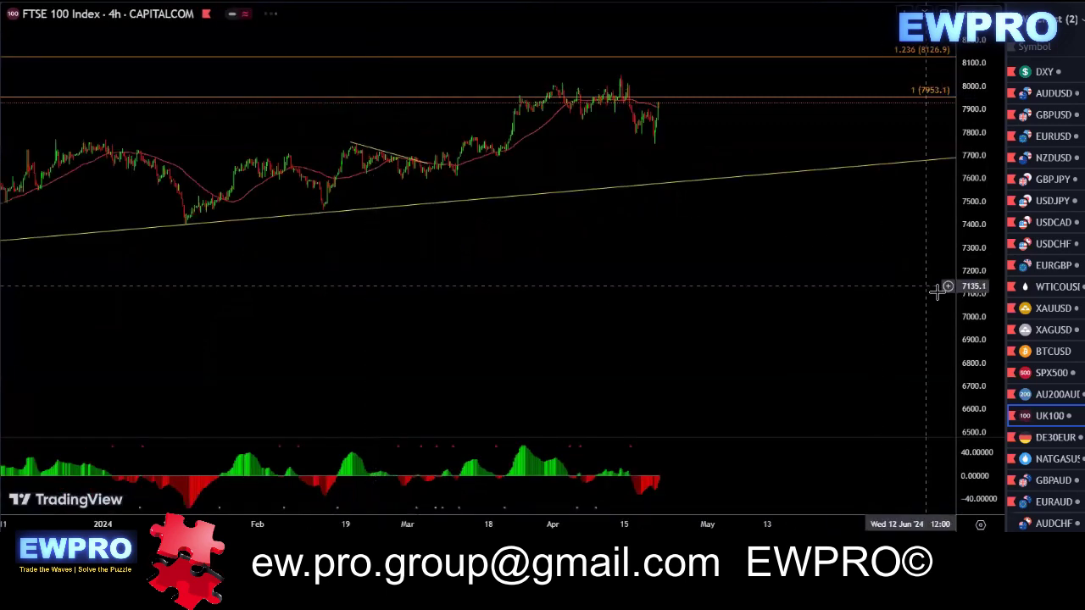
pyautogui.doubleClick(966, 303)
pyautogui.scroll(4, 845, 228)
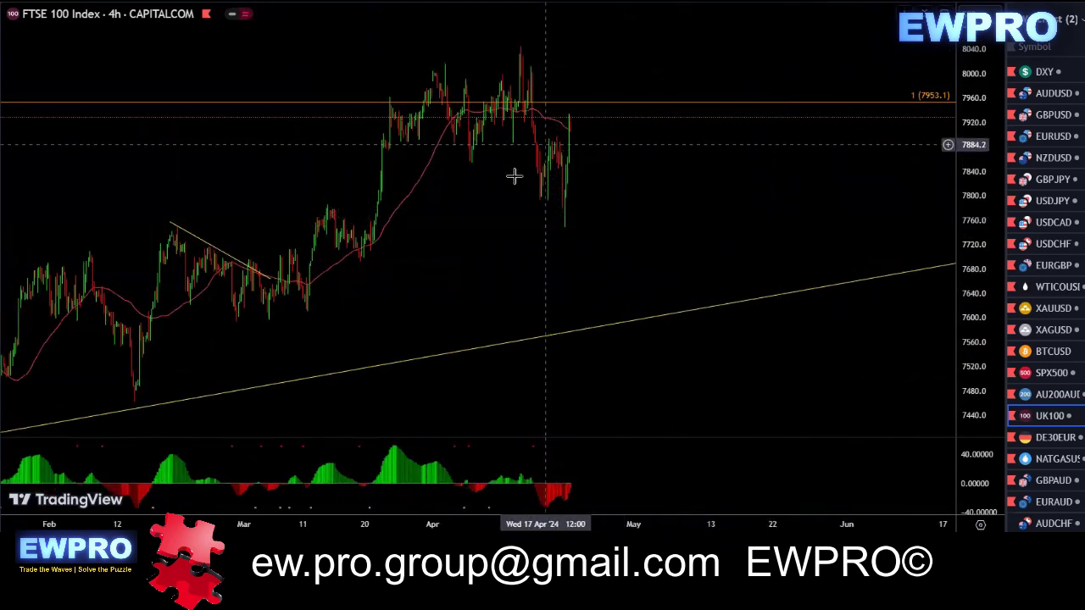
pyautogui.scroll(4, 651, 178)
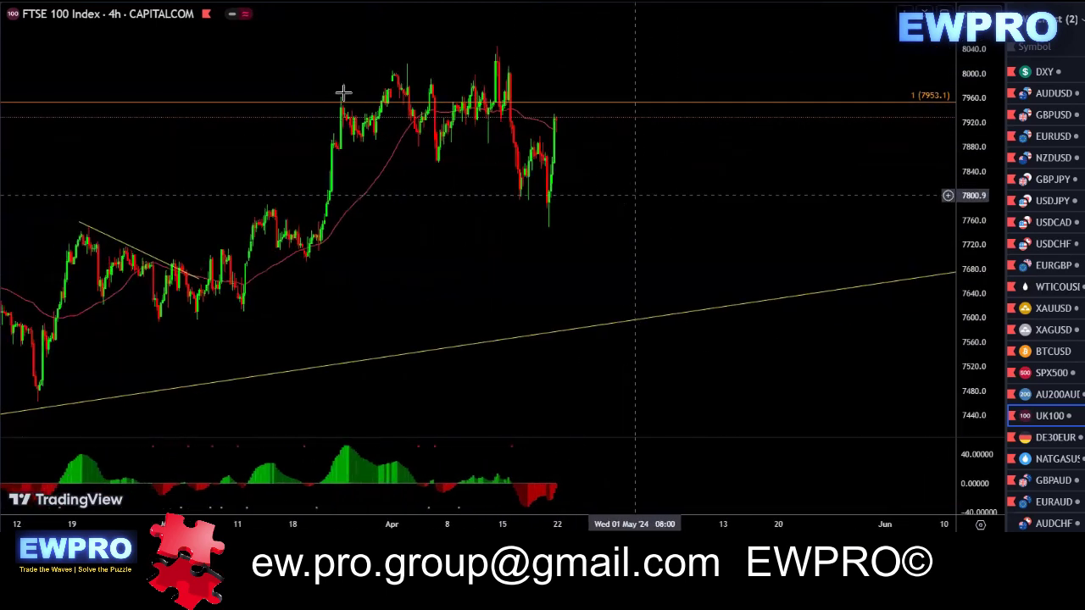
# - On the FTSE 100's 1-hour timeframe, sketch the rise from the April low, a circled pullback to about 7840 and a projected rally above 8040
pyautogui.click(150, 2)
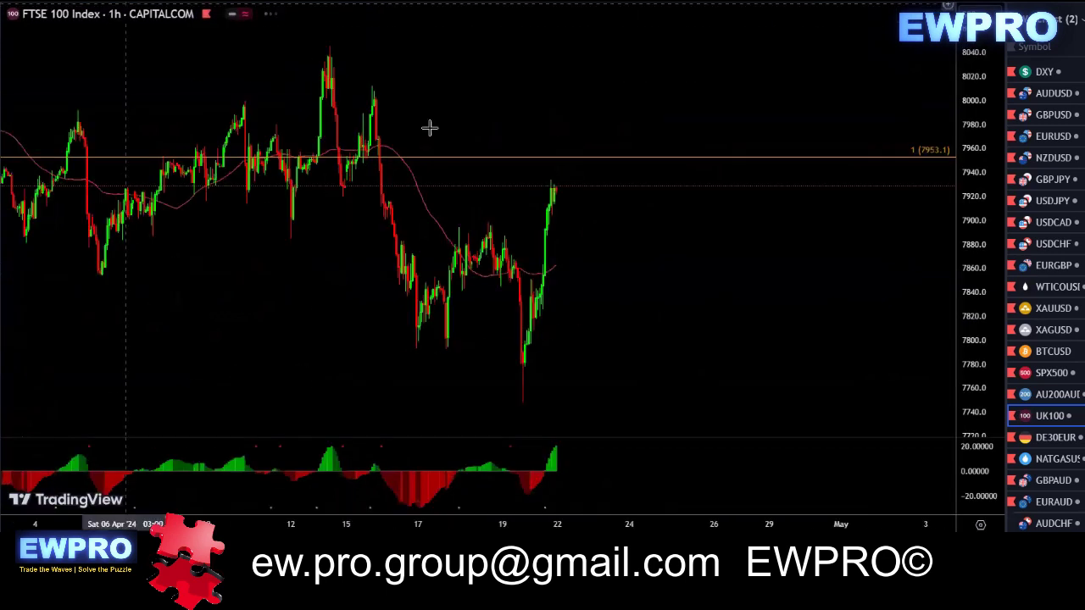
pyautogui.moveTo(560, 193)
pyautogui.mouseDown()
pyautogui.moveTo(573, 225)
pyautogui.moveTo(621, 244)
pyautogui.moveTo(646, 272)
pyautogui.moveTo(579, 200)
pyautogui.moveTo(642, 255)
pyautogui.mouseUp()
pyautogui.moveTo(539, 214)
pyautogui.mouseDown()
pyautogui.moveTo(649, 276)
pyautogui.moveTo(580, 174)
pyautogui.moveTo(632, 280)
pyautogui.moveTo(658, 252)
pyautogui.mouseUp()
pyautogui.moveTo(525, 399)
pyautogui.mouseDown()
pyautogui.moveTo(545, 230)
pyautogui.moveTo(611, 245)
pyautogui.moveTo(703, 100)
pyautogui.moveTo(720, 28)
pyautogui.mouseUp()
pyautogui.moveTo(570, 195)
pyautogui.mouseDown()
pyautogui.moveTo(670, 270)
pyautogui.moveTo(548, 179)
pyautogui.moveTo(667, 297)
pyautogui.mouseUp()
pyautogui.moveTo(641, 229)
pyautogui.mouseDown()
pyautogui.moveTo(619, 271)
pyautogui.moveTo(657, 237)
pyautogui.moveTo(689, 69)
pyautogui.mouseUp()
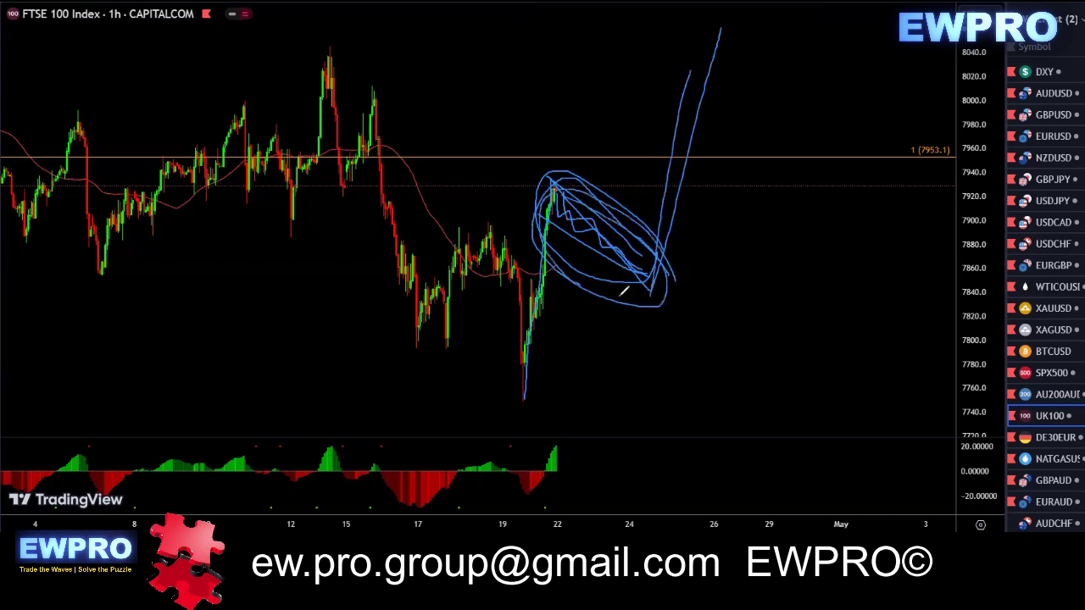
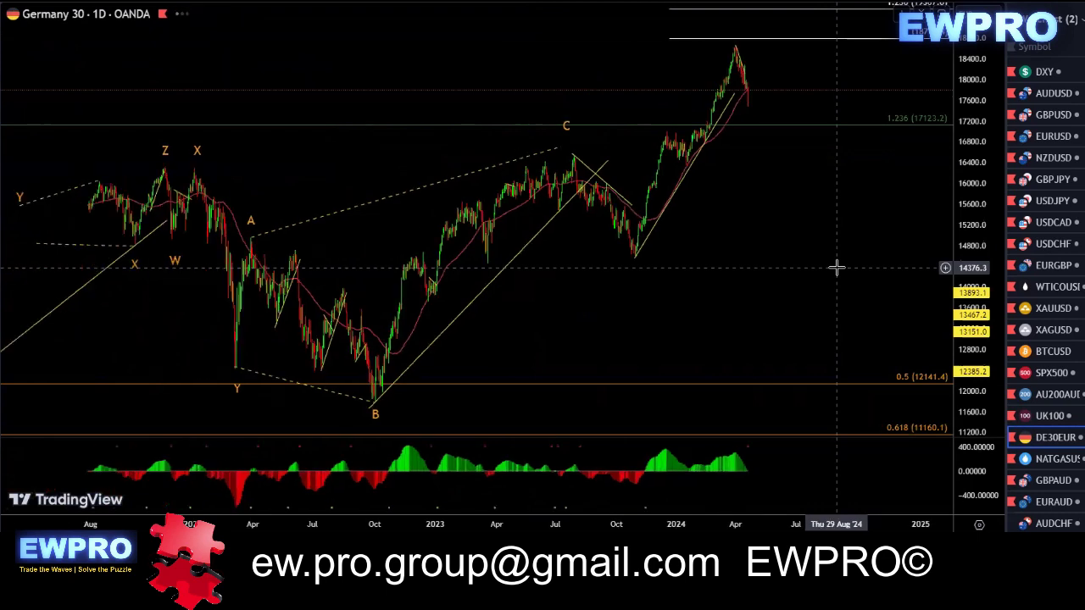
# - Fit Germany 30's daily chart and sketch the fall from Z to Y, the A, B, C swings, the drop after C and a rise beyond 18790.4
pyautogui.moveTo(966, 252); pyautogui.dragTo(966, 281)
pyautogui.moveTo(856, 260); pyautogui.dragTo(823, 259)
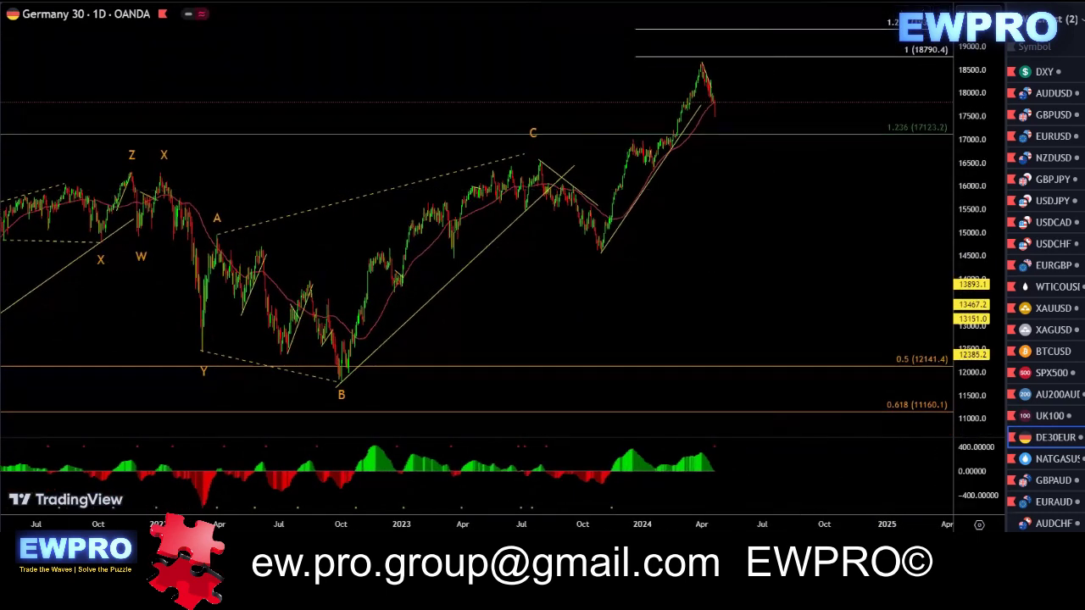
pyautogui.moveTo(123, 168)
pyautogui.mouseDown()
pyautogui.moveTo(174, 320)
pyautogui.moveTo(406, 247)
pyautogui.moveTo(539, 159)
pyautogui.moveTo(603, 253)
pyautogui.mouseUp()
pyautogui.moveTo(193, 337)
pyautogui.mouseDown()
pyautogui.moveTo(239, 255)
pyautogui.moveTo(473, 238)
pyautogui.moveTo(543, 162)
pyautogui.moveTo(442, 168)
pyautogui.mouseUp()
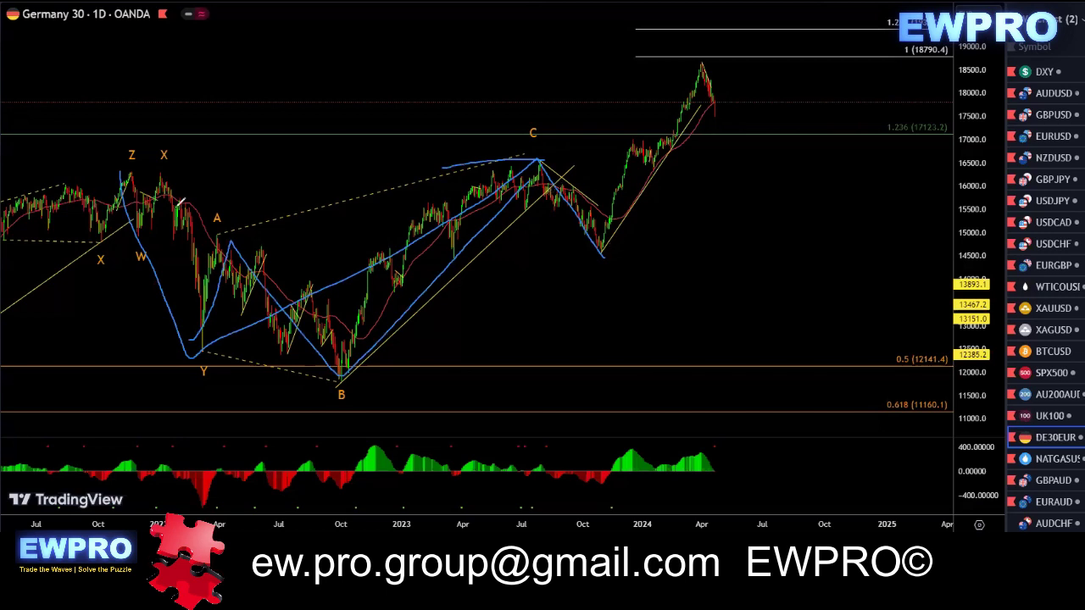
pyautogui.moveTo(585, 251); pyautogui.dragTo(739, 12)
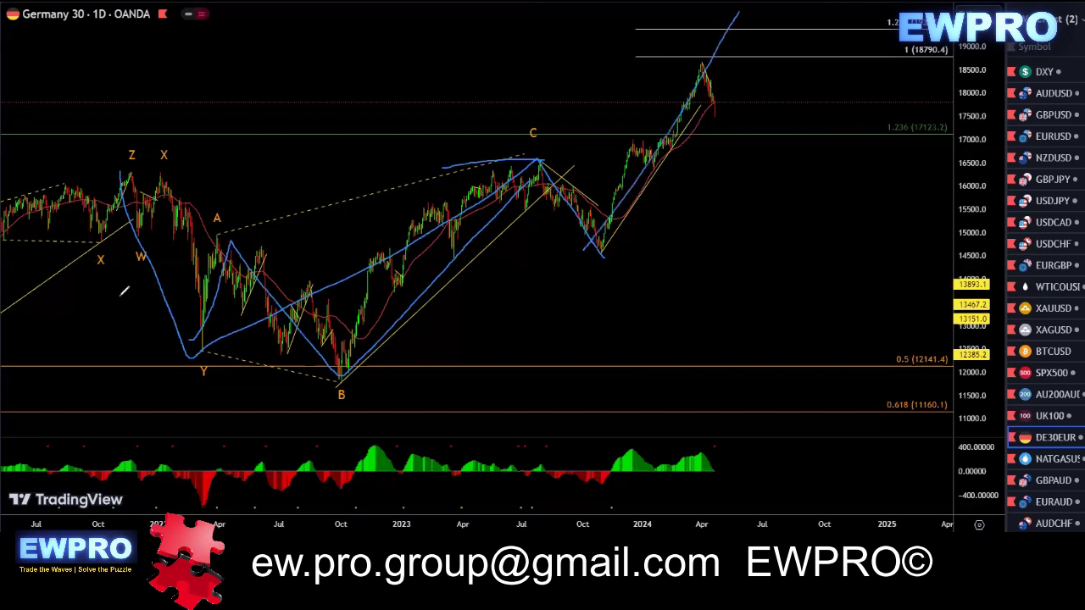
# - Circle Germany 30's Z and sketch the rise into it, the correction to the late-2023 low and the rally toward 18790.4, clearing all strokes
pyautogui.moveTo(137, 150)
pyautogui.mouseDown()
pyautogui.moveTo(119, 154)
pyautogui.moveTo(133, 138)
pyautogui.mouseUp()
pyautogui.moveTo(9, 290)
pyautogui.mouseDown()
pyautogui.moveTo(122, 153)
pyautogui.moveTo(604, 250)
pyautogui.moveTo(742, 42)
pyautogui.mouseUp()
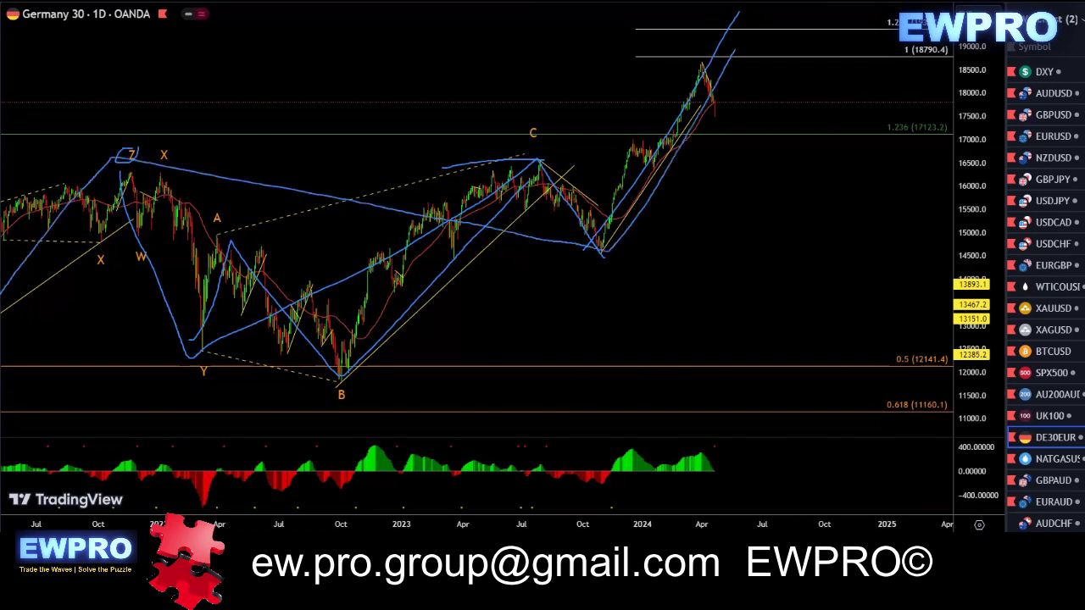
pyautogui.press('Escape')
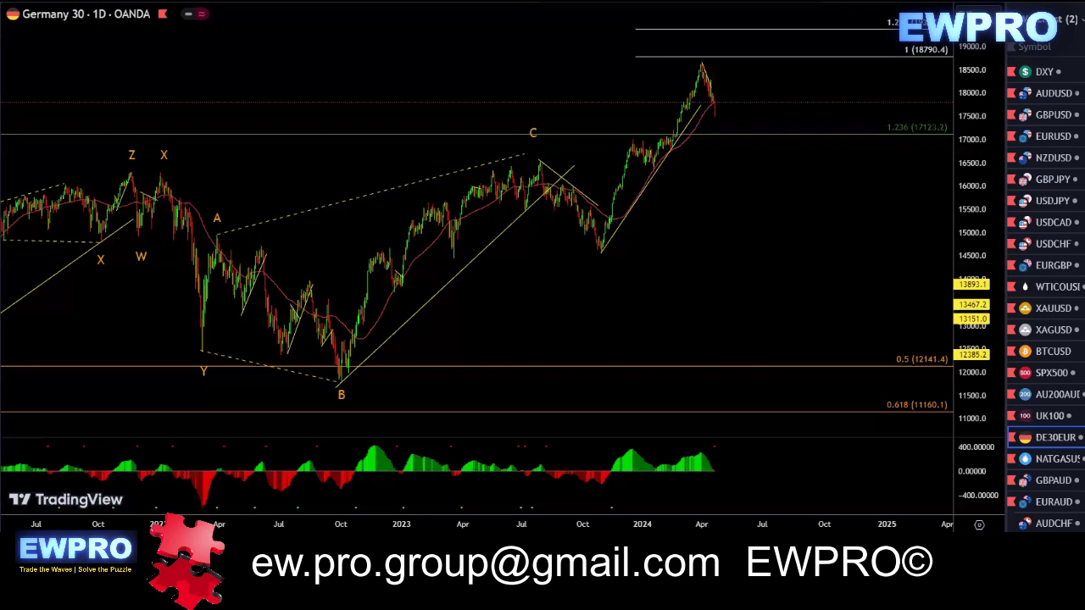
# - Open Germany 30 on the 4-hour timeframe and fit the a, b, c rise with the 17123.2 and 18790.4 levels
pyautogui.click(204, 1)
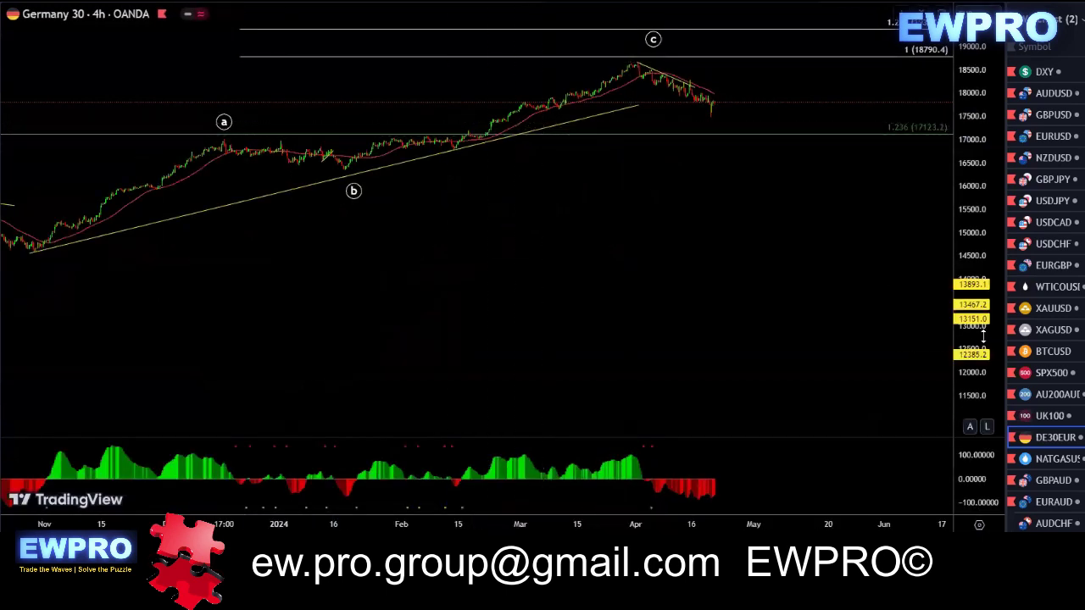
pyautogui.doubleClick(978, 314)
pyautogui.scroll(-4, 804, 297)
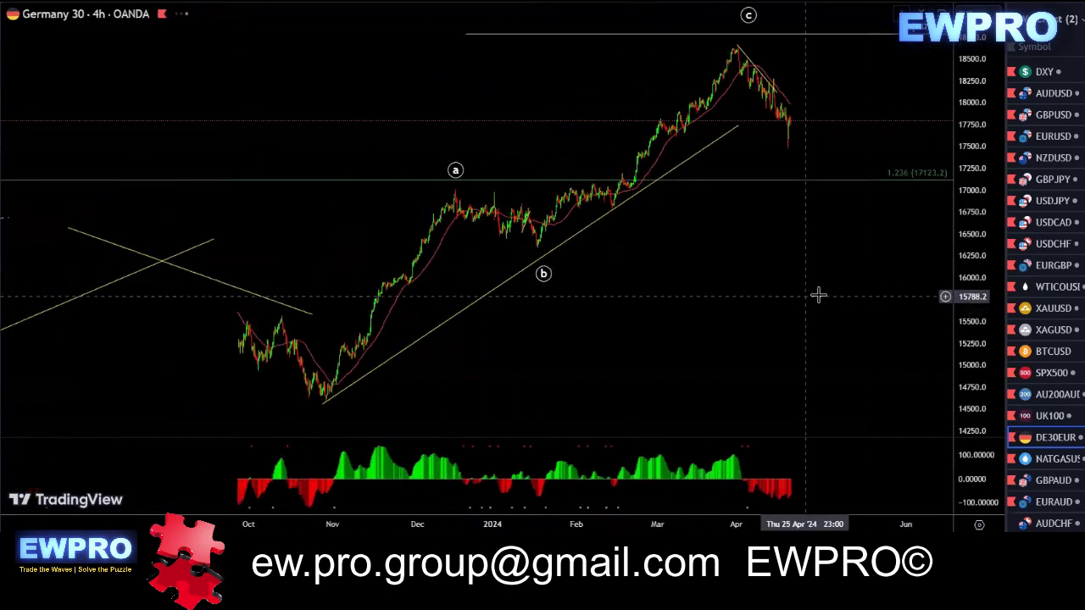
pyautogui.moveTo(976, 279); pyautogui.dragTo(971, 302)
pyautogui.scroll(-1, 763, 291)
pyautogui.moveTo(757, 279); pyautogui.dragTo(660, 285)
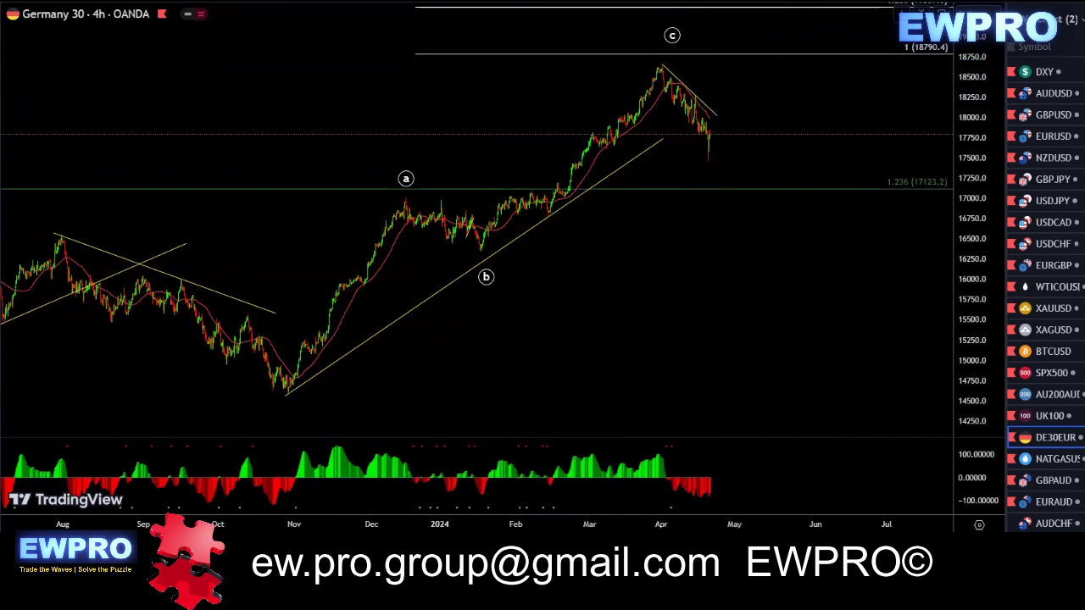
# - Sketch Germany 30's a, b, c rise from the late-October low, mark the 18790.4 level above c and draw a line beneath the oscillator lows
pyautogui.moveTo(282, 396)
pyautogui.mouseDown()
pyautogui.moveTo(328, 311)
pyautogui.moveTo(421, 205)
pyautogui.moveTo(495, 245)
pyautogui.moveTo(690, 49)
pyautogui.mouseUp()
pyautogui.moveTo(552, 483); pyautogui.dragTo(710, 491)
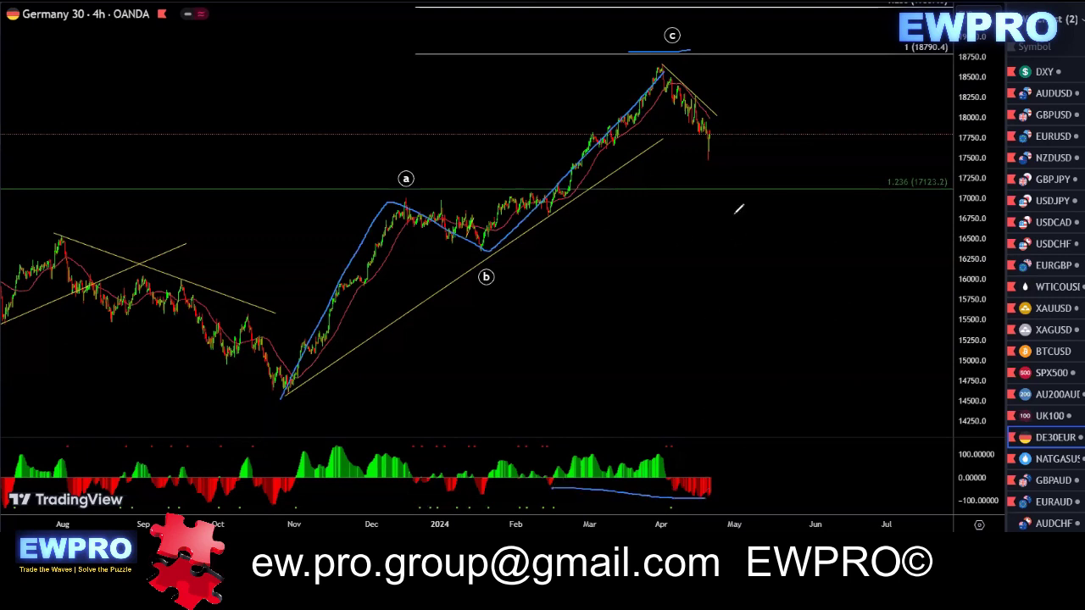
# - Sketch a projected rise from Germany 30's latest April low beyond 18790.4 and a line from b toward c, clearing all strokes
pyautogui.moveTo(714, 161); pyautogui.dragTo(766, 46)
pyautogui.moveTo(449, 265); pyautogui.dragTo(692, 55)
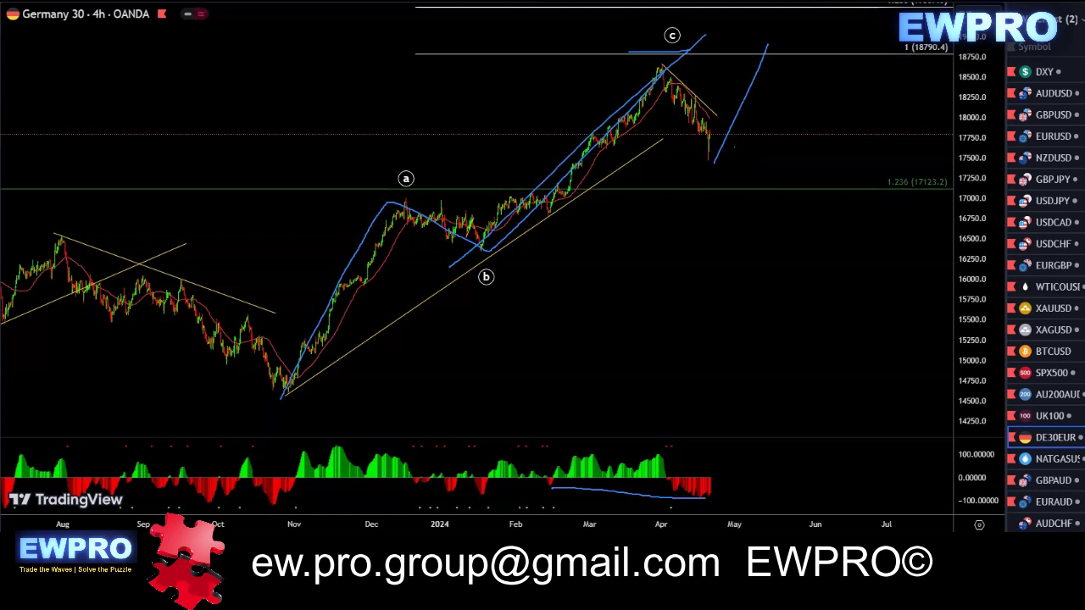
pyautogui.press('Escape')
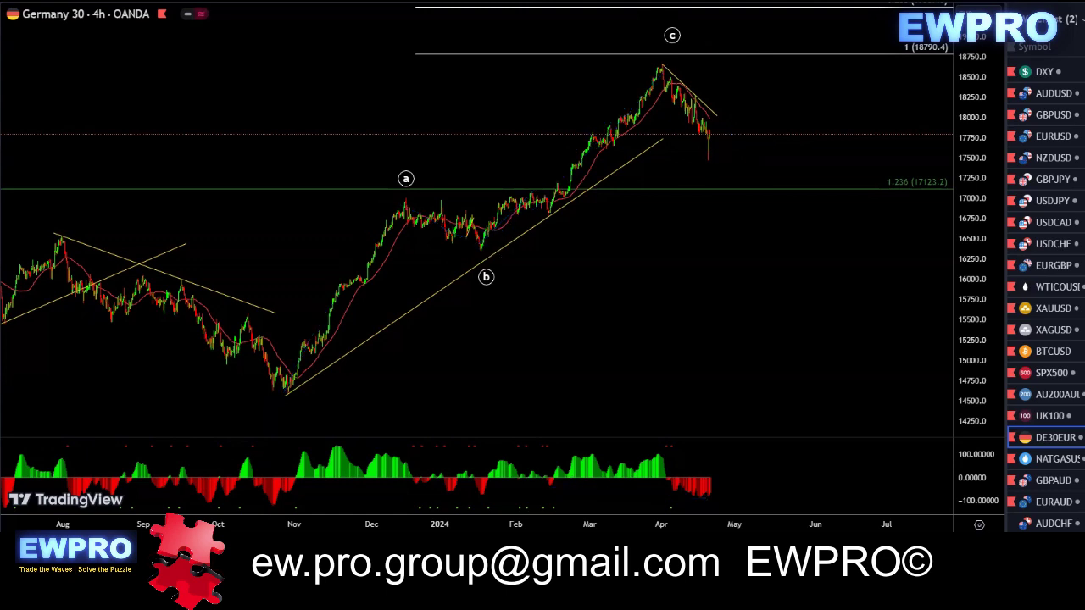
# - Open Germany 30 on the 1-hour timeframe and fit the April decline with the 17123.2 level
pyautogui.click(161, 0)
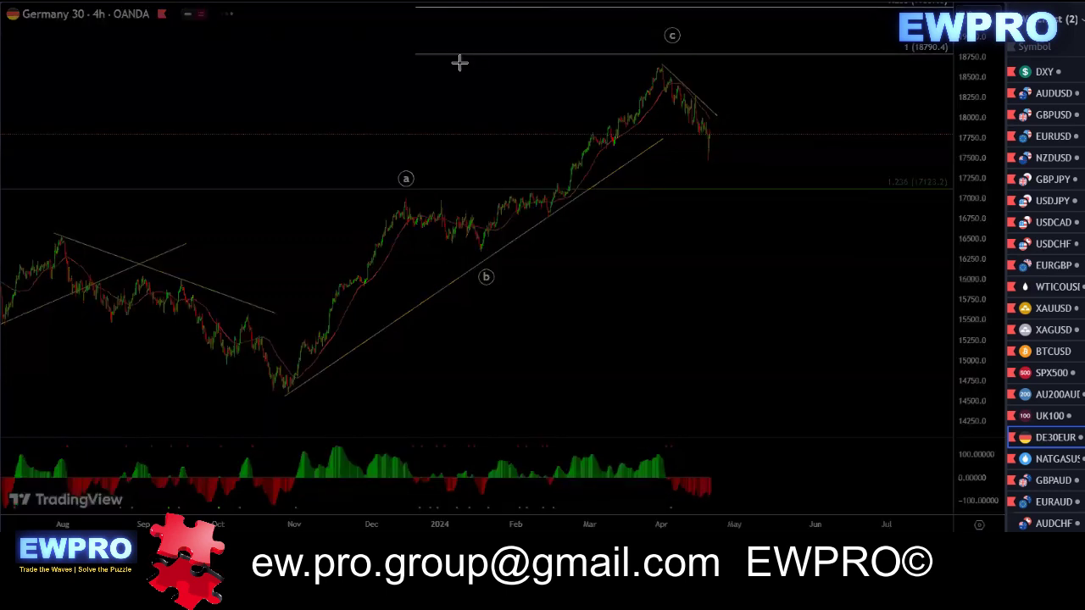
pyautogui.doubleClick(973, 292)
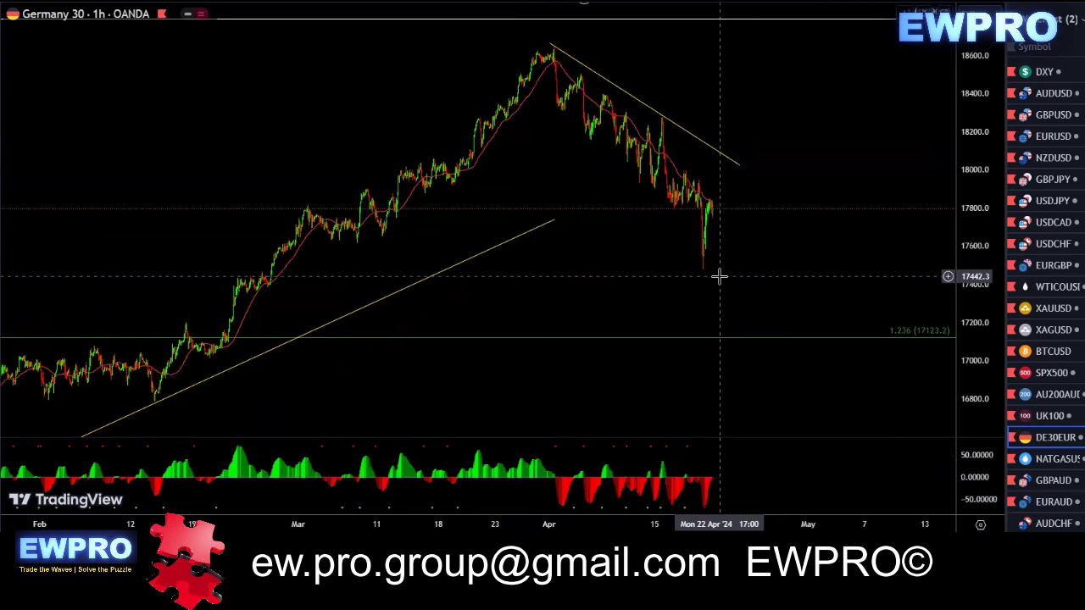
pyautogui.scroll(3, 718, 276)
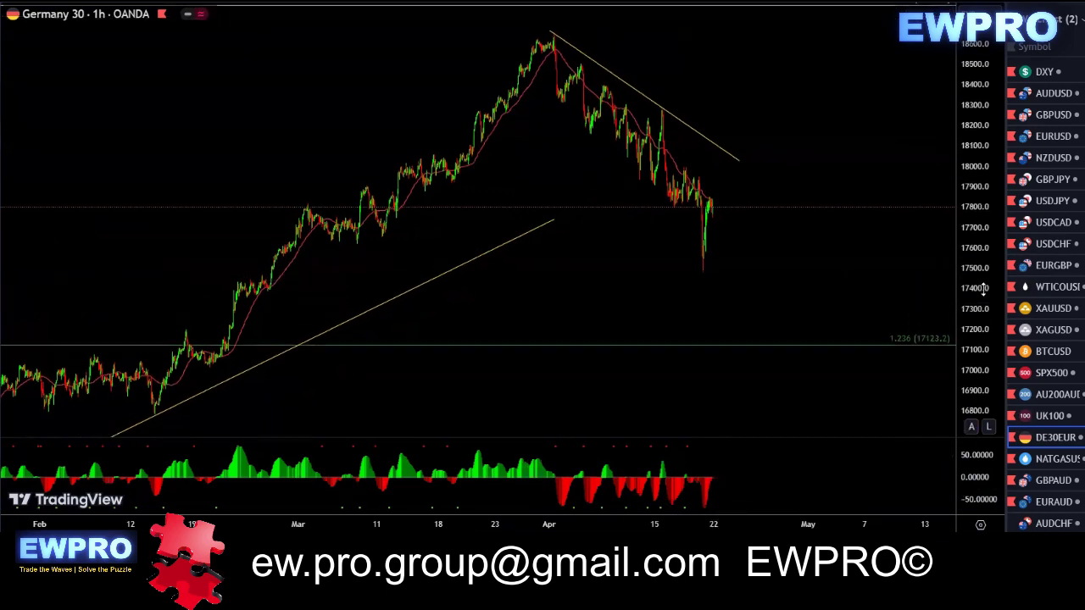
pyautogui.scroll(1, 483, 198)
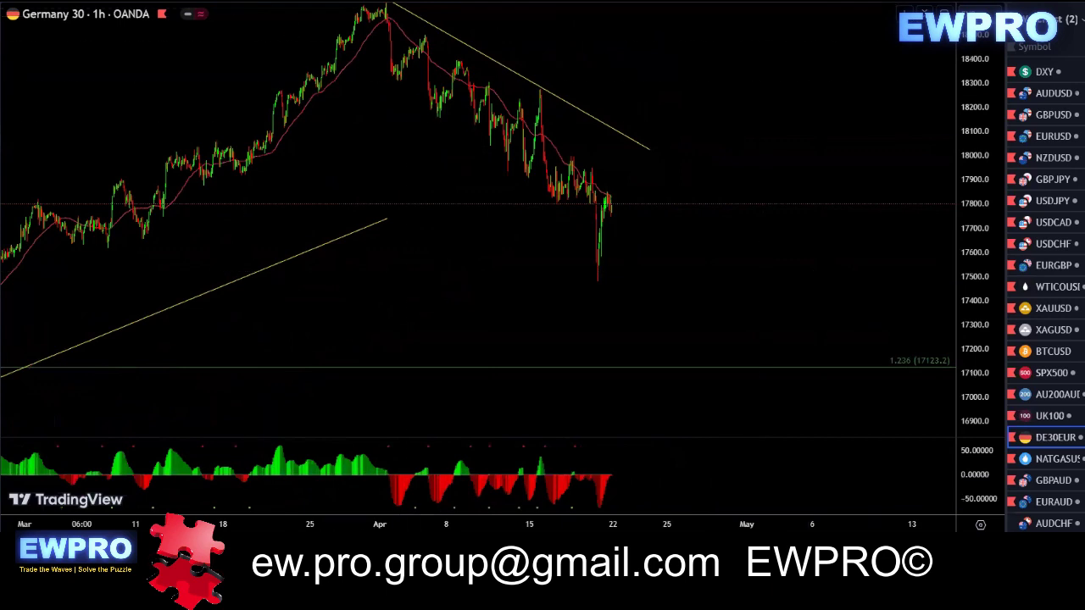
# - Open Germany 30 on the 15-minute timeframe and enlarge the swings between 12 and 22 April
pyautogui.write('15')
pyautogui.press('Return')
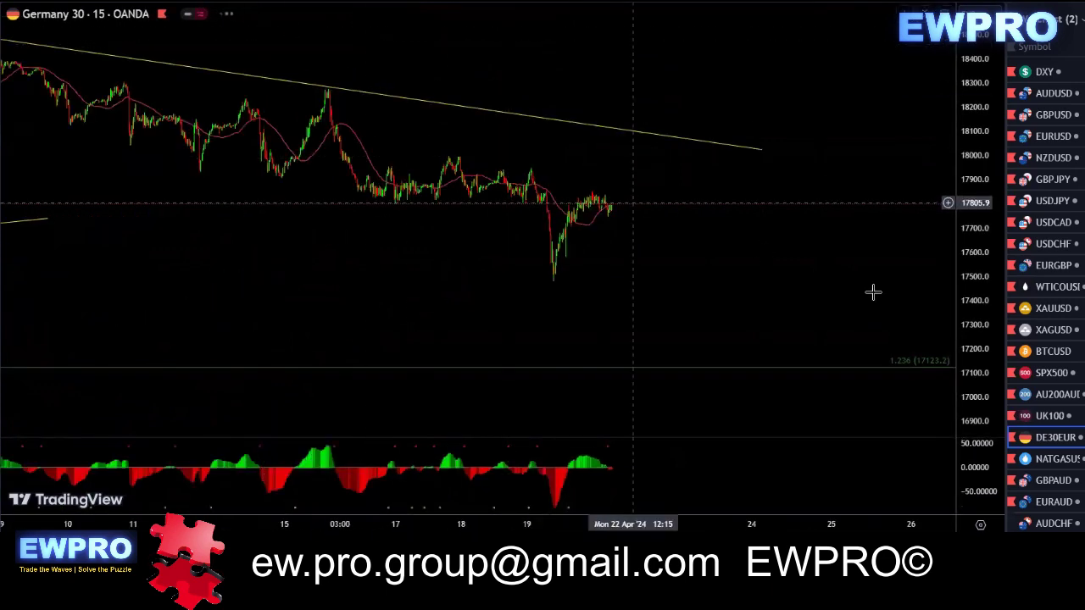
pyautogui.scroll(2, 962, 330)
pyautogui.scroll(2, 845, 336)
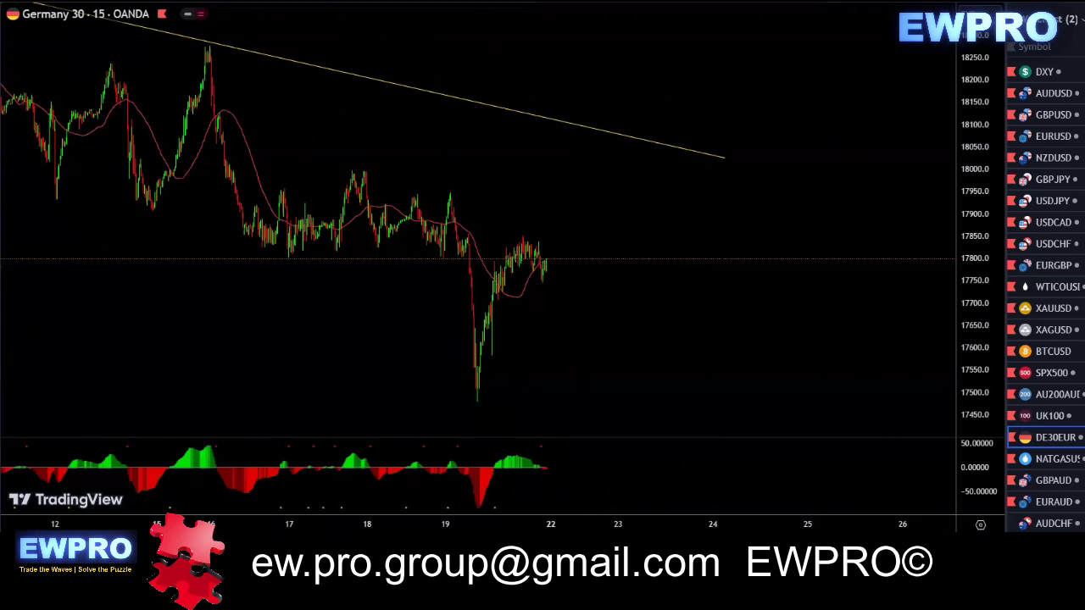
# - Mark the divergence between Germany 30's last two highs and the oscillator, and sketch the rebound, sideways correction, push up and drop below 17450
pyautogui.moveTo(450, 459); pyautogui.dragTo(516, 460)
pyautogui.moveTo(449, 189)
pyautogui.mouseDown()
pyautogui.moveTo(543, 231)
pyautogui.moveTo(535, 259)
pyautogui.moveTo(563, 261)
pyautogui.moveTo(581, 289)
pyautogui.moveTo(600, 233)
pyautogui.moveTo(508, 233)
pyautogui.mouseUp()
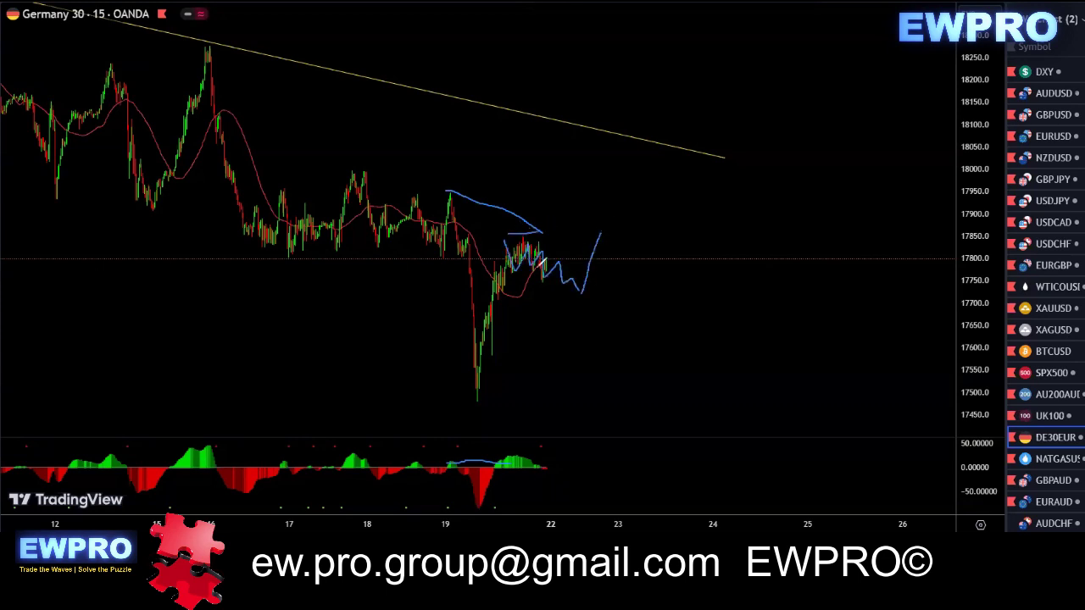
pyautogui.moveTo(483, 388)
pyautogui.mouseDown()
pyautogui.moveTo(529, 237)
pyautogui.moveTo(583, 284)
pyautogui.moveTo(606, 222)
pyautogui.mouseUp()
pyautogui.moveTo(512, 228)
pyautogui.mouseDown()
pyautogui.moveTo(552, 226)
pyautogui.moveTo(609, 282)
pyautogui.moveTo(646, 436)
pyautogui.mouseUp()
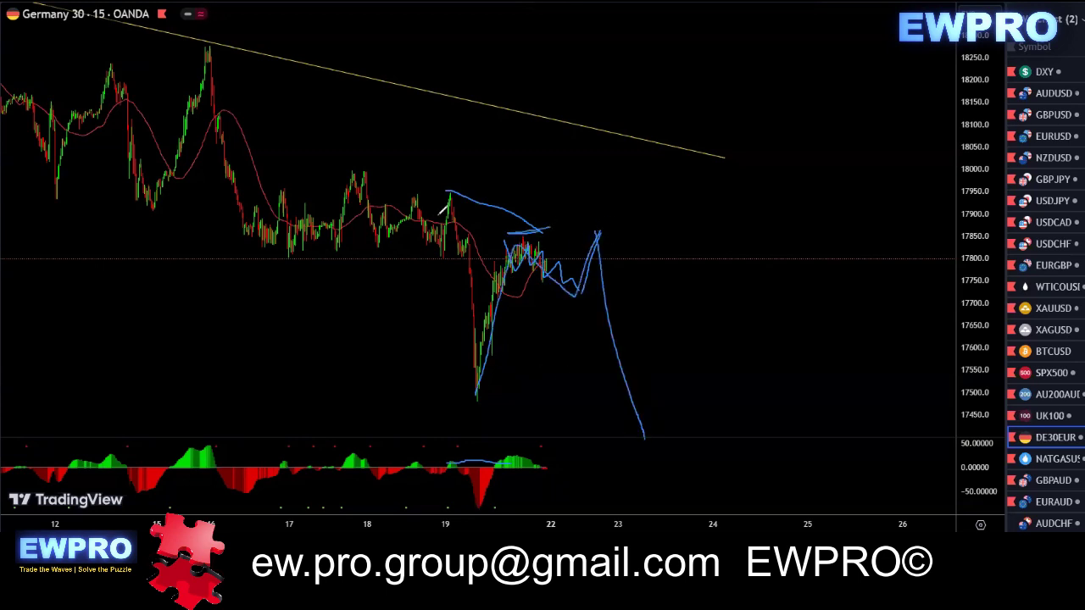
# - Mark the 19 April high near 17950, circle the correction after the rebound and sketch an alternative rise above 17950
pyautogui.moveTo(422, 188); pyautogui.dragTo(476, 181)
pyautogui.moveTo(577, 292)
pyautogui.mouseDown()
pyautogui.moveTo(542, 234)
pyautogui.moveTo(517, 284)
pyautogui.moveTo(599, 254)
pyautogui.mouseUp()
pyautogui.moveTo(594, 326); pyautogui.dragTo(622, 181)
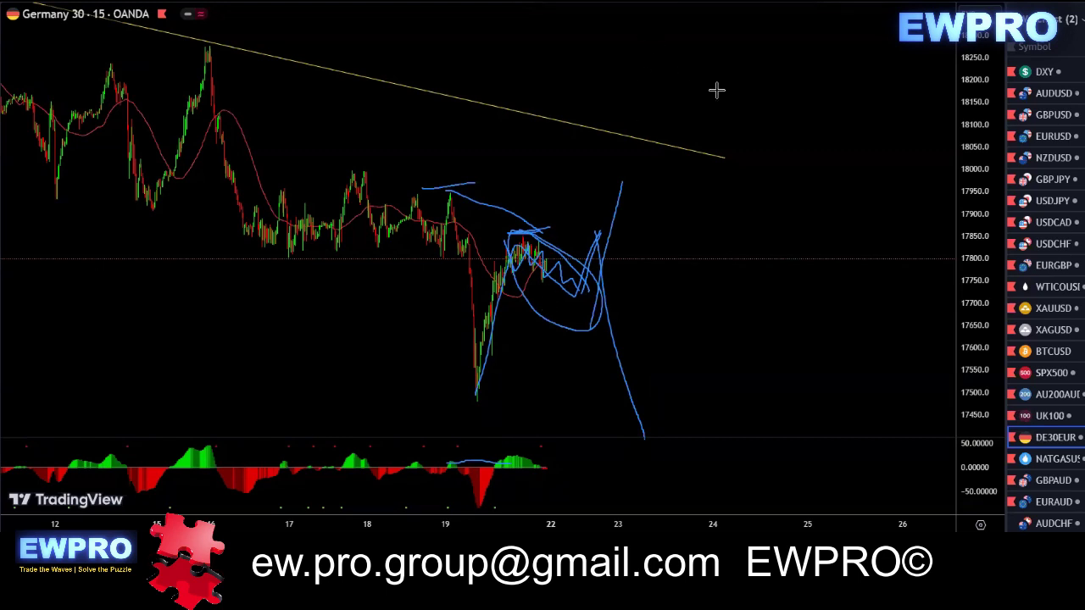
# - Fit Germany 30's whole April decline, trace it from the high below c toward the 19 April low and remove the stroke
pyautogui.scroll(-8, 840, 164)
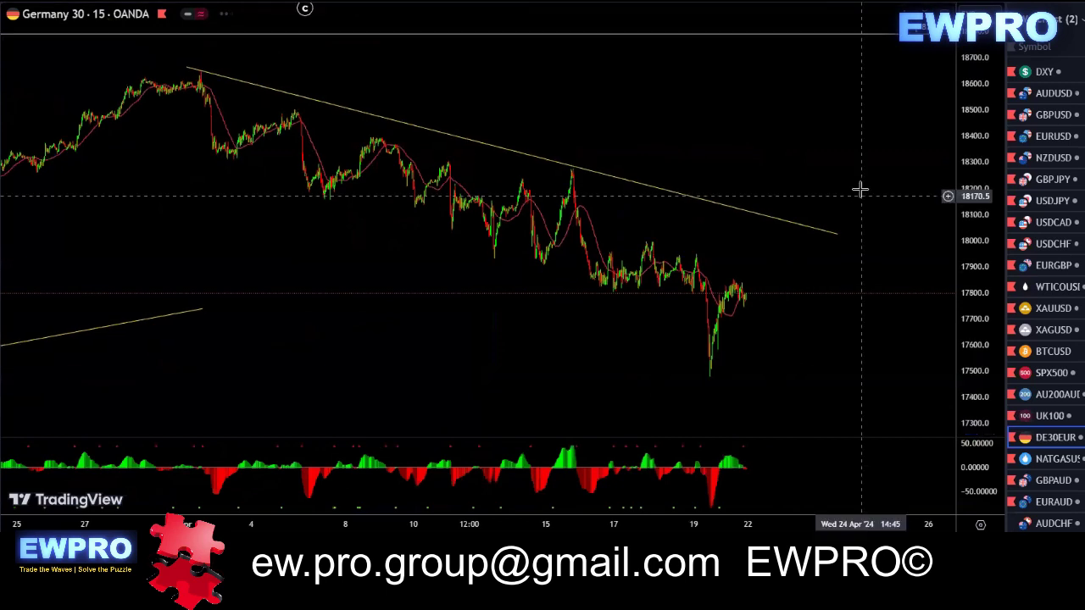
pyautogui.scroll(-3, 757, 124)
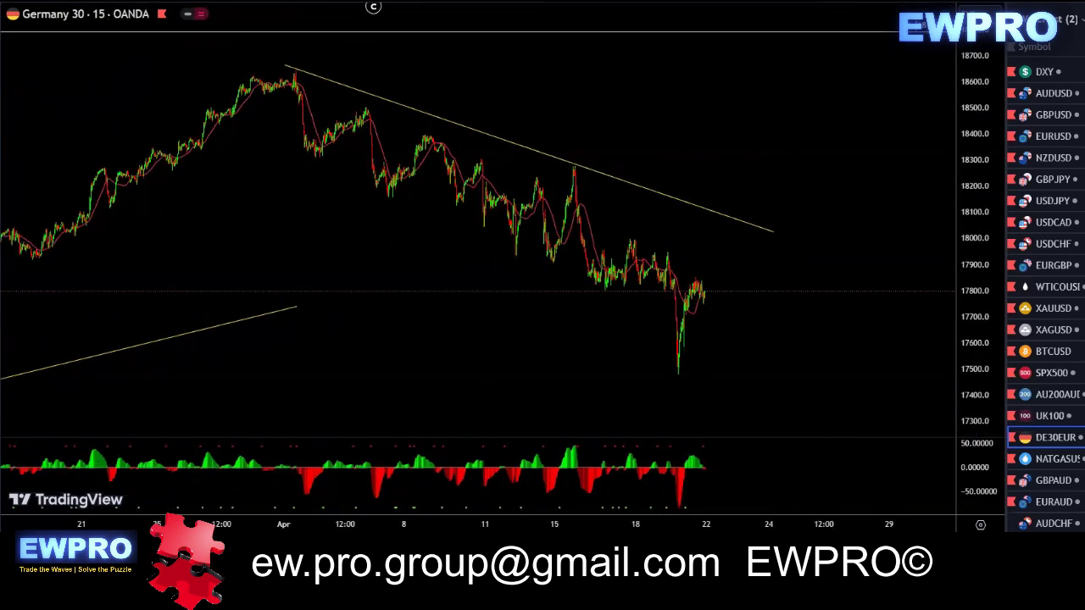
pyautogui.moveTo(295, 74); pyautogui.dragTo(678, 322)
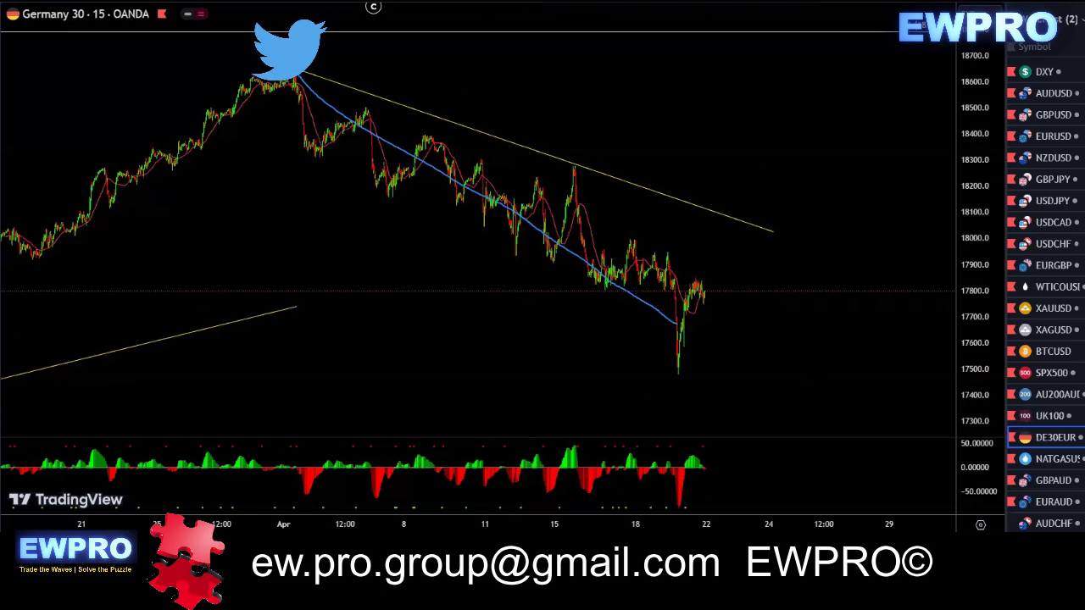
pyautogui.hotkey('ctrl', 'z')
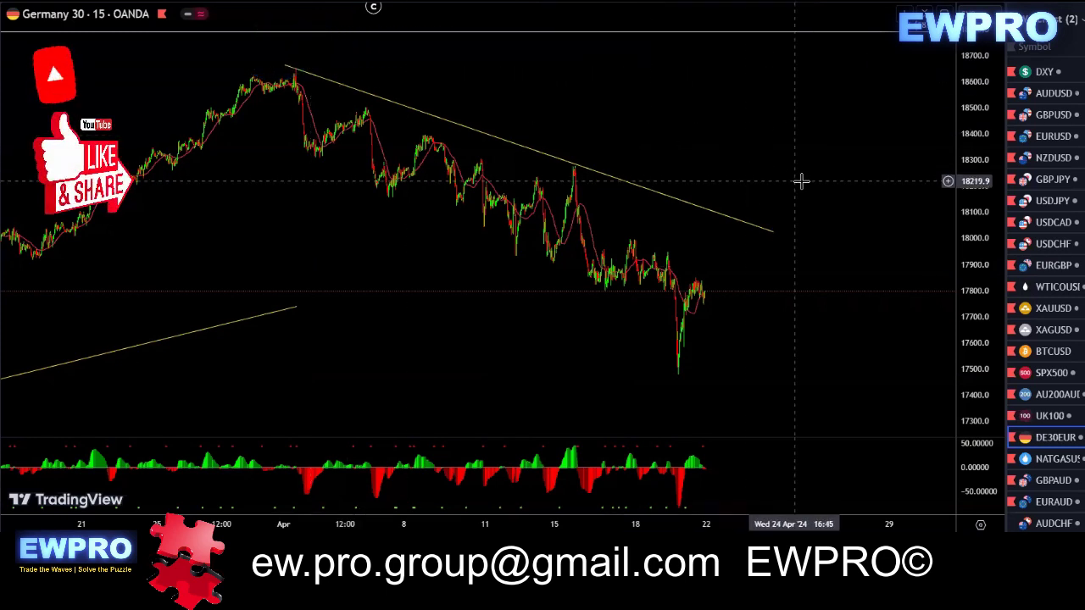
pyautogui.scroll(-1, 847, 171)
pyautogui.moveTo(838, 172); pyautogui.dragTo(639, 159)
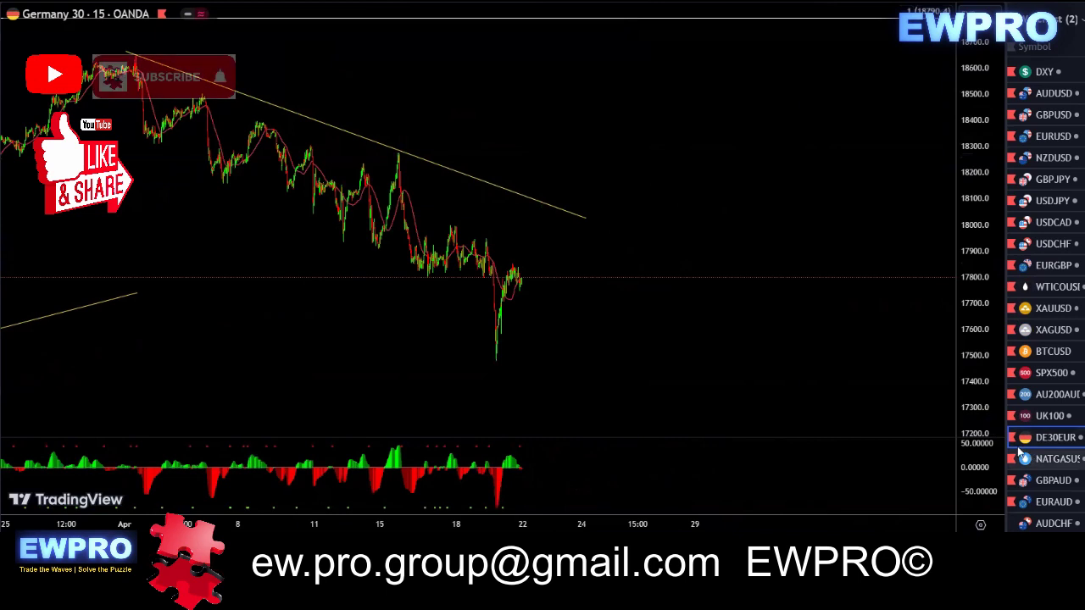
pyautogui.scroll(3, 693, 234)
pyautogui.moveTo(612, 210); pyautogui.dragTo(762, 215)
pyautogui.moveTo(978, 293); pyautogui.dragTo(976, 120)
pyautogui.moveTo(966, 159); pyautogui.dragTo(966, 250)
pyautogui.scroll(-3, 840, 211)
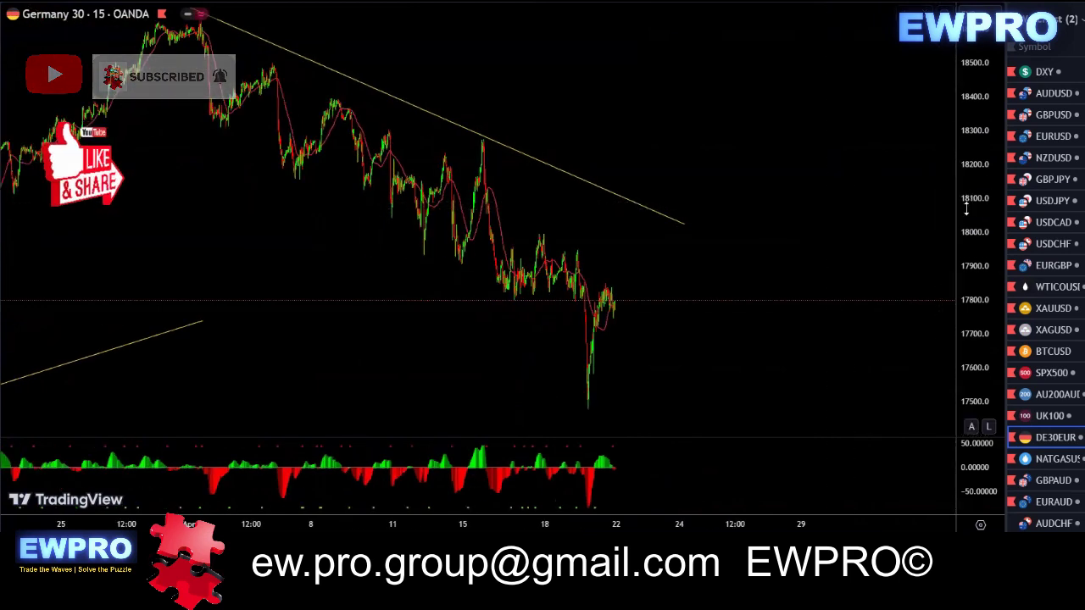